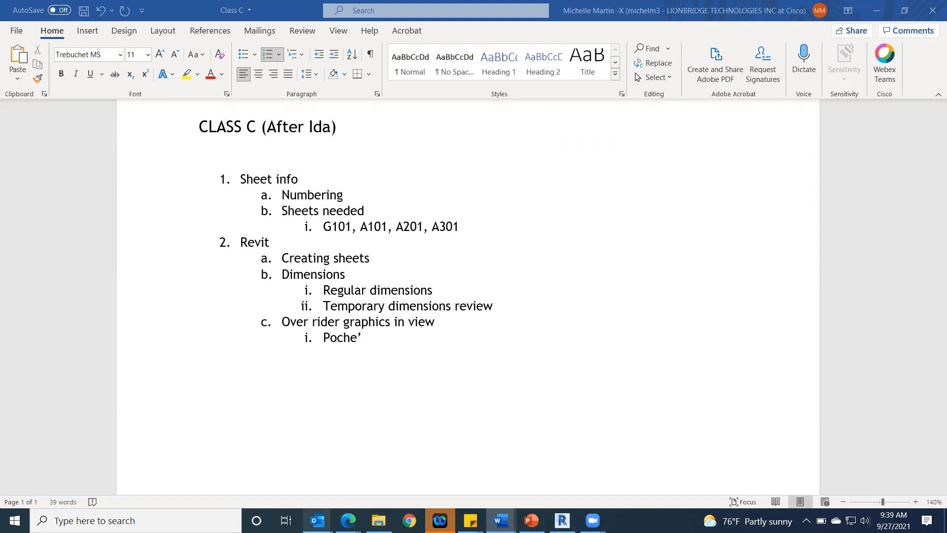
# Step: Switch to Edge, open Plan Set.pdf from the course's FALL 2021 Files folder, and examine the drawing number on its title sheet
pyautogui.moveTo(348, 520)
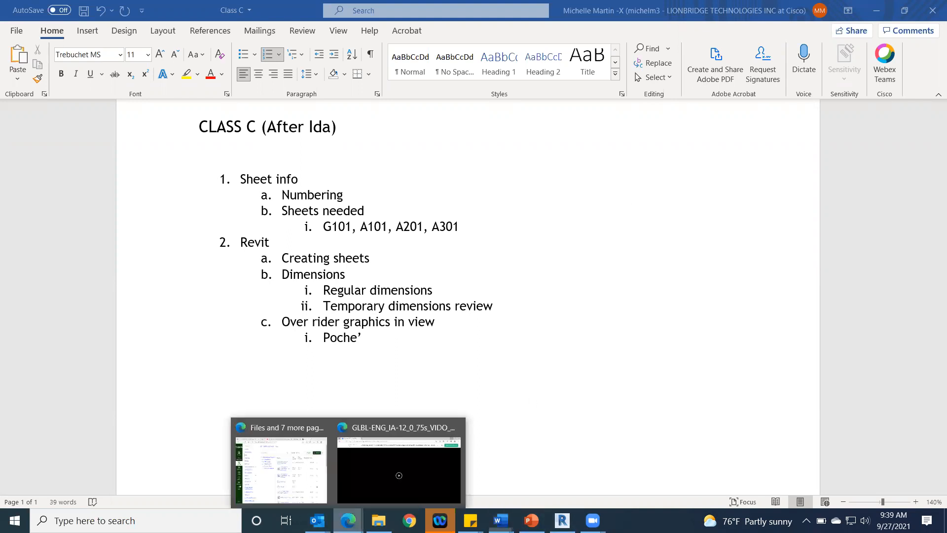
pyautogui.click(298, 487)
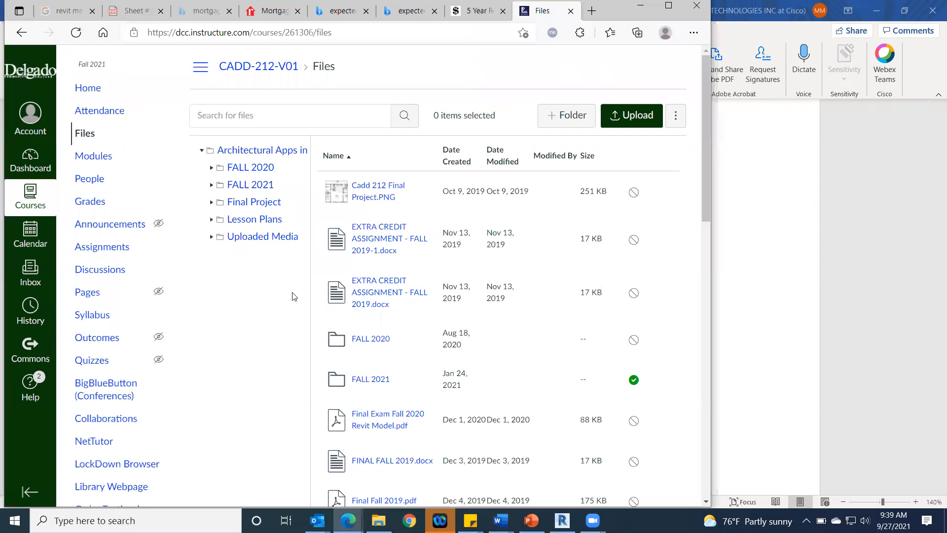
pyautogui.click(254, 187)
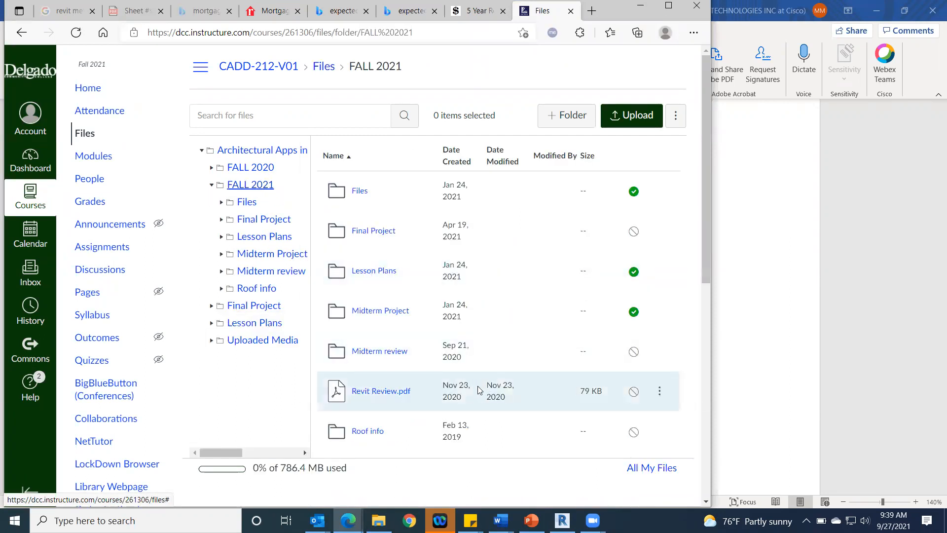
pyautogui.click(354, 190)
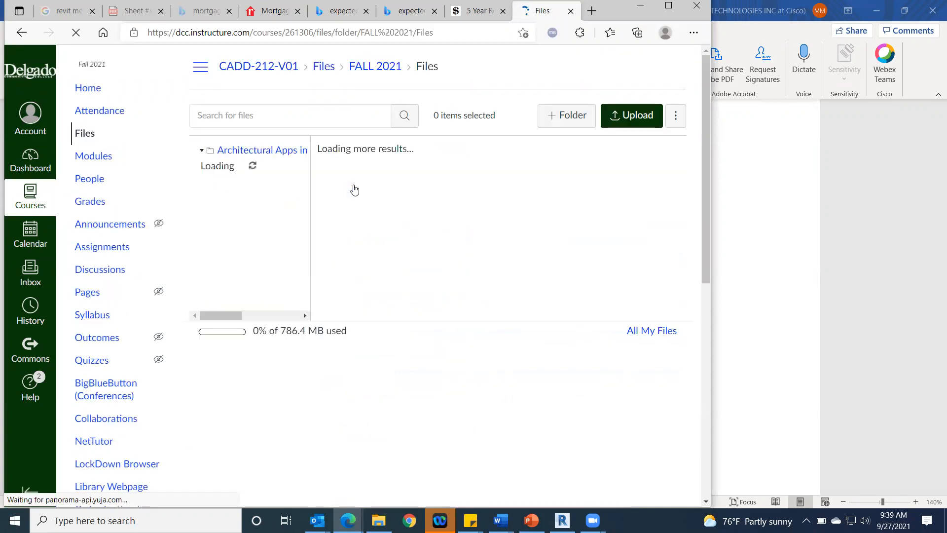
pyautogui.click(370, 232)
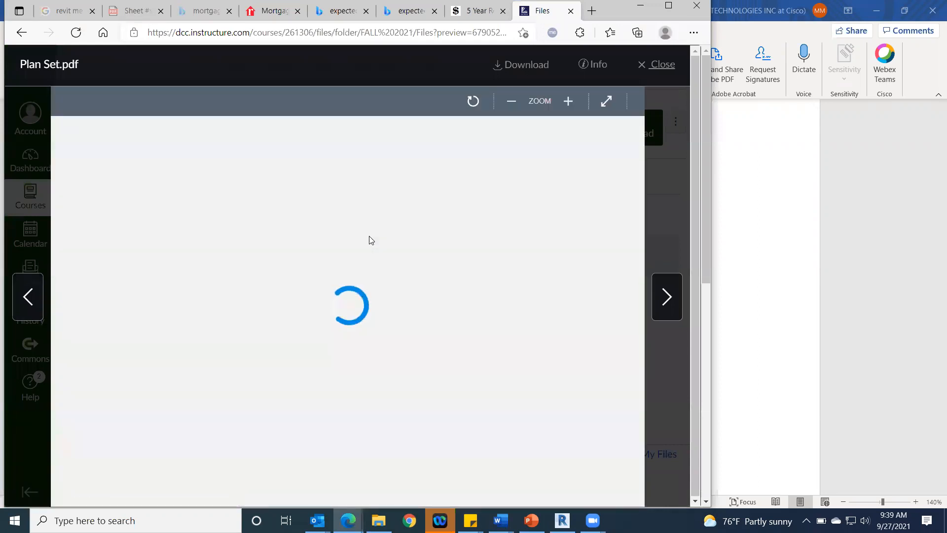
pyautogui.scroll(-5, 371, 240)
pyautogui.moveTo(250, 498); pyautogui.dragTo(388, 493)
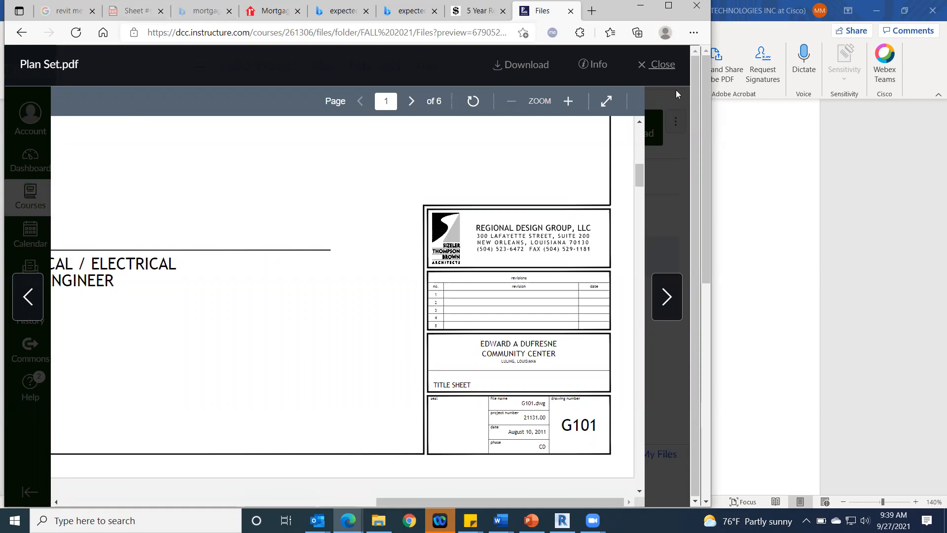
# Step: Close the plan set, open Sheet #s.pdf from the same folder, and review the sheet file numbering table
pyautogui.click(656, 65)
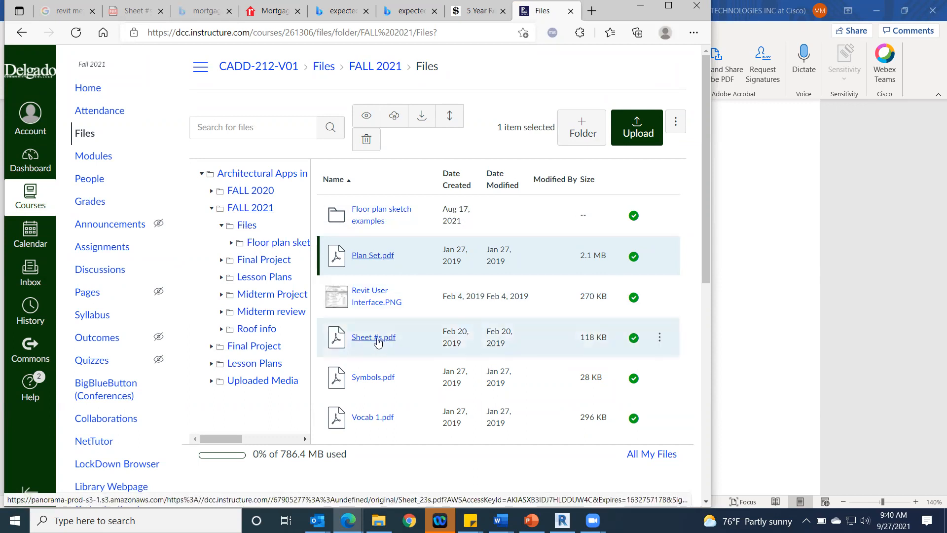
pyautogui.click(377, 338)
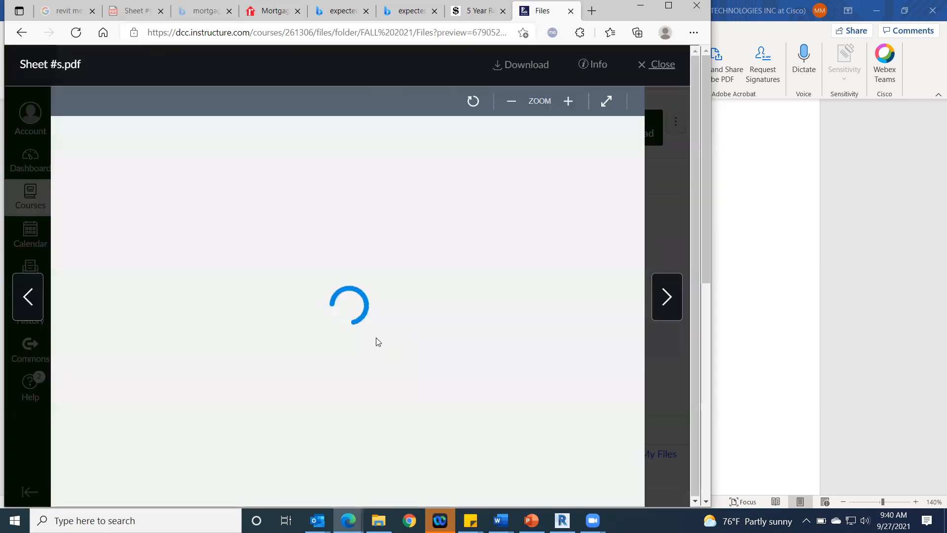
pyautogui.scroll(-3, 393, 316)
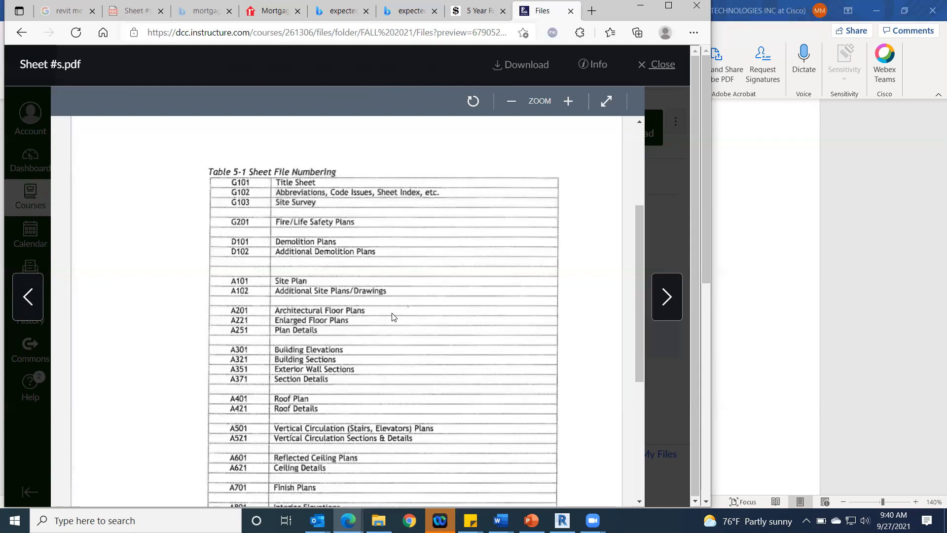
pyautogui.scroll(-2, 393, 317)
pyautogui.scroll(2, 393, 316)
pyautogui.scroll(-1, 417, 380)
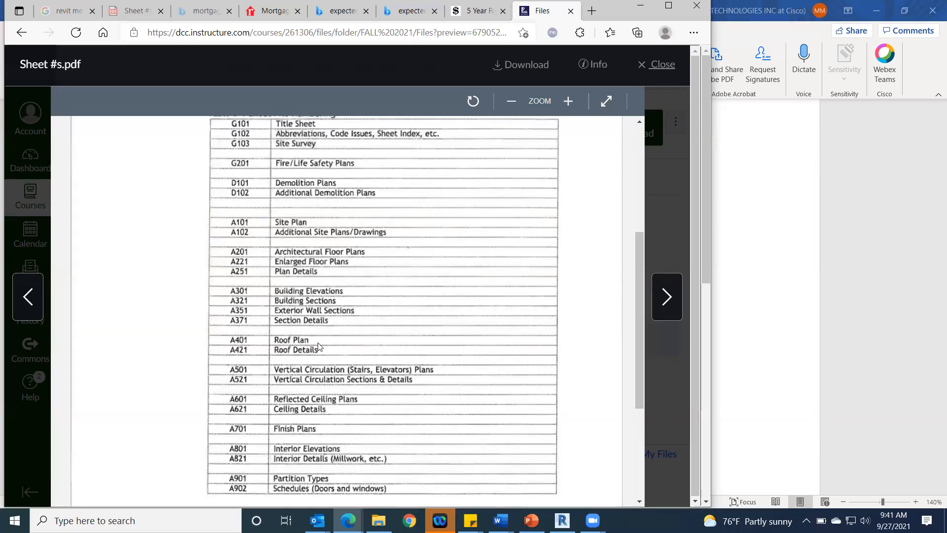
# Step: Switch to Revit and close the 3D and Level 1 views of the j-mIDTERMrevit project
pyautogui.click(760, 186)
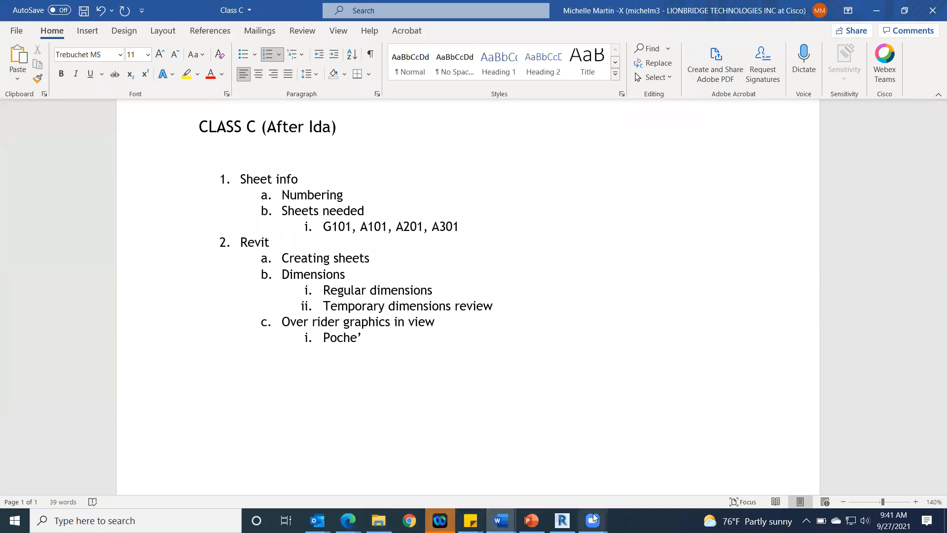
pyautogui.click(562, 520)
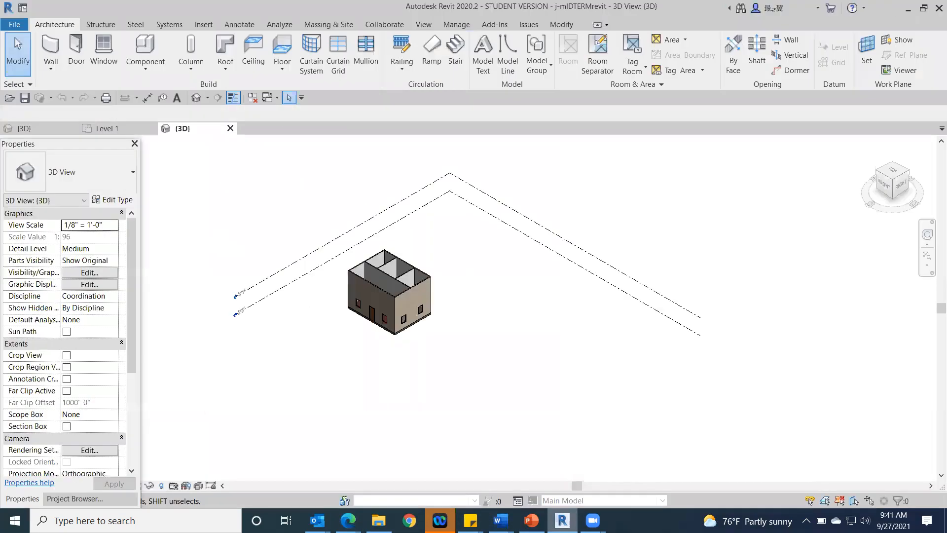
pyautogui.click(230, 128)
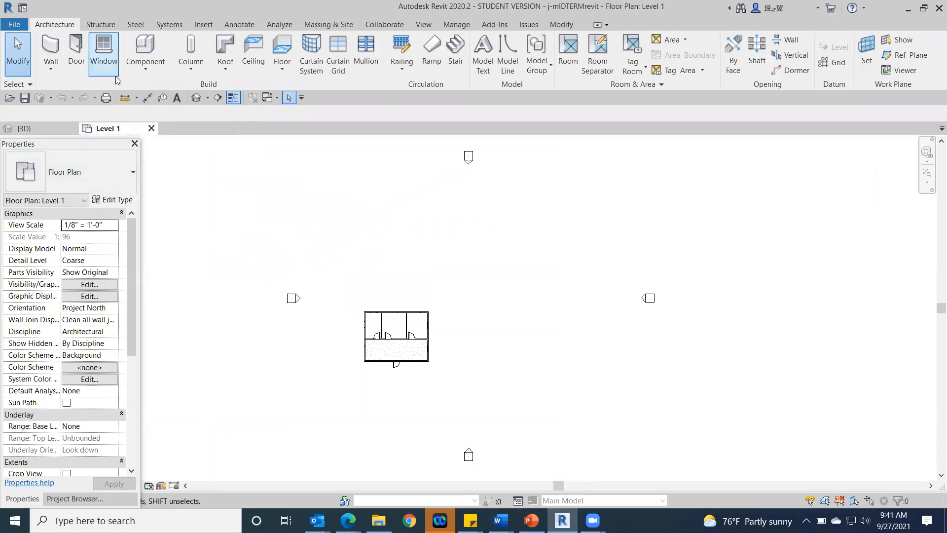
pyautogui.click(151, 129)
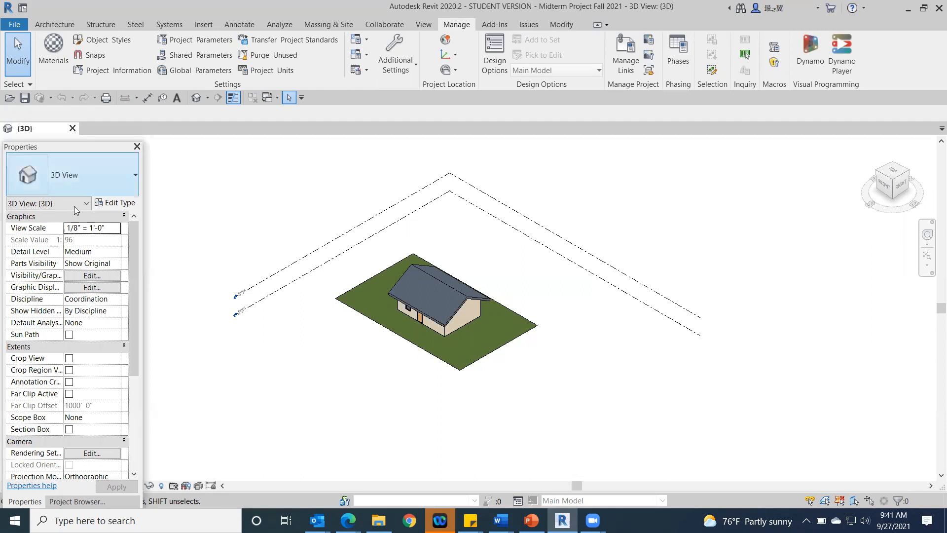
# Step: Start a new sheet from the Project Browser and load the B 11 x 17 Horizontal title block from the US Imperial Titleblocks folder
pyautogui.moveTo(136, 300); pyautogui.dragTo(131, 398)
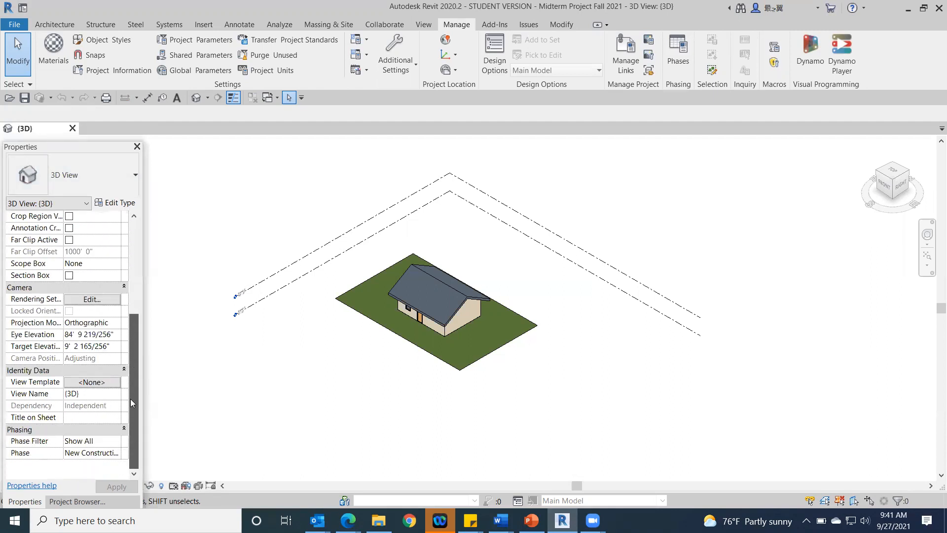
pyautogui.click(79, 502)
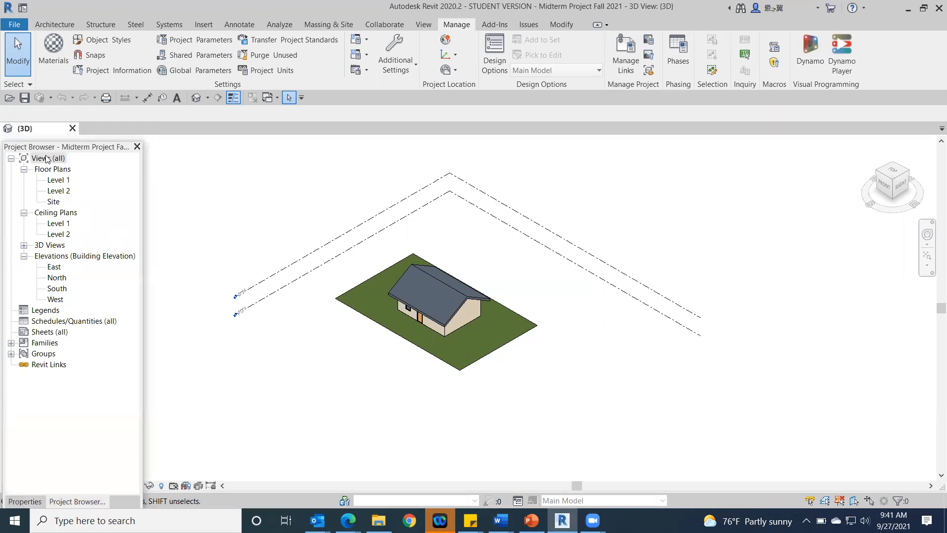
pyautogui.rightClick(43, 334)
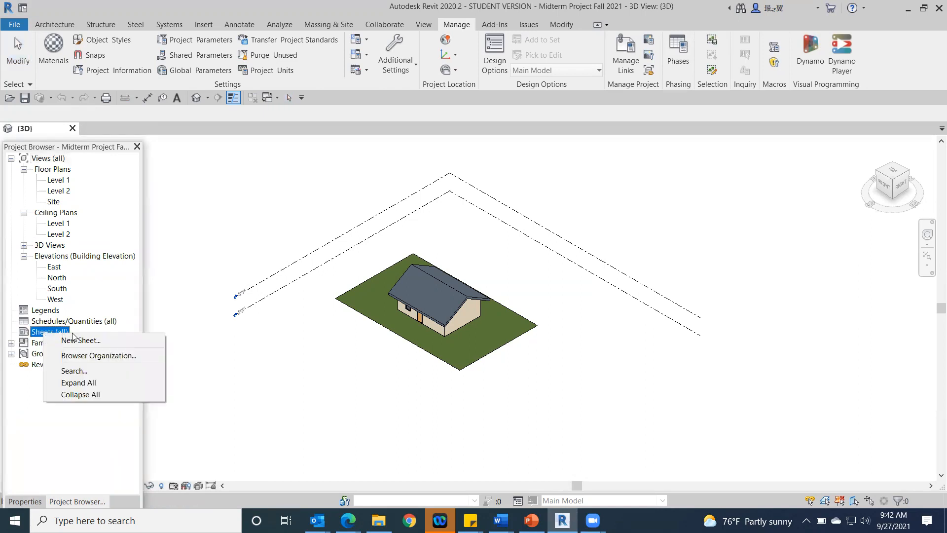
pyautogui.click(90, 339)
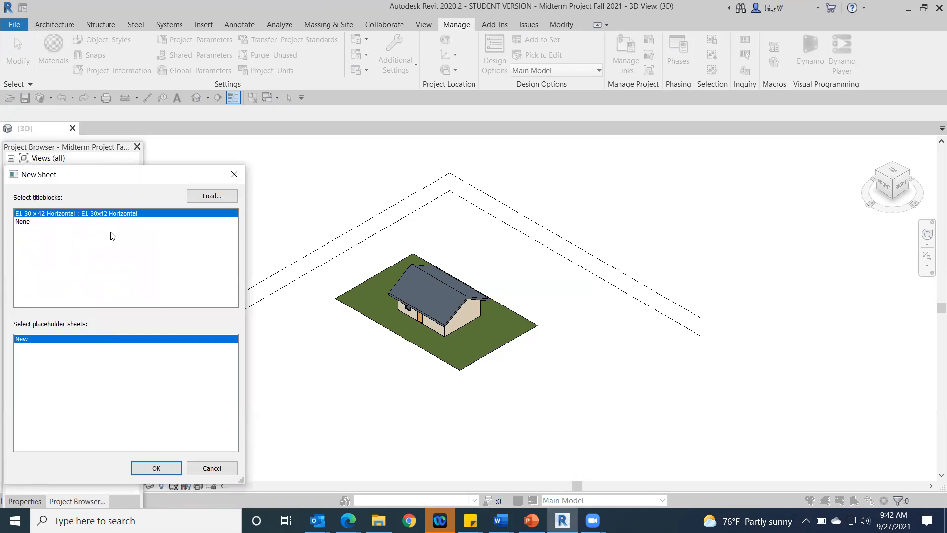
pyautogui.click(216, 197)
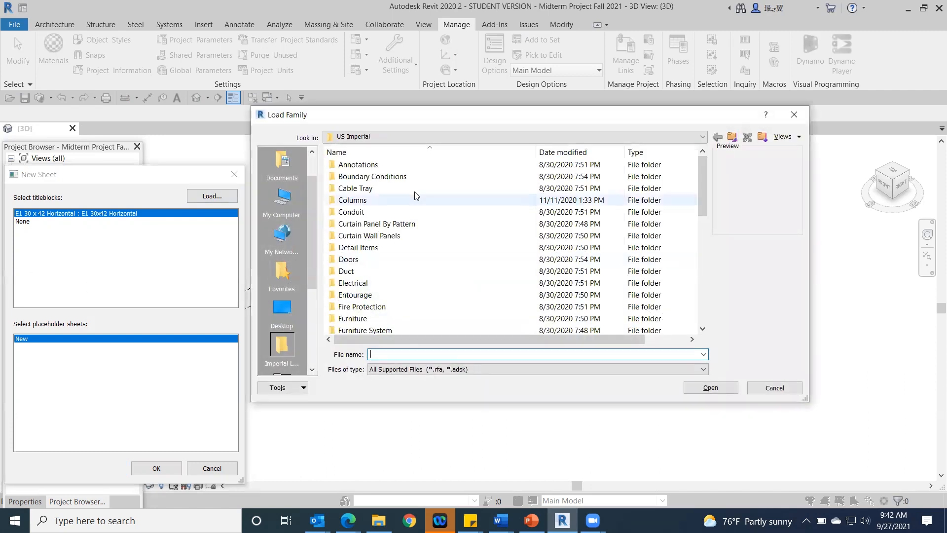
pyautogui.scroll(-10, 468, 204)
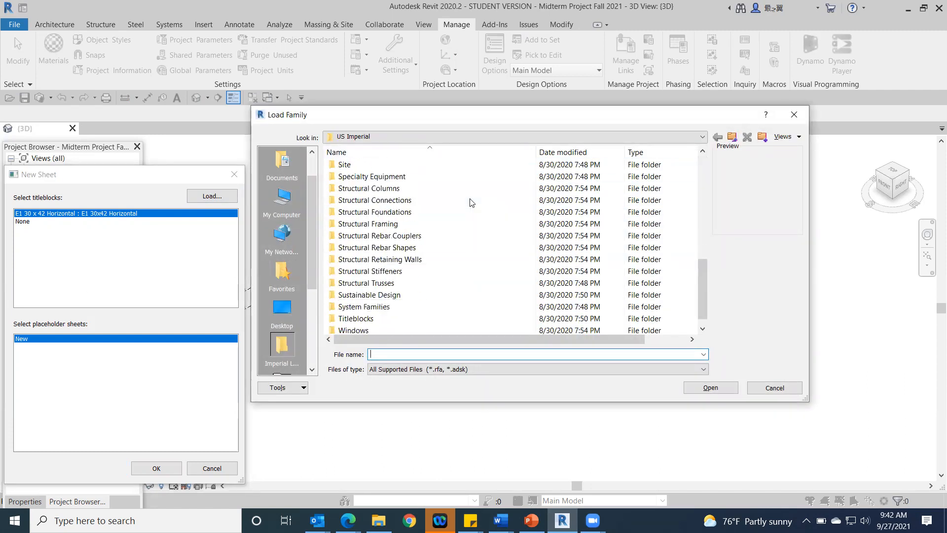
pyautogui.scroll(-1, 471, 202)
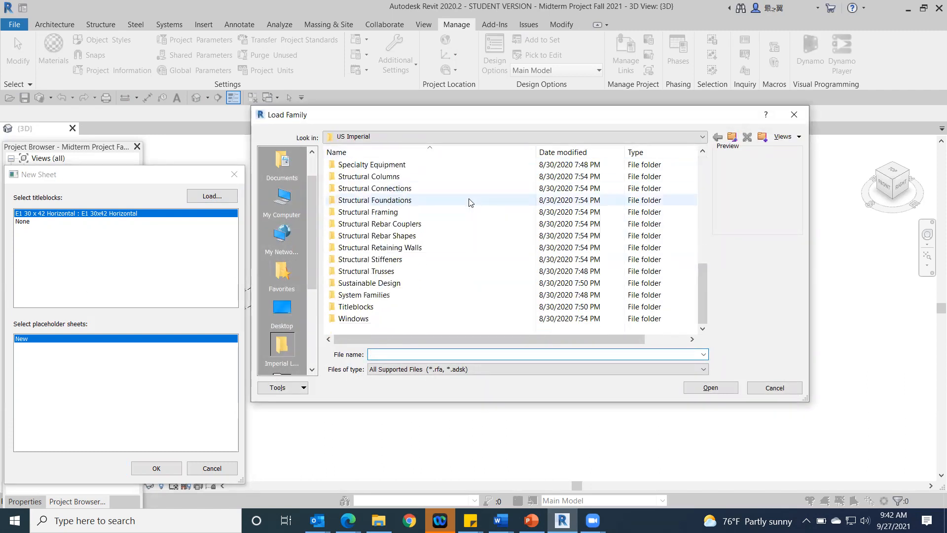
pyautogui.doubleClick(469, 308)
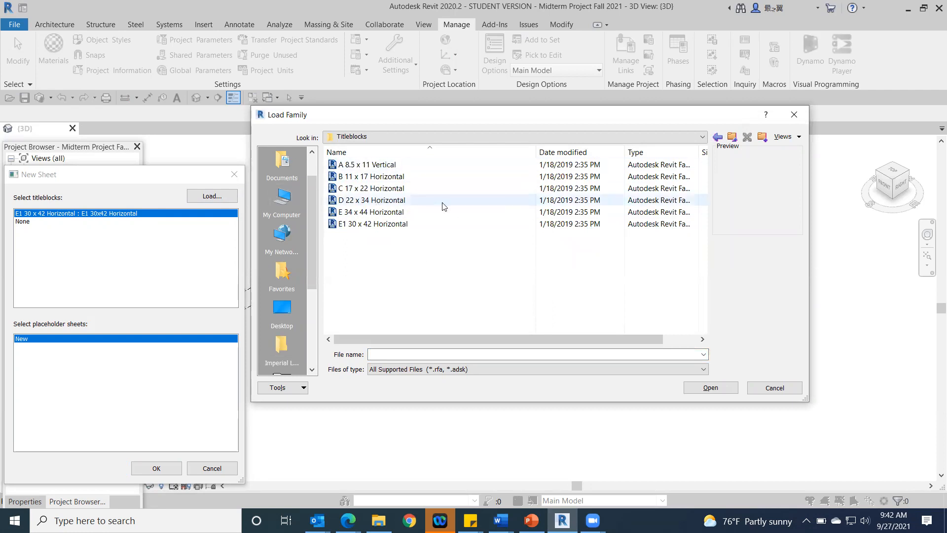
pyautogui.doubleClick(393, 178)
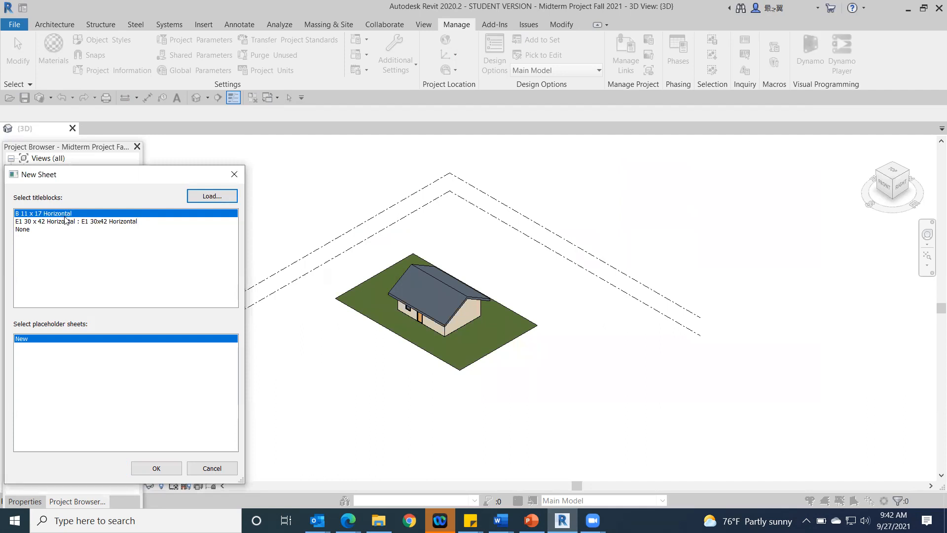
pyautogui.click(473, 89)
pyautogui.click(682, 513)
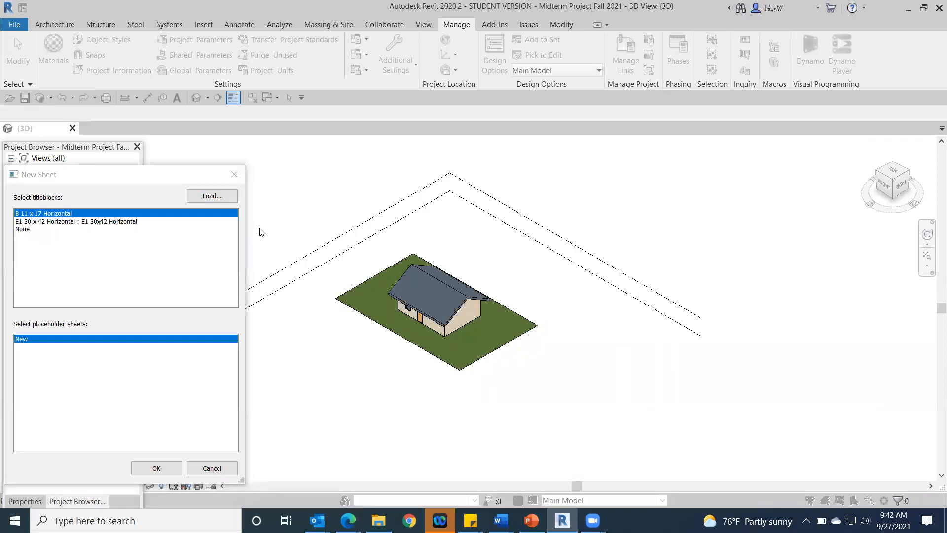
pyautogui.click(281, 230)
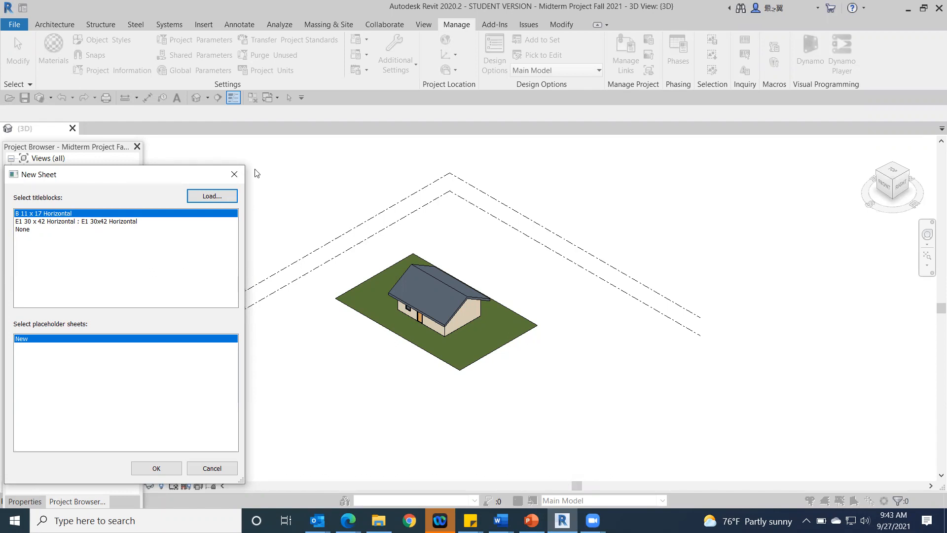
# Step: Dismiss the open New Sheet dialog, restart sheet creation, and create a sheet with the B 11 x 17 Horizontal title block
pyautogui.click(233, 175)
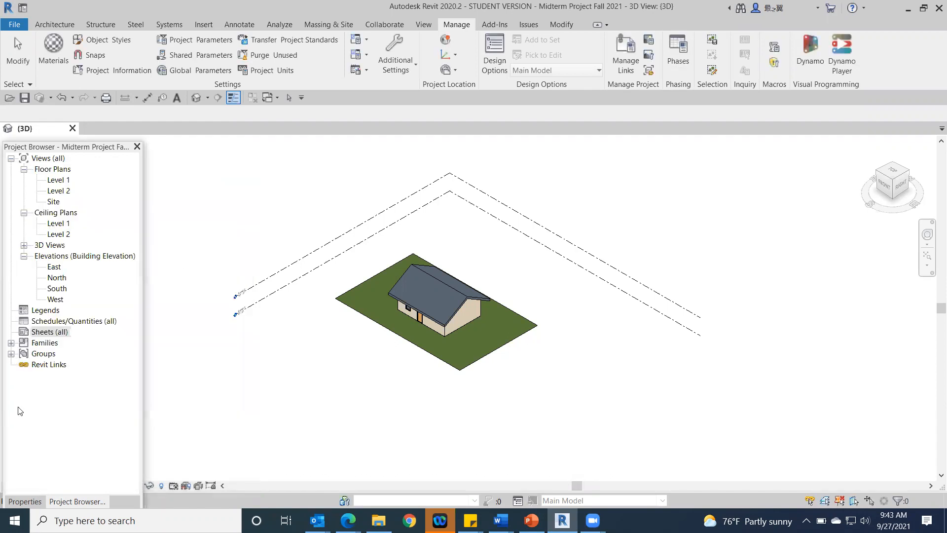
pyautogui.rightClick(50, 333)
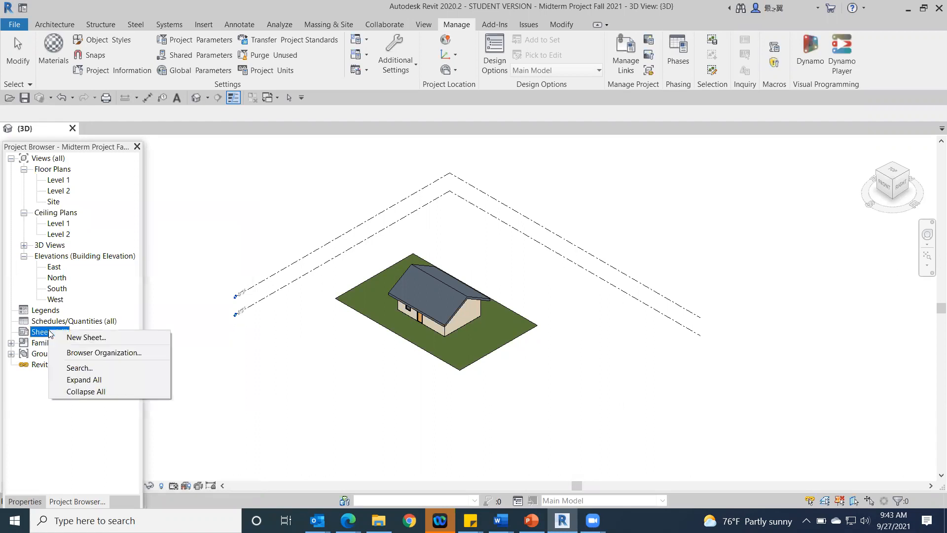
pyautogui.click(96, 339)
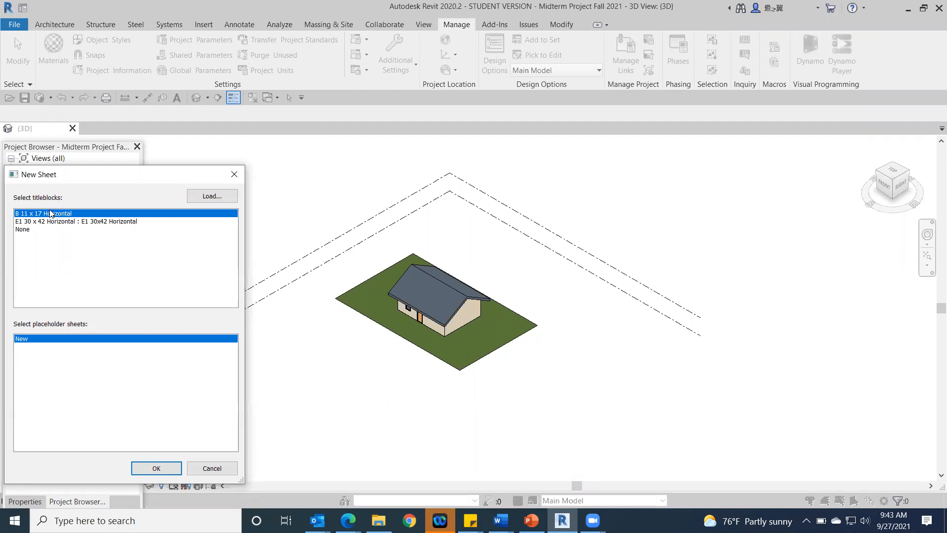
pyautogui.click(156, 469)
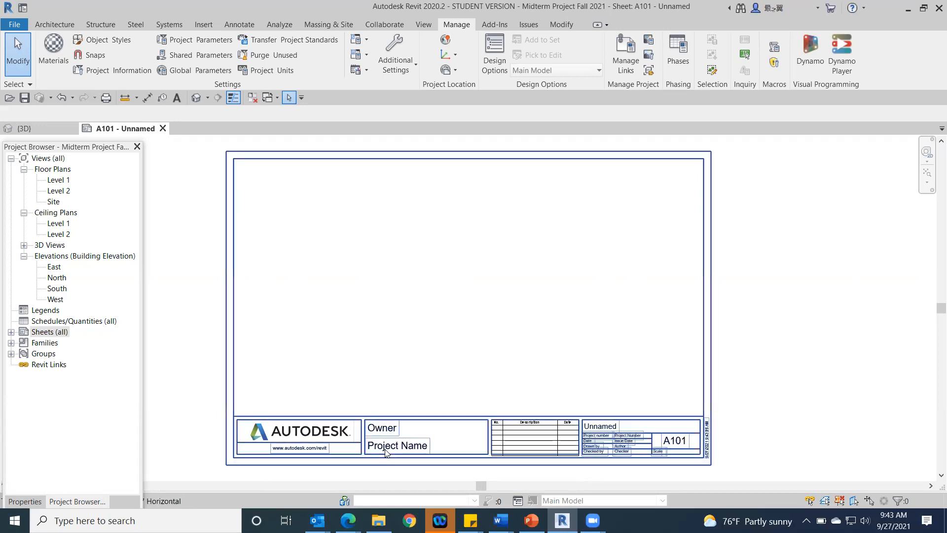
# Step: Set the sheet number in the new sheet's title block to G101
pyautogui.doubleClick(672, 440)
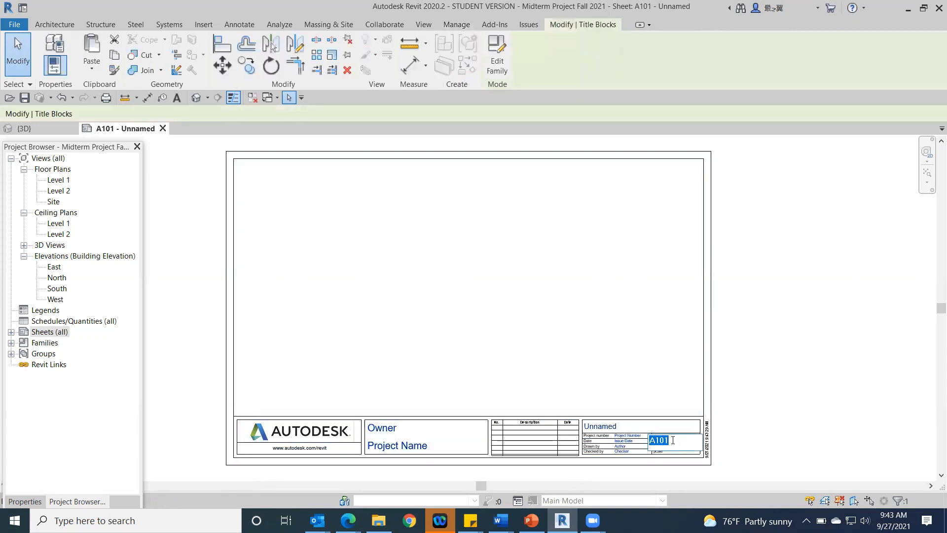
pyautogui.write('G101')
pyautogui.click(771, 446)
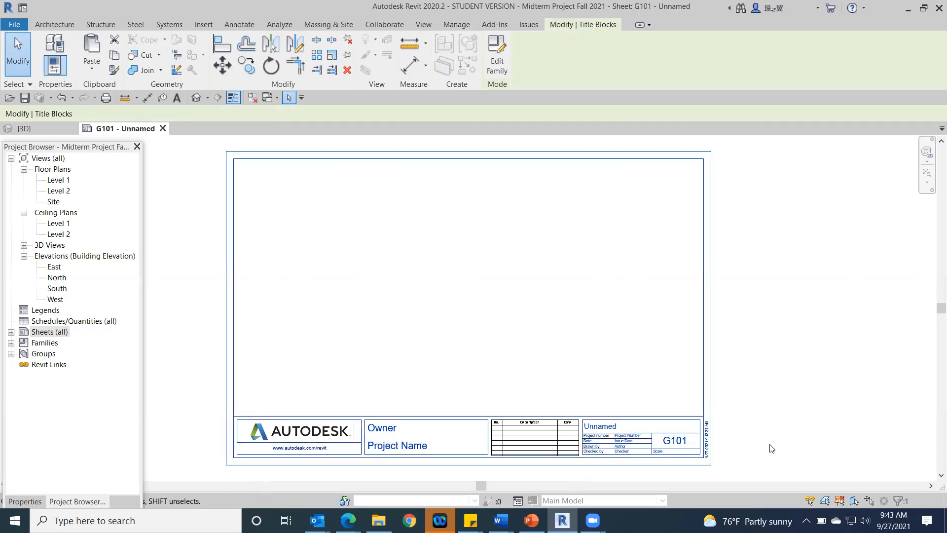
# Step: Rename the unnamed sheet as General Information in its title block
pyautogui.click(600, 424)
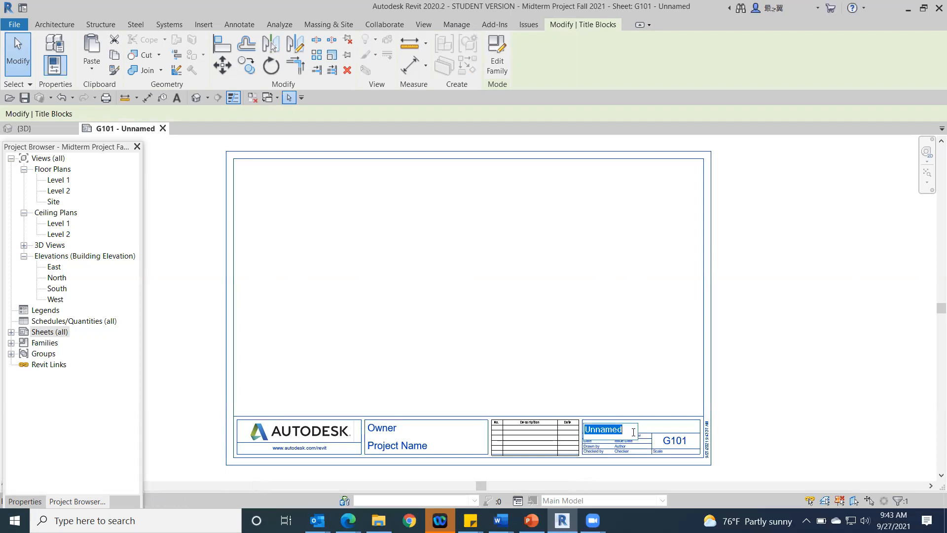
pyautogui.write('General Info S')
pyautogui.press('BackSpace')
pyautogui.press('BackSpace')
pyautogui.write('rmation')
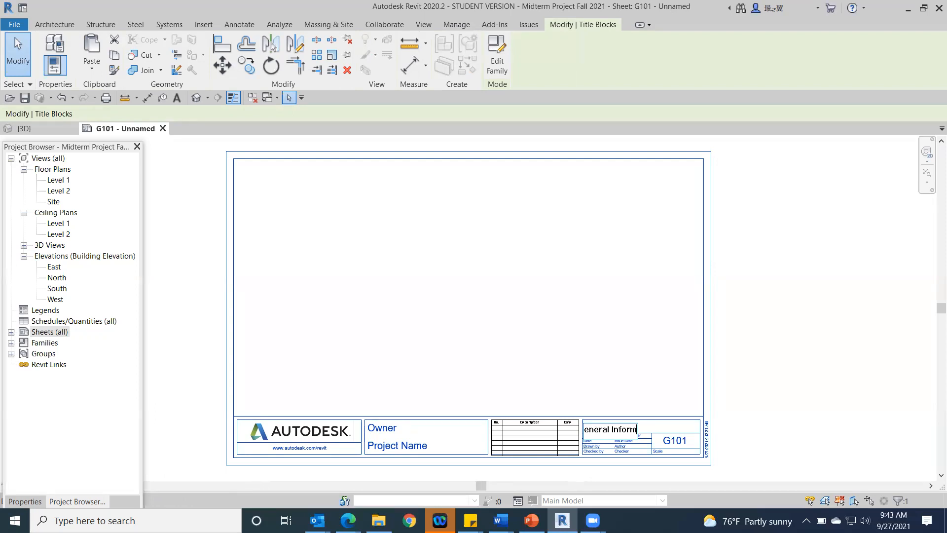
pyautogui.click(801, 432)
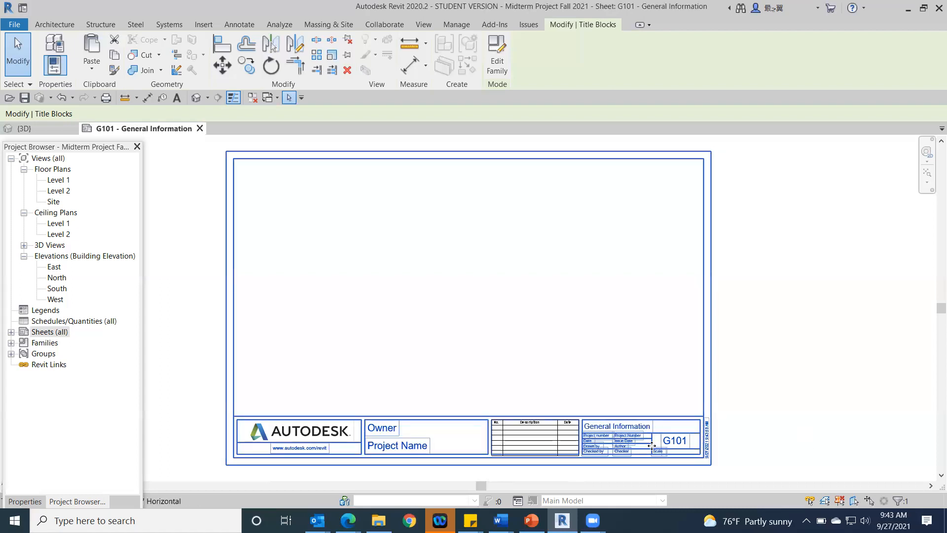
pyautogui.scroll(4, 675, 441)
pyautogui.scroll(1, 807, 420)
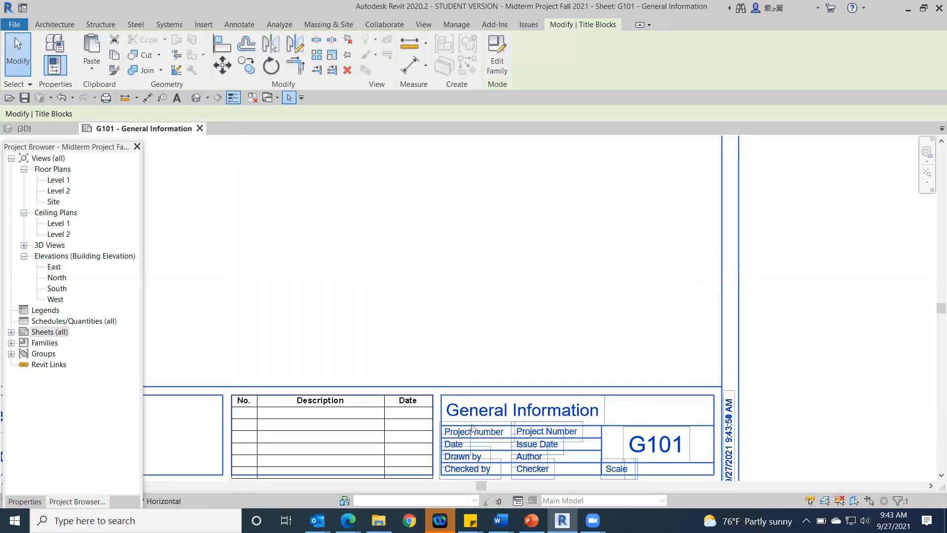
# Step: Set the project number in the G101 title block to Cadd 212MT
pyautogui.click(541, 430)
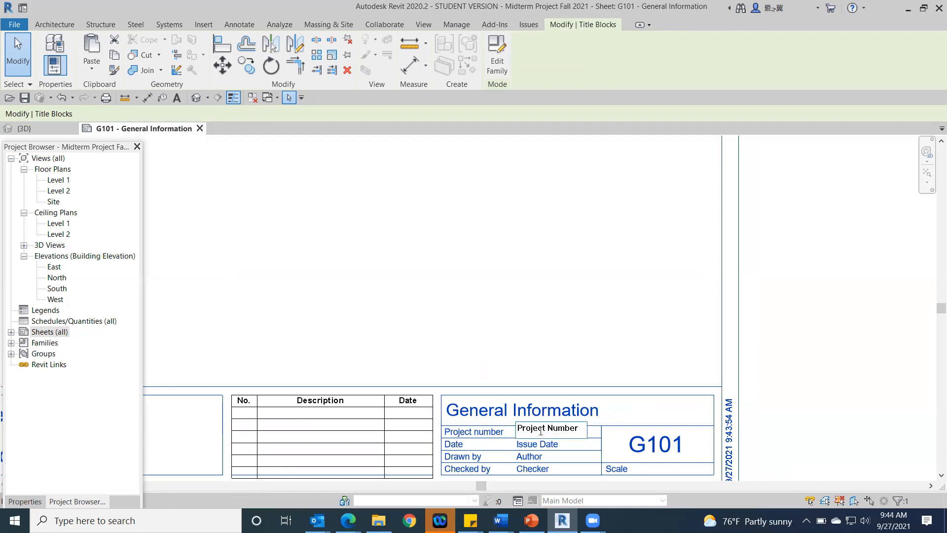
pyautogui.press('Delete')
pyautogui.press('Delete')
pyautogui.press('Delete')
pyautogui.press('Delete')
pyautogui.press('Delete')
pyautogui.press('BackSpace')
pyautogui.press('BackSpace')
pyautogui.press('BackSpace')
pyautogui.write('MT')
pyautogui.click(540, 444)
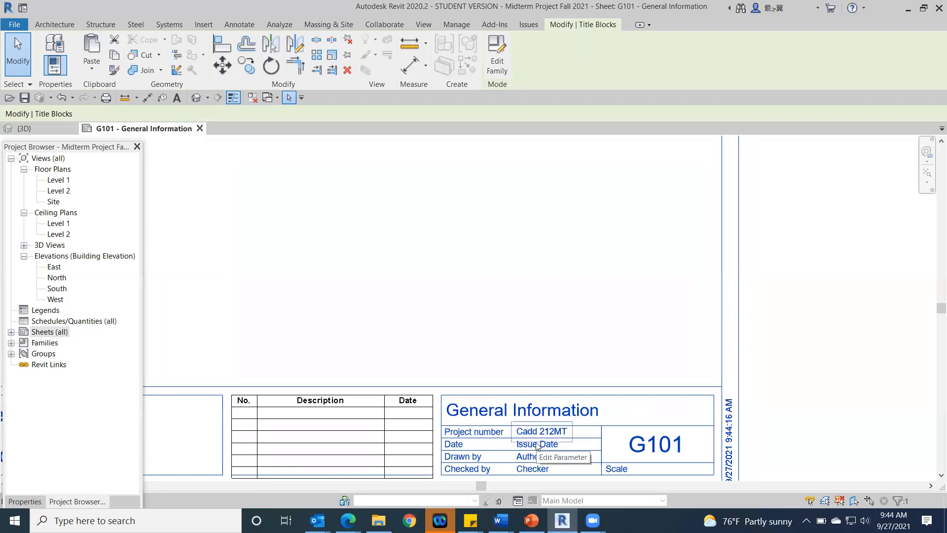
# Step: Check the system calendar and set the title block's issue date to 10/01/21
pyautogui.click(537, 444)
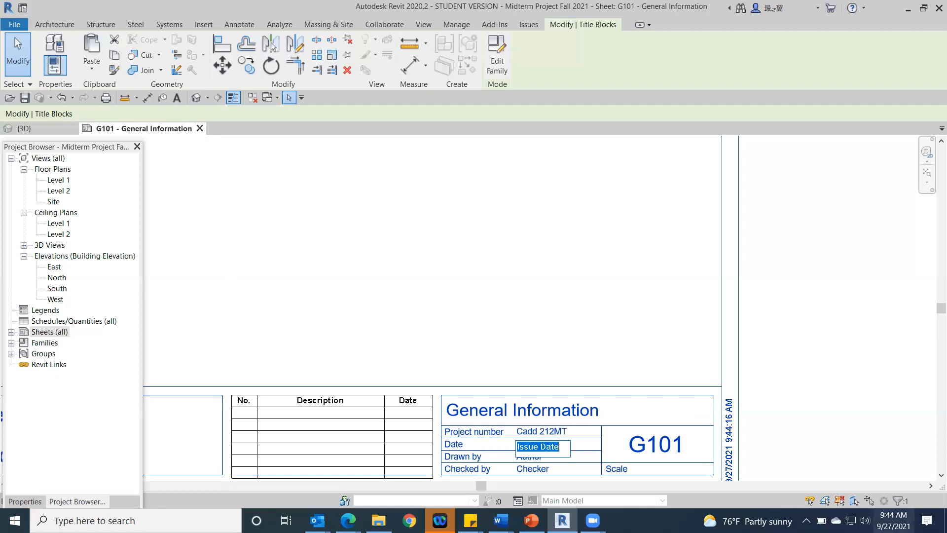
pyautogui.click(893, 520)
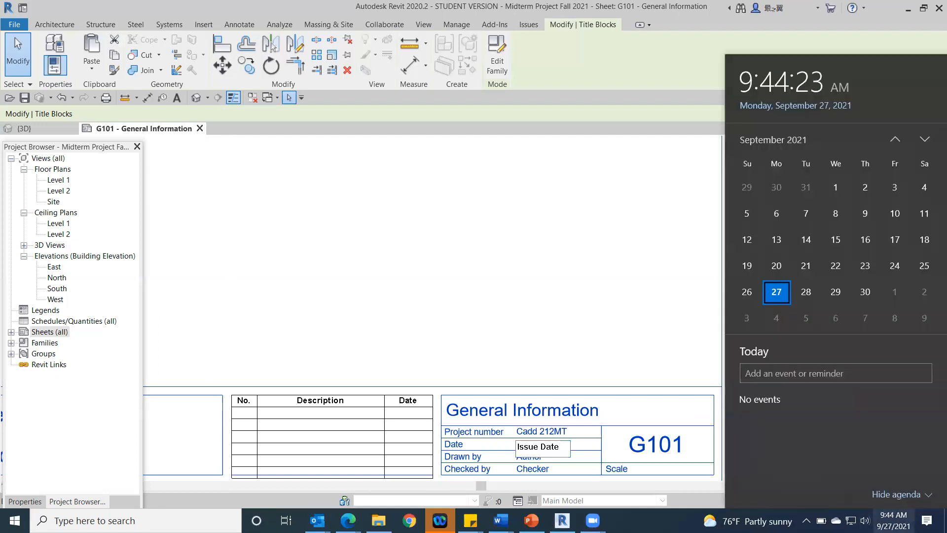
pyautogui.click(893, 520)
pyautogui.click(538, 446)
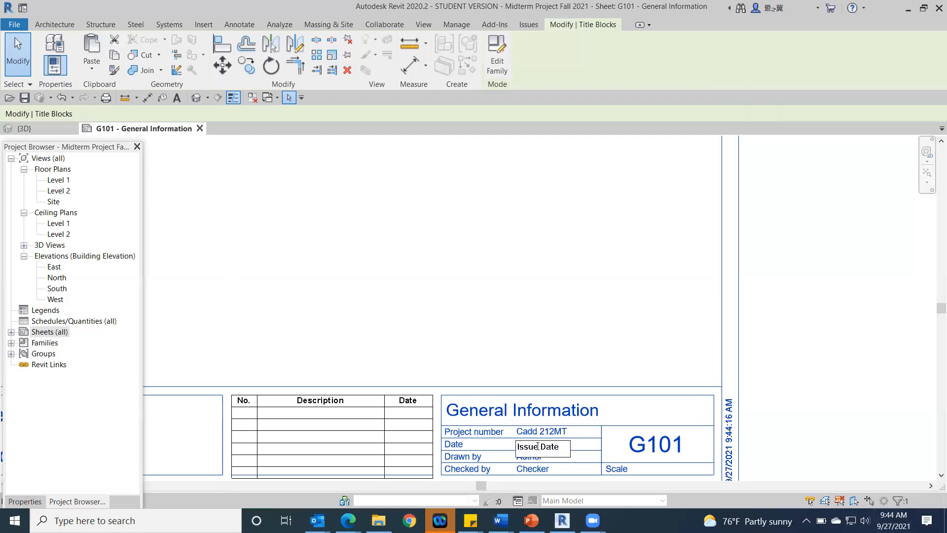
pyautogui.press('BackSpace')
pyautogui.press('BackSpace')
pyautogui.press('BackSpace')
pyautogui.press('BackSpace')
pyautogui.press('BackSpace')
pyautogui.press('BackSpace')
pyautogui.press('BackSpace')
pyautogui.press('BackSpace')
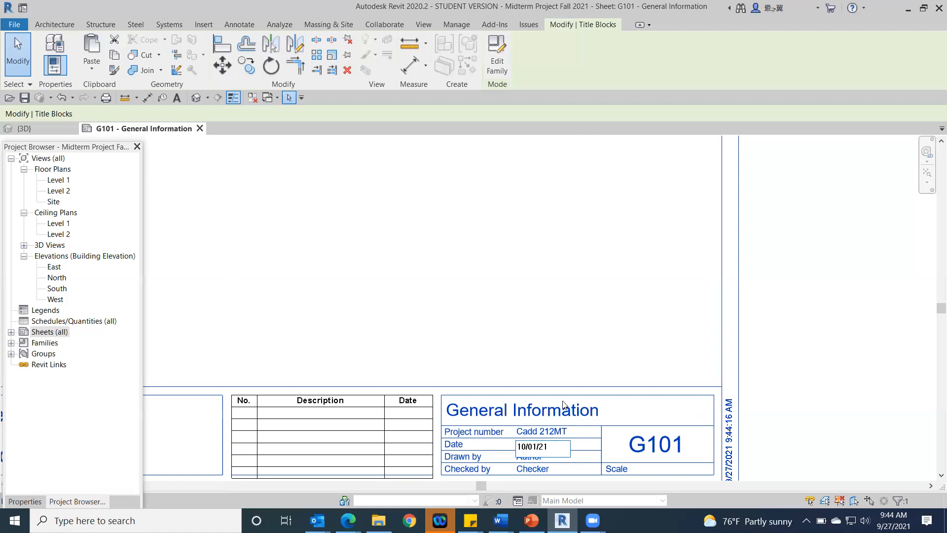
pyautogui.press('Return')
# Step: Set the title block's Drawn by value to you
pyautogui.click(552, 434)
pyautogui.press('Tab')
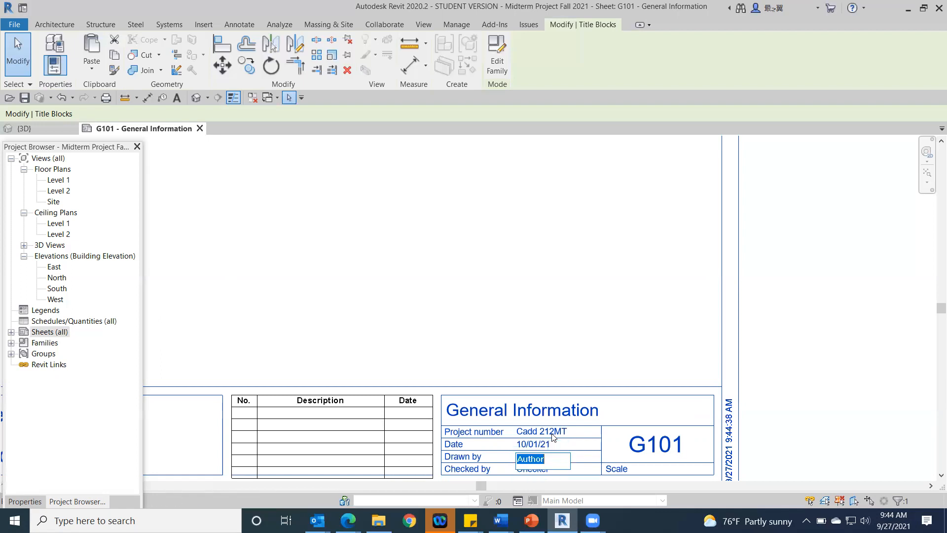
pyautogui.write('you')
pyautogui.press('Return')
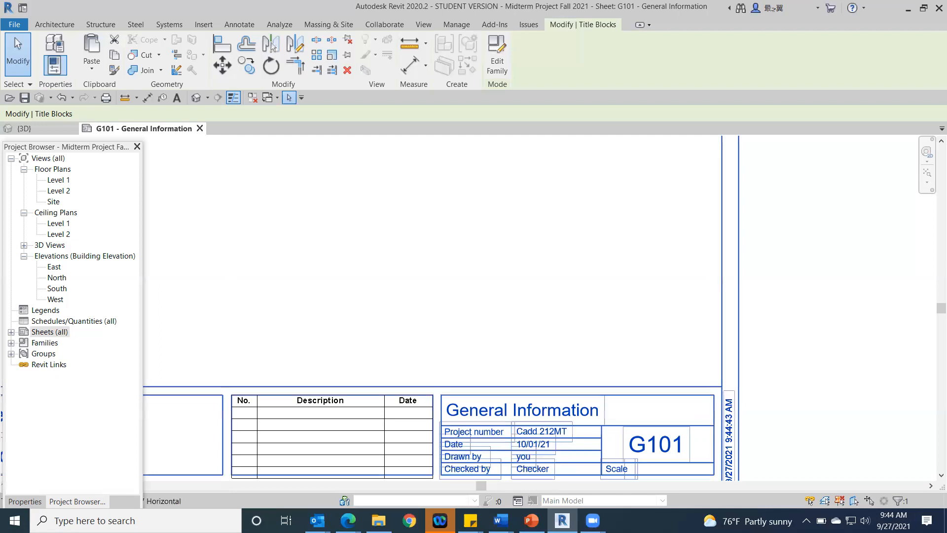
pyautogui.click(525, 457)
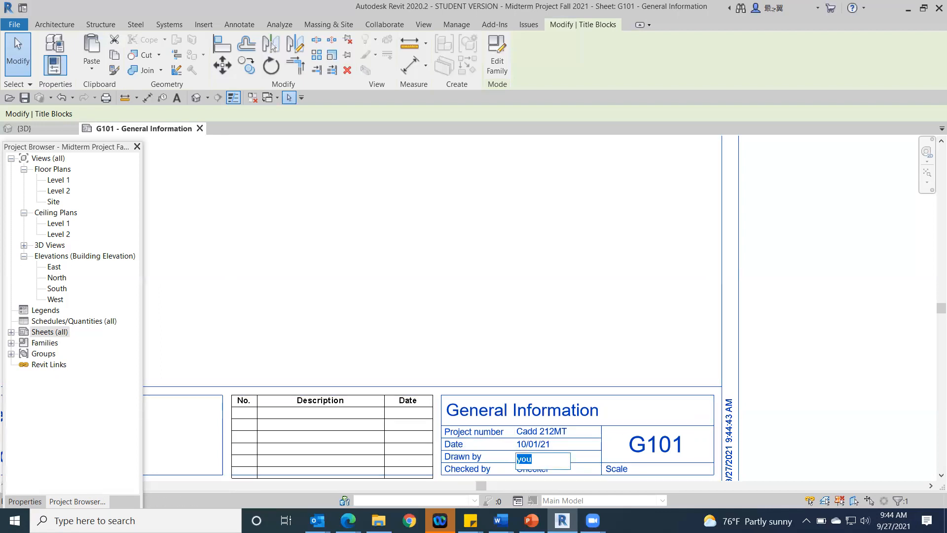
pyautogui.press('Return')
pyautogui.click(525, 457)
pyautogui.scroll(-1, 585, 168)
pyautogui.press('Return')
# Step: Replace the title block's Checked by value with the checker's initials
pyautogui.click(539, 432)
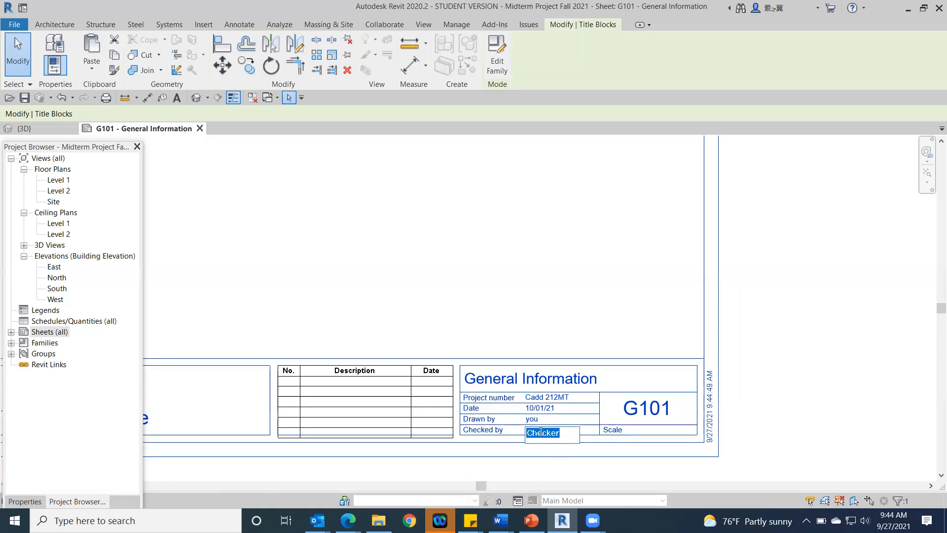
pyautogui.press('BackSpace')
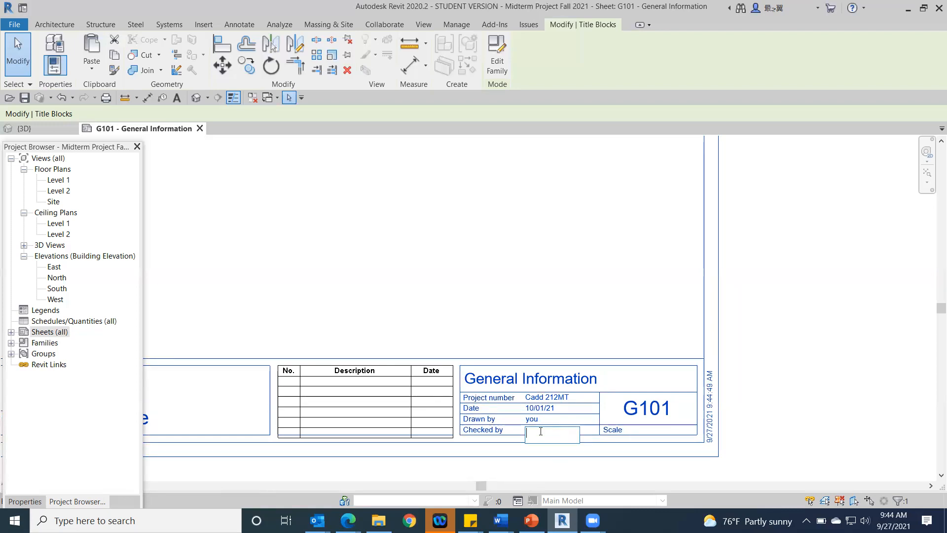
pyautogui.write('MCM')
pyautogui.press('Return')
# Step: Set the owner in the title block to DCC
pyautogui.scroll(-3, 492, 249)
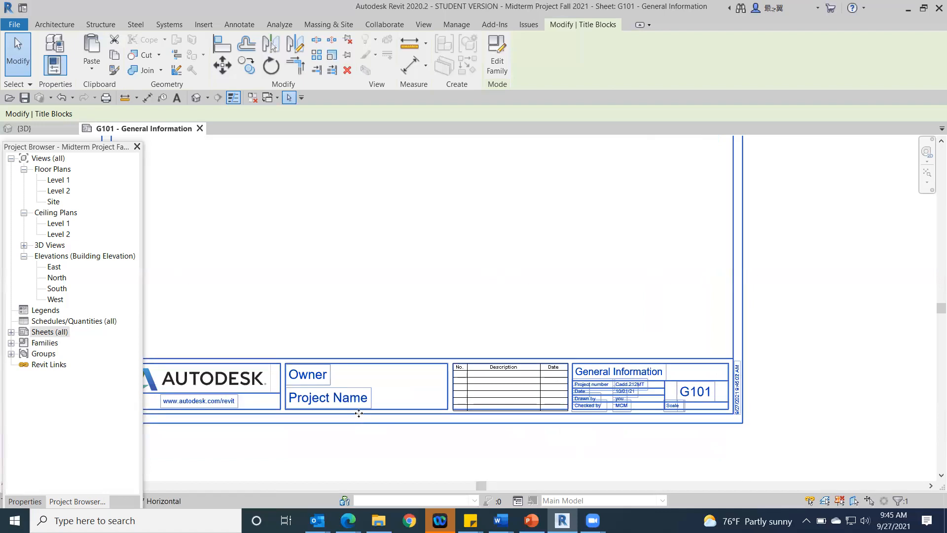
pyautogui.moveTo(369, 291); pyautogui.dragTo(396, 255, button='middle')
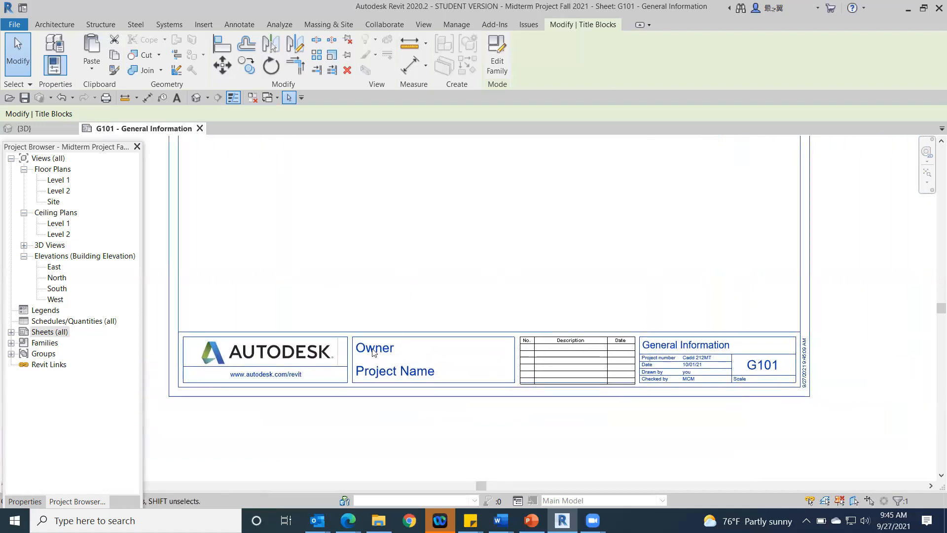
pyautogui.scroll(2, 374, 353)
pyautogui.click(397, 339)
pyautogui.click(396, 340)
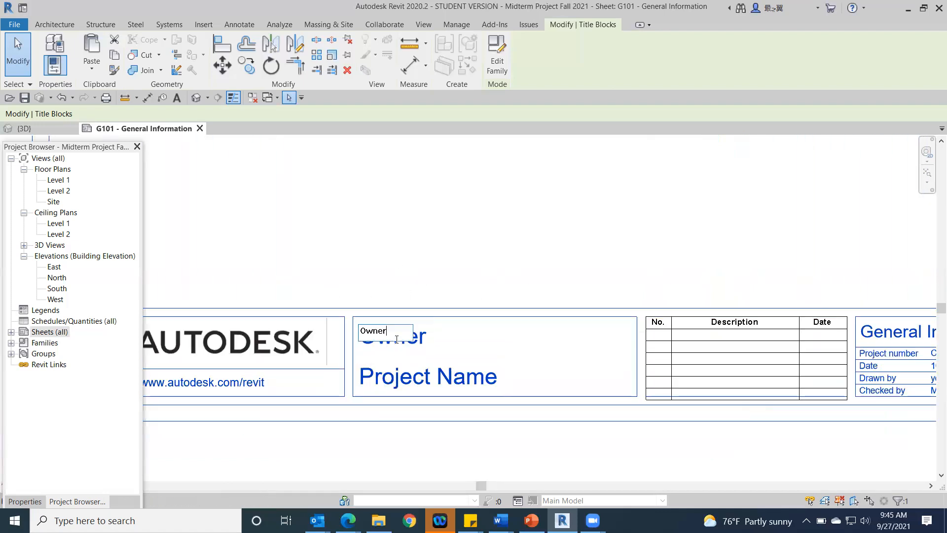
pyautogui.press('BackSpace')
pyautogui.press('BackSpace')
pyautogui.press('BackSpace')
pyautogui.press('BackSpace')
pyautogui.write('D')
pyautogui.click(409, 444)
# Step: Set the project name in the title block to Midterm Project
pyautogui.doubleClick(399, 386)
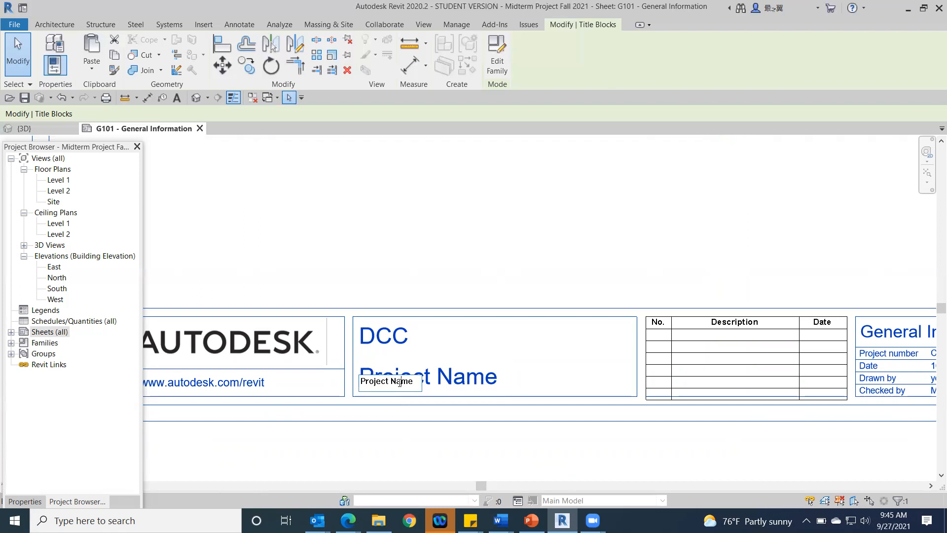
pyautogui.moveTo(417, 382); pyautogui.dragTo(354, 381)
pyautogui.write('Midterm Project')
pyautogui.click(440, 448)
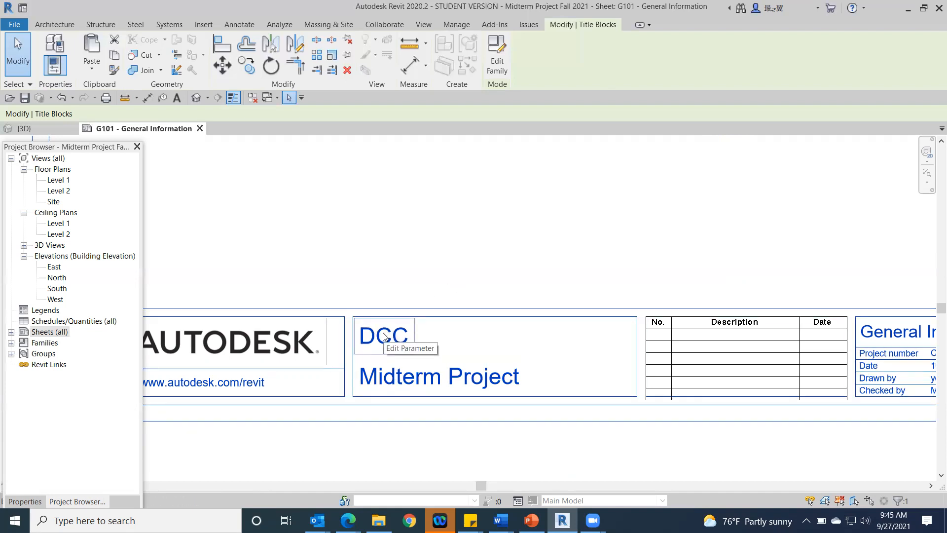
# Step: Review the filled-in title block fields and the overall layout of sheet G101
pyautogui.moveTo(570, 446); pyautogui.dragTo(277, 442, button='middle')
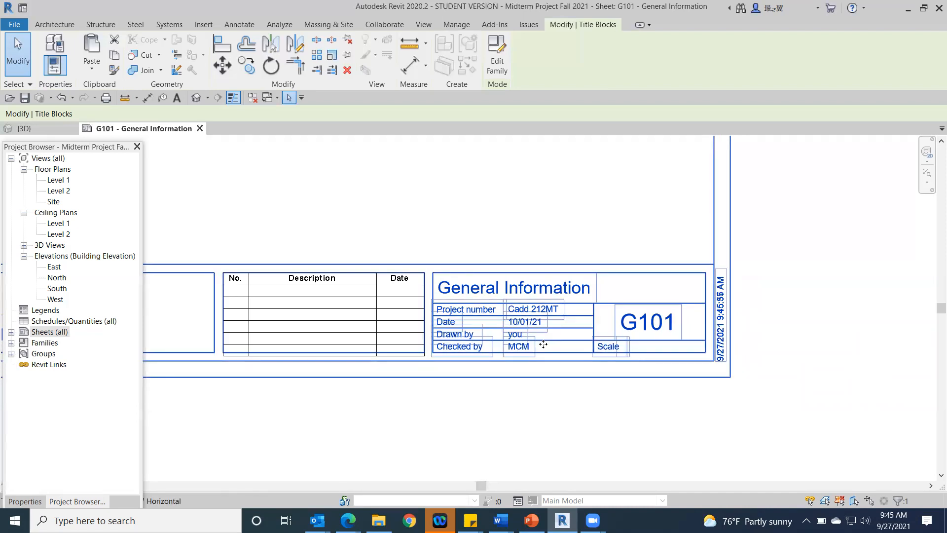
pyautogui.scroll(-2, 543, 349)
pyautogui.scroll(-2, 383, 210)
pyautogui.moveTo(457, 248); pyautogui.dragTo(603, 354, button='middle')
pyautogui.scroll(-1, 601, 344)
pyautogui.moveTo(611, 314); pyautogui.dragTo(538, 342, button='middle')
pyautogui.scroll(-1, 533, 336)
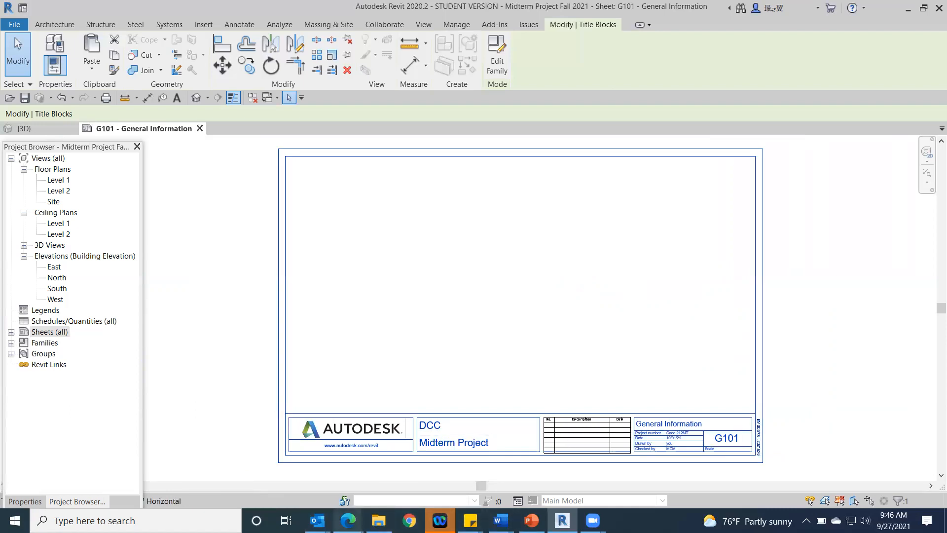
# Step: Switch to Edge, close the Sheet #s.pdf preview, and download and open Plan Set.pdf from the course files
pyautogui.moveTo(348, 520)
pyautogui.click(304, 496)
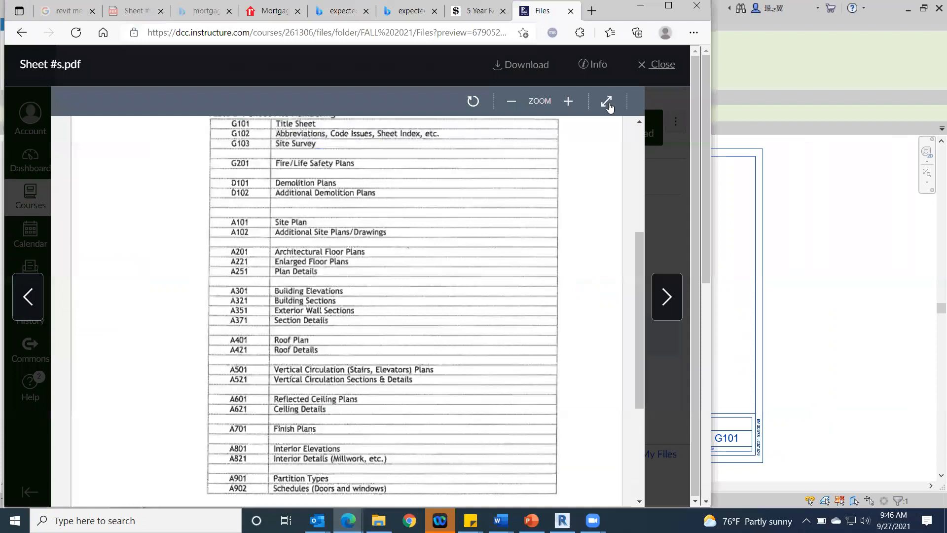
pyautogui.click(663, 66)
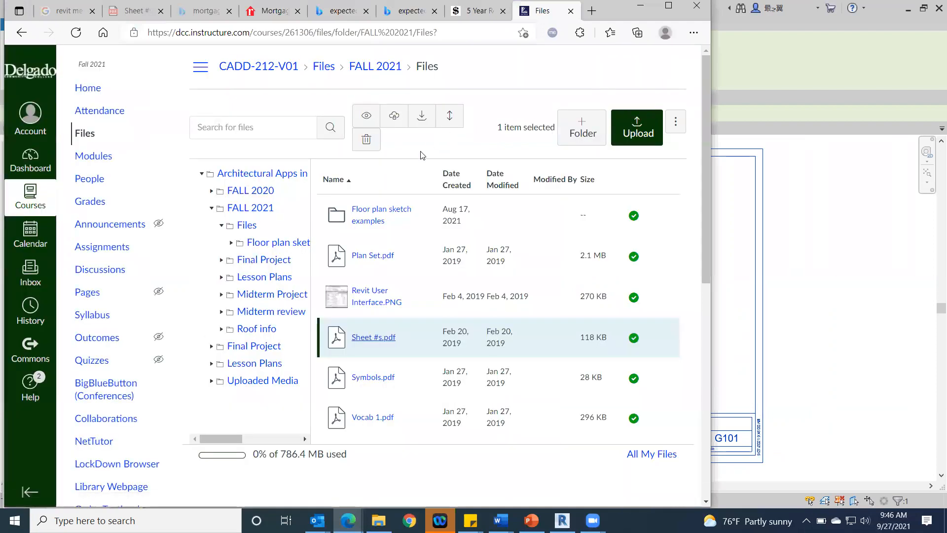
pyautogui.click(362, 254)
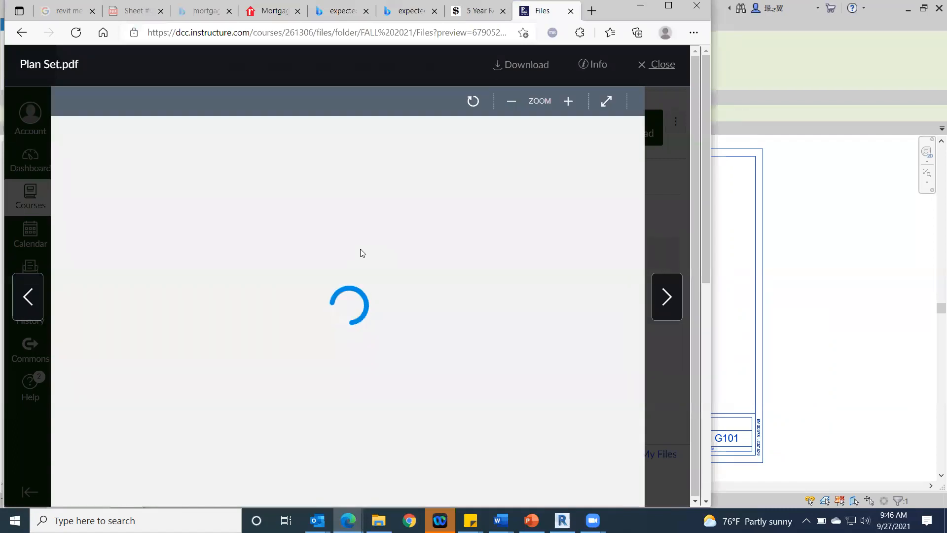
pyautogui.click(668, 5)
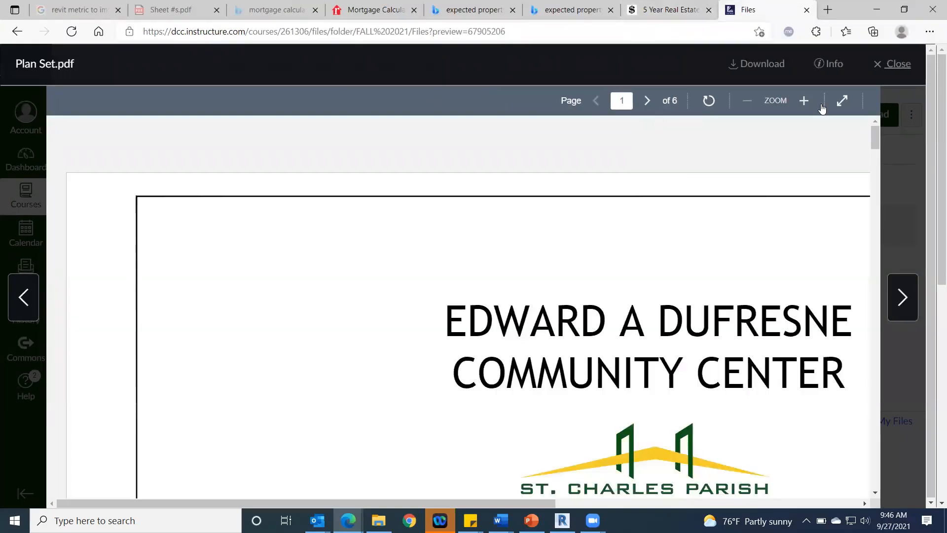
pyautogui.click(749, 68)
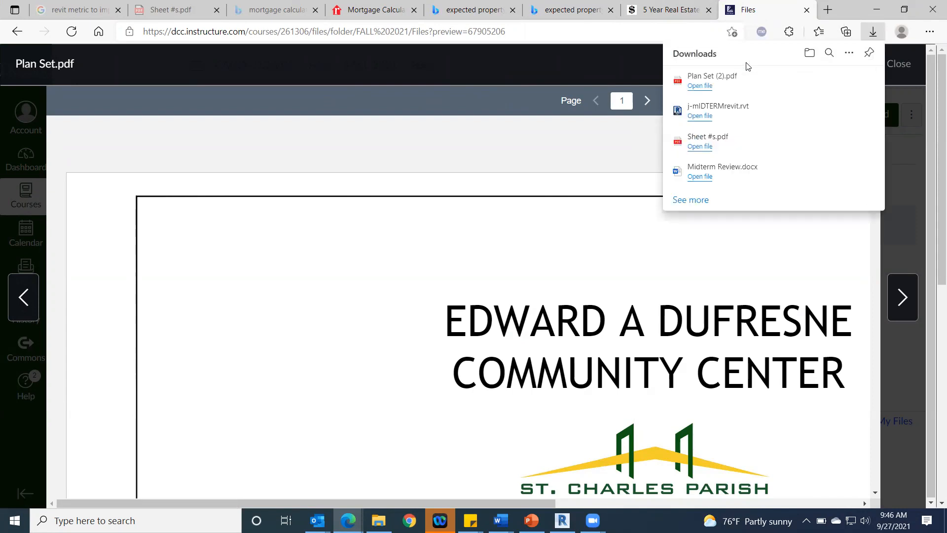
pyautogui.click(694, 85)
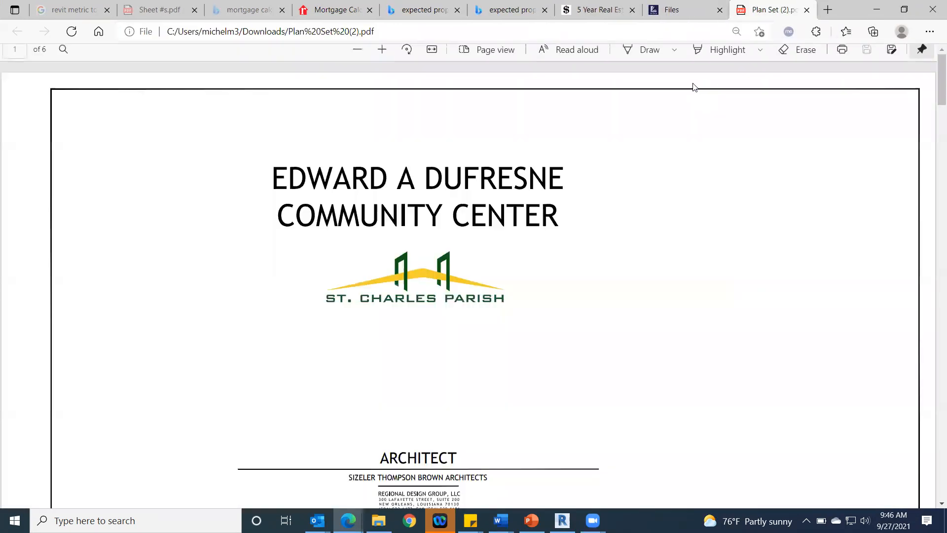
# Step: Examine the plan set's G101 title sheet and G102 general project information sheet, including their content and title blocks
pyautogui.scroll(-1, 641, 268)
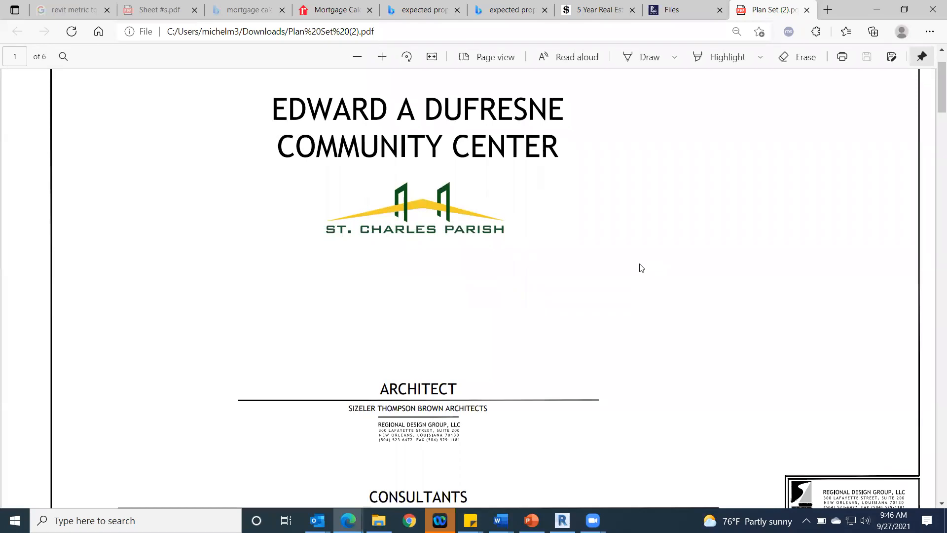
pyautogui.scroll(1, 641, 268)
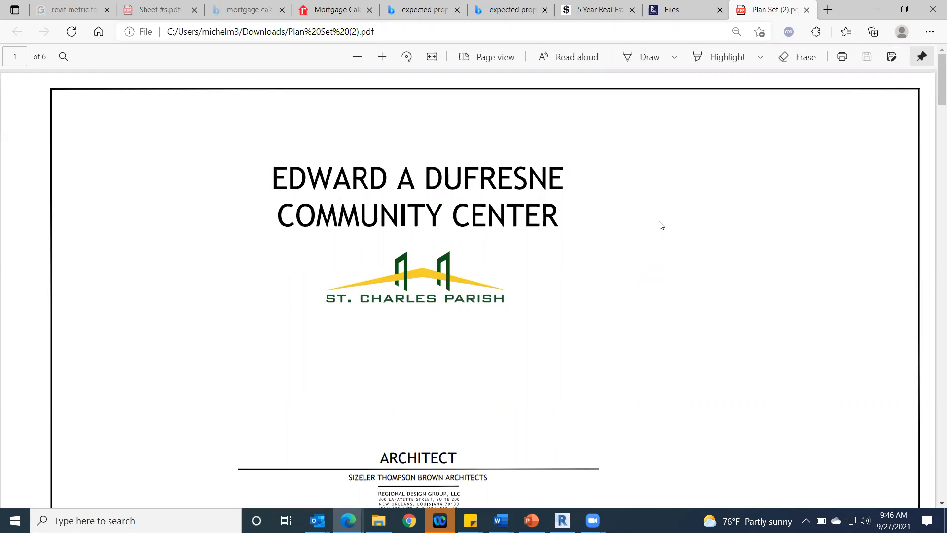
pyautogui.scroll(-3, 661, 225)
pyautogui.scroll(3, 661, 226)
pyautogui.scroll(-6, 588, 246)
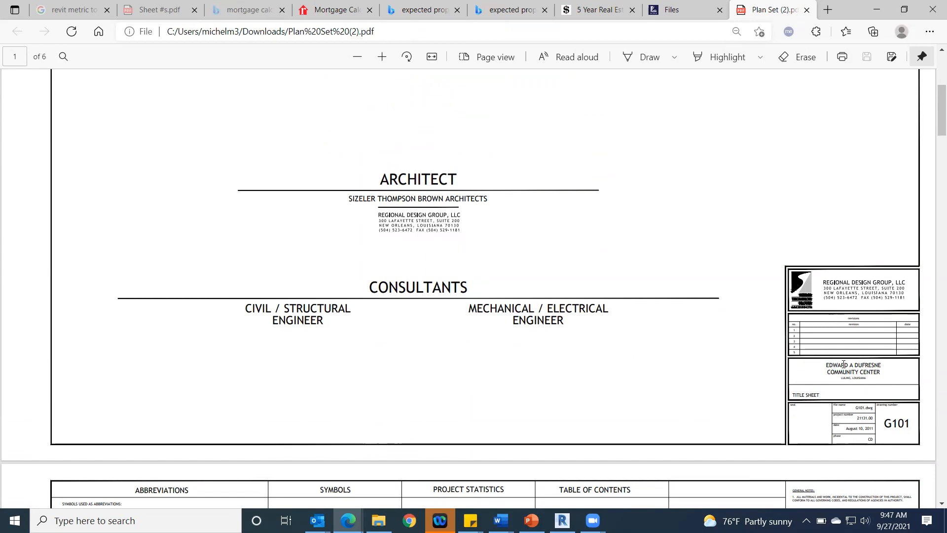
pyautogui.scroll(5, 824, 357)
pyautogui.scroll(-8, 824, 358)
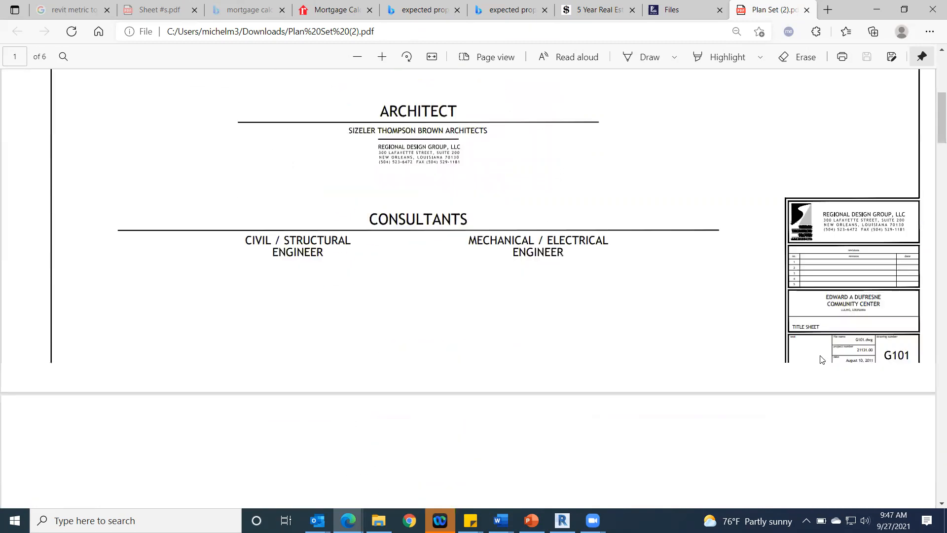
pyautogui.scroll(-9, 775, 366)
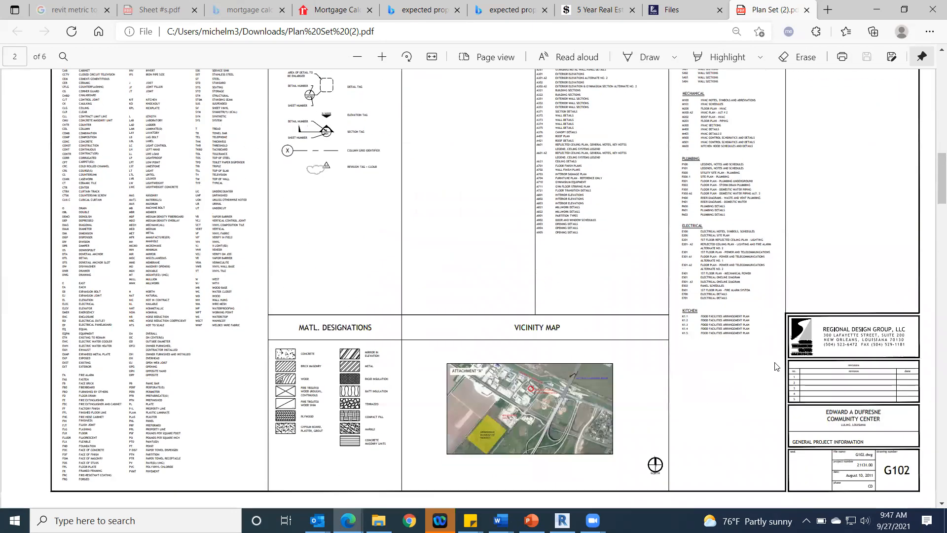
pyautogui.scroll(1, 776, 366)
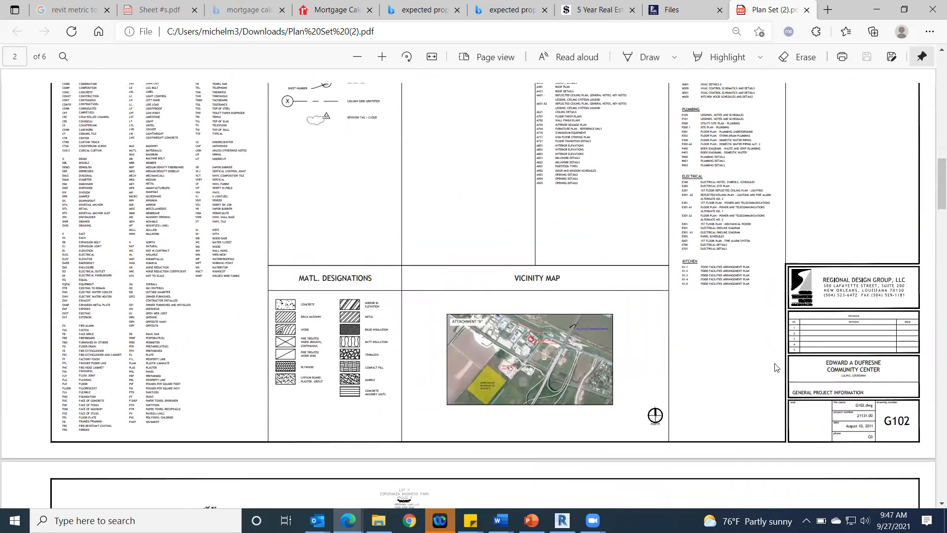
pyautogui.scroll(9, 760, 345)
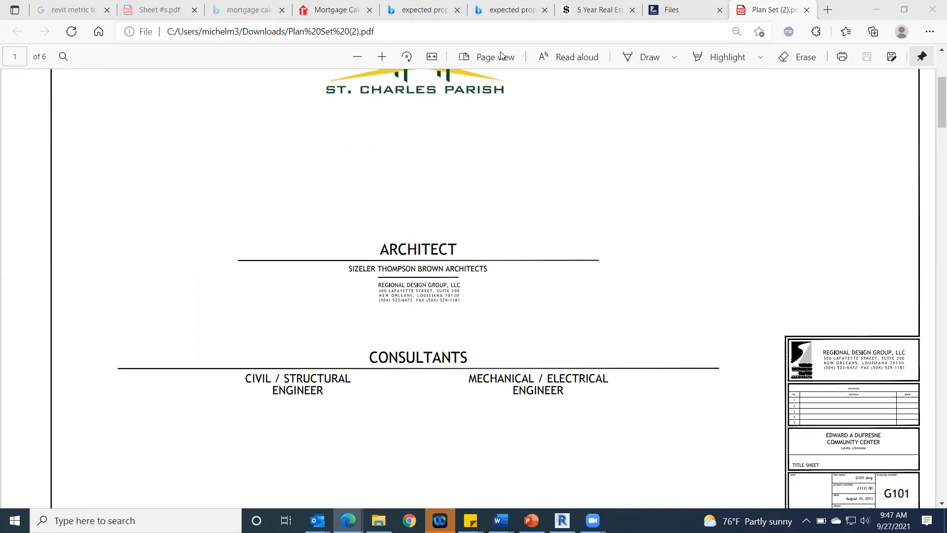
pyautogui.scroll(-4, 772, 289)
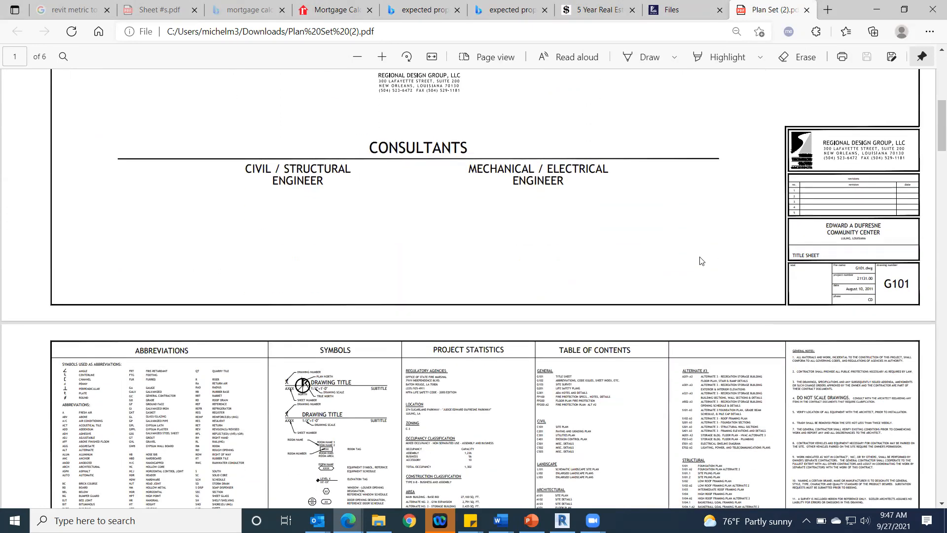
pyautogui.scroll(6, 702, 260)
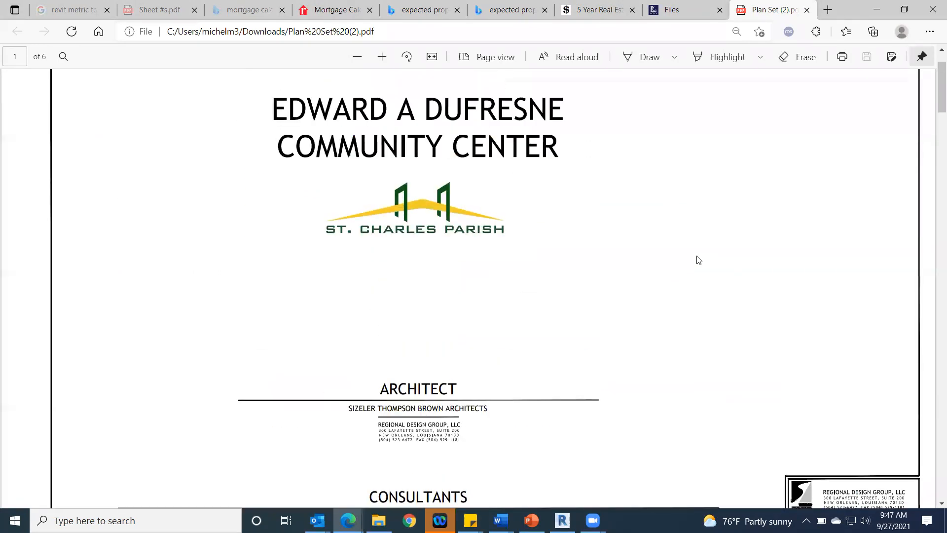
pyautogui.scroll(-2, 522, 217)
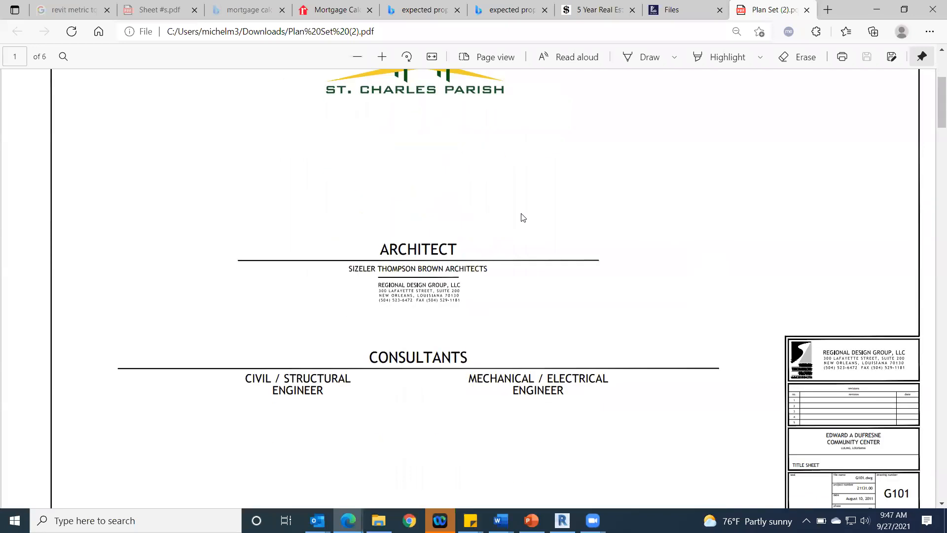
pyautogui.scroll(4, 421, 243)
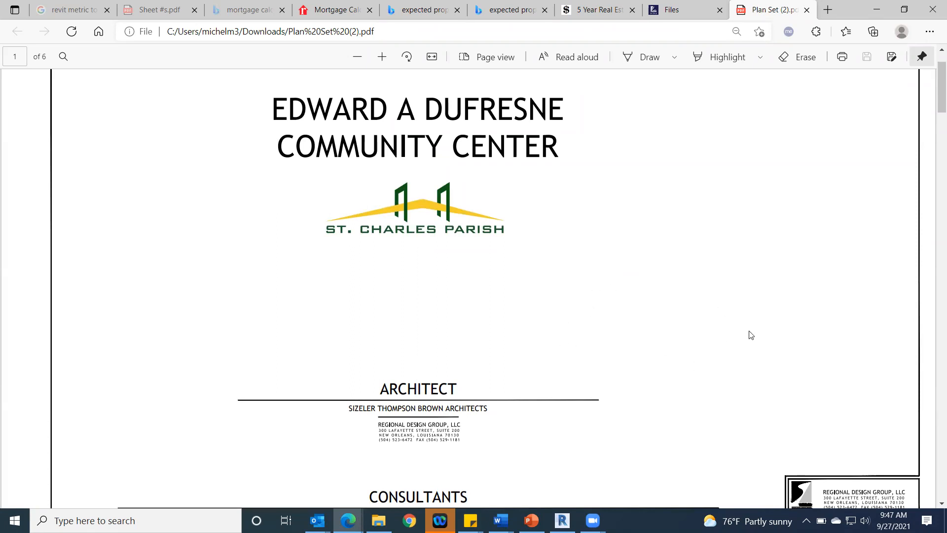
# Step: Switch to Revit and place a text note reading "dccc" in the upper-left area of sheet G101
pyautogui.scroll(-5, 661, 318)
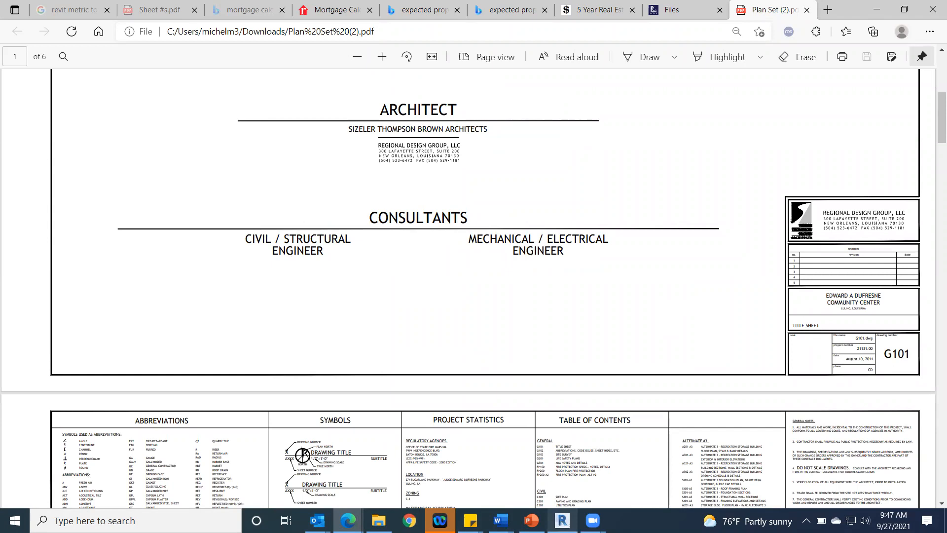
pyautogui.click(562, 520)
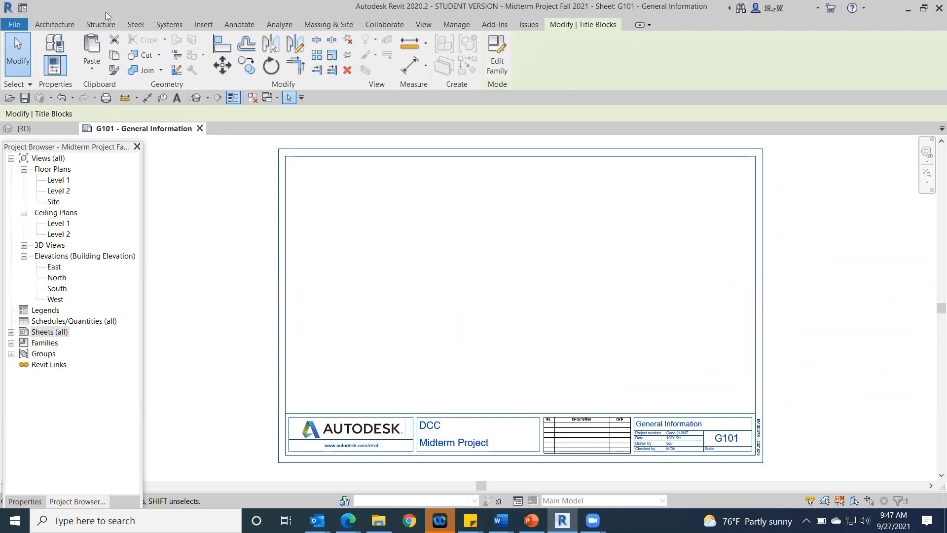
pyautogui.click(239, 25)
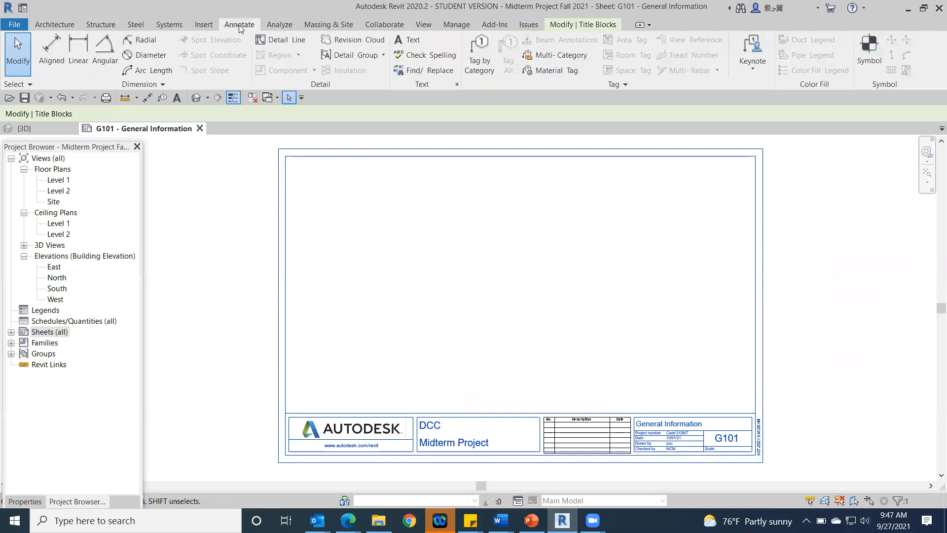
pyautogui.click(412, 42)
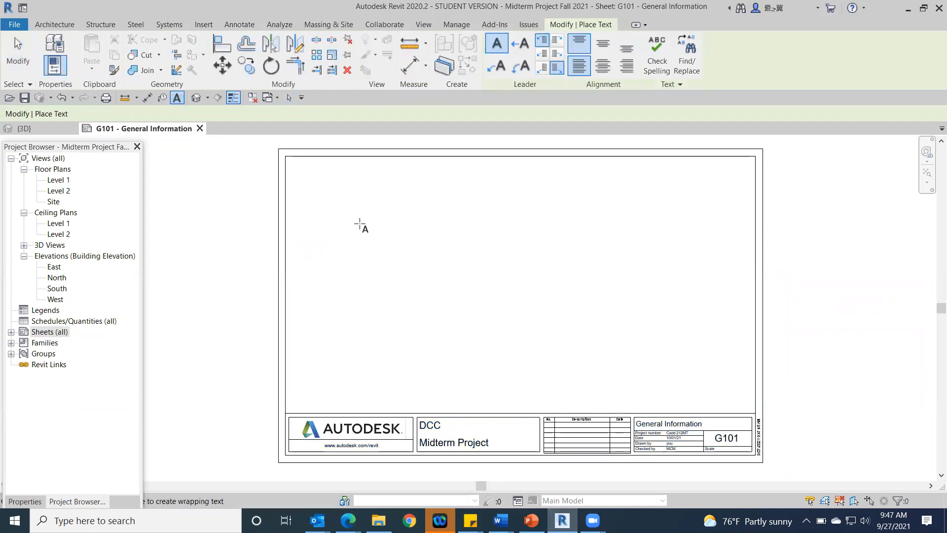
pyautogui.click(359, 223)
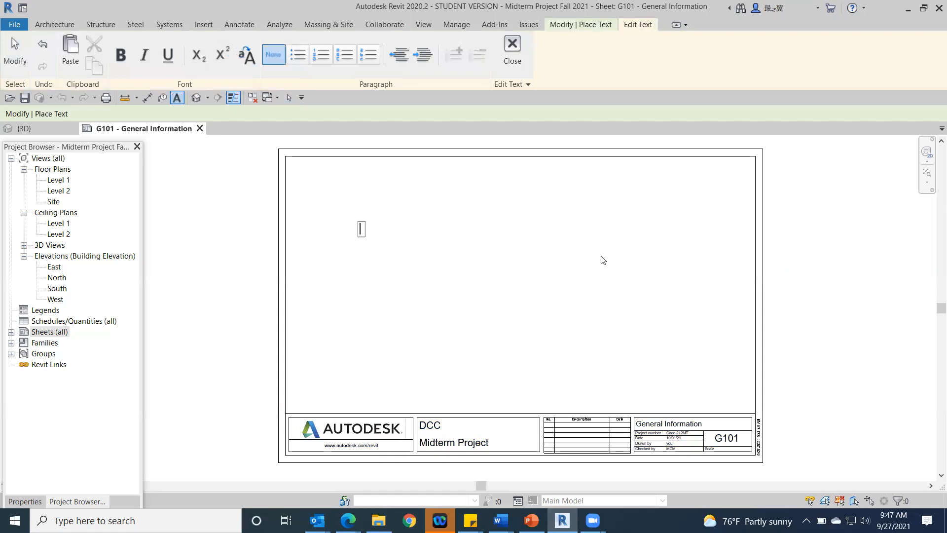
pyautogui.write('dccc')
pyautogui.press('Return')
pyautogui.click(413, 269)
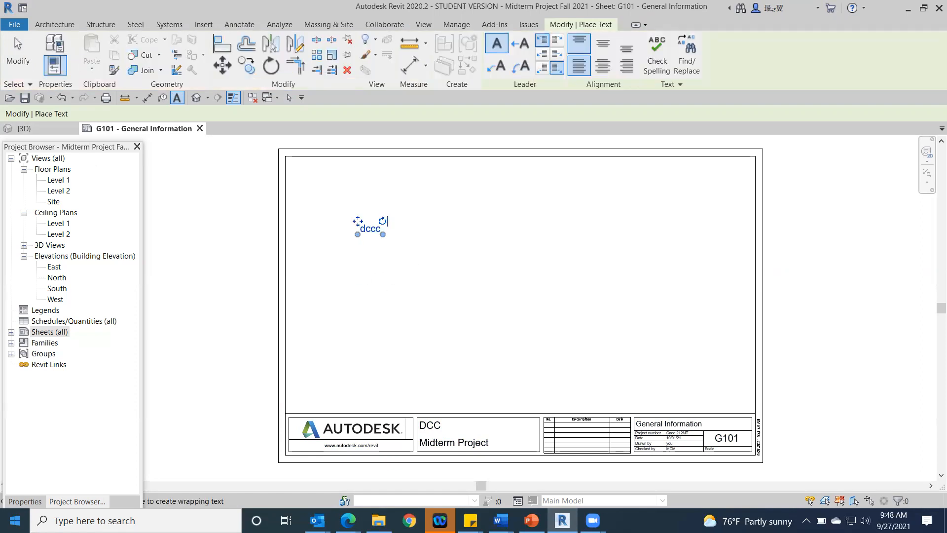
# Step: Duplicate the 1/4" Arial text type under the name "Text mcm"
pyautogui.click(33, 500)
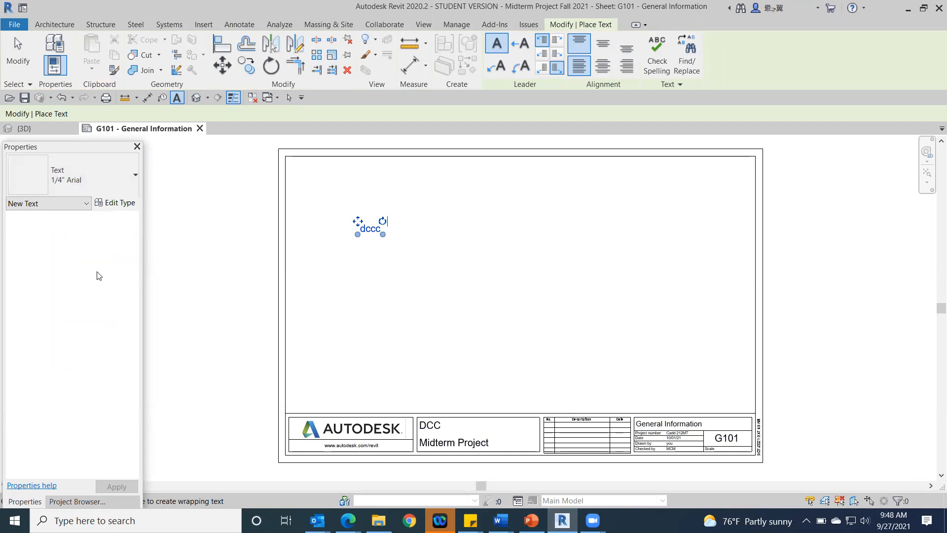
pyautogui.click(121, 206)
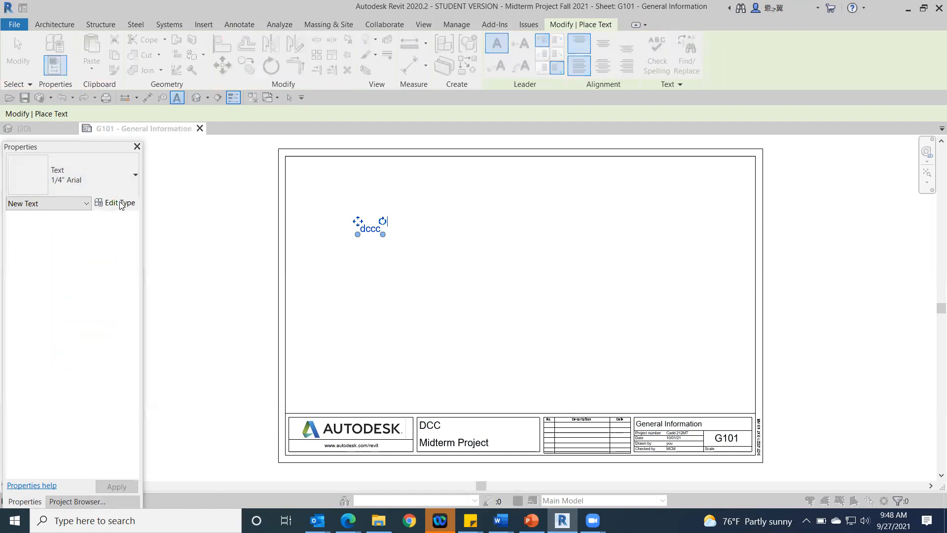
pyautogui.click(906, 120)
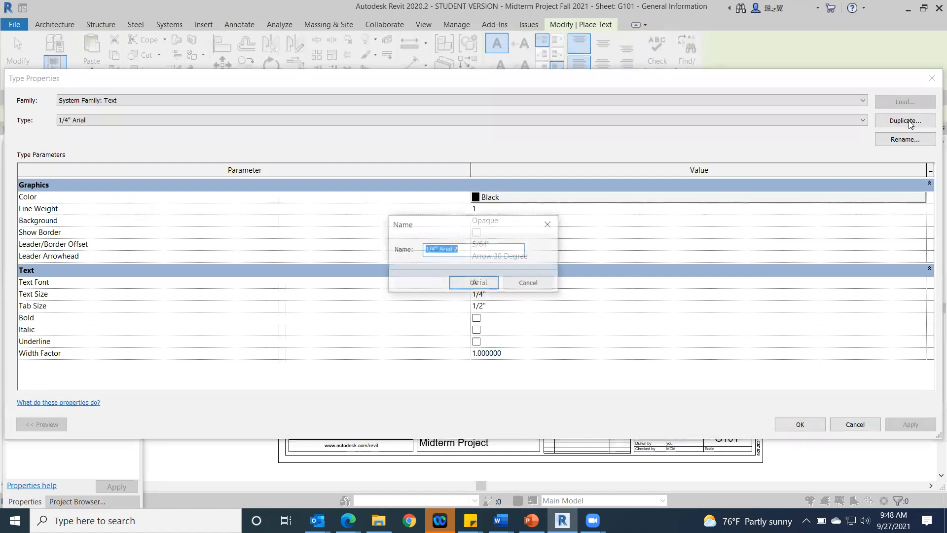
pyautogui.write('Text mcm')
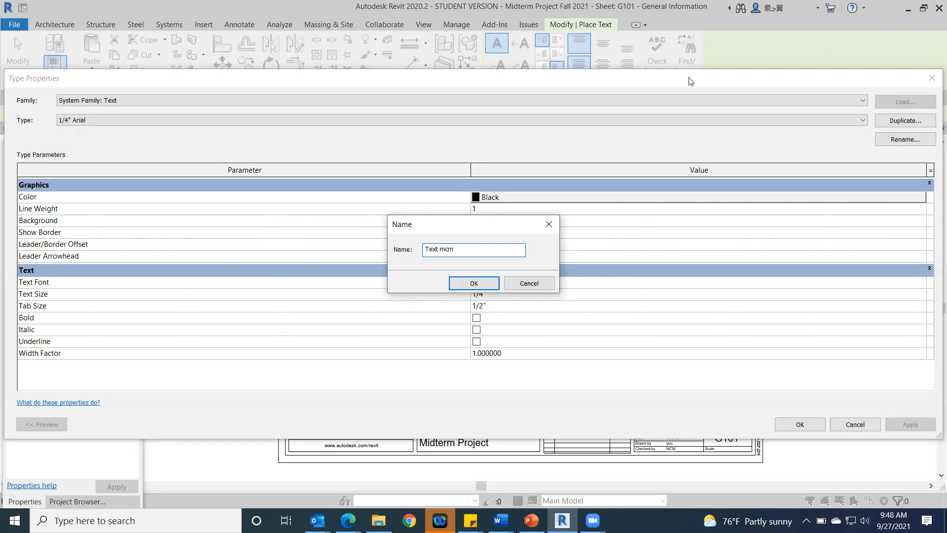
pyautogui.click(486, 284)
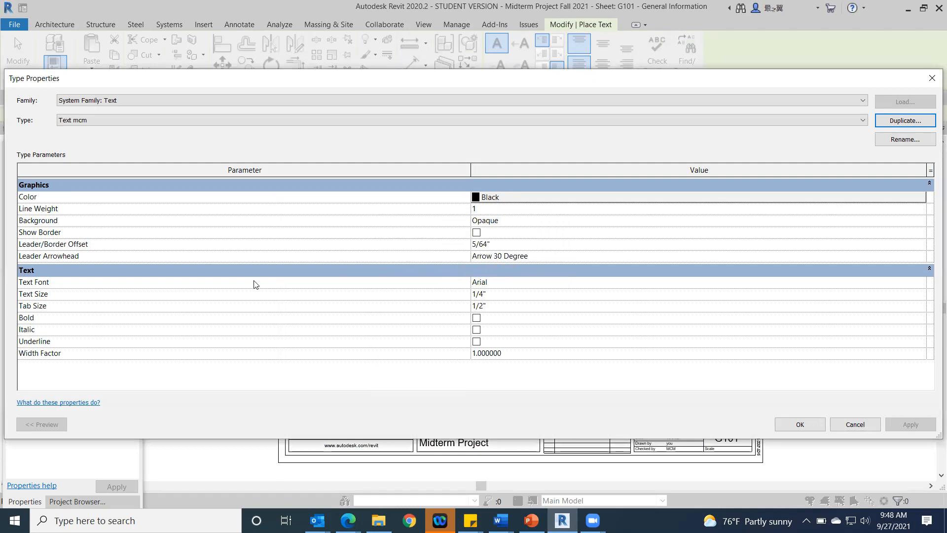
# Step: Set the Text mcm type's font to Trebuchet MS and its text size to 1/2"
pyautogui.click(553, 286)
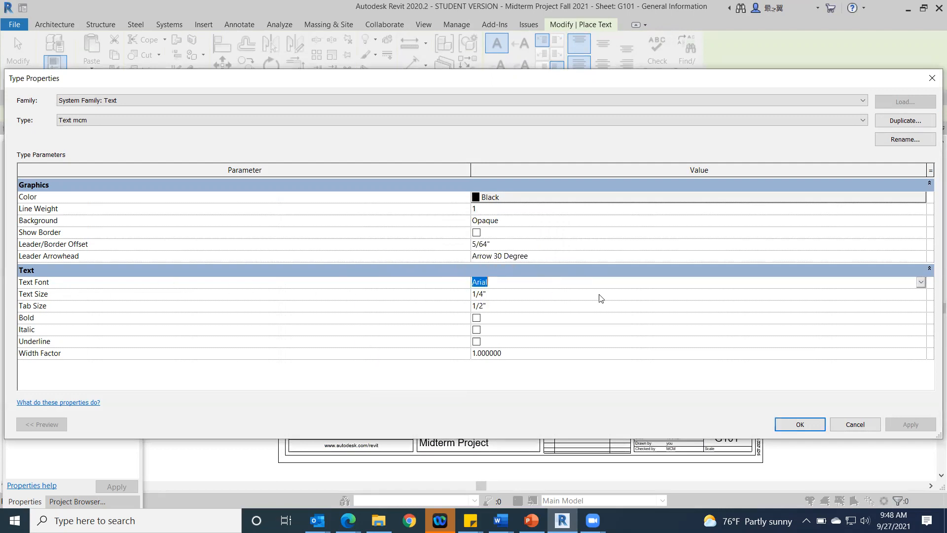
pyautogui.click(920, 283)
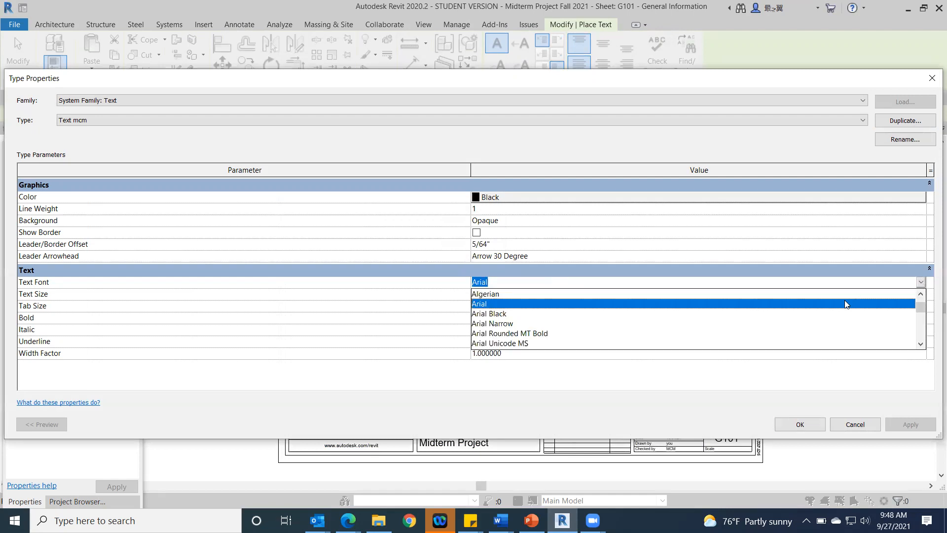
pyautogui.scroll(-3, 715, 314)
pyautogui.scroll(-6, 715, 313)
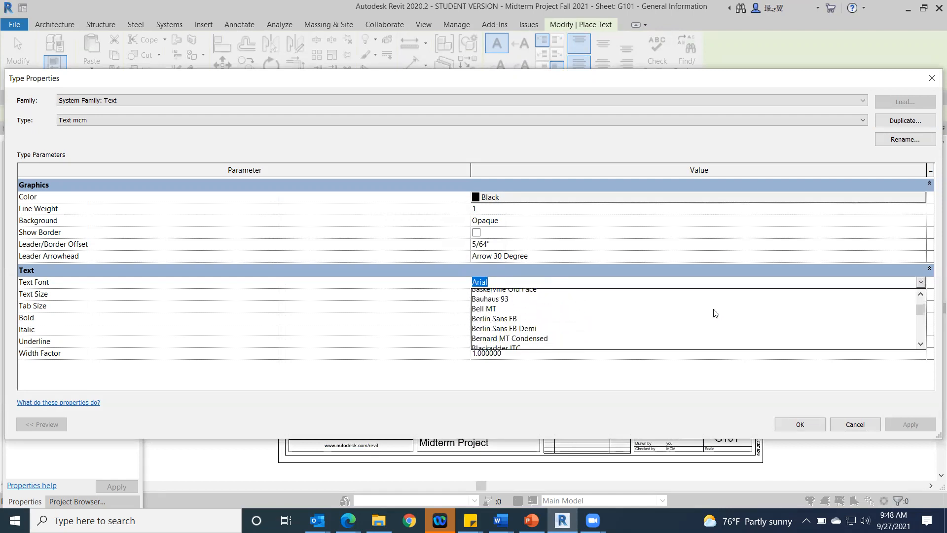
pyautogui.scroll(-12, 715, 314)
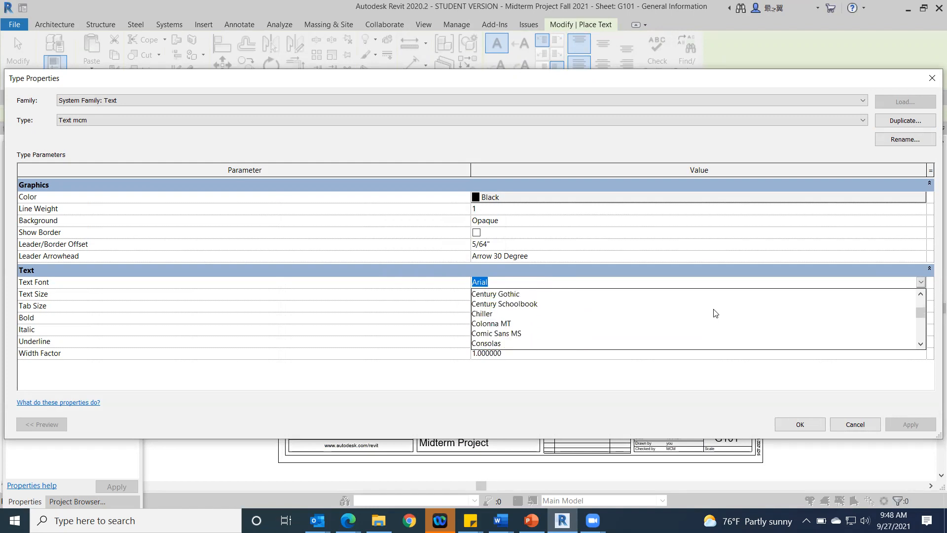
pyautogui.scroll(-10, 715, 314)
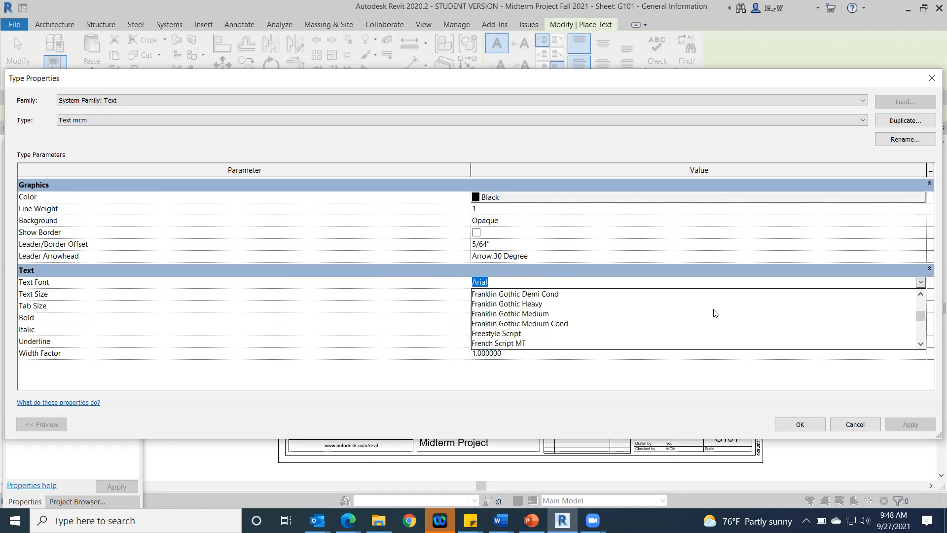
pyautogui.scroll(-9, 716, 313)
pyautogui.scroll(-3, 716, 314)
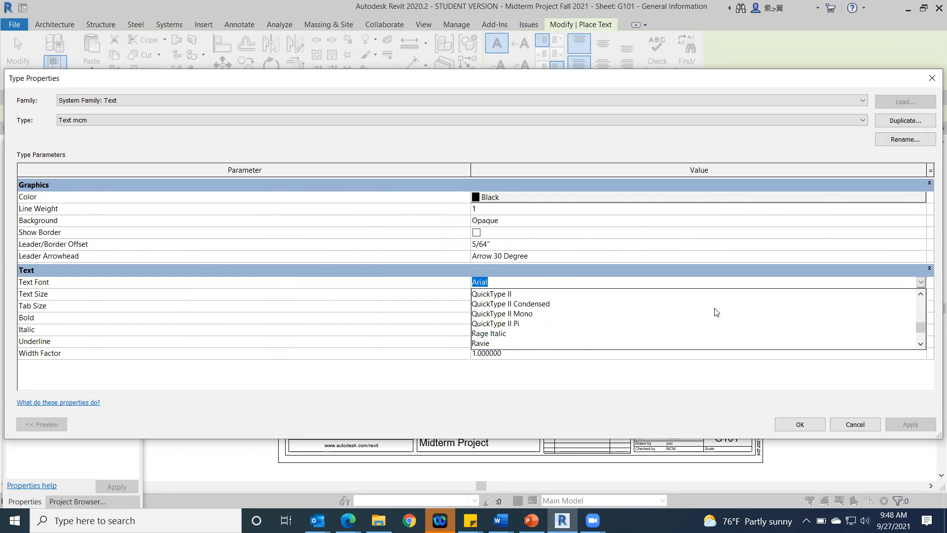
pyautogui.scroll(-2, 714, 312)
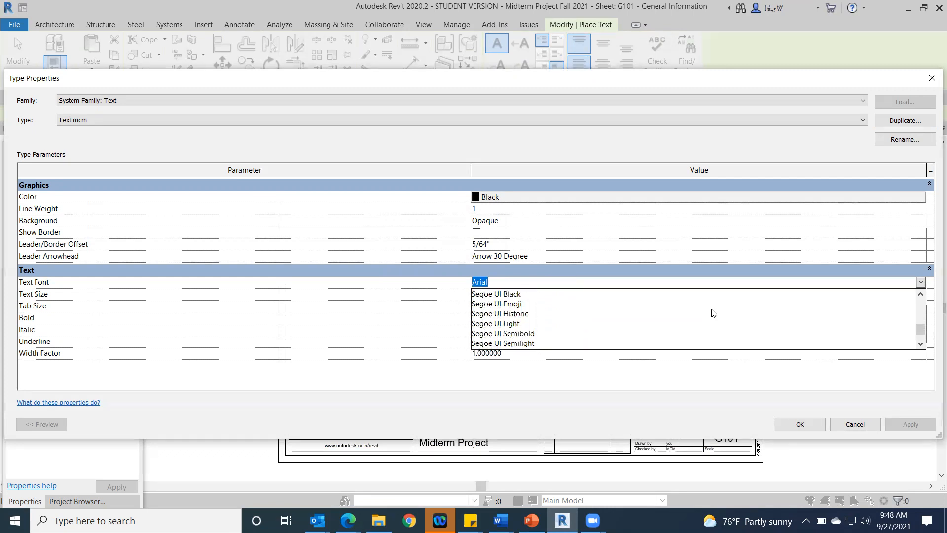
pyautogui.scroll(-2, 714, 313)
pyautogui.scroll(-1, 713, 313)
pyautogui.scroll(-1, 712, 310)
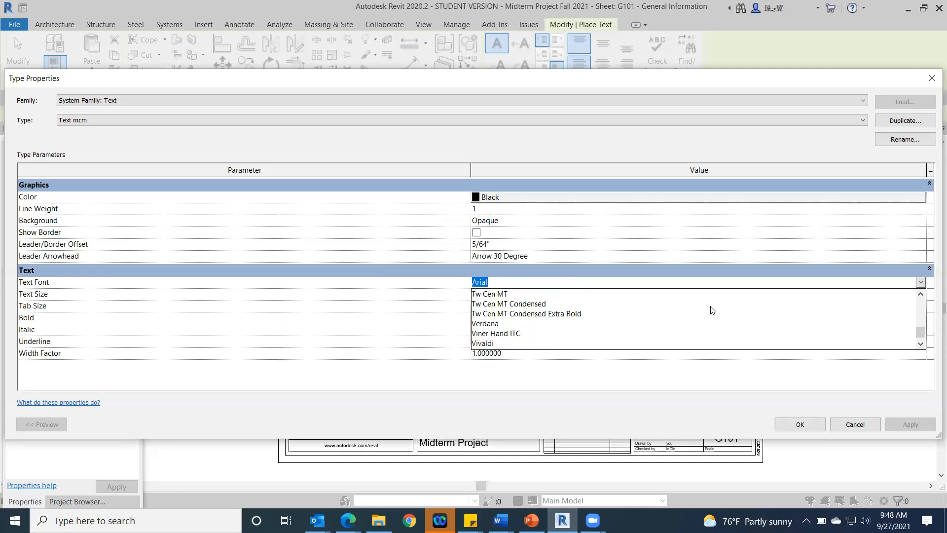
pyautogui.scroll(2, 713, 309)
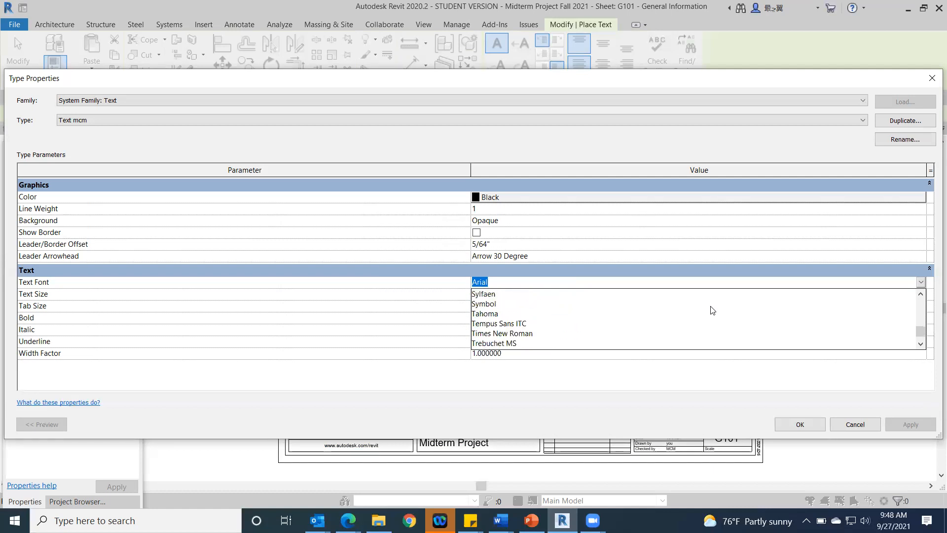
pyautogui.scroll(-1, 713, 309)
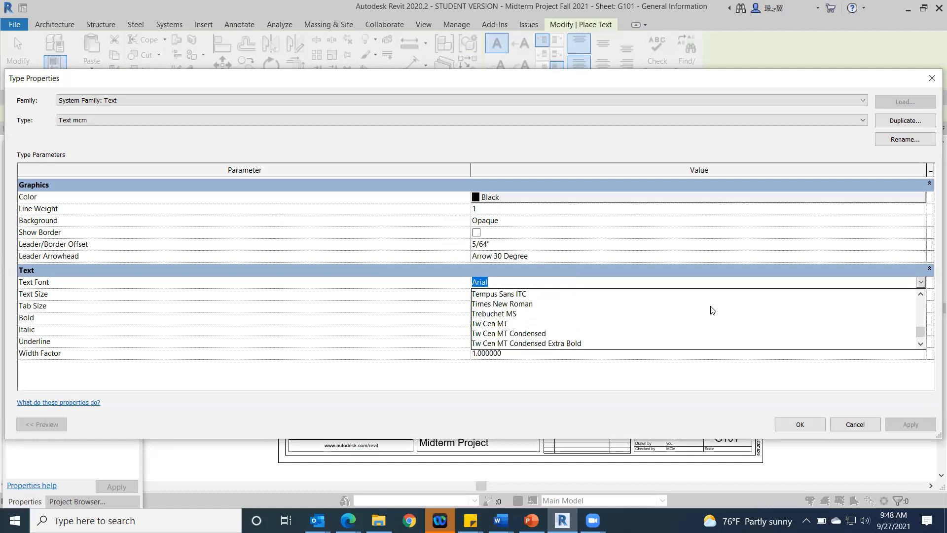
pyautogui.click(495, 314)
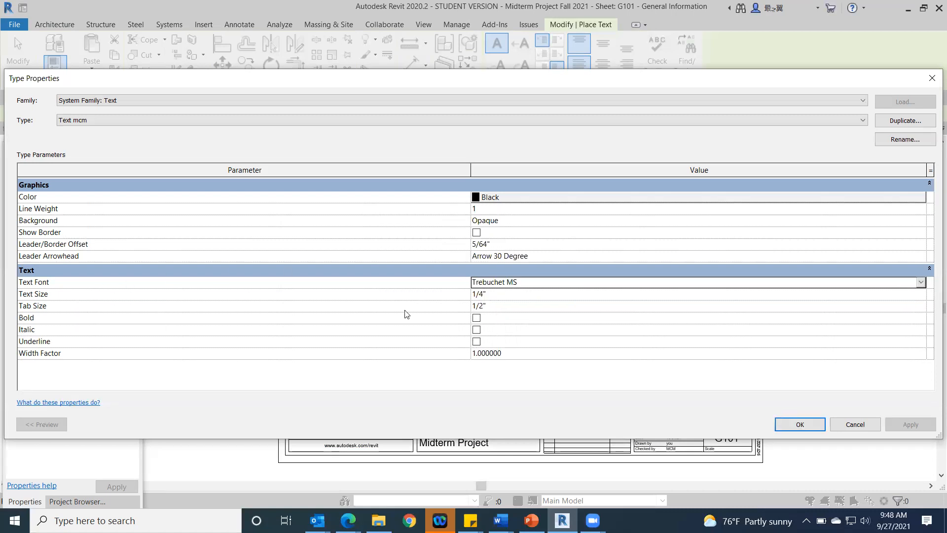
pyautogui.click(483, 295)
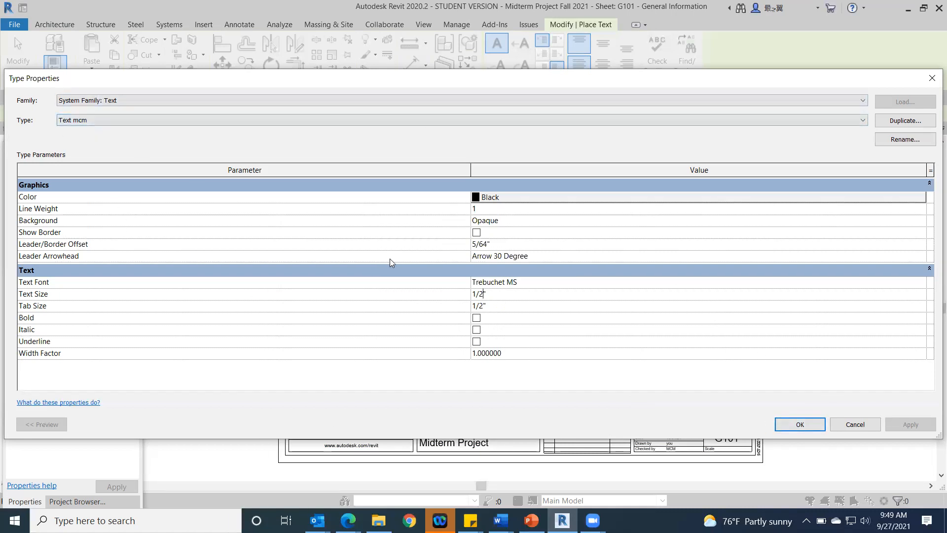
pyautogui.click(802, 420)
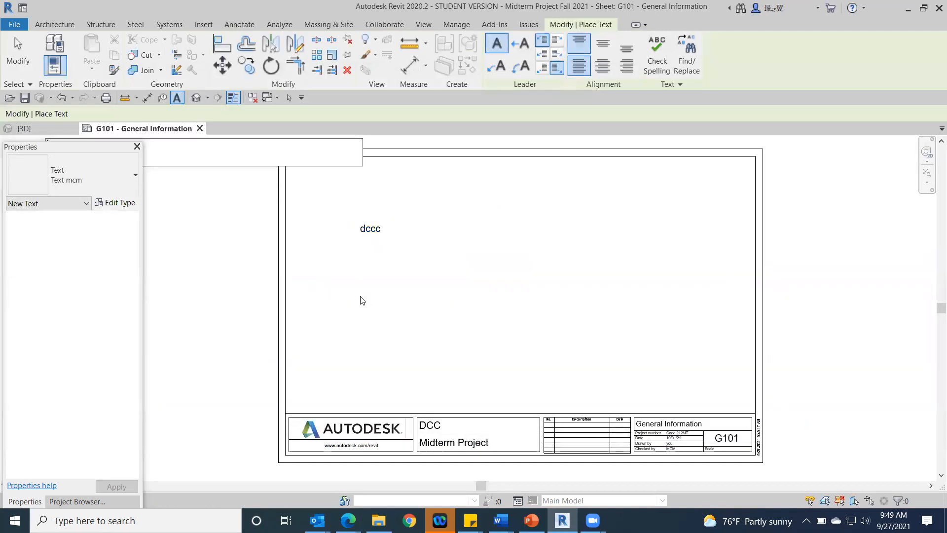
# Step: Place a text note reading "MCM MIDTERM" in the Text mcm type below the dccc note on sheet G101
pyautogui.click(389, 306)
pyautogui.click(388, 307)
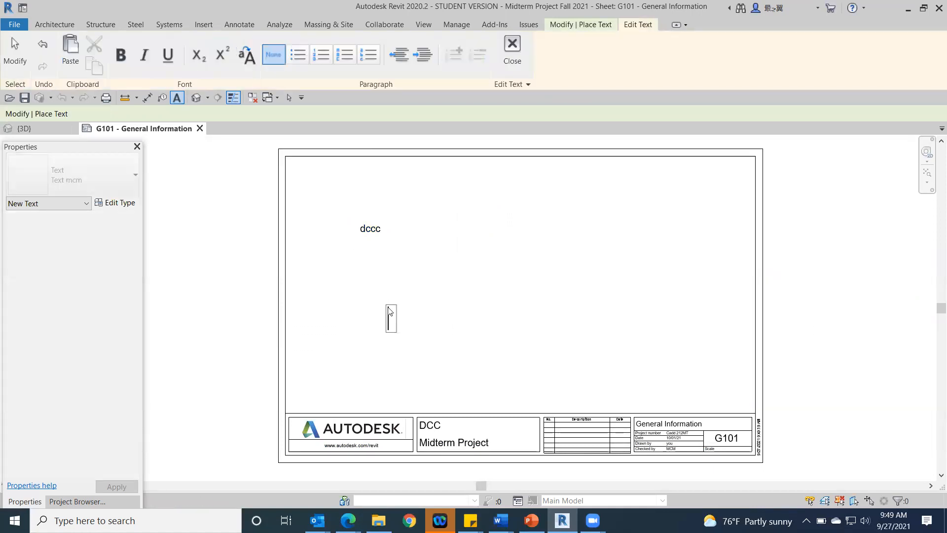
pyautogui.write('MCM M')
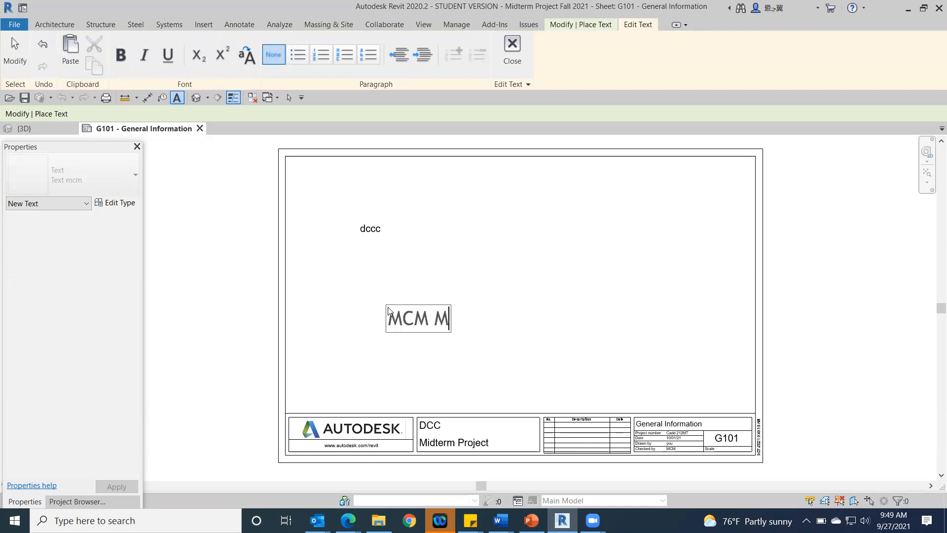
pyautogui.write('IDTERM')
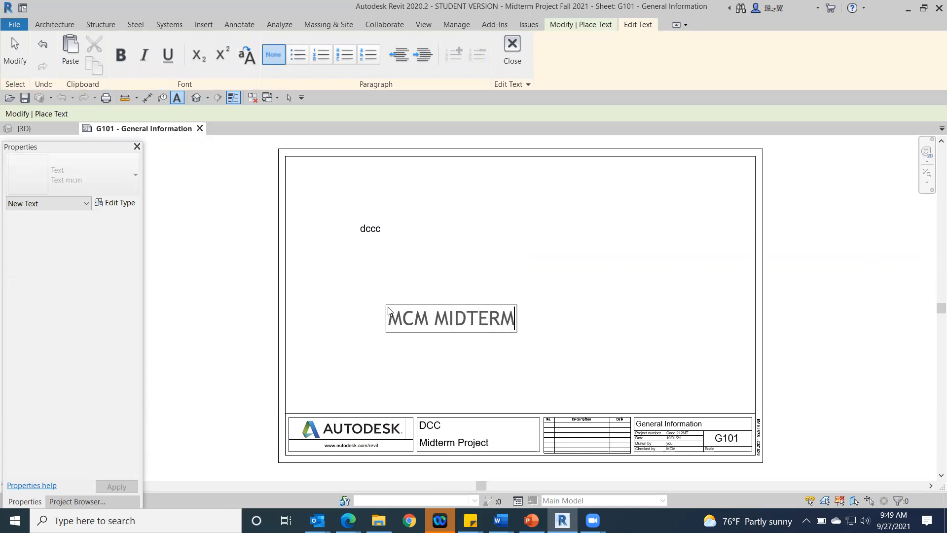
pyautogui.click(195, 364)
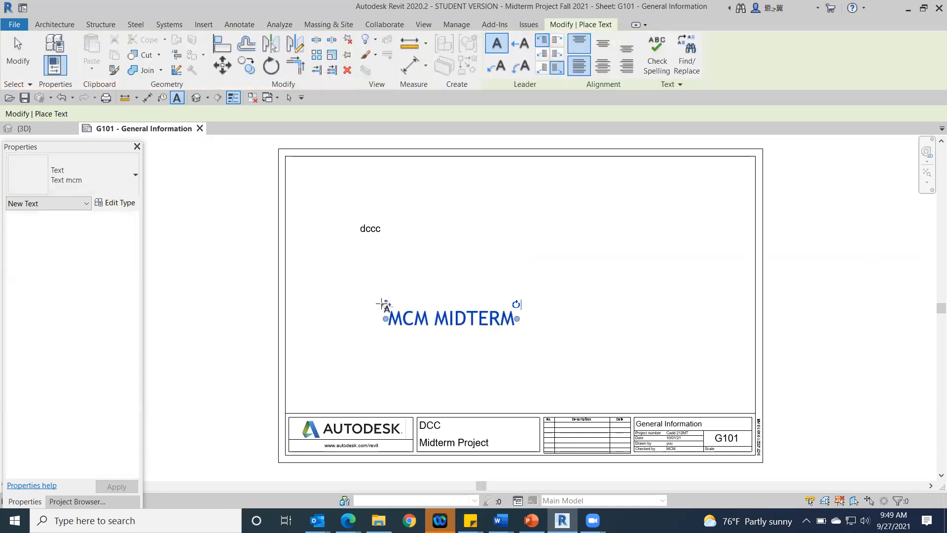
pyautogui.click(25, 62)
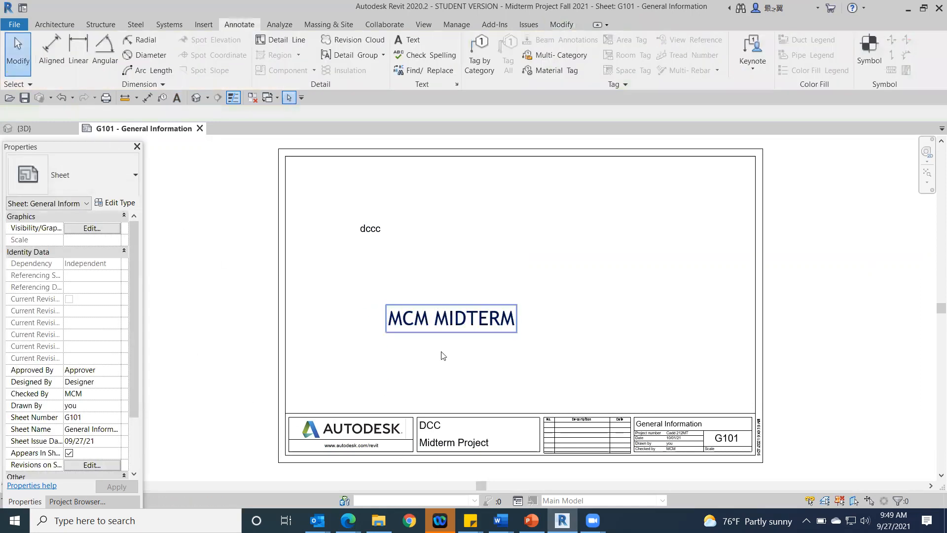
# Step: Move the MCM MIDTERM title above the dccc note and align the dccc note under the title's left edge
pyautogui.click(425, 319)
pyautogui.moveTo(385, 304); pyautogui.dragTo(329, 183)
pyautogui.click(365, 227)
pyautogui.moveTo(358, 223); pyautogui.dragTo(334, 227)
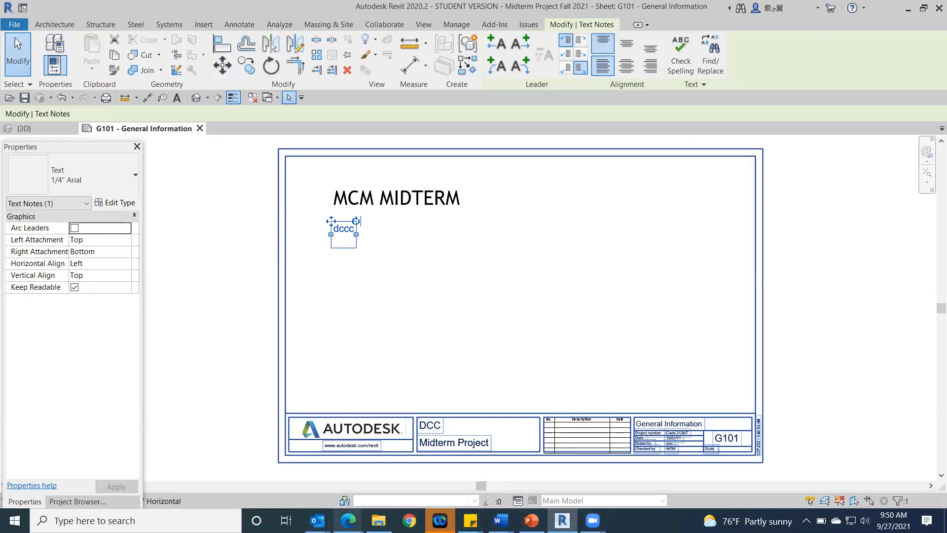
# Step: Switch to Edge to examine the cover page of the sample Plan Set PDF, and return to Revit
pyautogui.moveTo(348, 520)
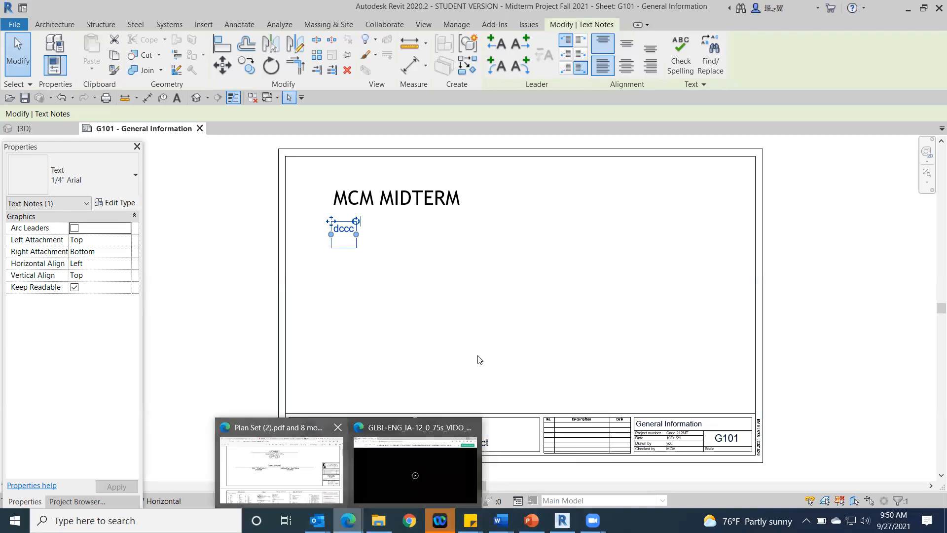
pyautogui.click(269, 472)
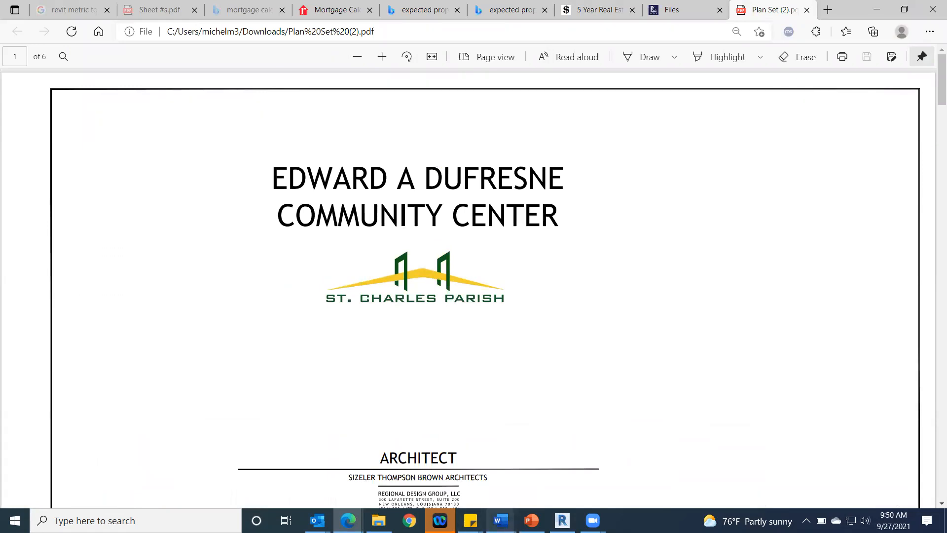
pyautogui.click(563, 520)
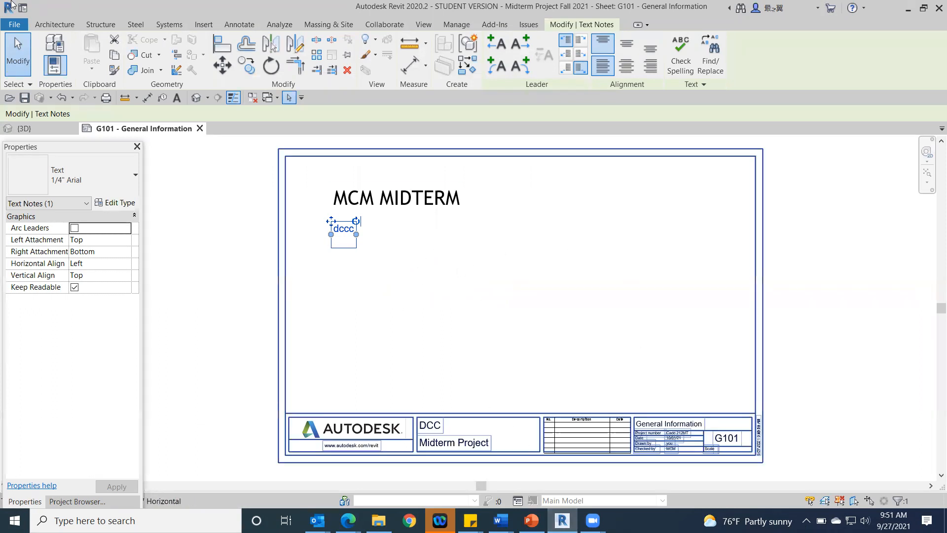
# Step: Start importing an image onto sheet G101 and browse to the Pictures folder under This PC
pyautogui.click(202, 25)
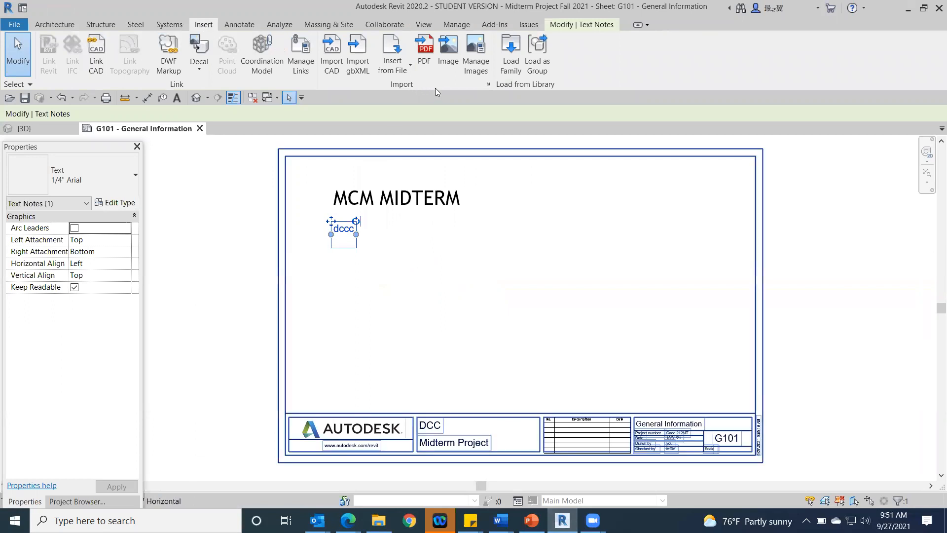
pyautogui.click(454, 50)
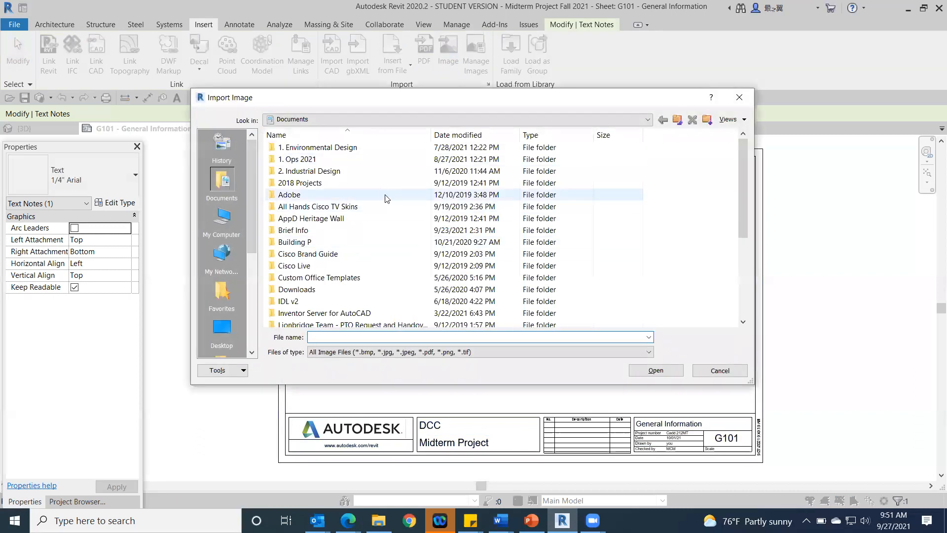
pyautogui.scroll(-3, 383, 192)
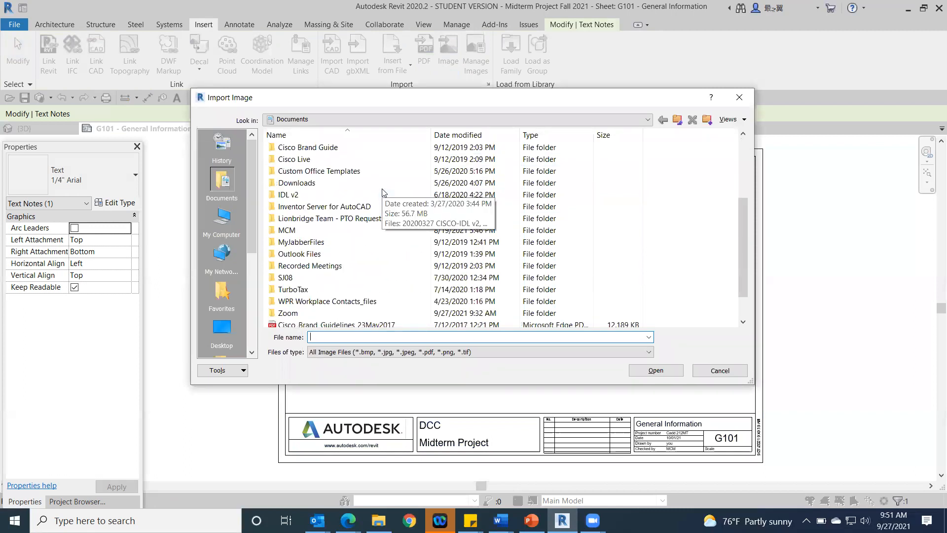
pyautogui.scroll(3, 379, 192)
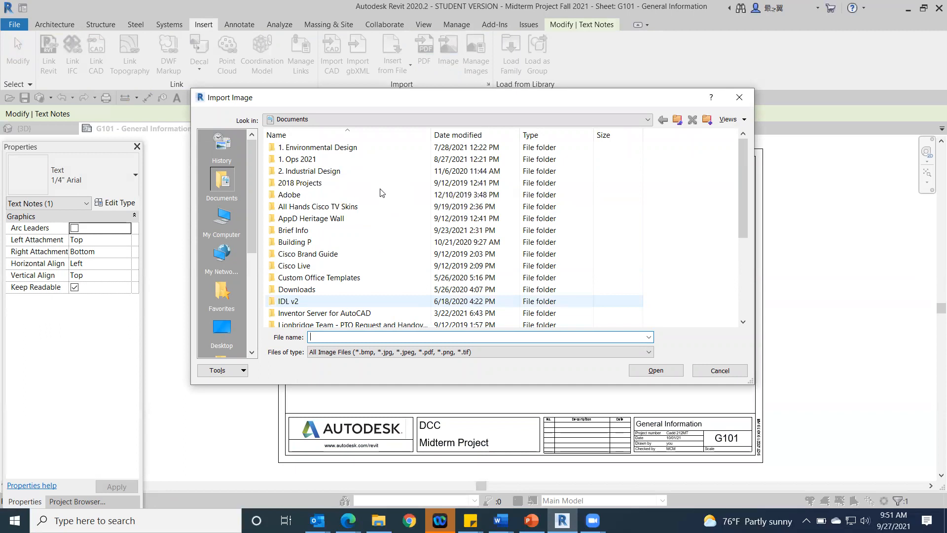
pyautogui.scroll(-2, 380, 192)
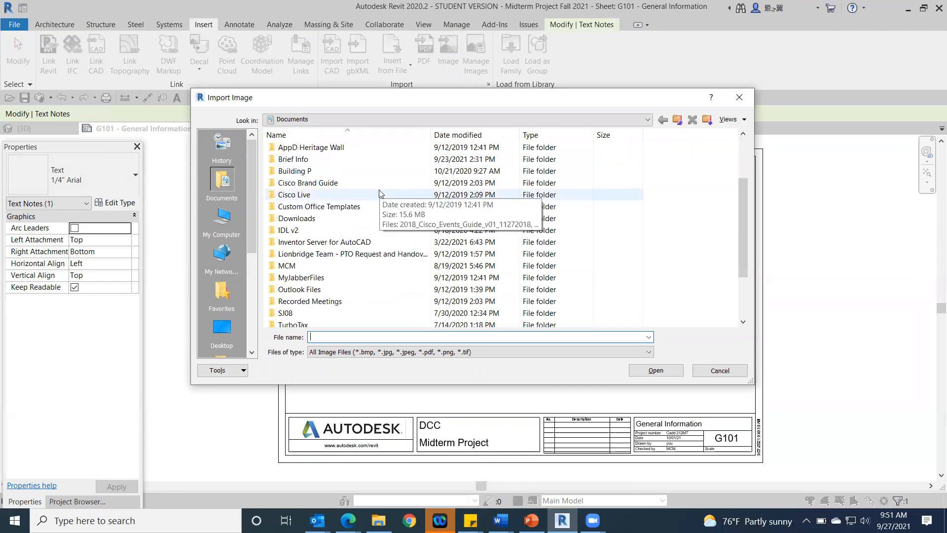
pyautogui.moveTo(246, 194); pyautogui.dragTo(251, 333)
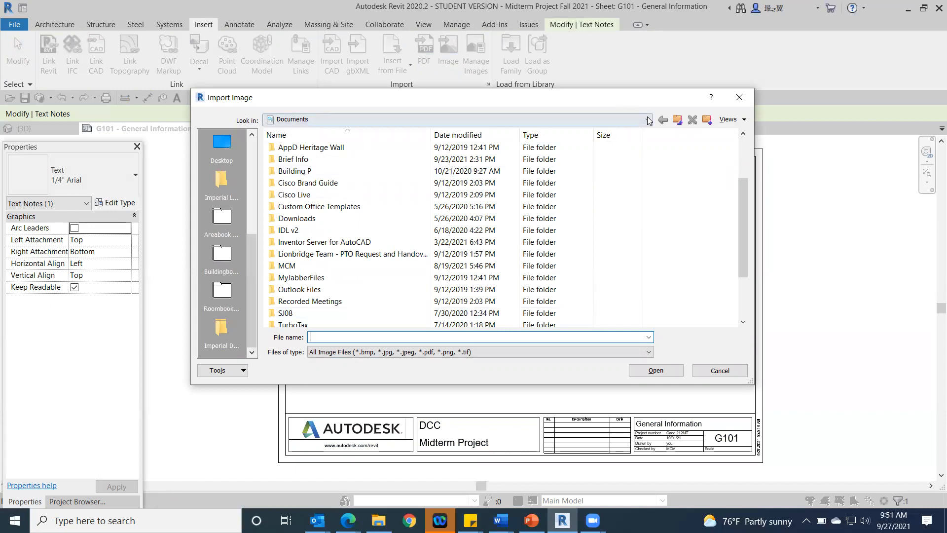
pyautogui.click(620, 119)
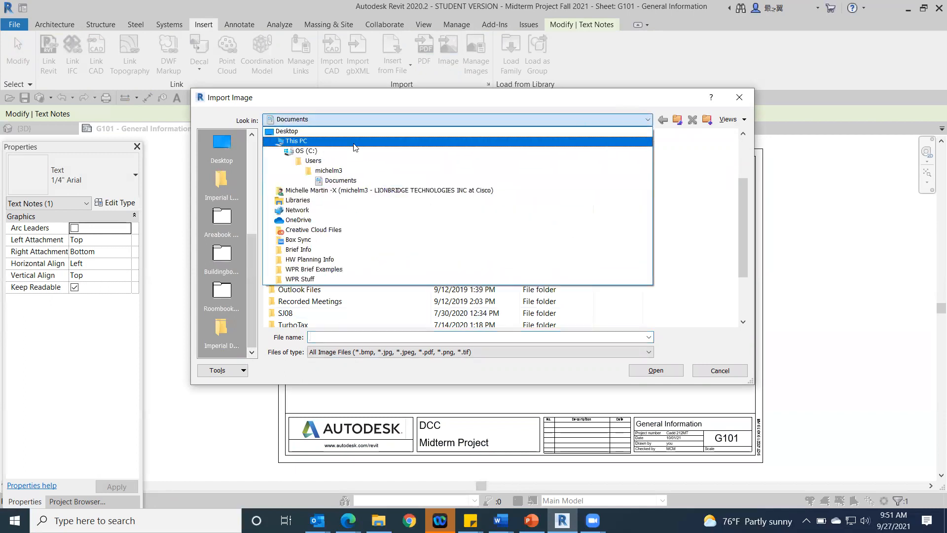
pyautogui.click(323, 141)
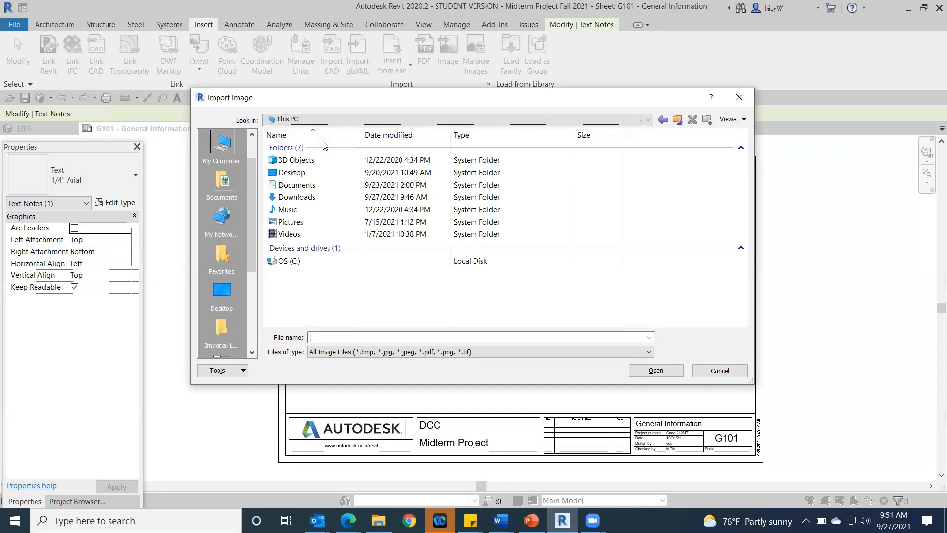
pyautogui.doubleClick(291, 222)
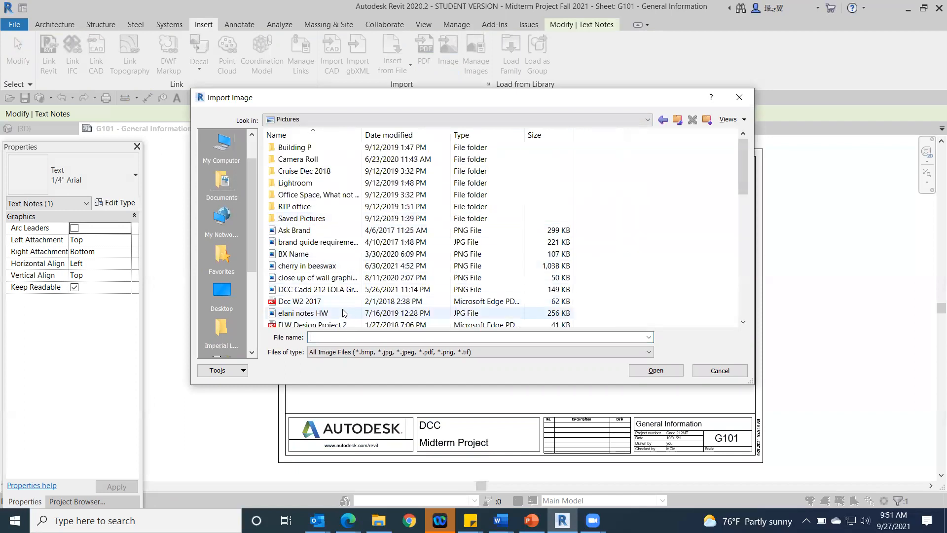
# Step: Import N3-3.JPG from the Camera Roll folder and place it over the middle of sheet G101
pyautogui.doubleClick(300, 158)
pyautogui.click(299, 159)
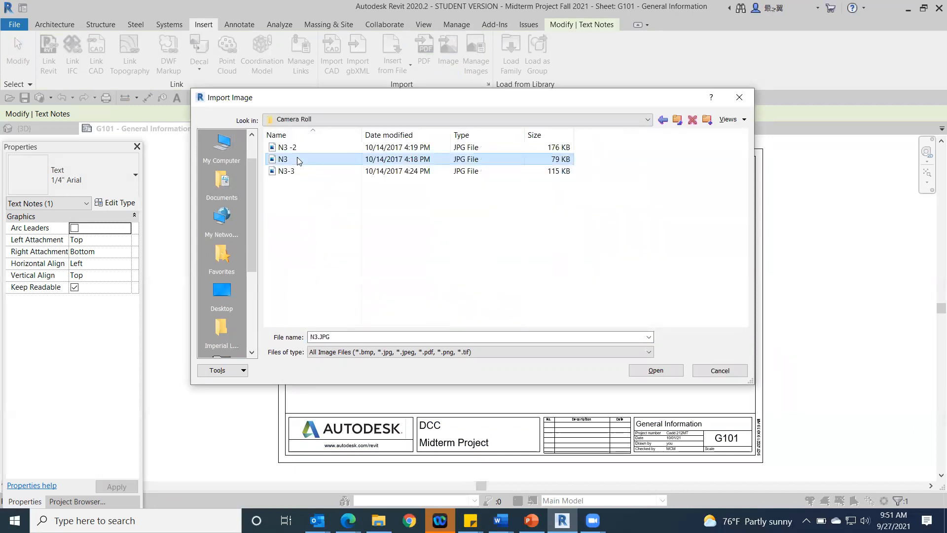
pyautogui.doubleClick(304, 171)
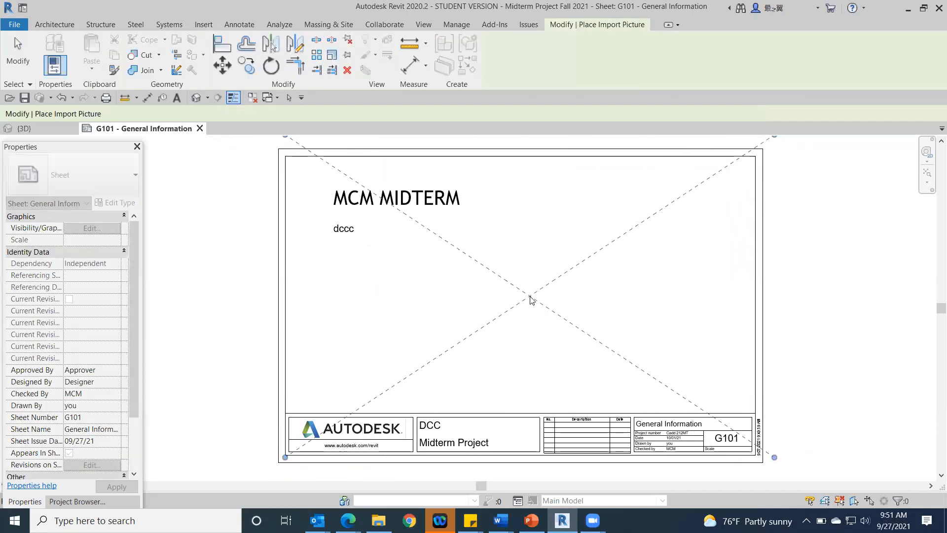
pyautogui.click(525, 297)
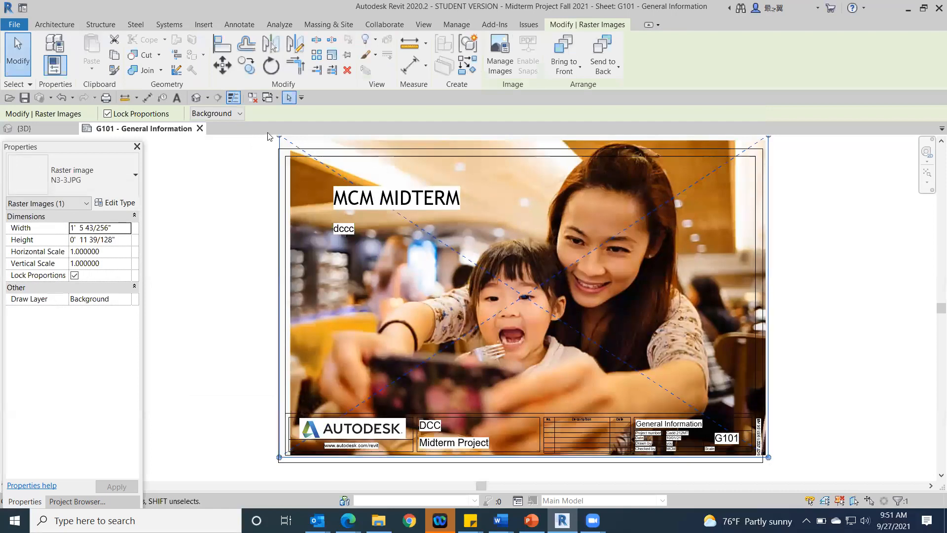
# Step: Scale the image down proportionally to about 7.8" wide and place it below the dccc note
pyautogui.scroll(-2, 806, 178)
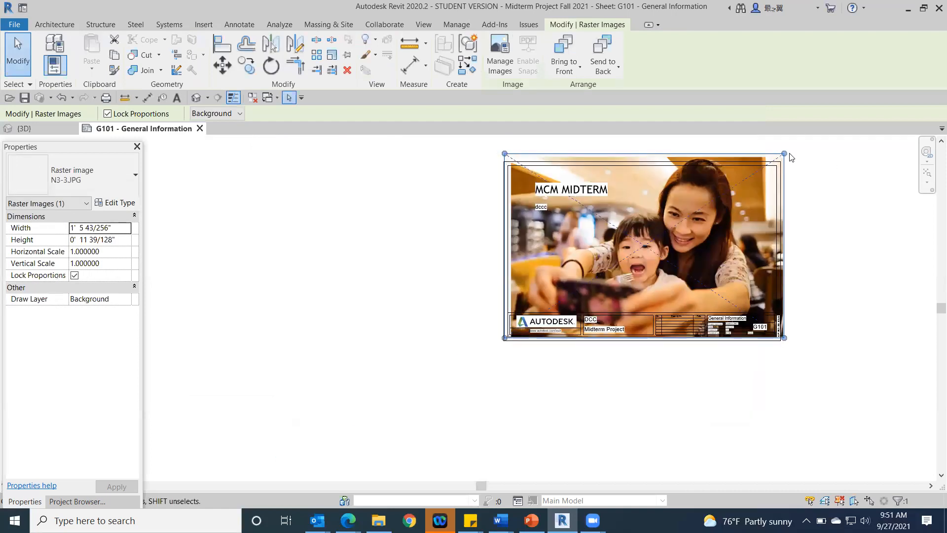
pyautogui.moveTo(626, 263); pyautogui.dragTo(588, 249)
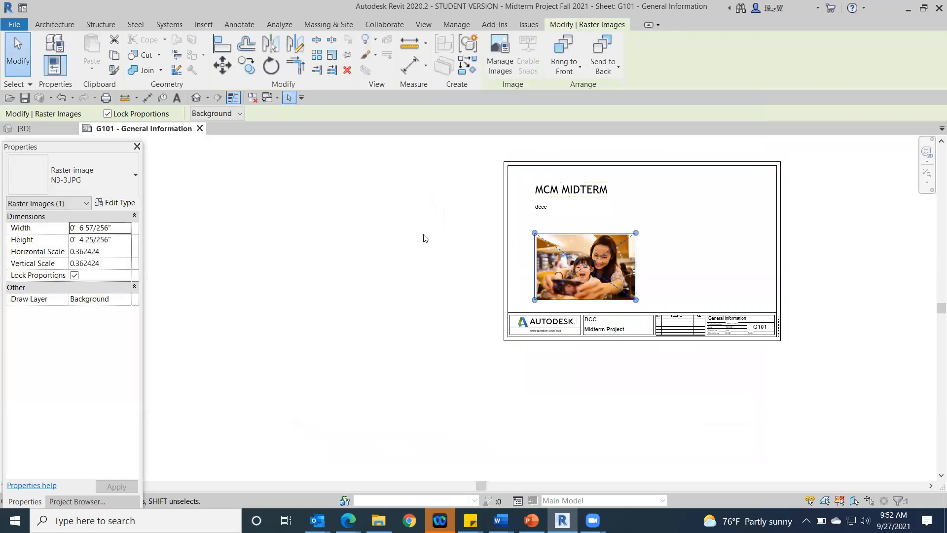
pyautogui.click(350, 232)
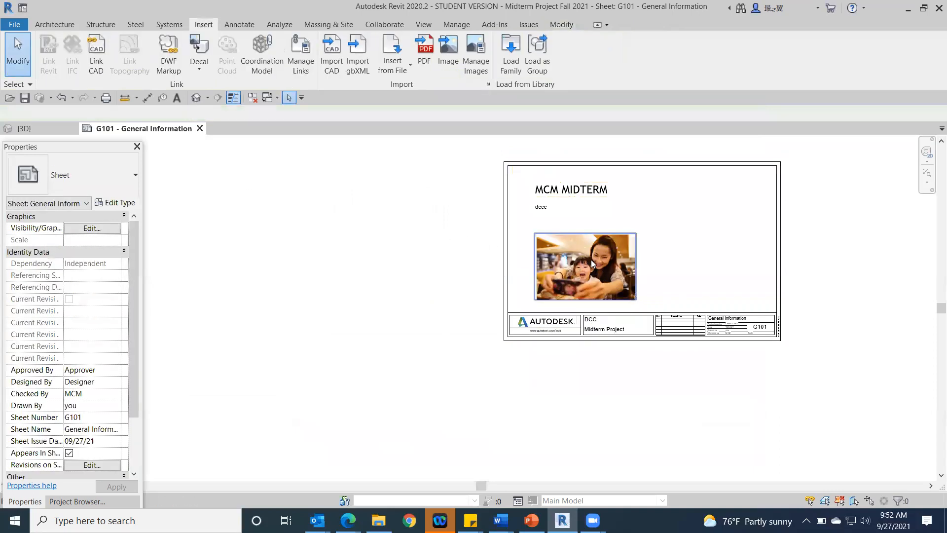
pyautogui.click(624, 261)
pyautogui.moveTo(636, 234); pyautogui.dragTo(665, 223)
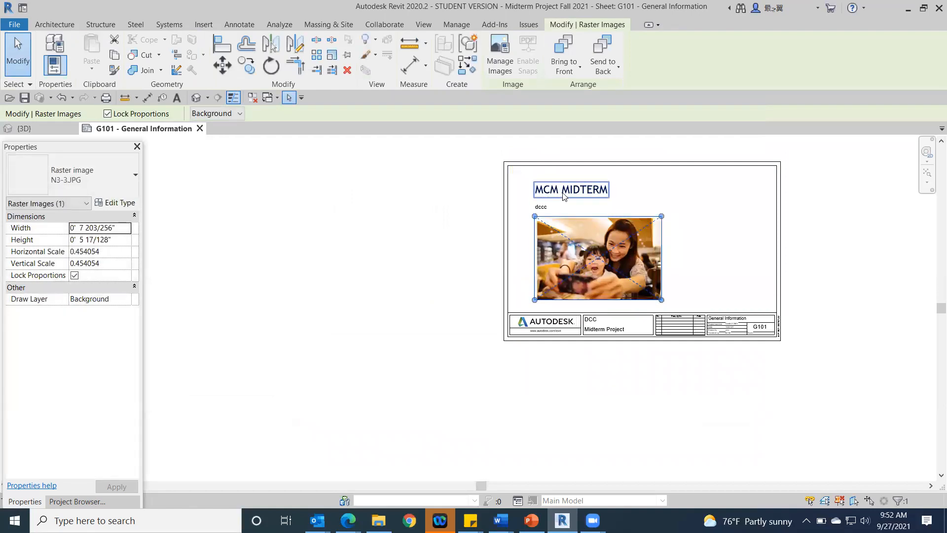
# Step: Move the image to the sheet's lower-right area above the title block and enlarge it to about 9.7" wide
pyautogui.moveTo(600, 249); pyautogui.dragTo(654, 256)
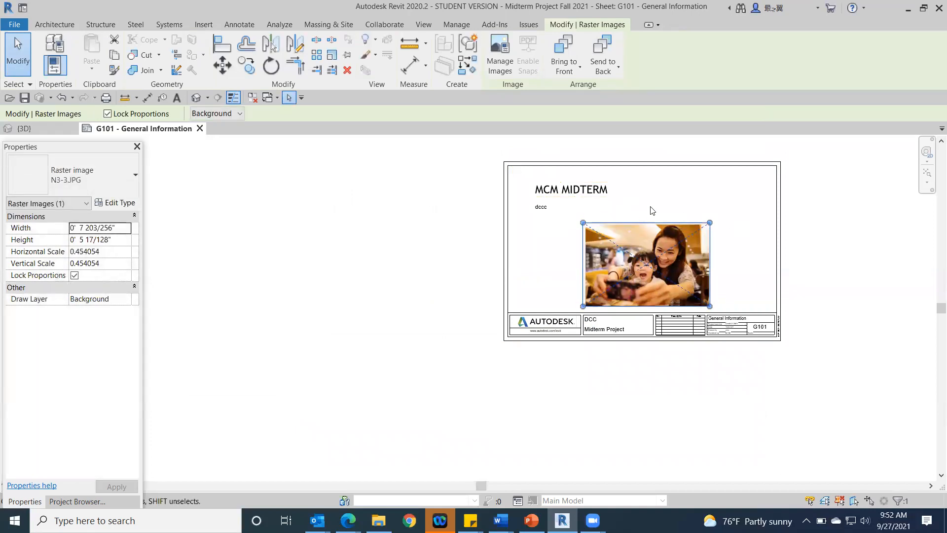
pyautogui.moveTo(664, 245); pyautogui.dragTo(718, 245)
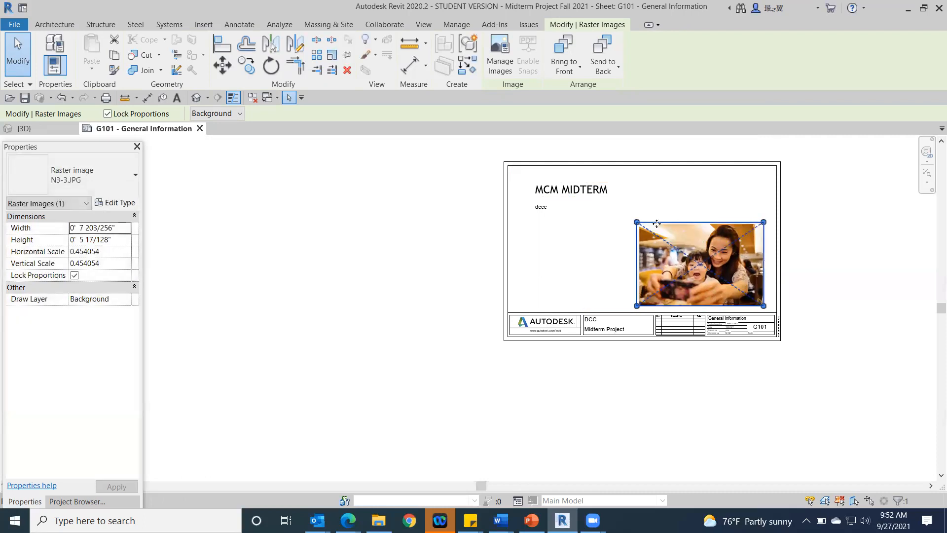
pyautogui.moveTo(637, 222); pyautogui.dragTo(603, 205)
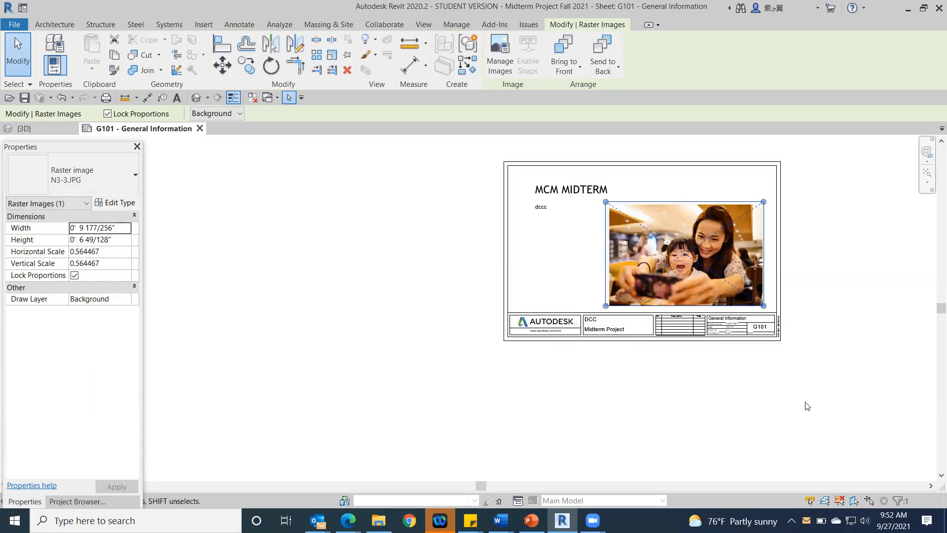
pyautogui.click(839, 372)
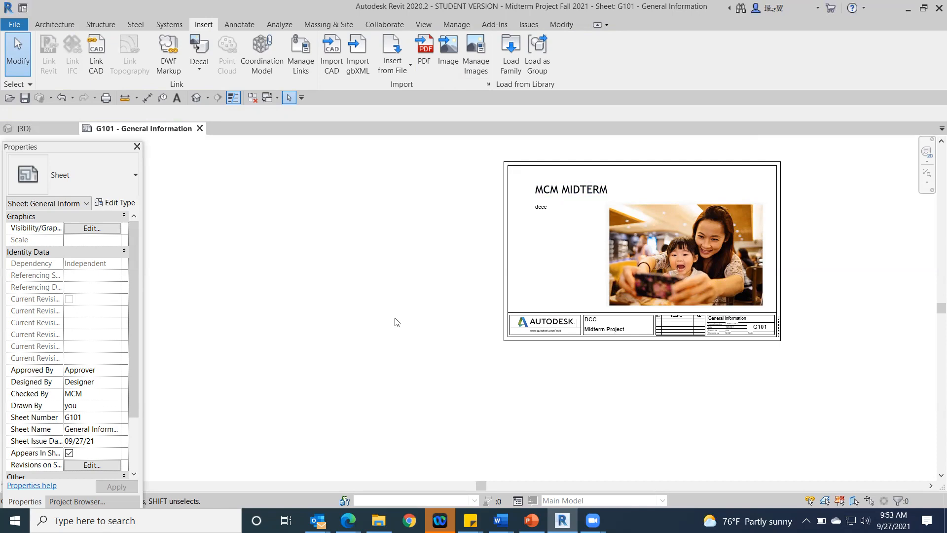
# Step: Expand the project's sheet list and open the G101 - General Information sheet
pyautogui.click(78, 502)
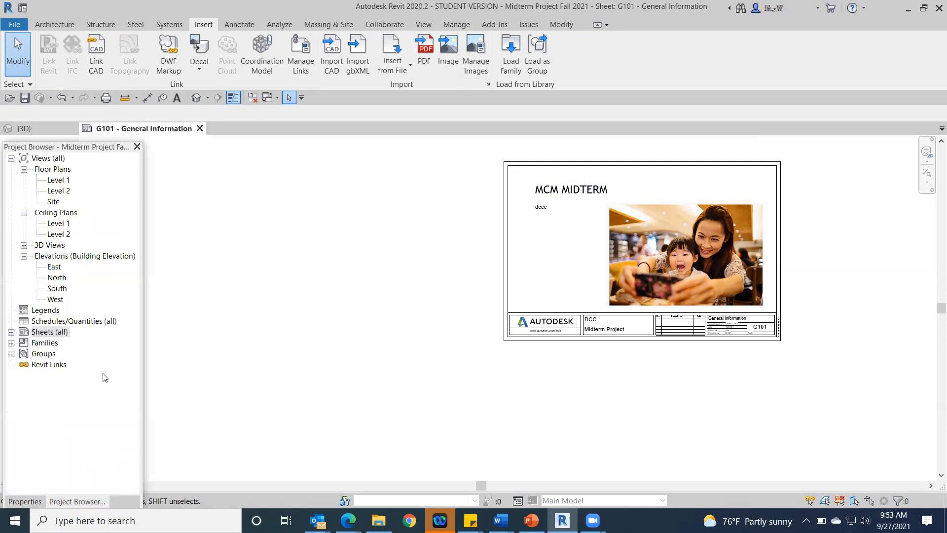
pyautogui.click(11, 332)
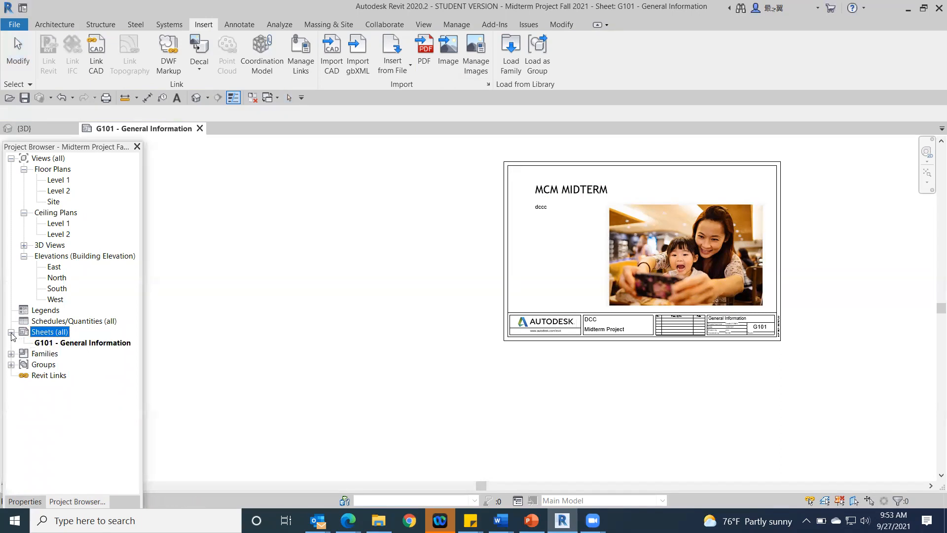
pyautogui.doubleClick(77, 344)
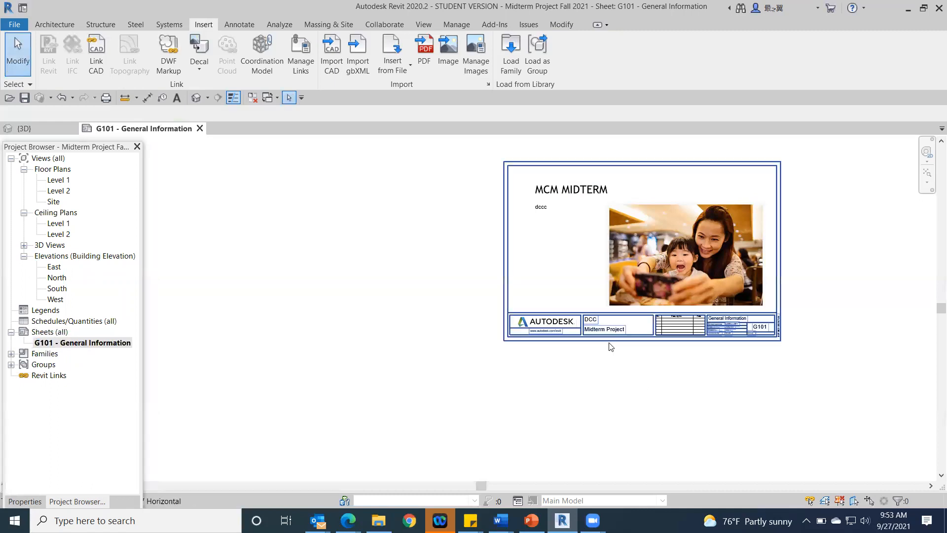
# Step: Rename sheet G101 from General Information to TITLE SHEET in its title block
pyautogui.scroll(5, 757, 355)
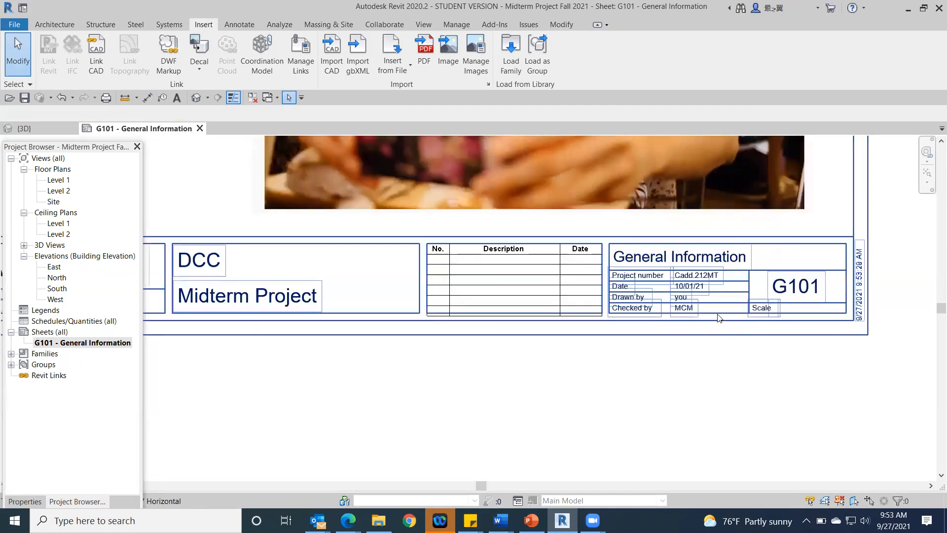
pyautogui.doubleClick(695, 232)
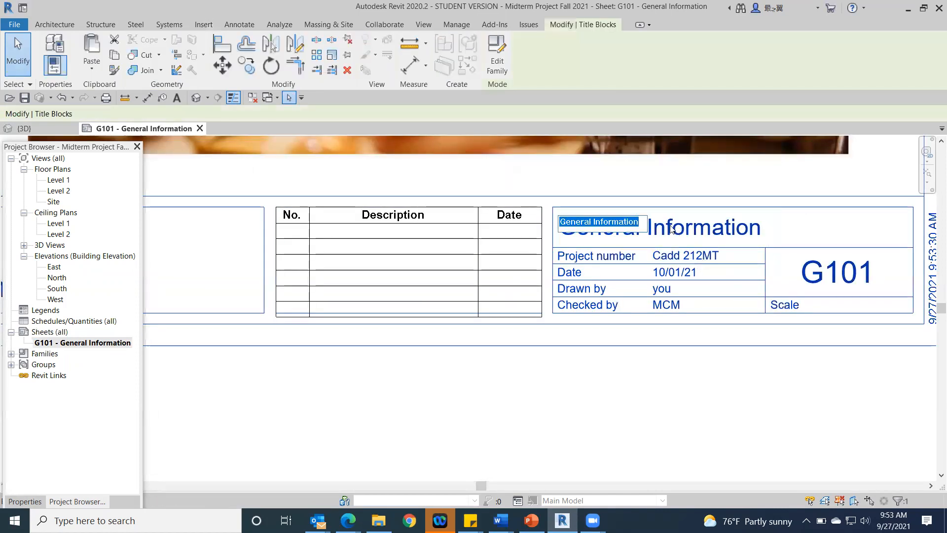
pyautogui.click(638, 220)
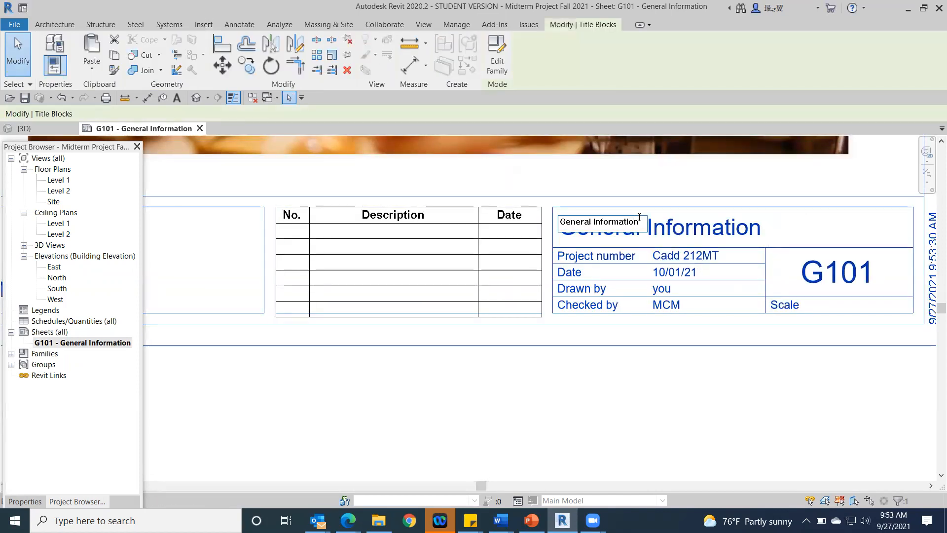
pyautogui.press('BackSpace')
pyautogui.press('BackSpace')
pyautogui.press('BackSpace')
pyautogui.press('BackSpace')
pyautogui.press('BackSpace')
pyautogui.press('BackSpace')
pyautogui.press('BackSpace')
pyautogui.press('BackSpace')
pyautogui.press('BackSpace')
pyautogui.press('BackSpace')
pyautogui.press('BackSpace')
pyautogui.press('BackSpace')
pyautogui.press('BackSpace')
pyautogui.press('BackSpace')
pyautogui.press('BackSpace')
pyautogui.press('BackSpace')
pyautogui.press('BackSpace')
pyautogui.press('BackSpace')
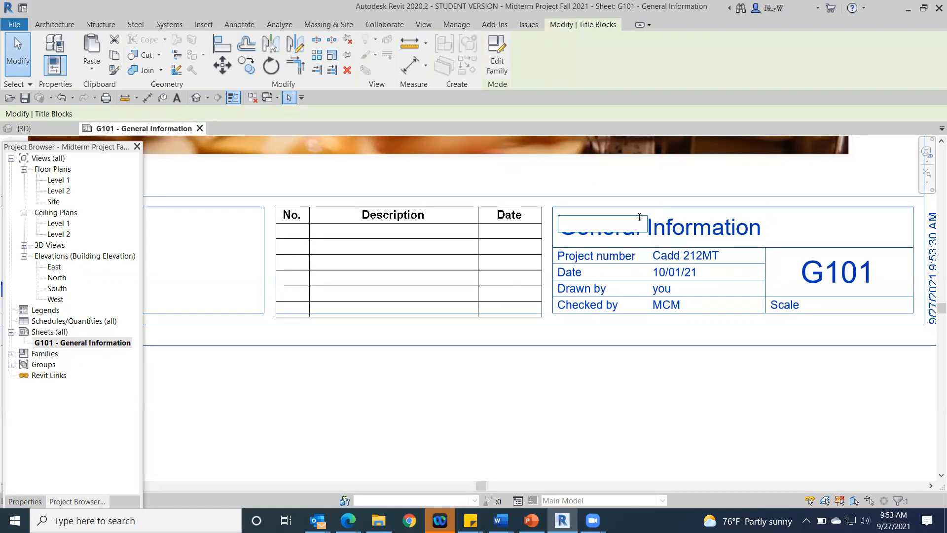
pyautogui.write('tITL')
pyautogui.press('BackSpace')
pyautogui.press('BackSpace')
pyautogui.press('BackSpace')
pyautogui.press('BackSpace')
pyautogui.write('TITLE SHEET')
pyautogui.click(736, 393)
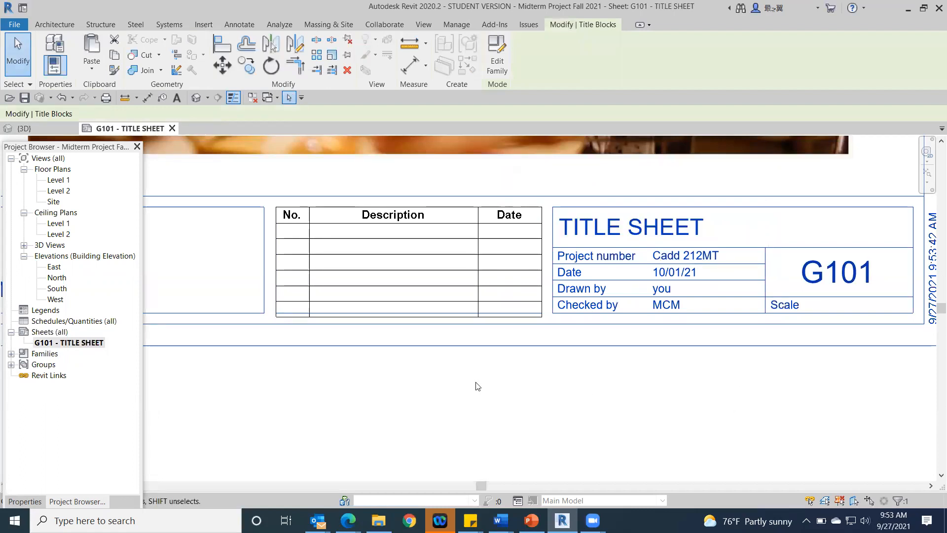
pyautogui.rightClick(50, 335)
pyautogui.rightClick(49, 335)
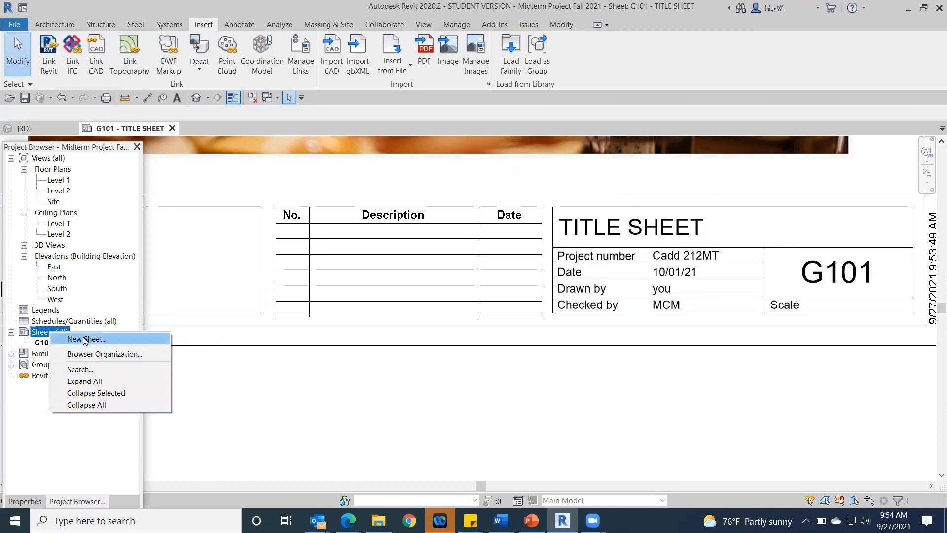
pyautogui.click(333, 396)
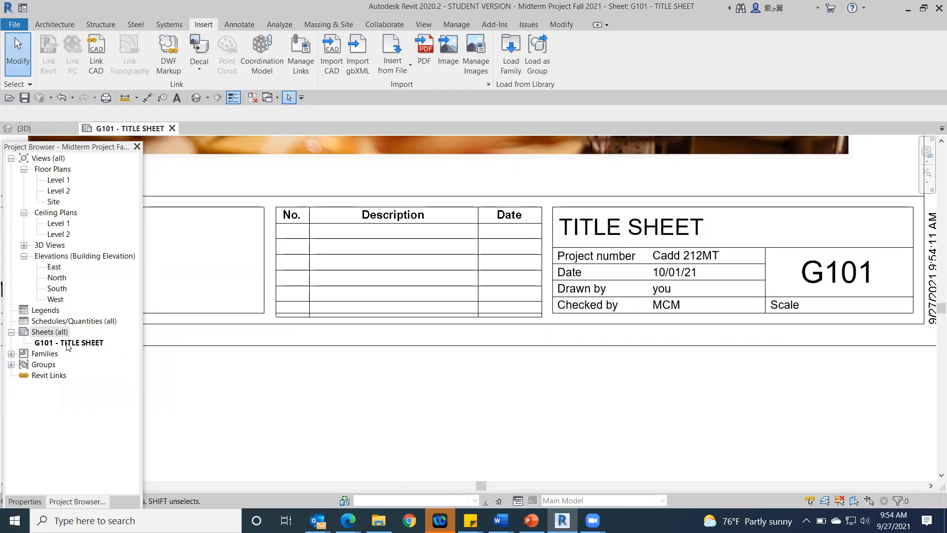
# Step: Create a new sheet using the B 11 x 17 Horizontal titleblock
pyautogui.rightClick(44, 333)
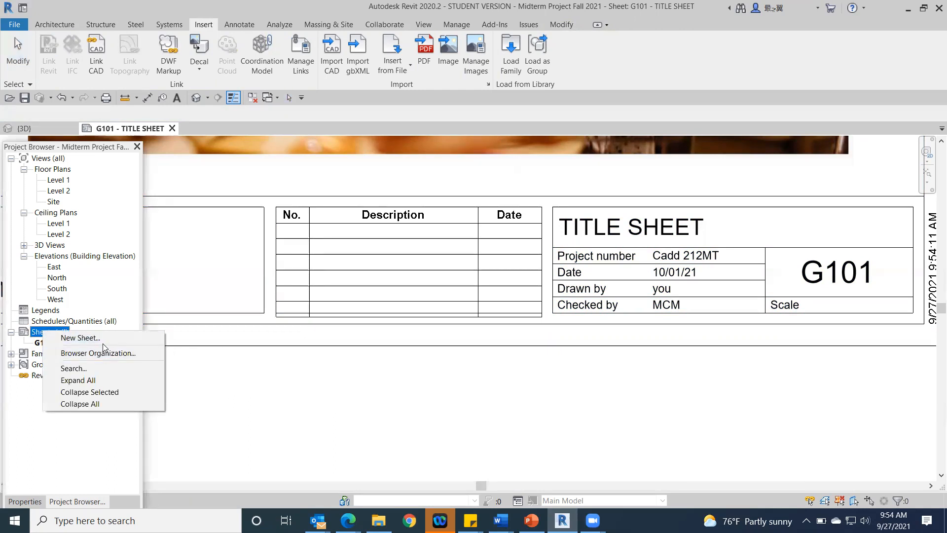
pyautogui.click(86, 339)
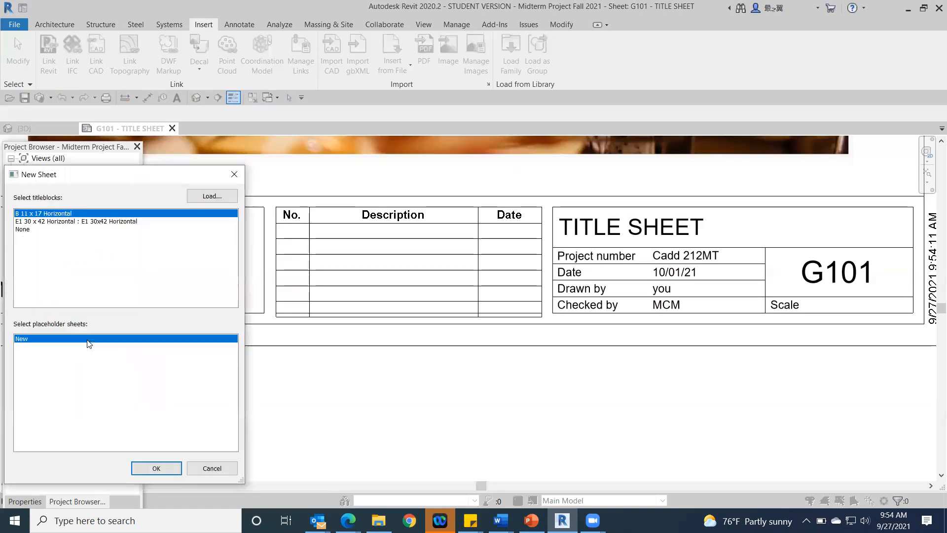
pyautogui.click(157, 469)
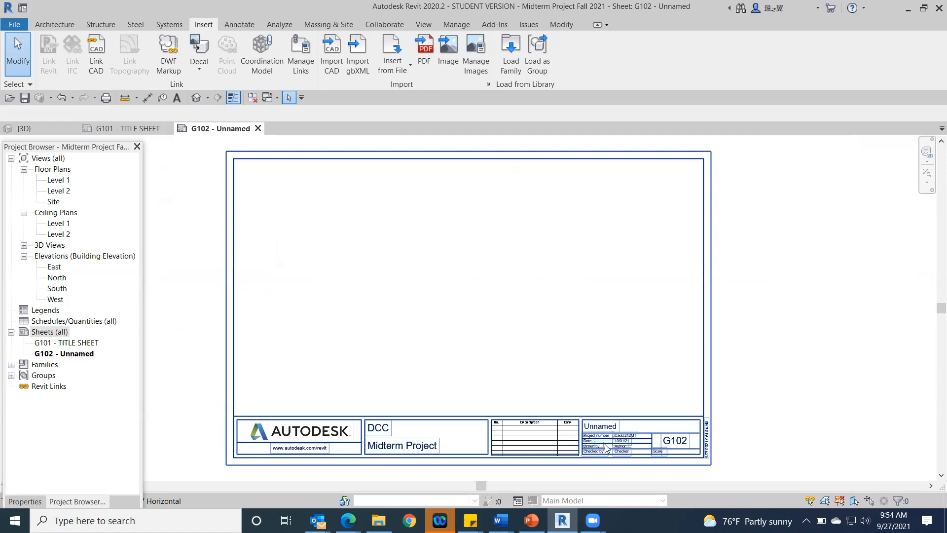
# Step: Switch to the Class C document in Word to check the list of sheets needed, and return to Revit
pyautogui.moveTo(501, 520)
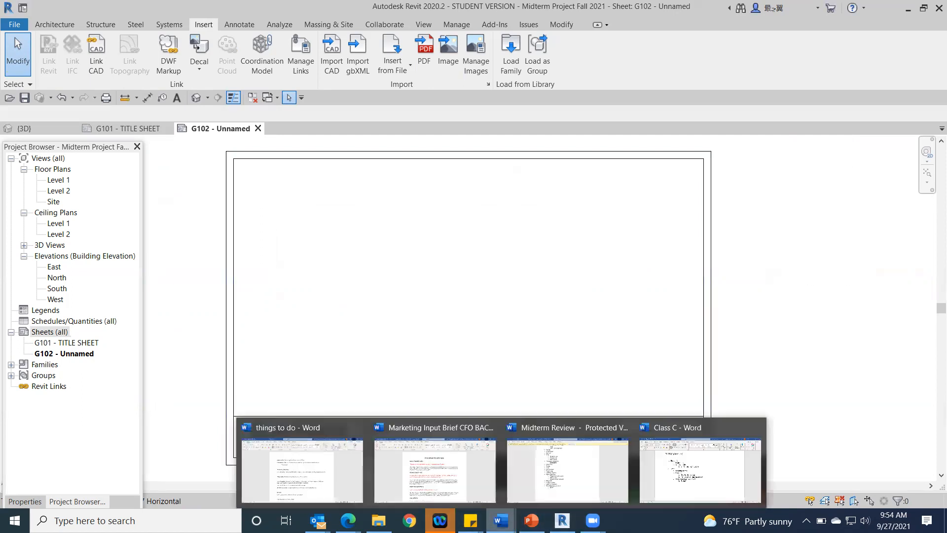
pyautogui.click(691, 474)
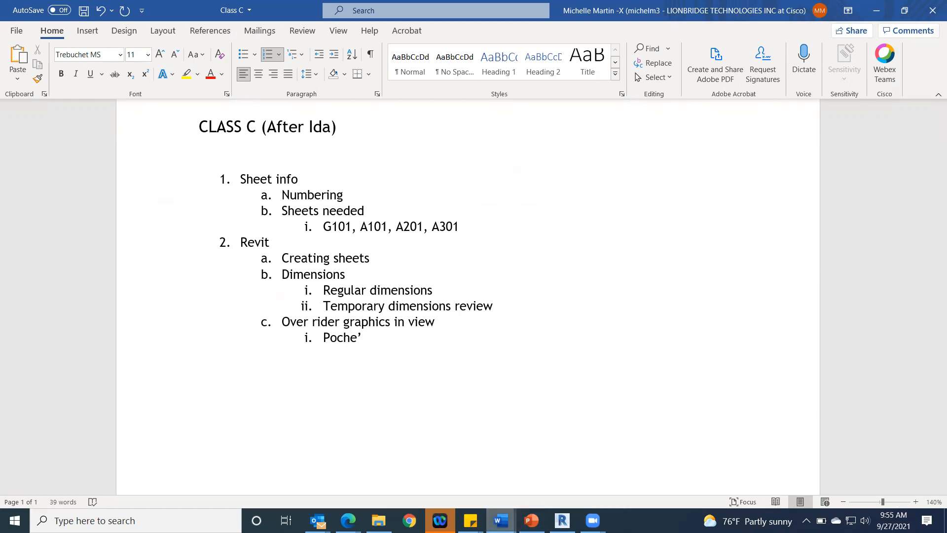
pyautogui.moveTo(500, 520)
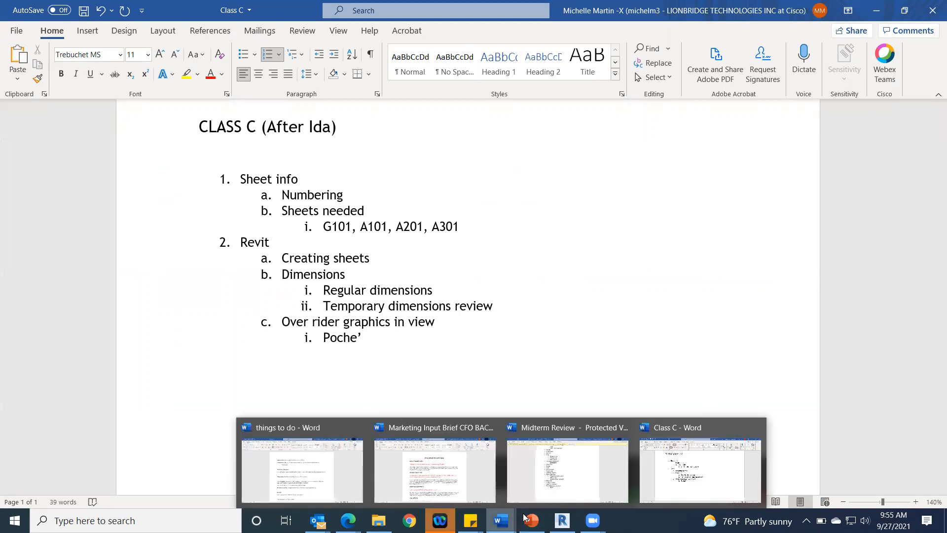
pyautogui.click(563, 521)
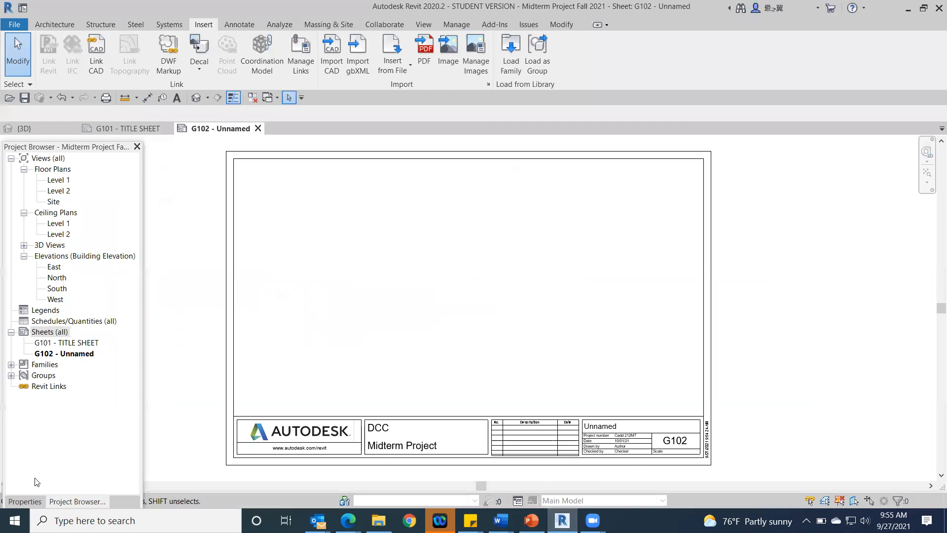
# Step: Place the Site floor plan in the middle of sheet G102 and shorten its view title line to fit the text
pyautogui.click(25, 501)
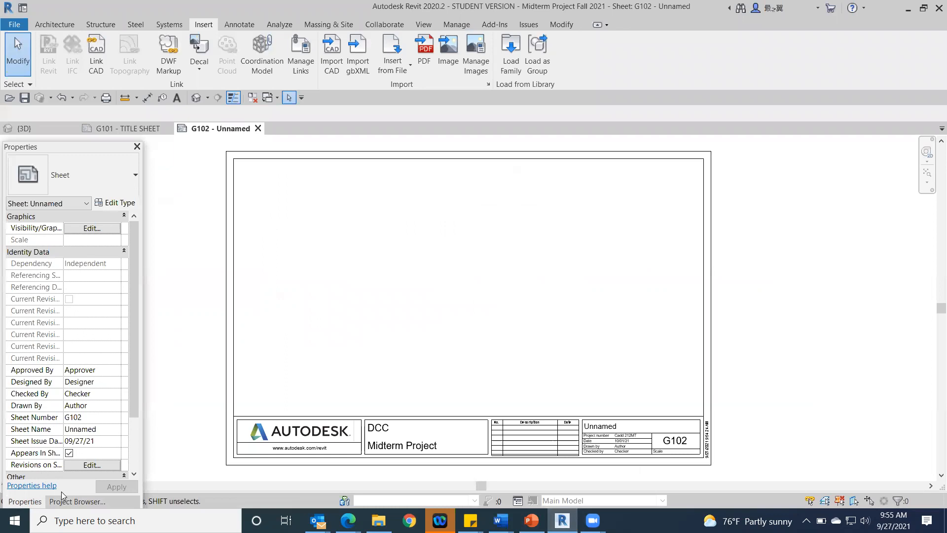
pyautogui.click(77, 501)
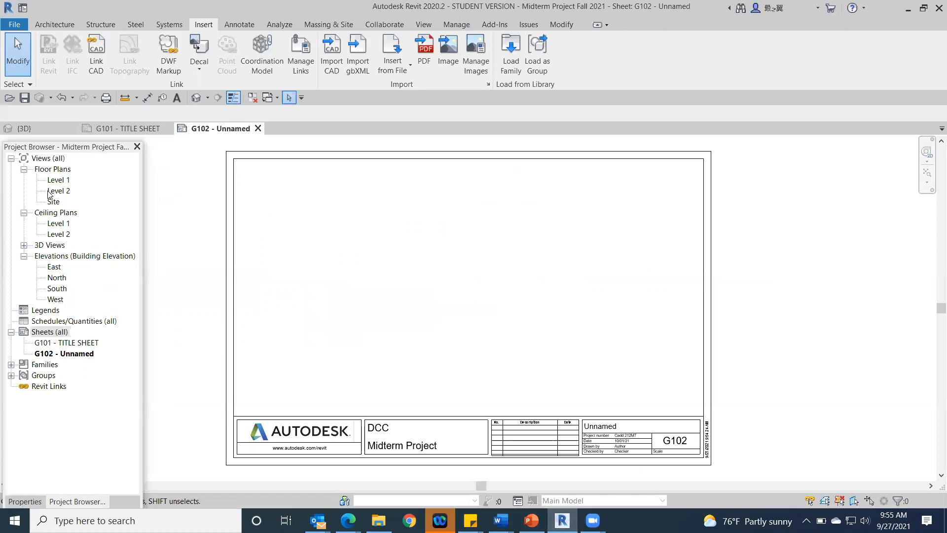
pyautogui.moveTo(53, 204); pyautogui.dragTo(405, 294)
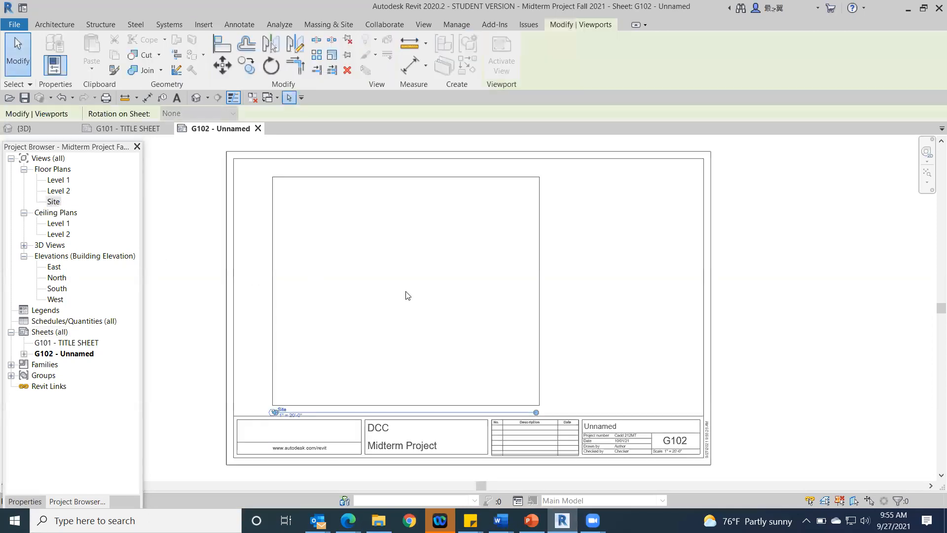
pyautogui.click(496, 287)
pyautogui.moveTo(521, 288); pyautogui.dragTo(467, 281)
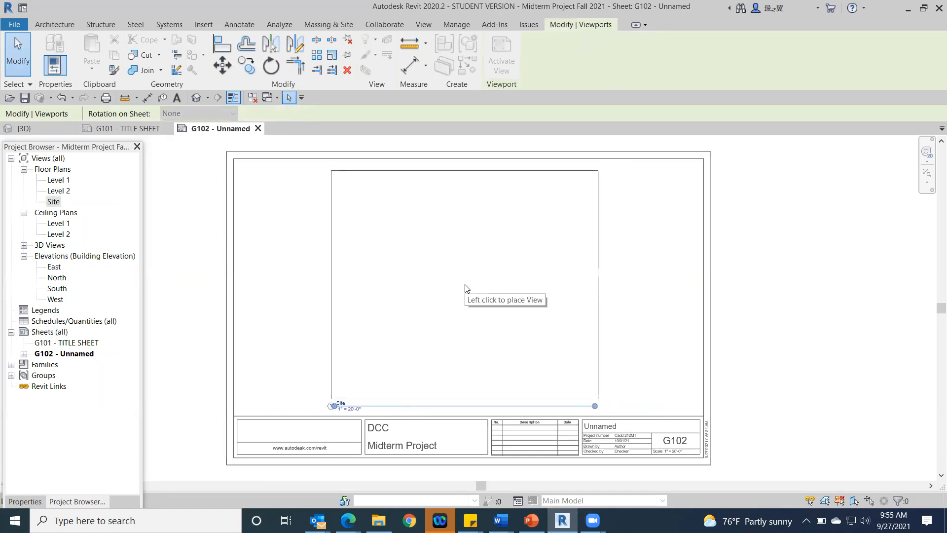
pyautogui.click(465, 288)
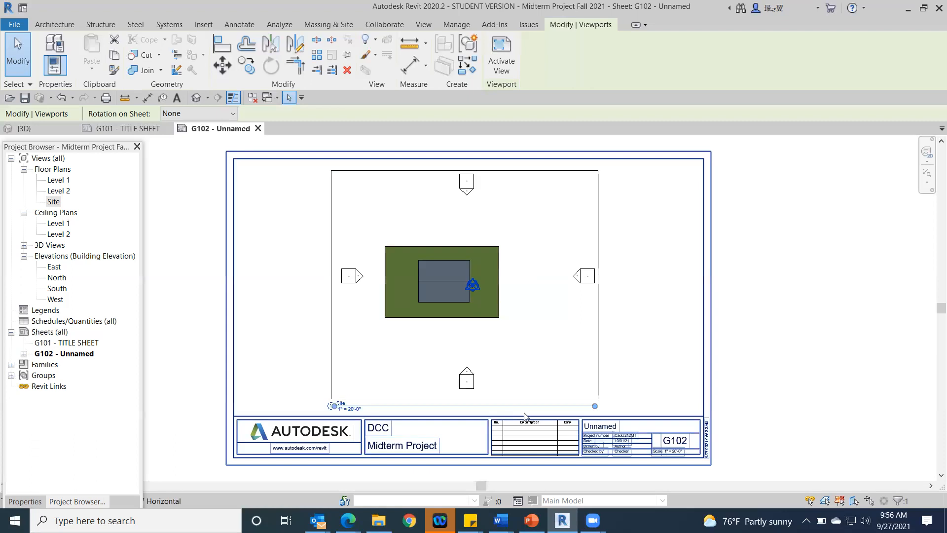
pyautogui.moveTo(594, 407); pyautogui.dragTo(367, 417)
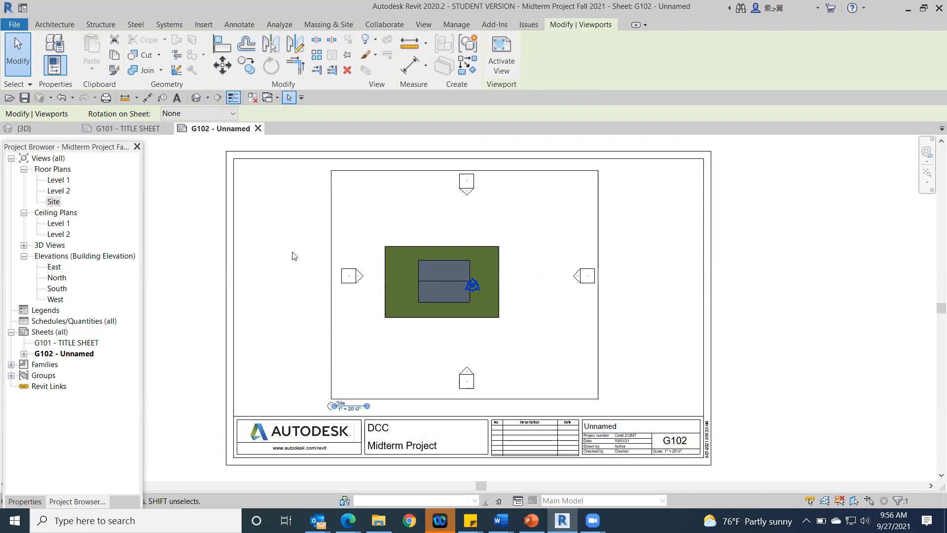
pyautogui.click(850, 303)
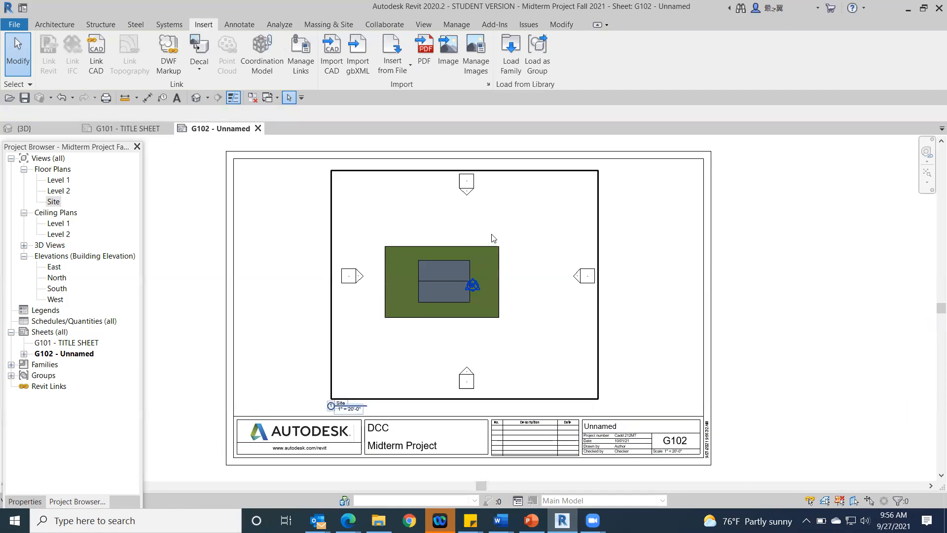
# Step: Open the Site floor plan and change its visual style to Hidden Line
pyautogui.doubleClick(53, 202)
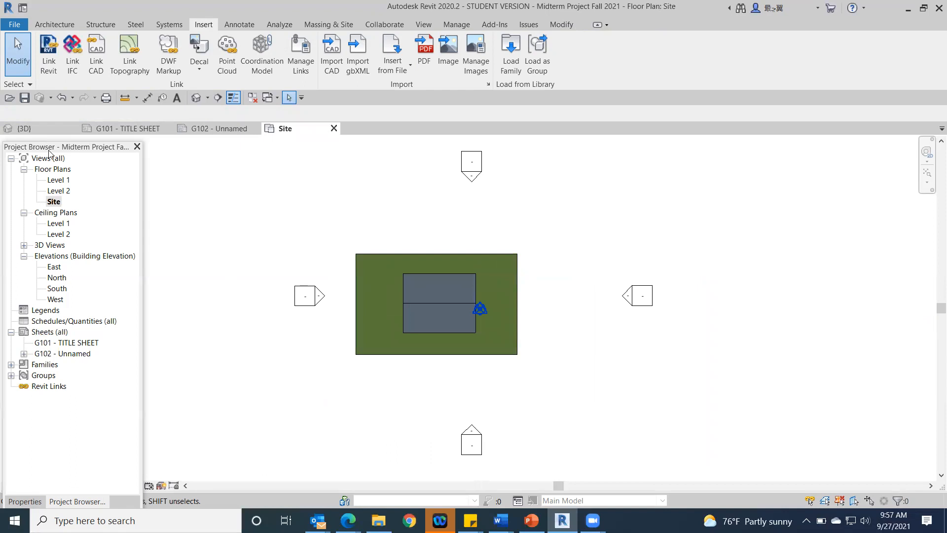
pyautogui.moveTo(58, 138); pyautogui.dragTo(58, 111)
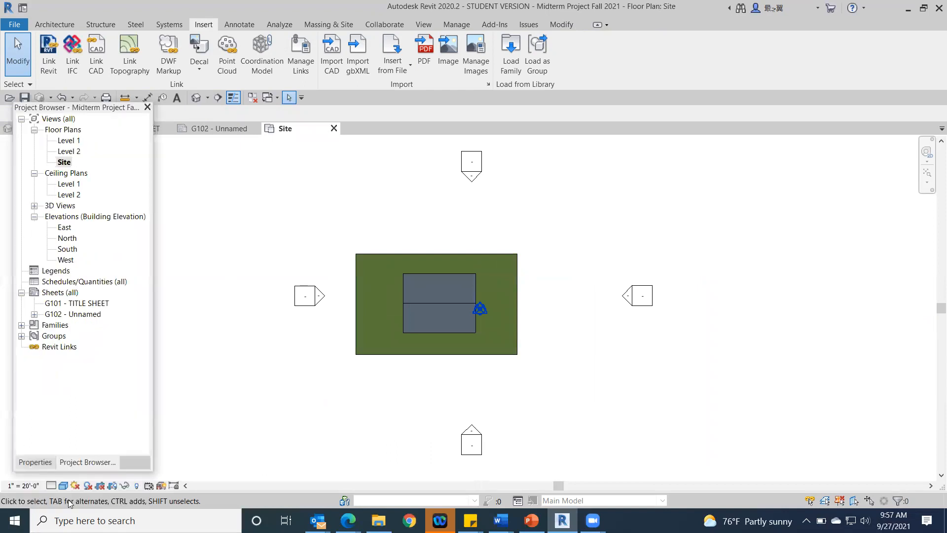
pyautogui.click(62, 486)
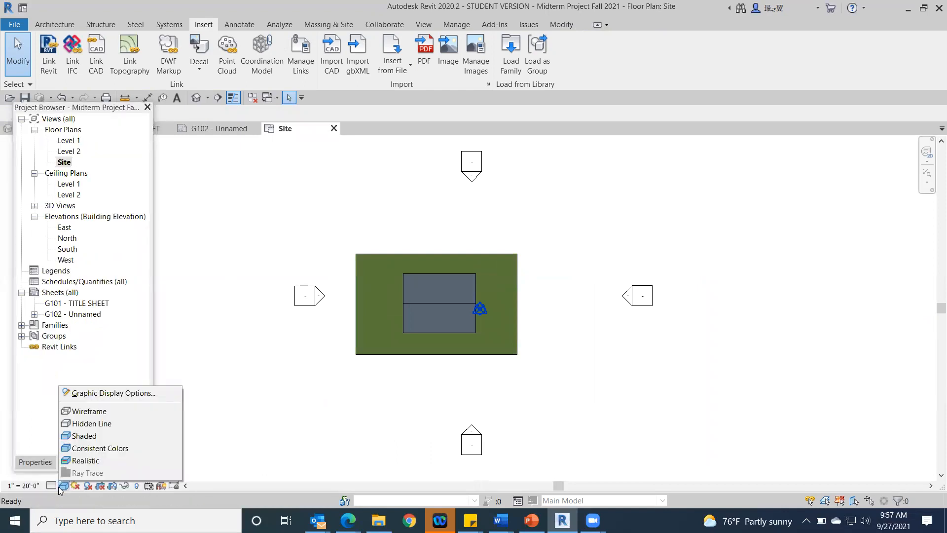
pyautogui.click(96, 423)
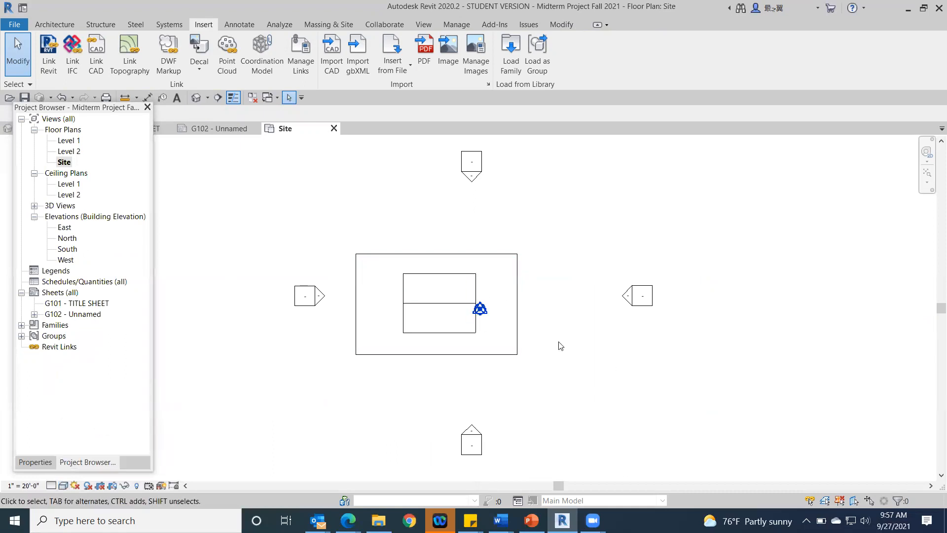
pyautogui.click(80, 104)
pyautogui.moveTo(80, 102); pyautogui.dragTo(67, 140)
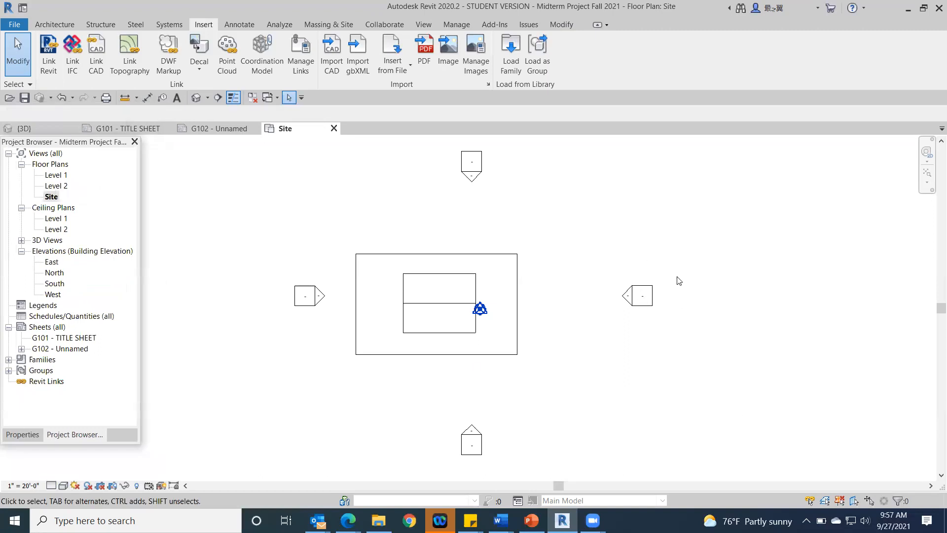
# Step: Move the East elevation marker in the Site plan much farther away from the building
pyautogui.moveTo(679, 271); pyautogui.dragTo(608, 319)
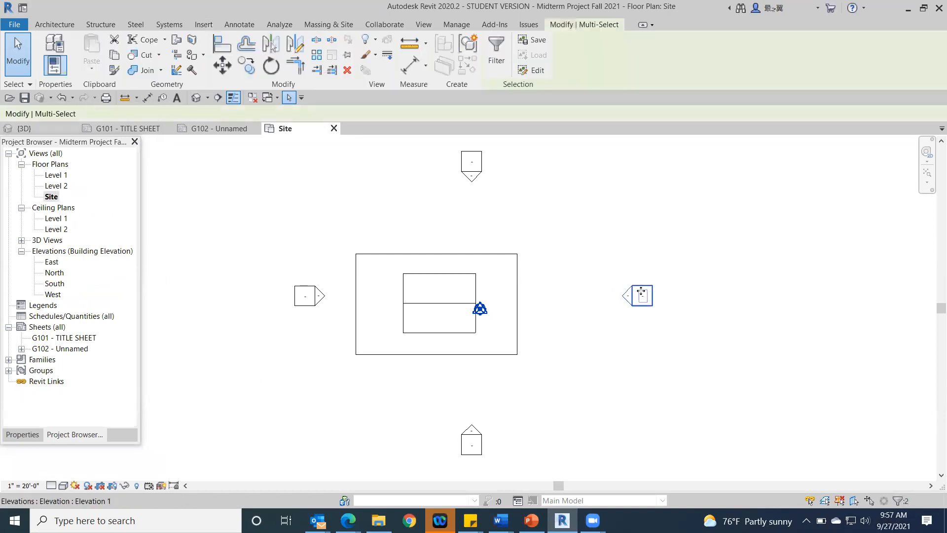
pyautogui.moveTo(629, 294)
pyautogui.mouseDown()
pyautogui.moveTo(899, 302)
pyautogui.moveTo(513, 271)
pyautogui.moveTo(256, 268)
pyautogui.moveTo(220, 279)
pyautogui.moveTo(696, 260)
pyautogui.moveTo(668, 170)
pyautogui.moveTo(647, 340)
pyautogui.moveTo(473, 296)
pyautogui.moveTo(650, 317)
pyautogui.moveTo(660, 293)
pyautogui.moveTo(631, 297)
pyautogui.moveTo(891, 297)
pyautogui.mouseUp()
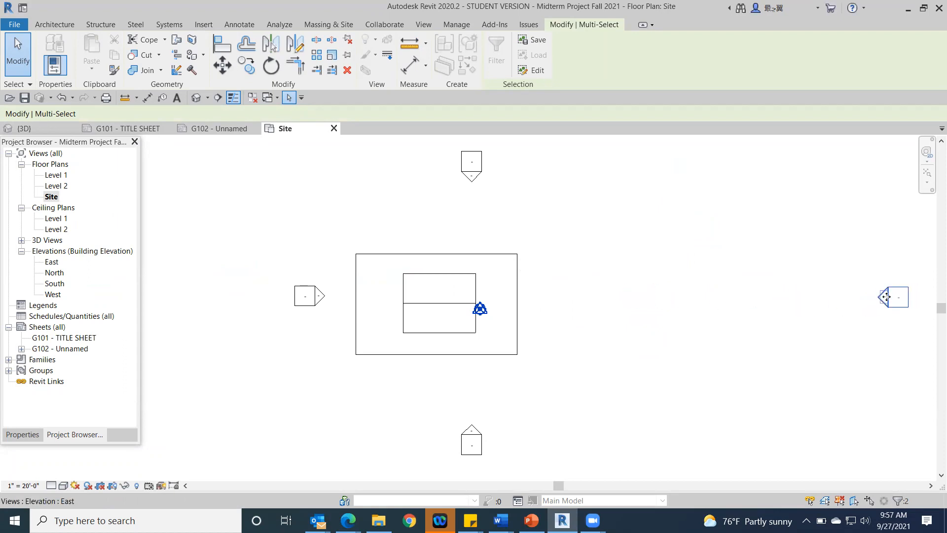
pyautogui.press('Escape')
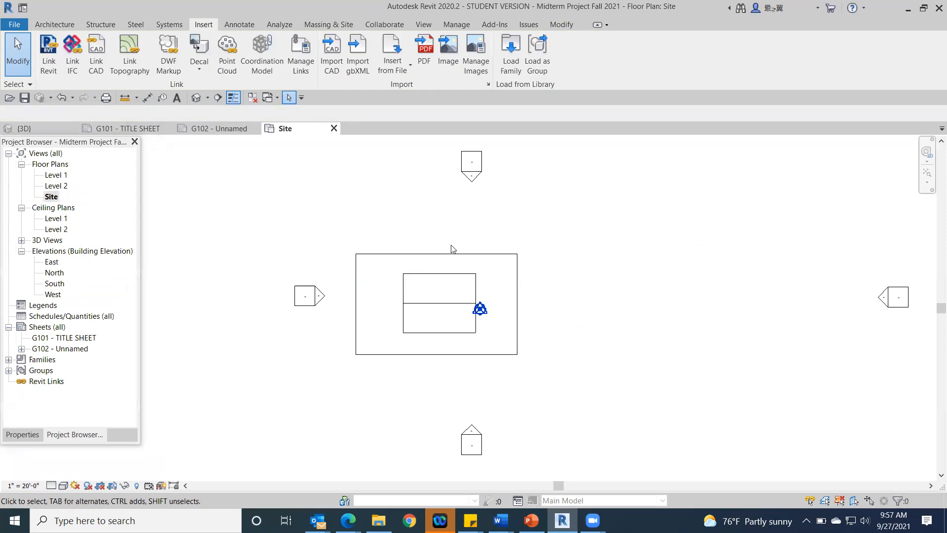
# Step: Return to sheet G102 from the project's sheet list, leaving its number and name as they are
pyautogui.click(64, 349)
pyautogui.click(64, 349)
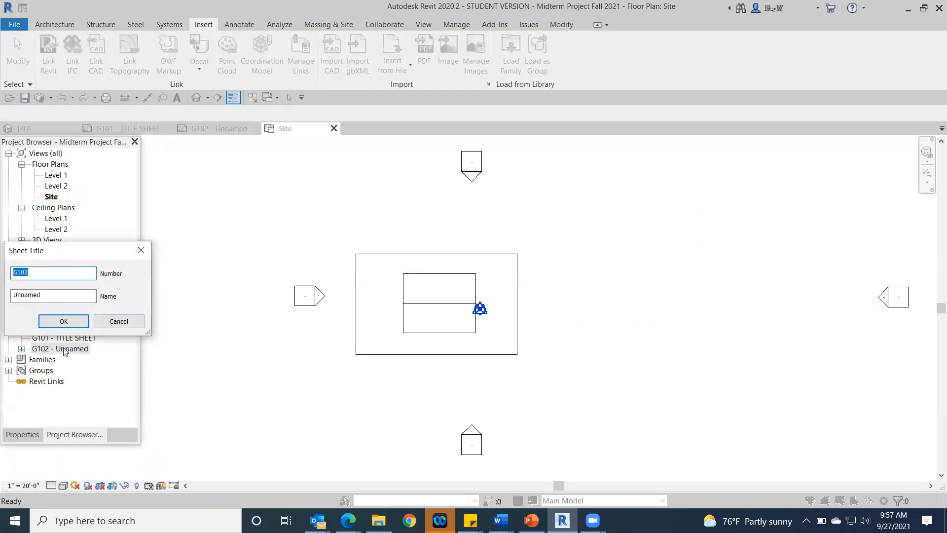
pyautogui.click(118, 321)
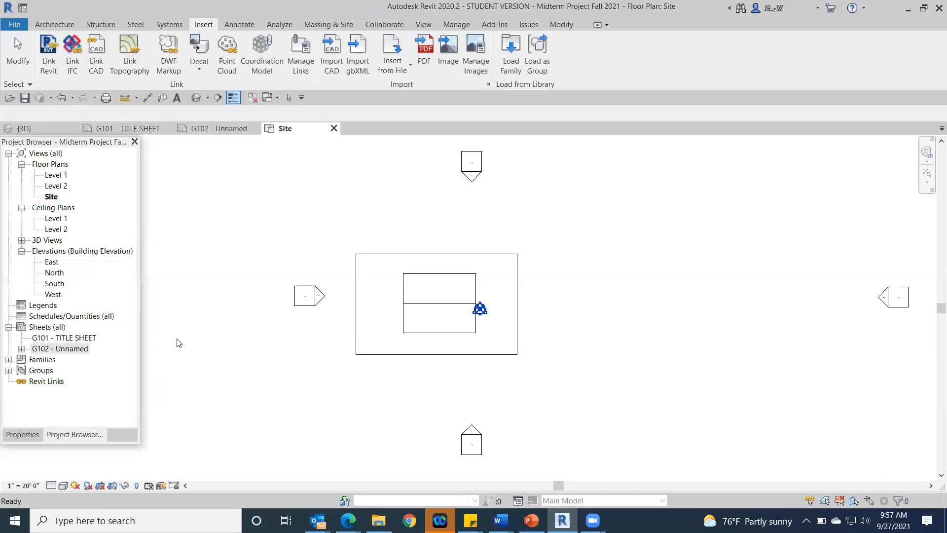
pyautogui.doubleClick(40, 349)
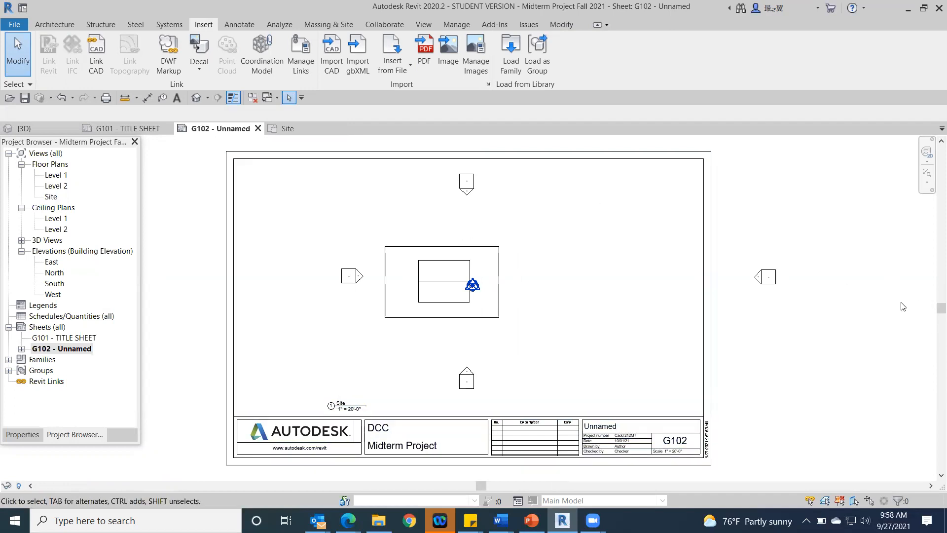
# Step: Set the Site viewport's view scale on G102 to 1/16" = 1'-0" and shift the viewport toward the sheet's left side
pyautogui.click(683, 227)
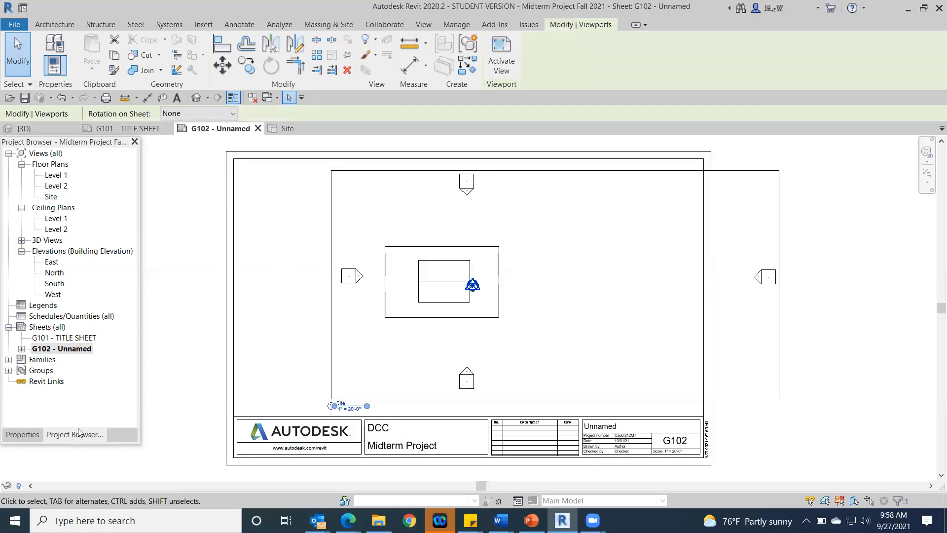
pyautogui.click(20, 436)
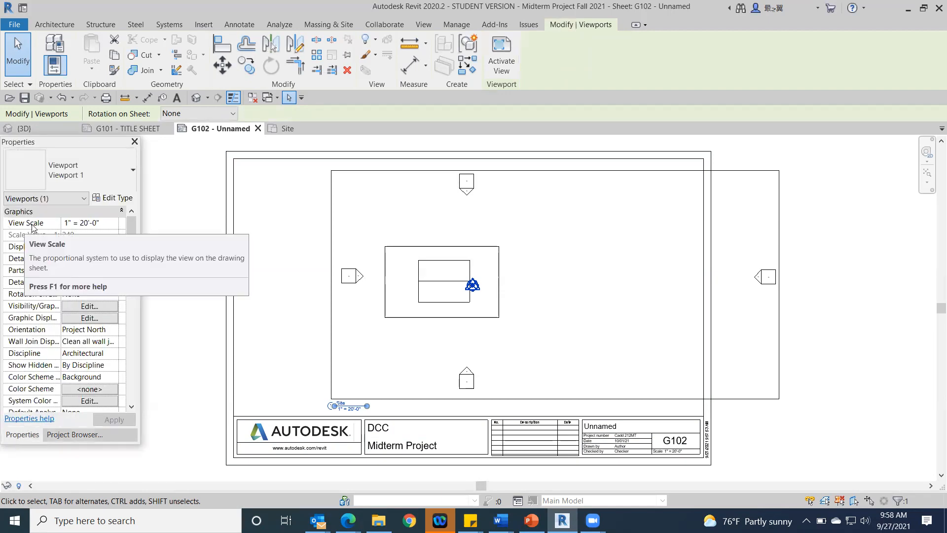
pyautogui.click(113, 224)
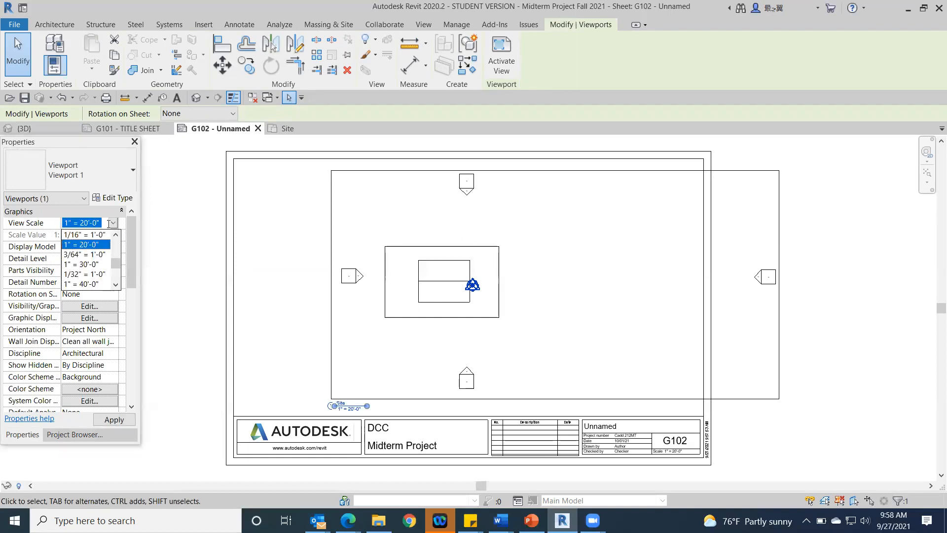
pyautogui.click(86, 235)
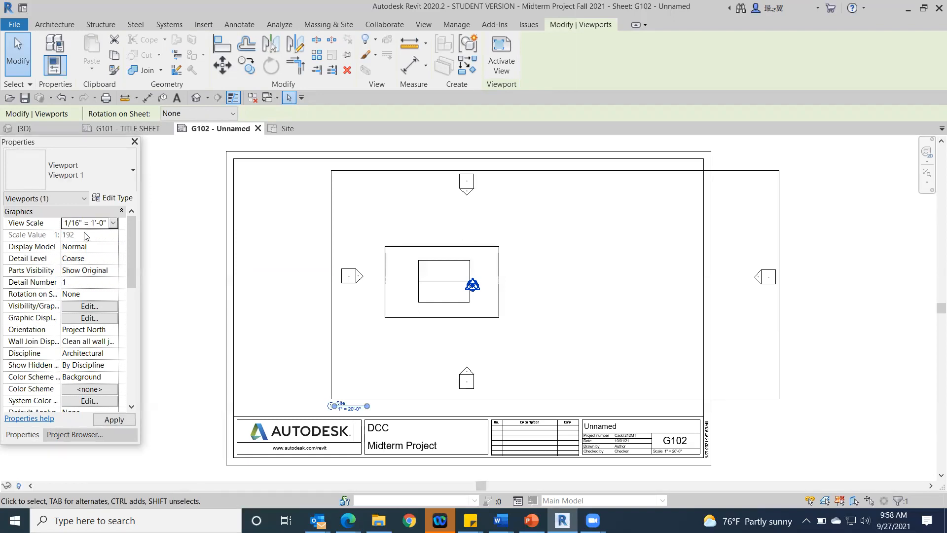
pyautogui.click(114, 419)
pyautogui.moveTo(566, 305); pyautogui.dragTo(495, 321)
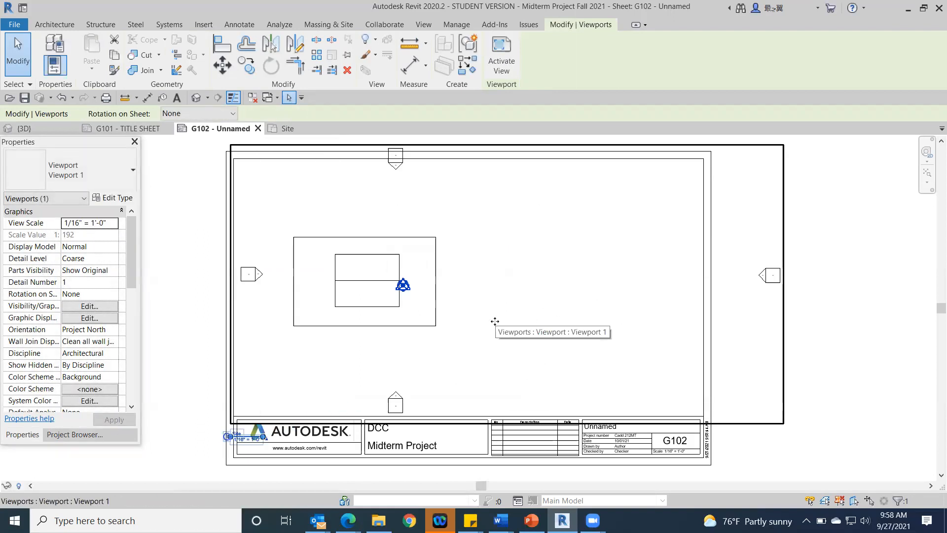
# Step: Try 1" = 10'-0" for the Site viewport, settle on a 1/8" = 1'-0" view scale, and center the plan on the sheet
pyautogui.click(116, 225)
pyautogui.click(94, 265)
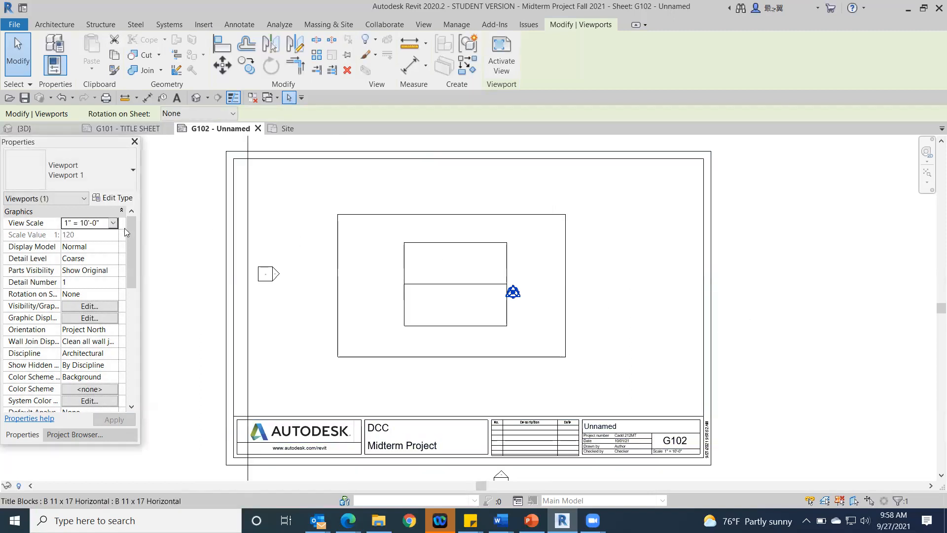
pyautogui.click(113, 223)
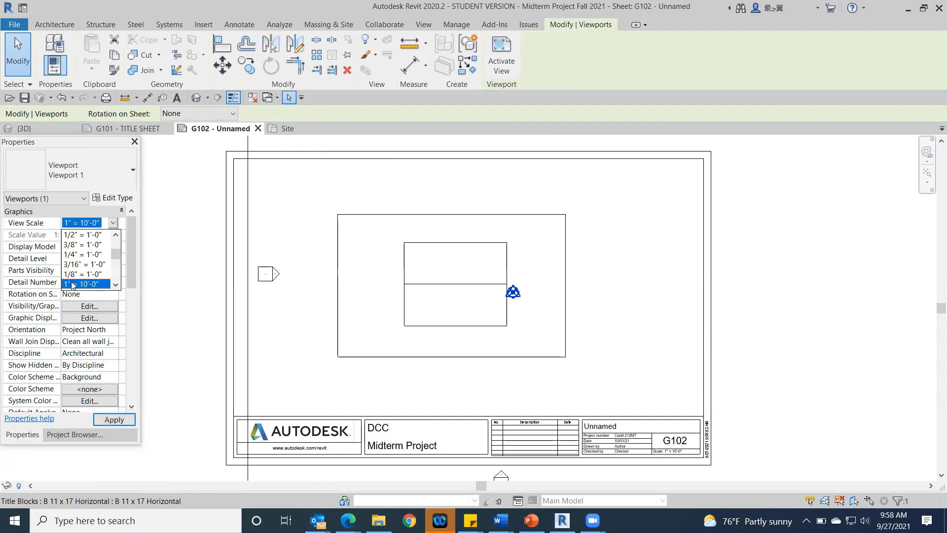
pyautogui.click(72, 275)
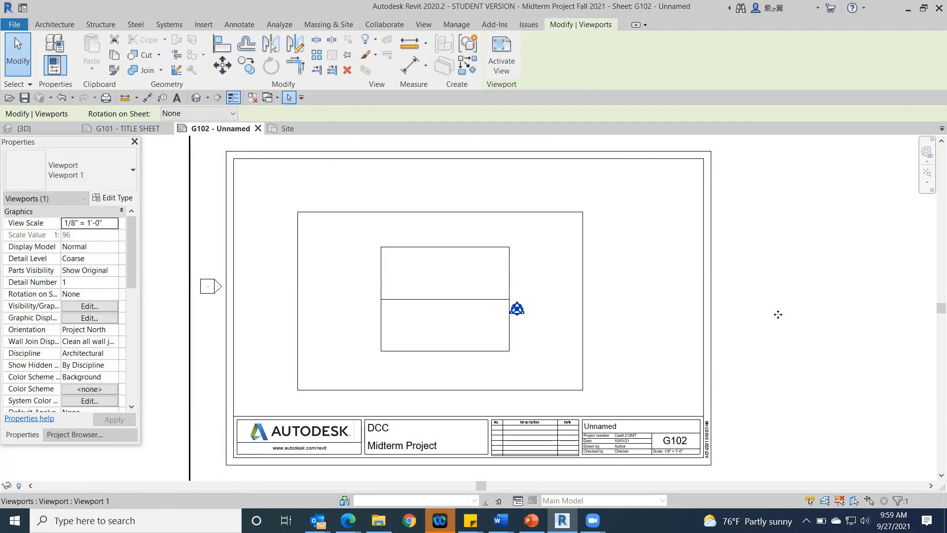
pyautogui.moveTo(777, 307); pyautogui.dragTo(802, 287)
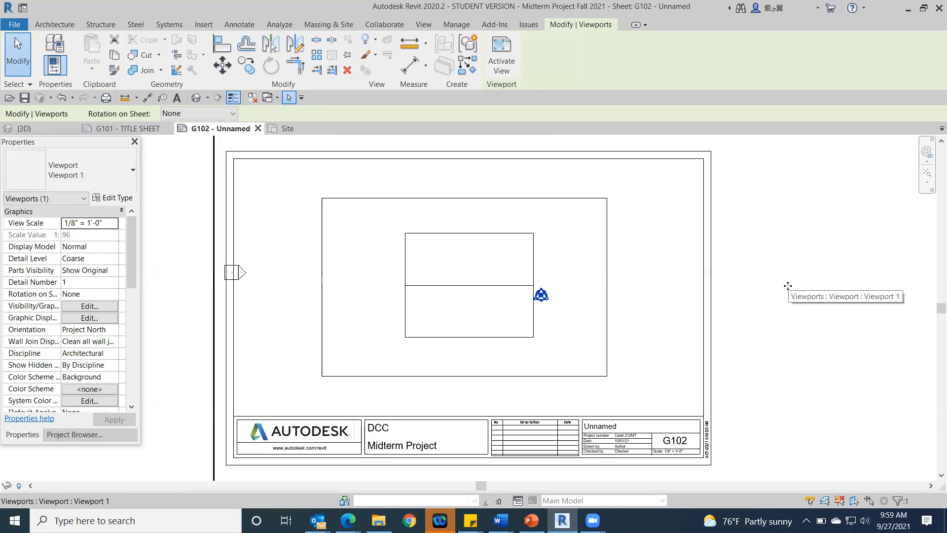
pyautogui.scroll(-3, 826, 276)
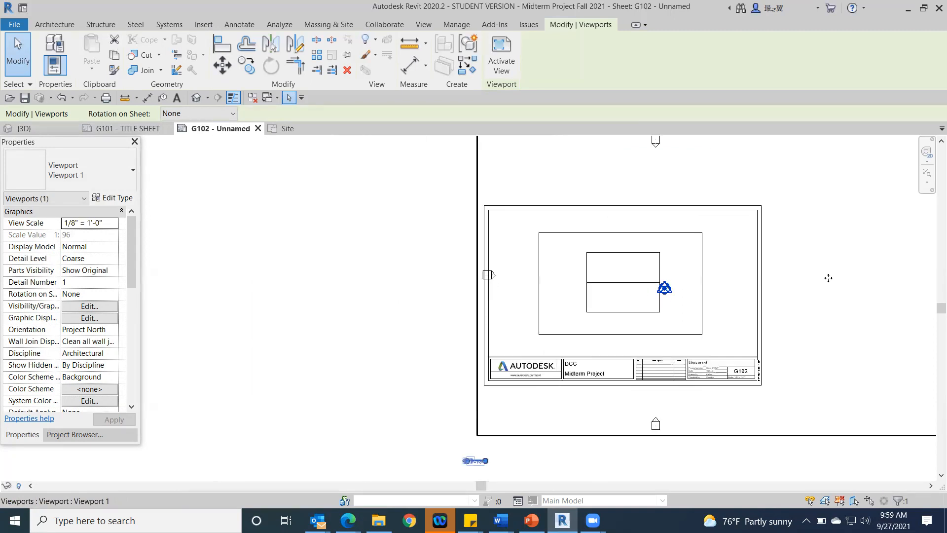
# Step: Open the Site floor plan and move the West elevation marker much farther away from the building
pyautogui.moveTo(802, 287); pyautogui.dragTo(611, 275, button='middle')
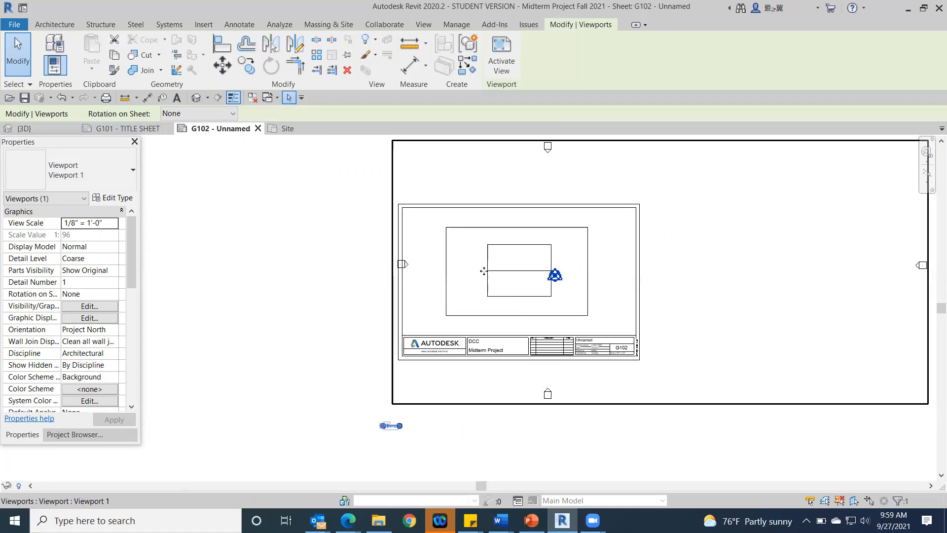
pyautogui.click(223, 216)
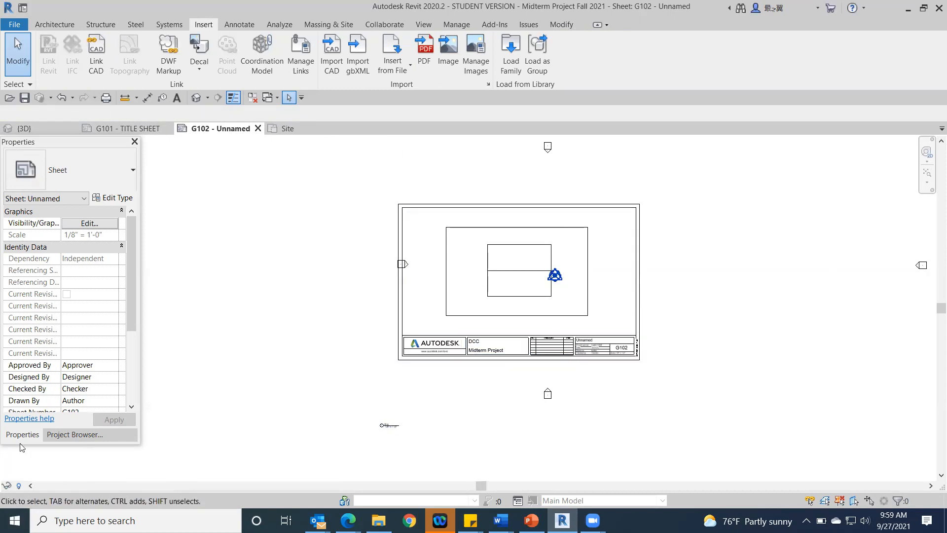
pyautogui.click(73, 443)
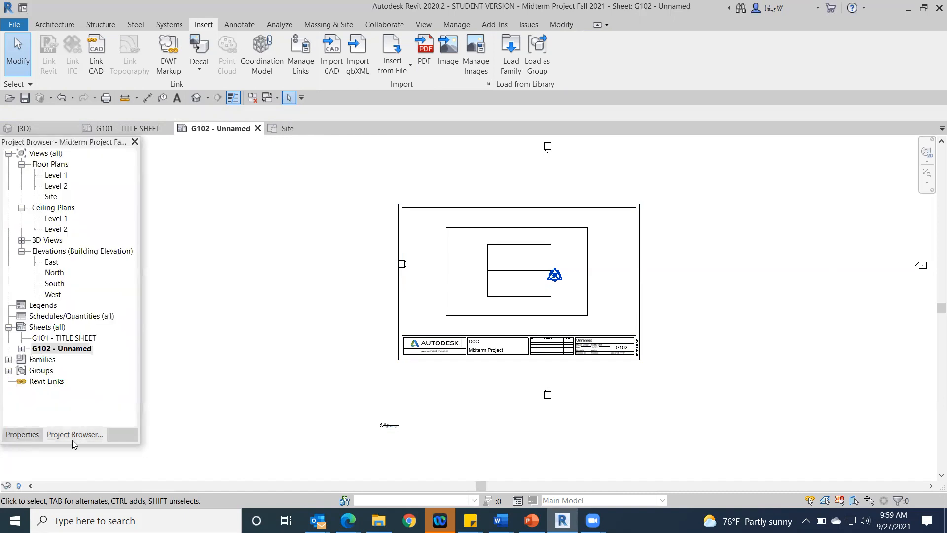
pyautogui.click(51, 197)
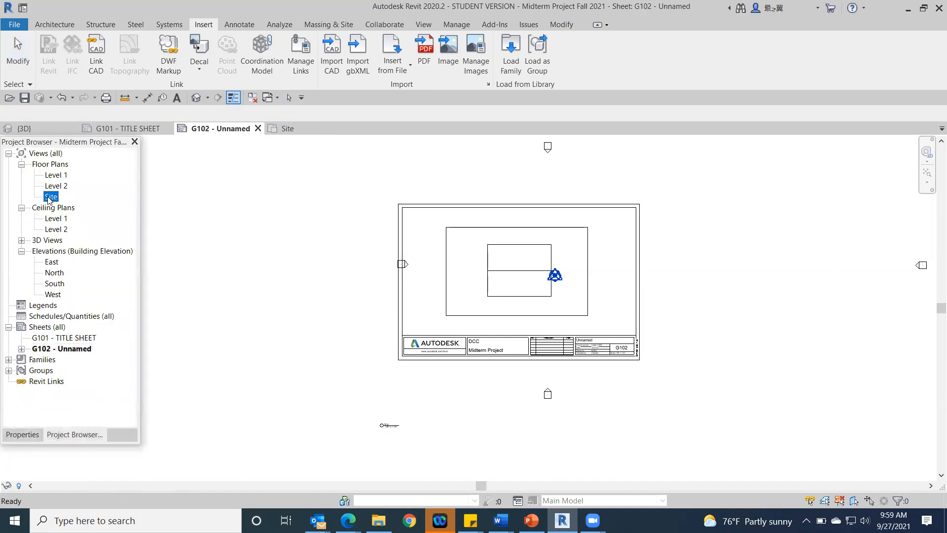
pyautogui.doubleClick(50, 198)
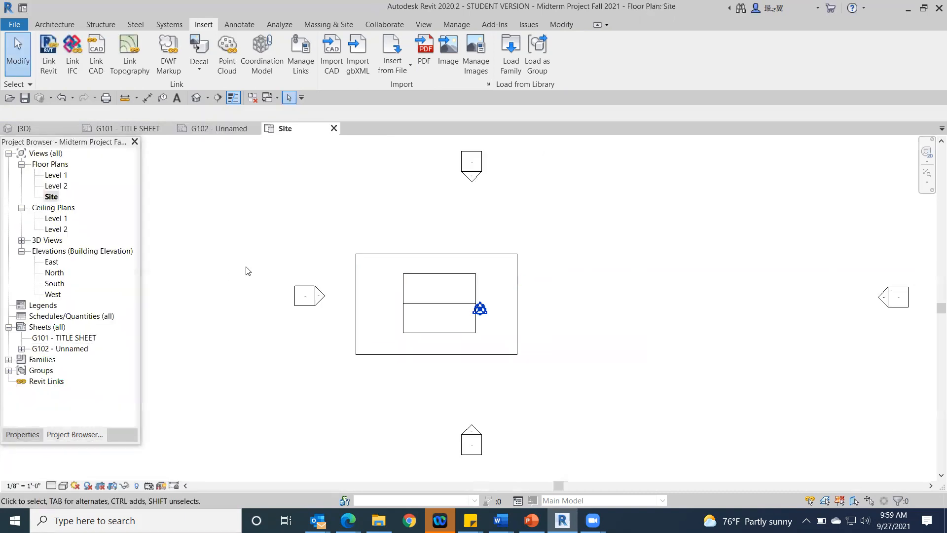
pyautogui.moveTo(333, 274)
pyautogui.mouseDown()
pyautogui.moveTo(294, 317)
pyautogui.moveTo(278, 318)
pyautogui.mouseUp()
pyautogui.moveTo(356, 326)
pyautogui.mouseDown(button='middle')
pyautogui.moveTo(529, 326)
pyautogui.moveTo(550, 304)
pyautogui.mouseUp(button='middle')
pyautogui.moveTo(554, 286)
pyautogui.mouseDown()
pyautogui.moveTo(460, 271)
pyautogui.moveTo(340, 287)
pyautogui.moveTo(405, 286)
pyautogui.mouseUp()
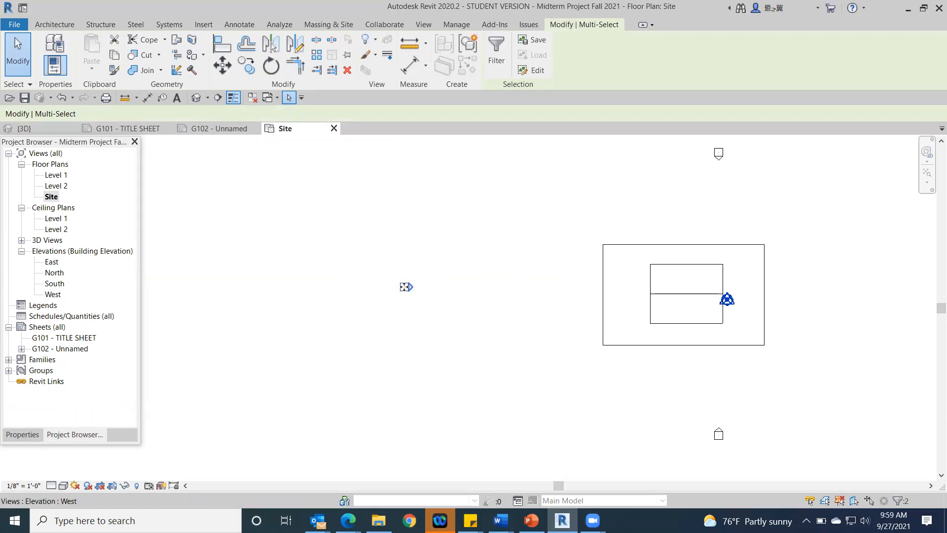
# Step: Return to sheet G102 and move the Site viewport's title onto the sheet, between the plan and the title block
pyautogui.doubleClick(57, 348)
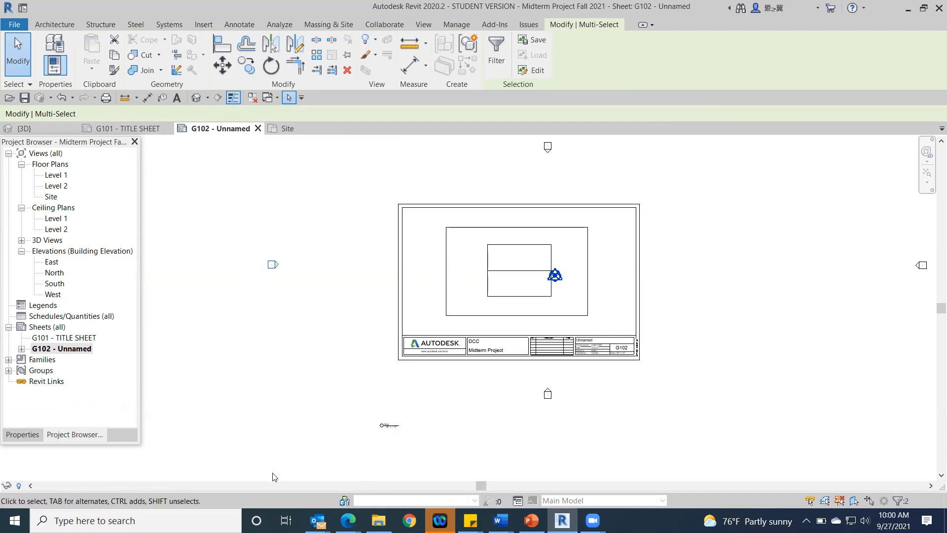
pyautogui.scroll(6, 387, 428)
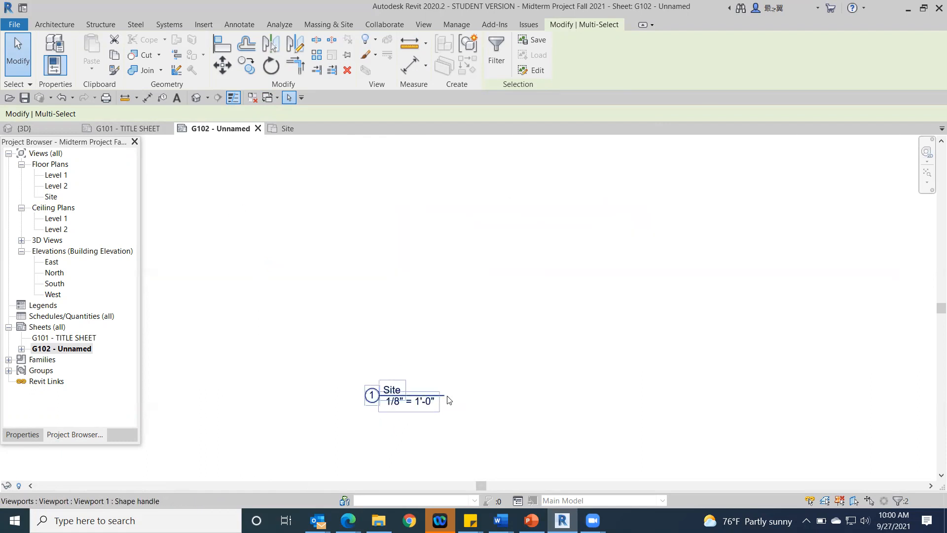
pyautogui.scroll(-5, 419, 387)
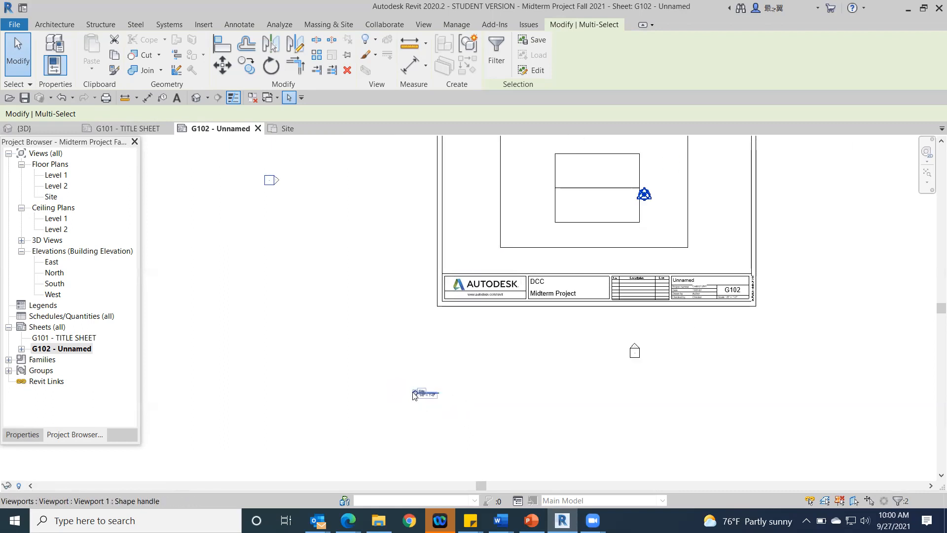
pyautogui.moveTo(418, 397); pyautogui.dragTo(502, 265)
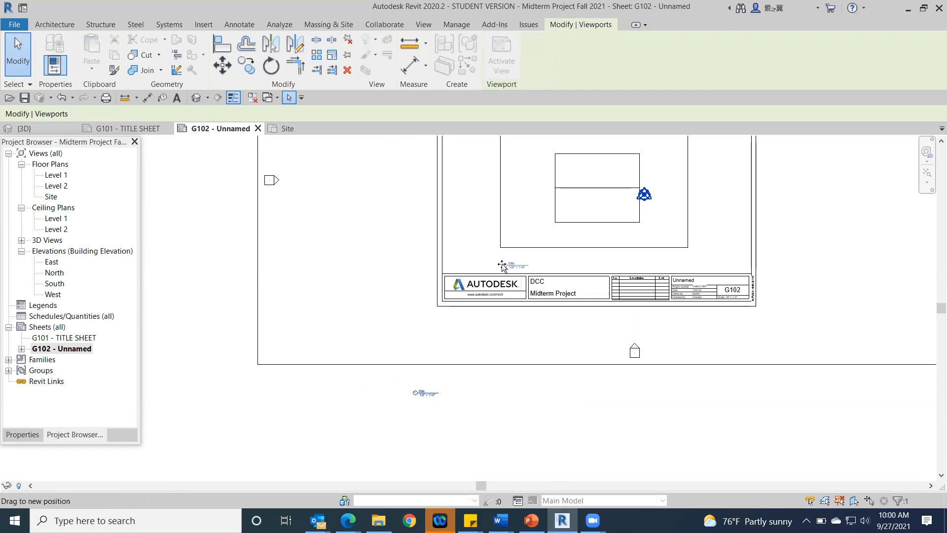
pyautogui.moveTo(502, 266); pyautogui.dragTo(502, 267)
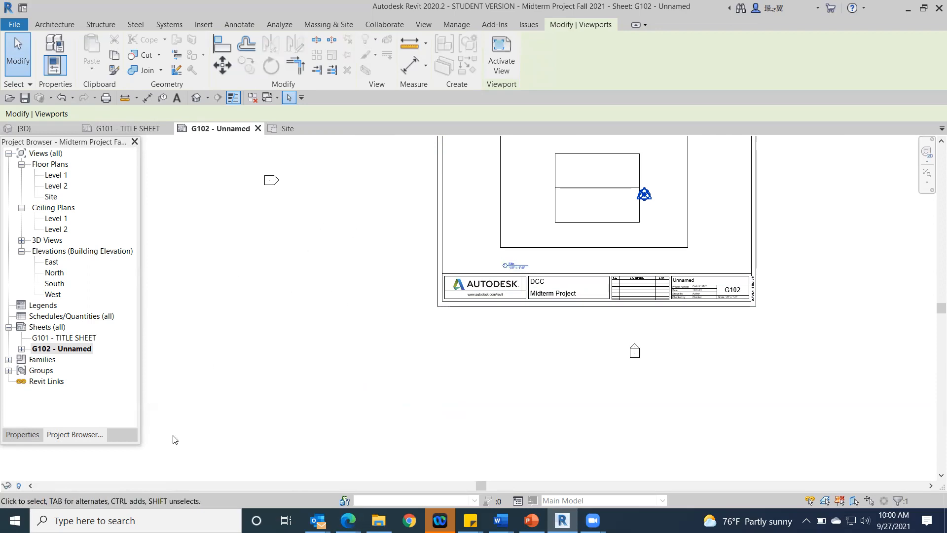
pyautogui.click(377, 226)
pyautogui.moveTo(528, 266)
pyautogui.mouseDown()
pyautogui.moveTo(602, 268)
pyautogui.moveTo(528, 272)
pyautogui.mouseUp()
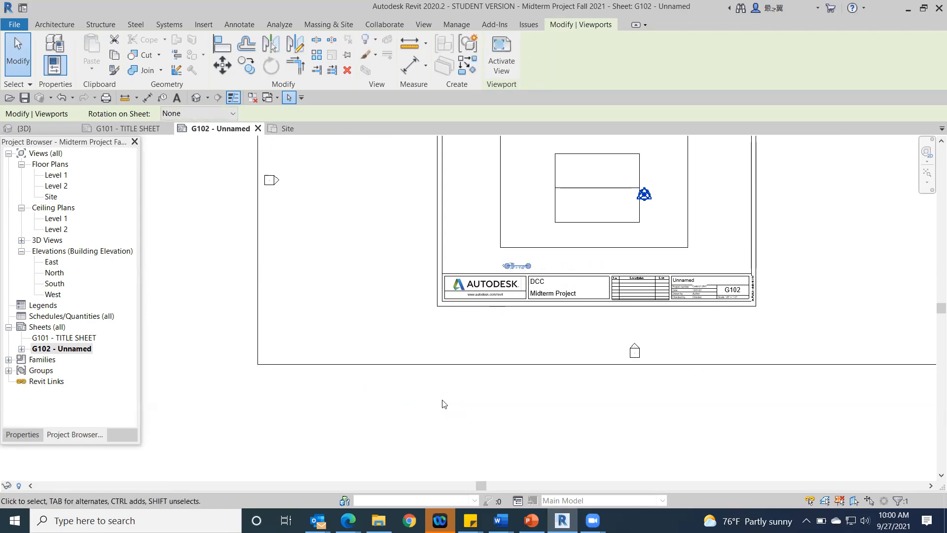
pyautogui.click(437, 404)
pyautogui.scroll(-2, 567, 336)
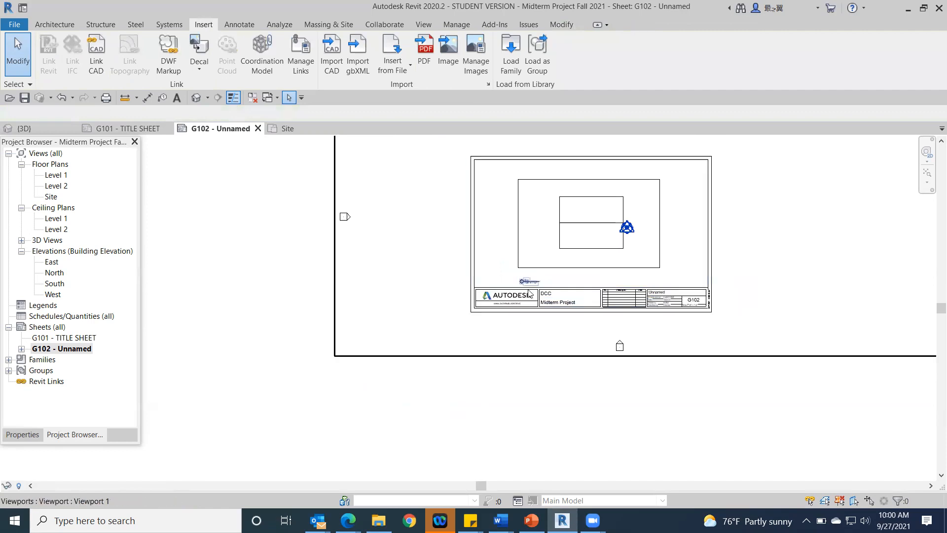
# Step: Change the sheet number in the G102 title block to A101
pyautogui.moveTo(674, 340); pyautogui.dragTo(507, 414, button='middle')
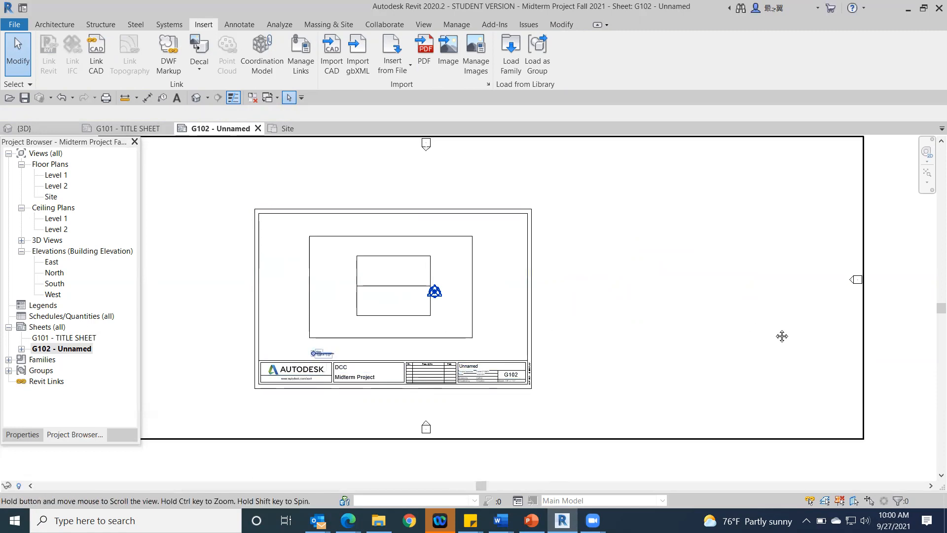
pyautogui.moveTo(782, 334); pyautogui.dragTo(921, 337, button='middle')
pyautogui.scroll(2, 787, 344)
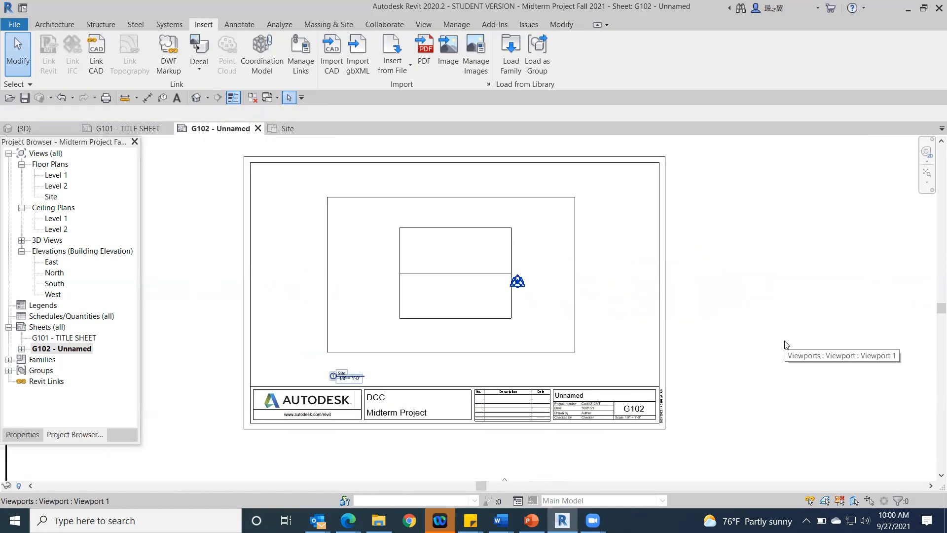
pyautogui.scroll(3, 784, 343)
pyautogui.moveTo(736, 321); pyautogui.dragTo(938, 207, button='middle')
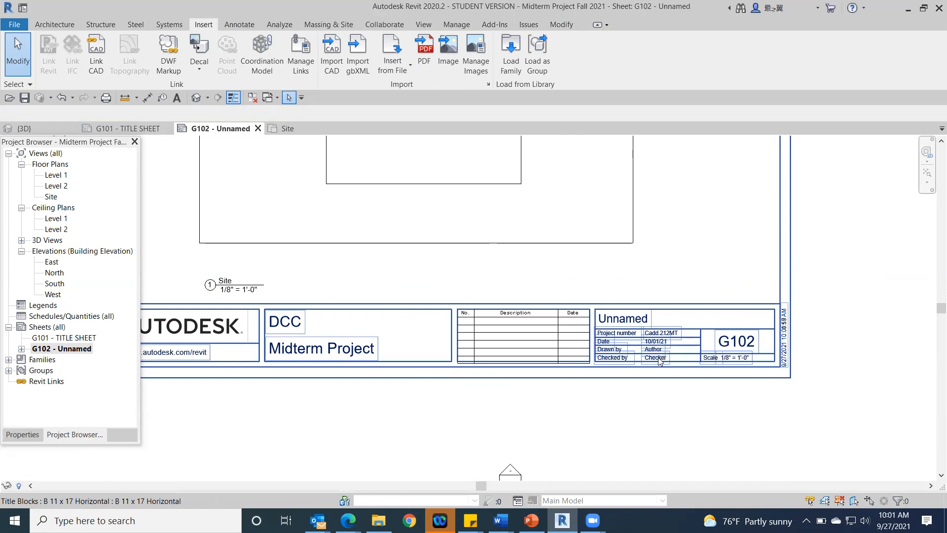
pyautogui.click(739, 340)
pyautogui.click(740, 340)
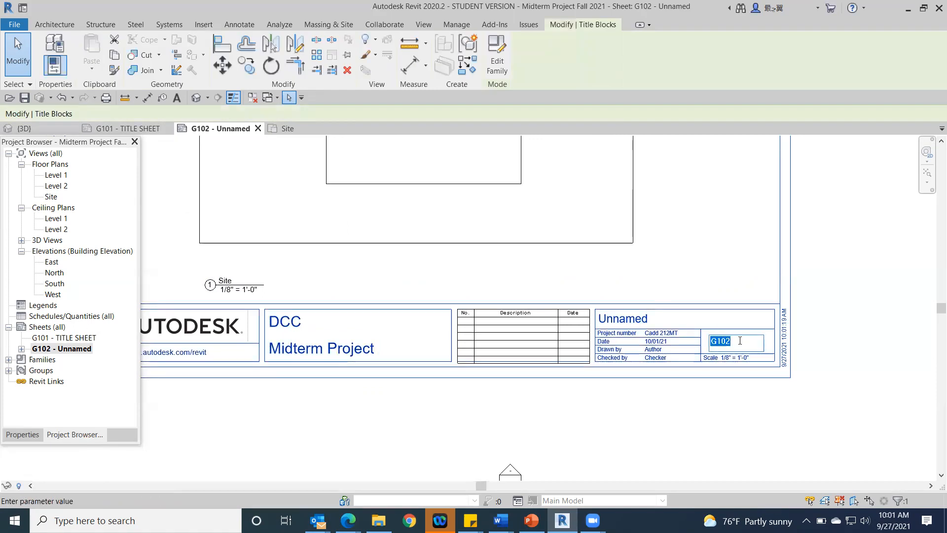
pyautogui.write('a')
pyautogui.press('BackSpace')
pyautogui.write('A101')
pyautogui.press('Return')
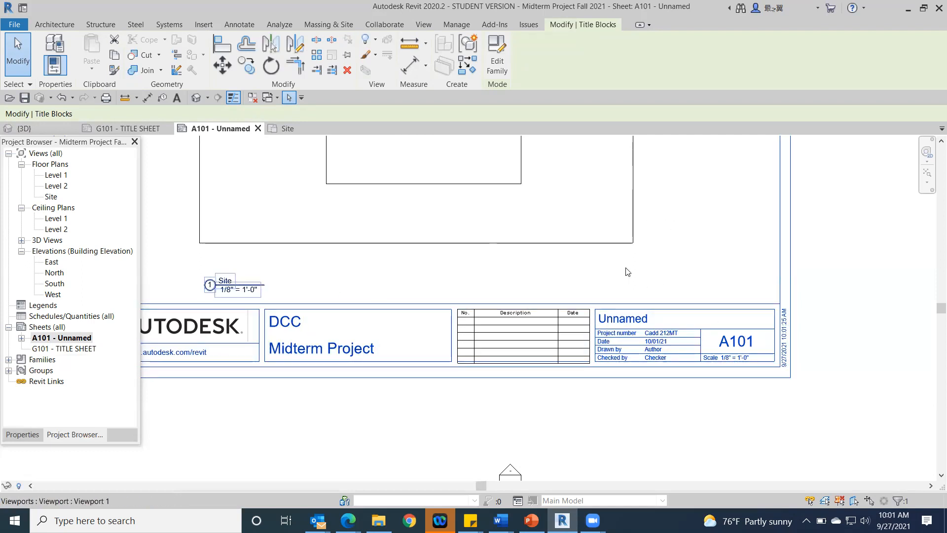
# Step: Rename sheet A101 as SITE PLAN in its title block
pyautogui.click(626, 318)
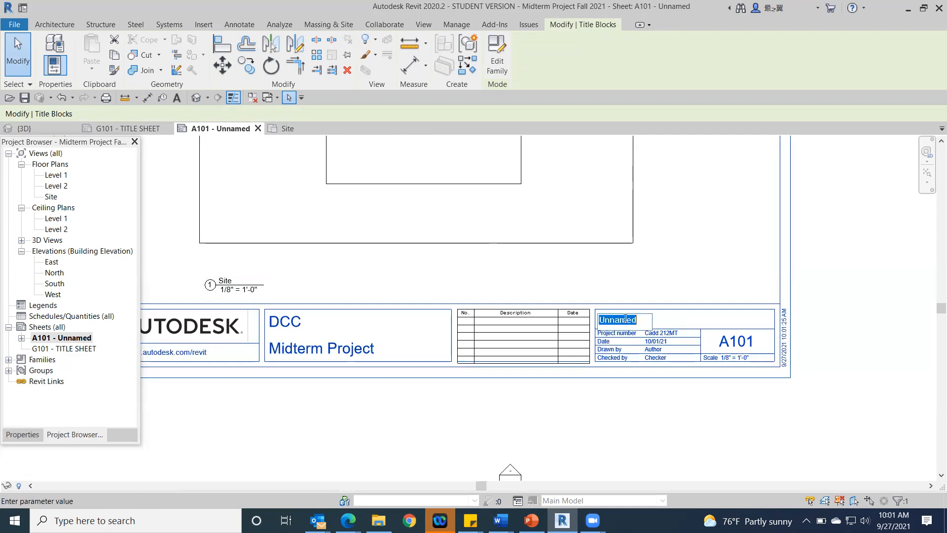
pyautogui.write('SIT')
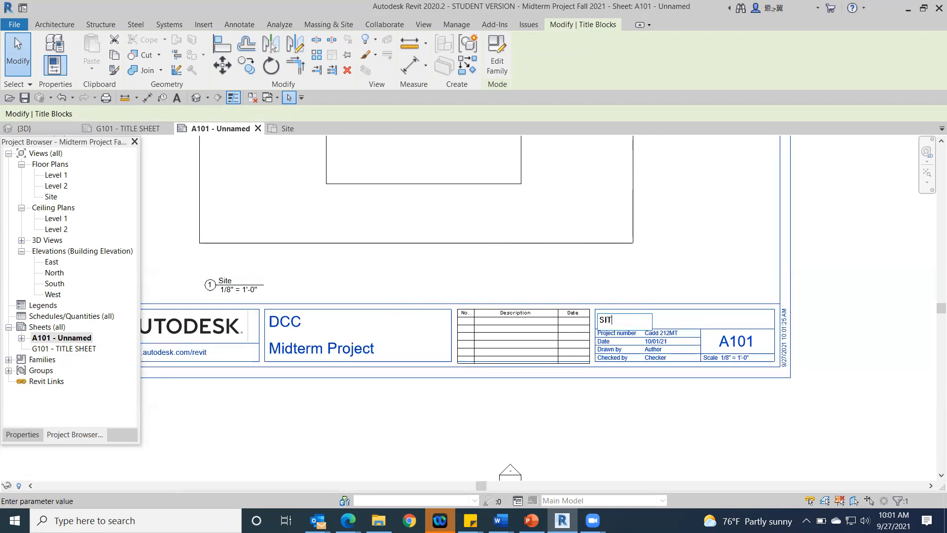
pyautogui.write('E PLAN')
pyautogui.press('Return')
pyautogui.scroll(-5, 690, 350)
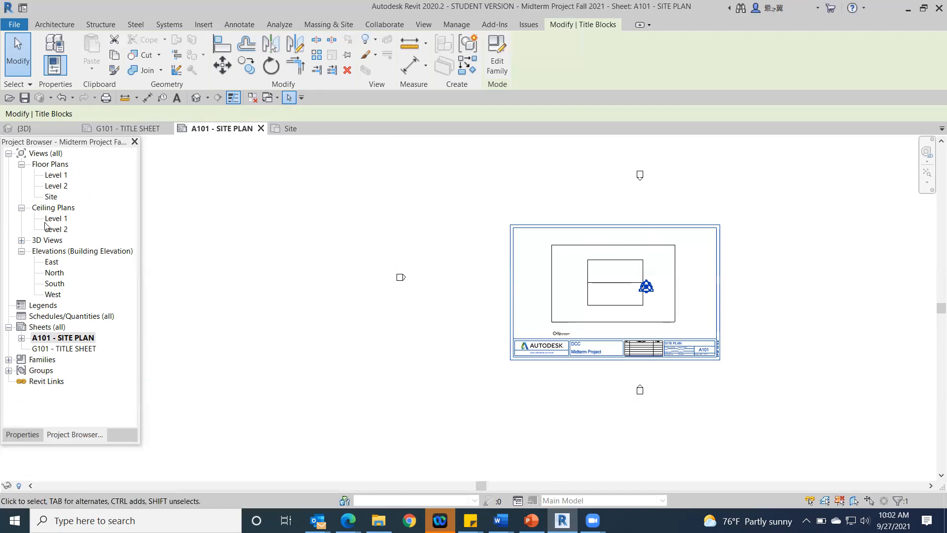
# Step: Open the Site floor plan and add an aligned dimension between the north and south property lines, placed just outside the east property line
pyautogui.doubleClick(51, 196)
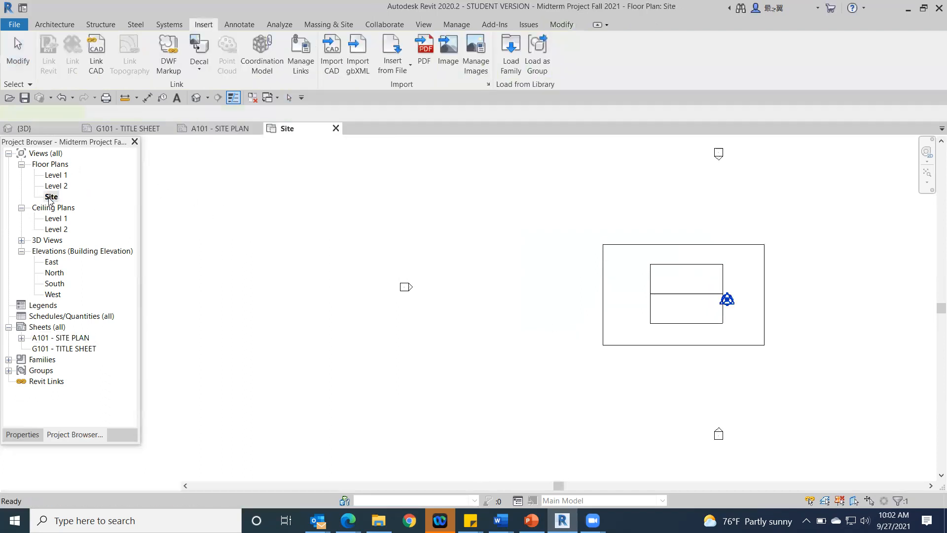
pyautogui.scroll(-1, 819, 258)
pyautogui.moveTo(779, 264); pyautogui.dragTo(555, 259, button='middle')
pyautogui.scroll(5, 570, 251)
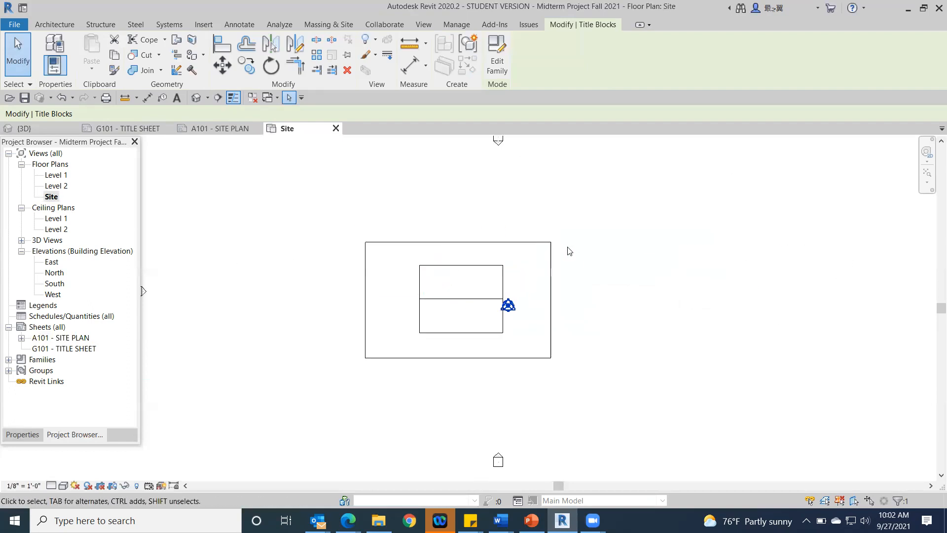
pyautogui.moveTo(616, 265); pyautogui.dragTo(778, 186, button='middle')
pyautogui.scroll(-1, 764, 186)
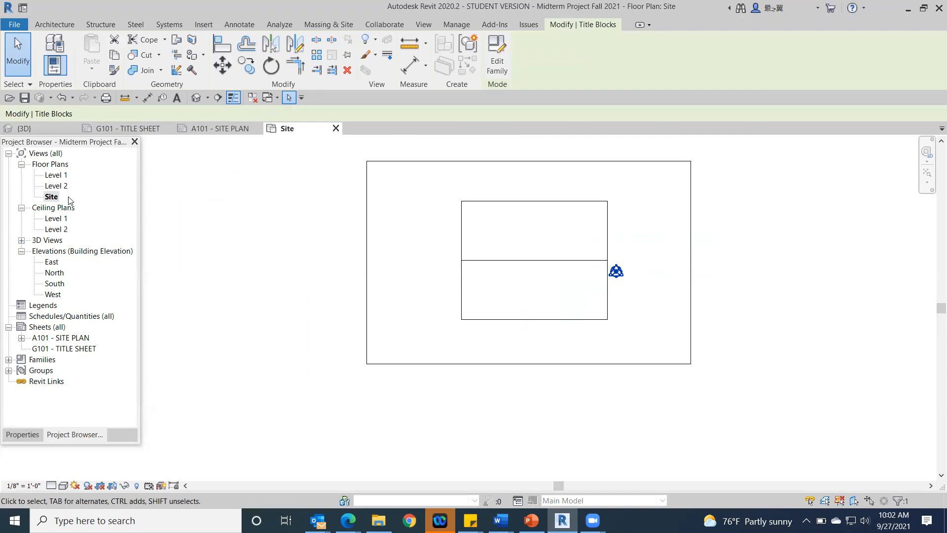
pyautogui.click(238, 25)
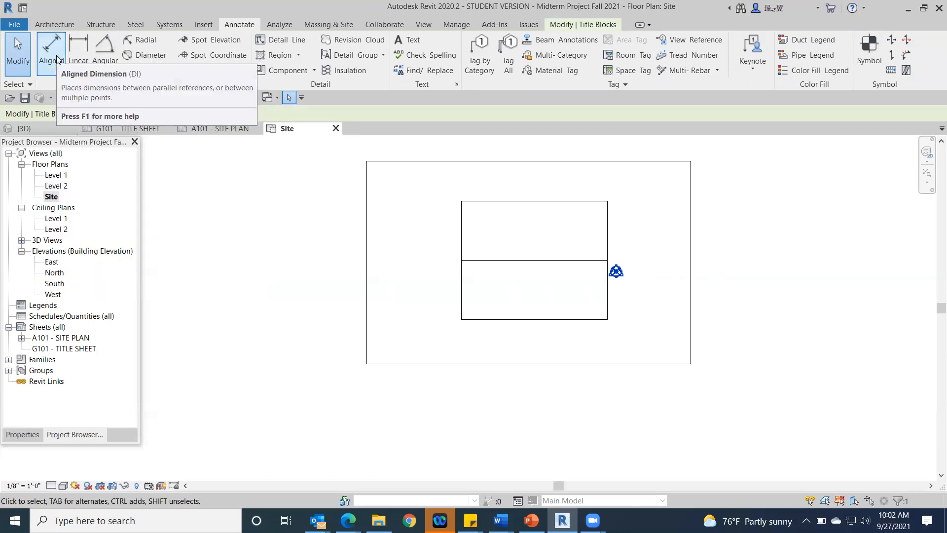
pyautogui.click(52, 54)
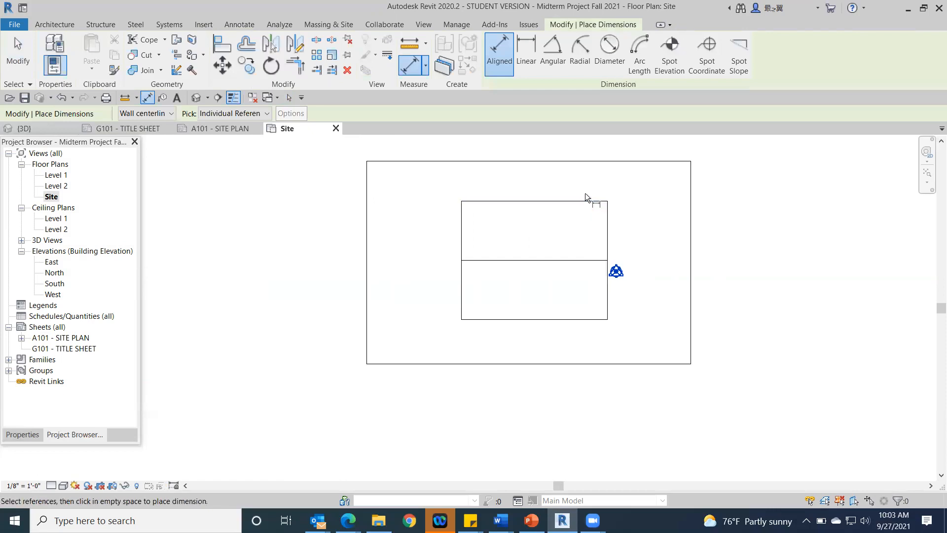
pyautogui.click(644, 159)
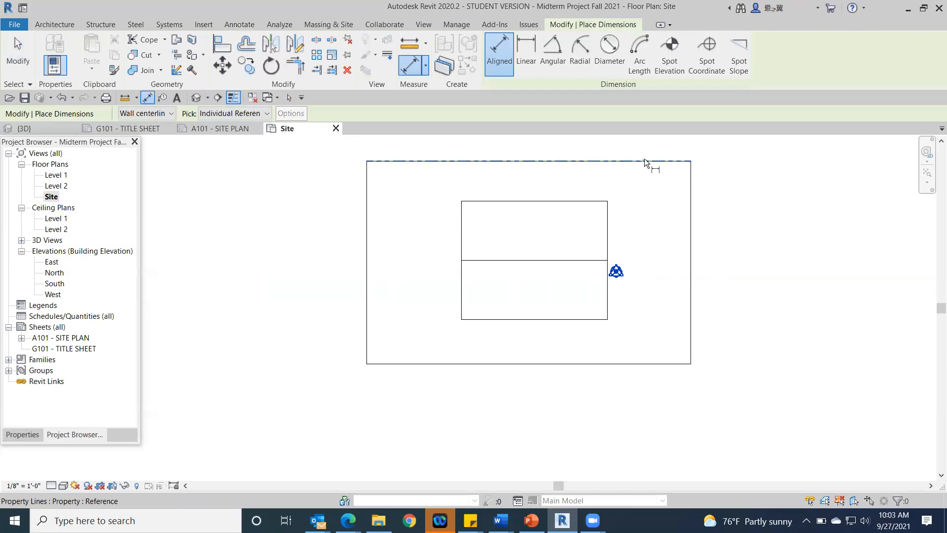
pyautogui.click(673, 364)
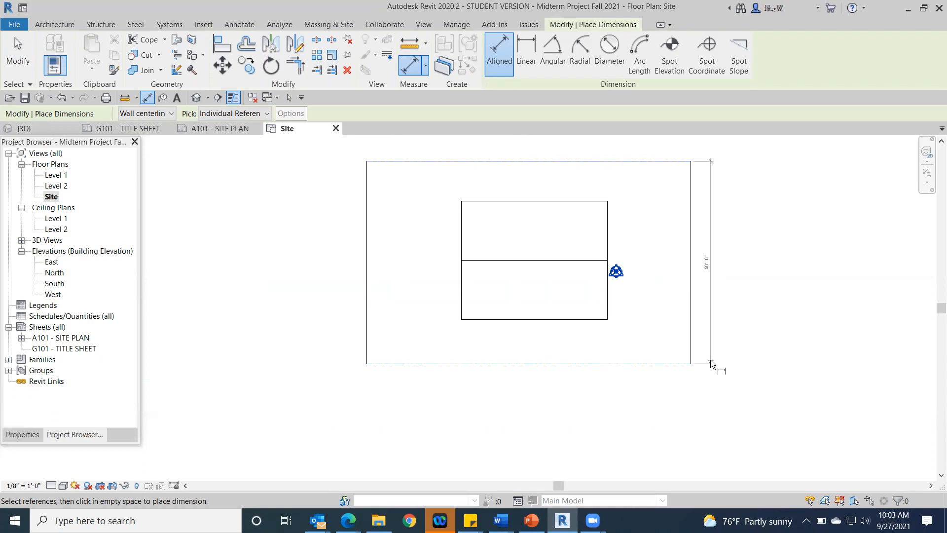
pyautogui.click(705, 360)
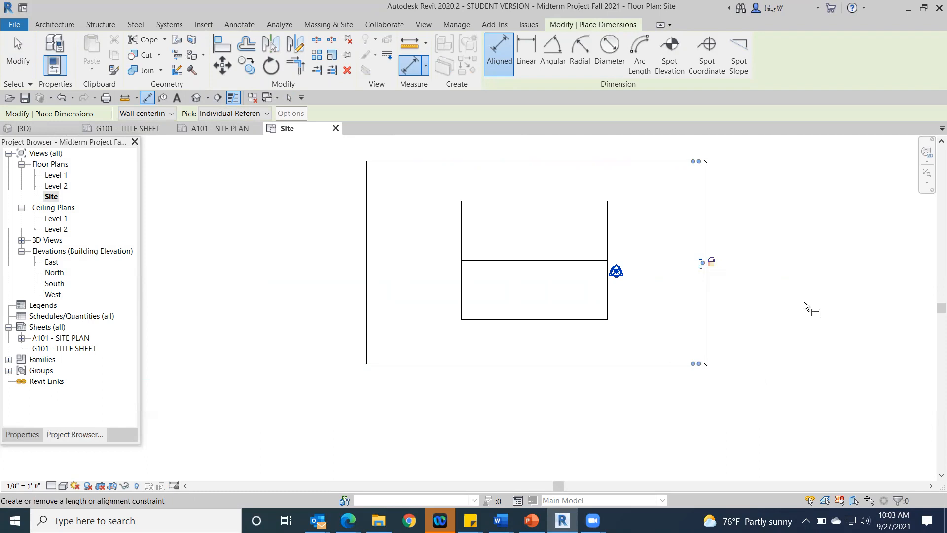
# Step: Add an aligned dimension between the east and west property lines, placed just below the south property line
pyautogui.click(691, 342)
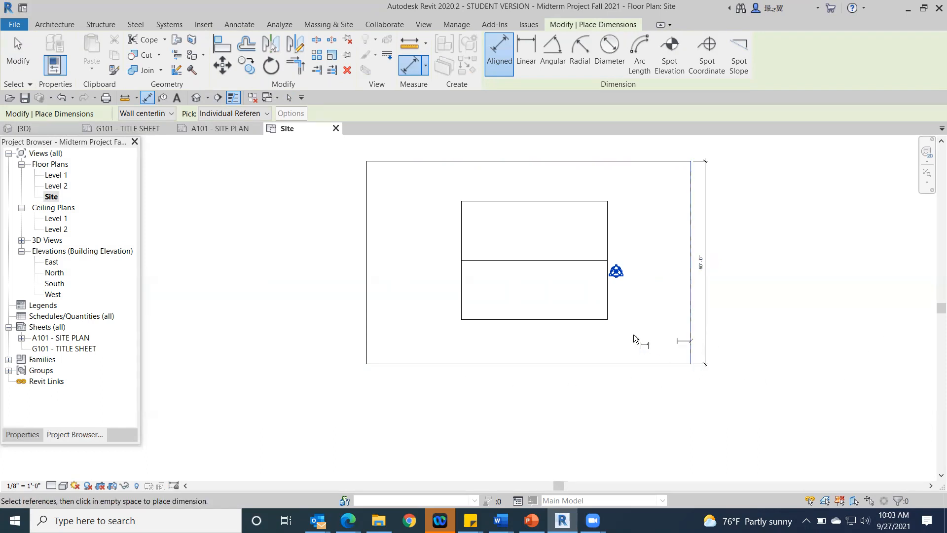
pyautogui.click(368, 337)
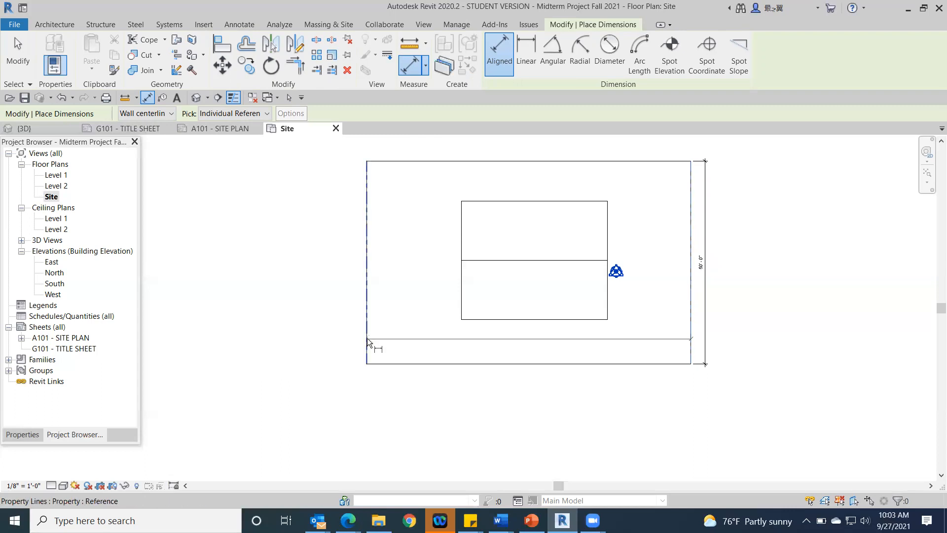
pyautogui.click(370, 377)
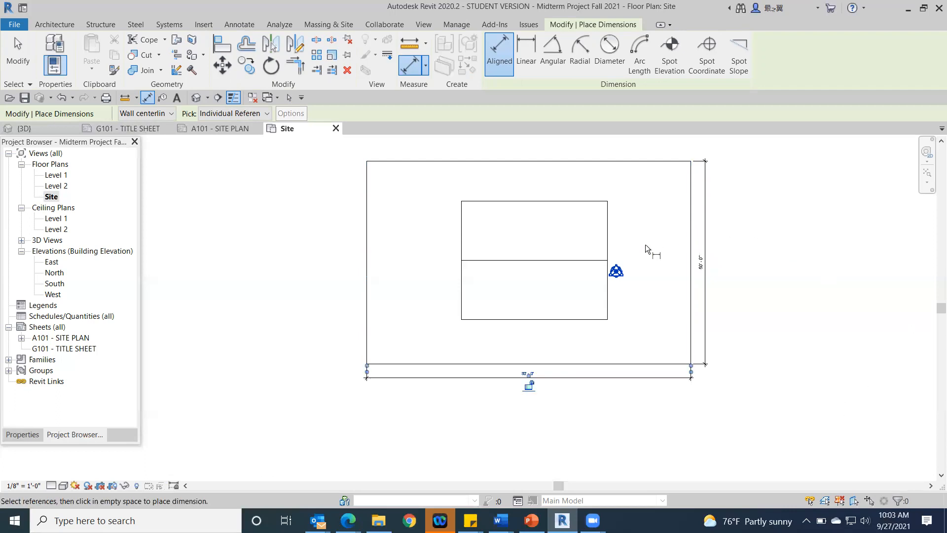
# Step: Dimension the distance from the roof's east edge to the east property line, placing the dimension above the roof's north edge
pyautogui.click(608, 242)
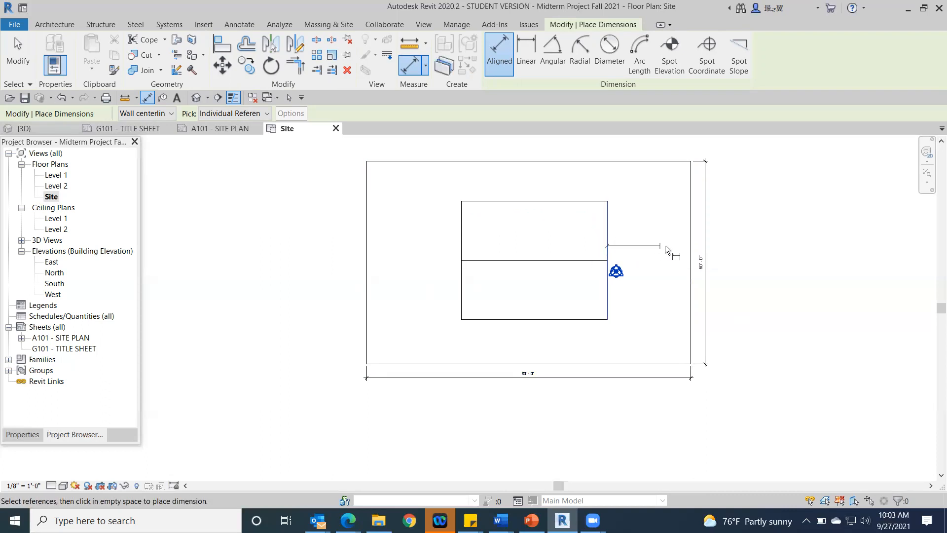
pyautogui.click(691, 250)
pyautogui.click(677, 182)
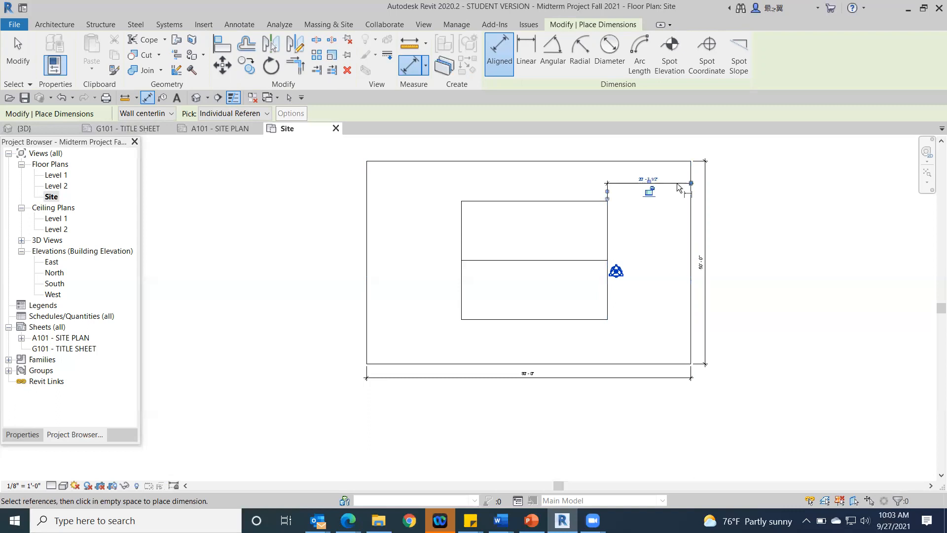
# Step: Dimension the distance from the roof's south edge to the south property line, placing the dimension just east of the roof, and finish dimensioning
pyautogui.click(587, 319)
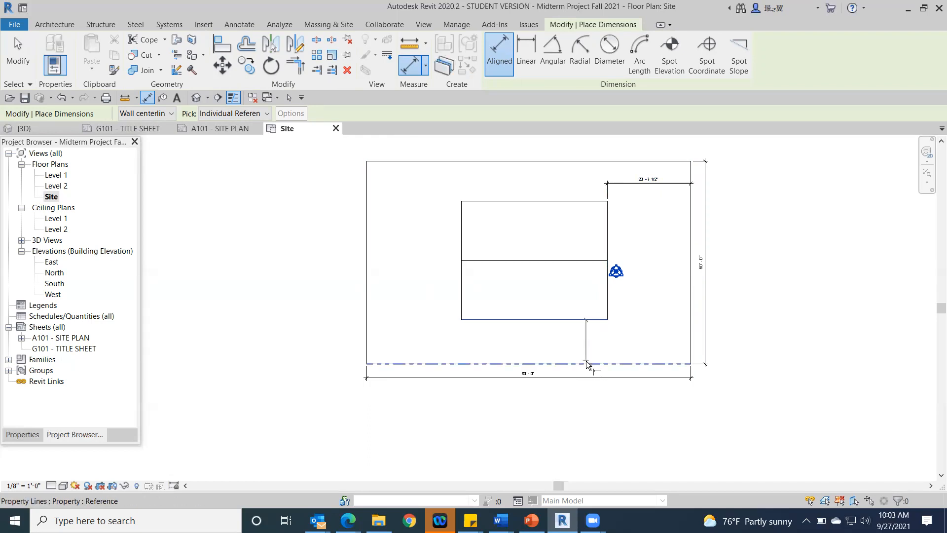
pyautogui.click(587, 364)
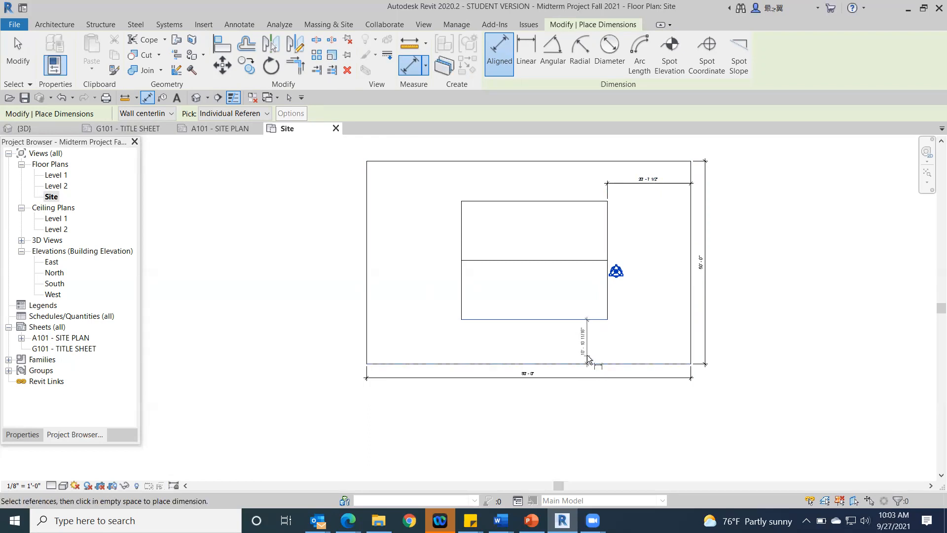
pyautogui.click(622, 362)
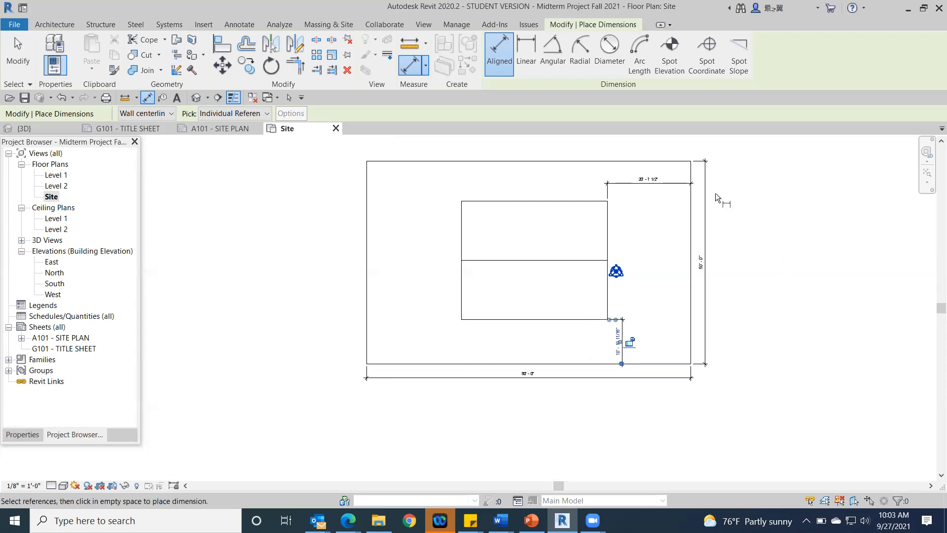
pyautogui.click(27, 62)
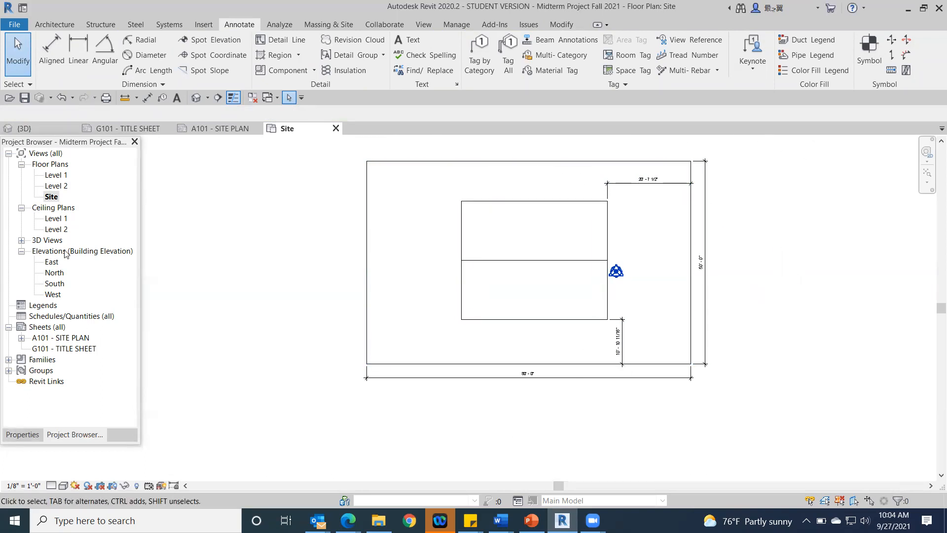
# Step: Open sheet A101 - SITE PLAN and examine the dimensioned site plan and the title block information
pyautogui.doubleClick(68, 340)
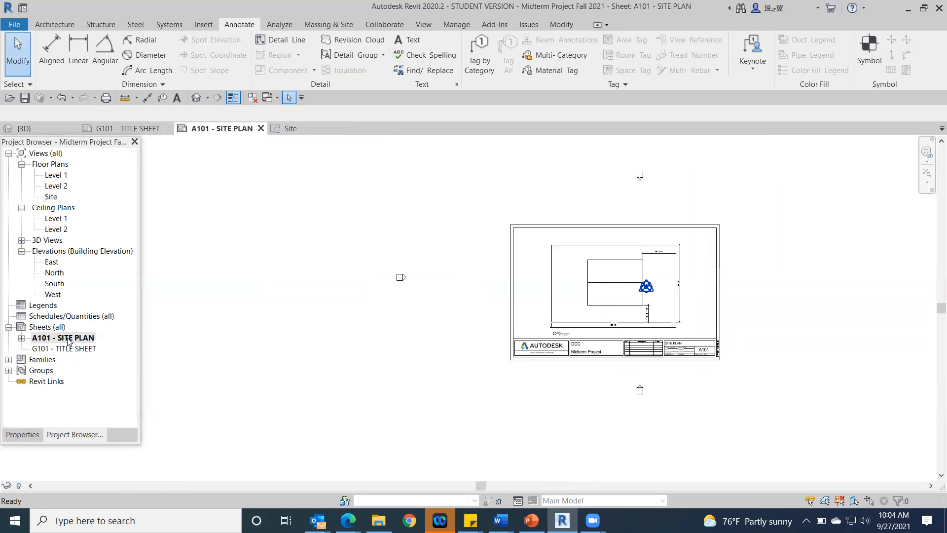
pyautogui.moveTo(826, 327); pyautogui.dragTo(630, 416, button='middle')
pyautogui.scroll(2, 582, 388)
pyautogui.moveTo(603, 368); pyautogui.dragTo(710, 414, button='middle')
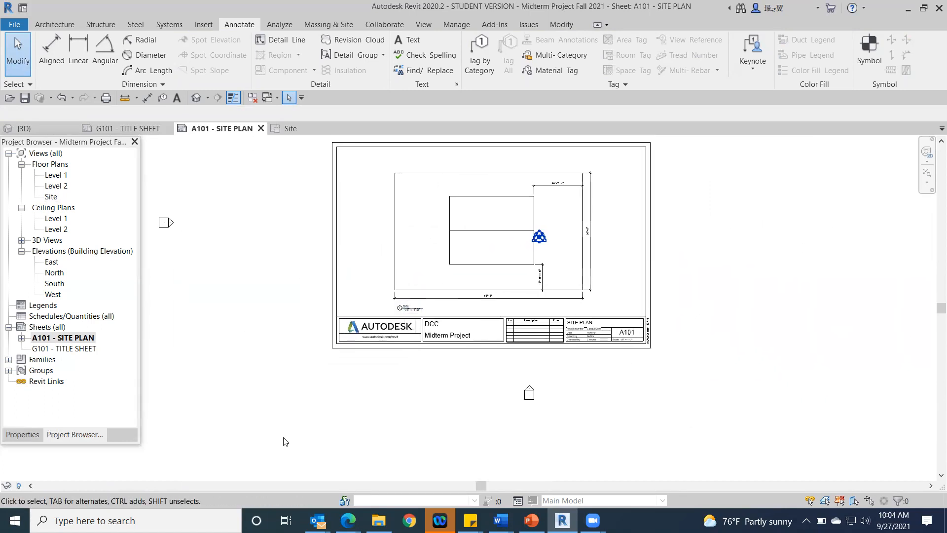
pyautogui.scroll(4, 603, 347)
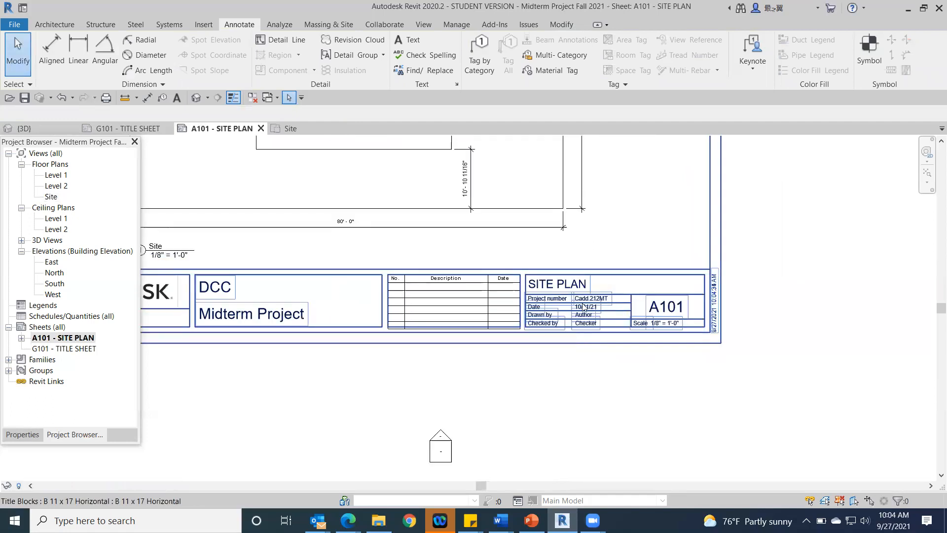
pyautogui.scroll(-3, 509, 349)
pyautogui.scroll(-1, 509, 350)
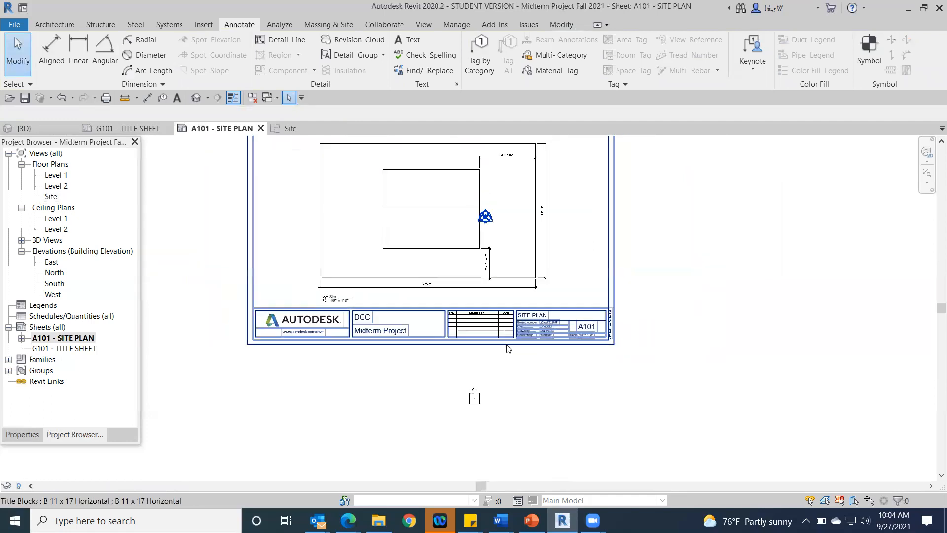
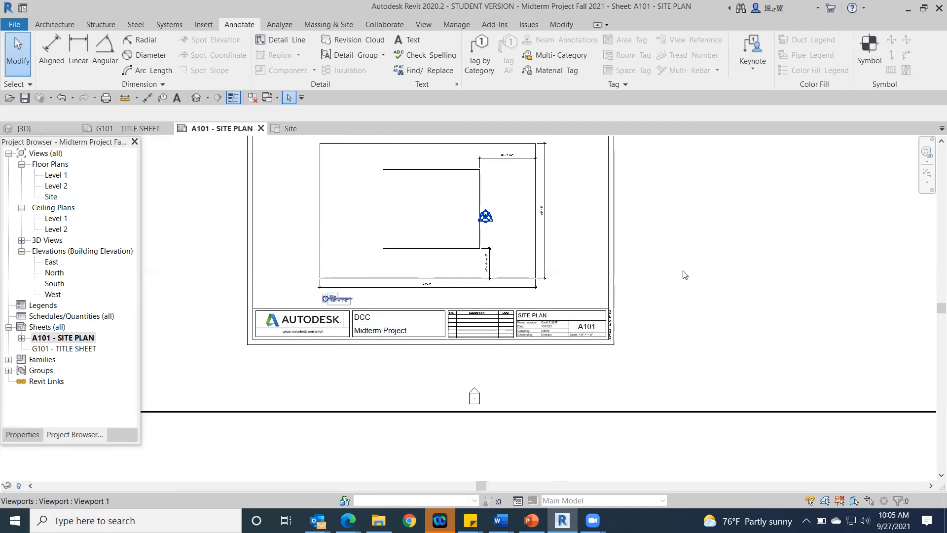
# Step: Create a new sheet using the B 11 x 17 Horizontal titleblock
pyautogui.scroll(-3, 684, 274)
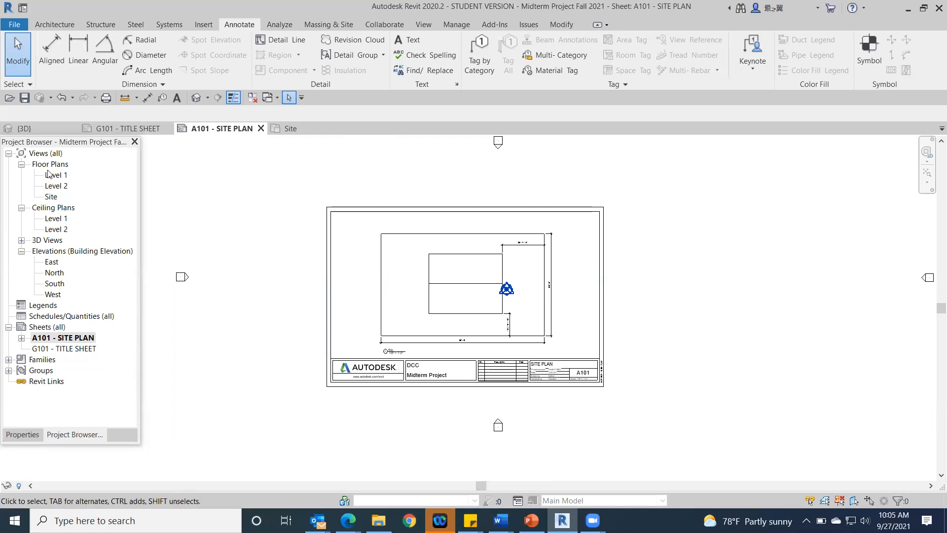
pyautogui.rightClick(47, 329)
pyautogui.click(91, 333)
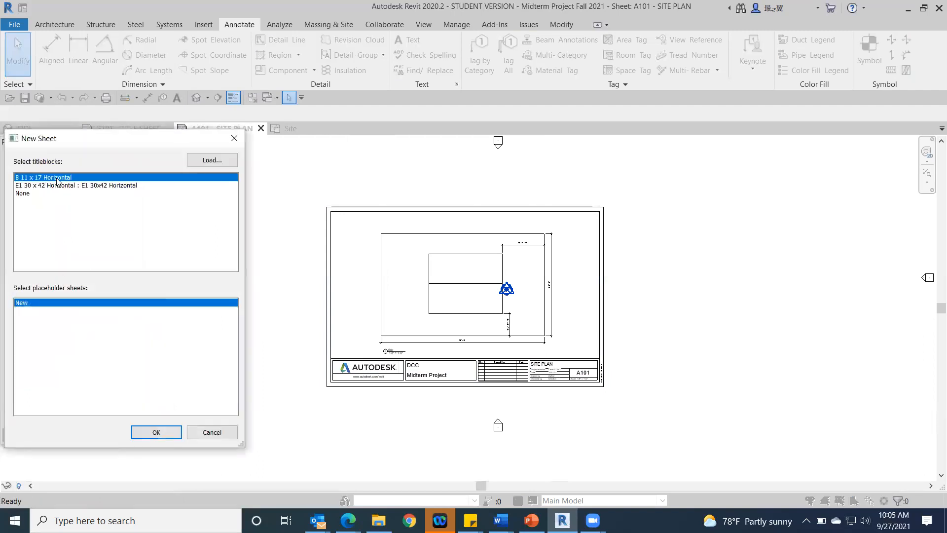
pyautogui.doubleClick(57, 181)
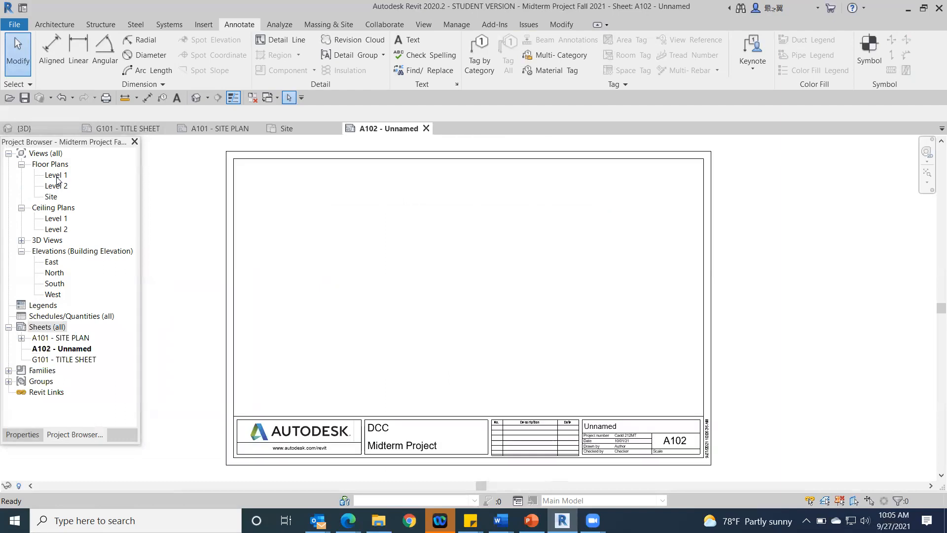
pyautogui.moveTo(651, 343); pyautogui.dragTo(624, 285, button='middle')
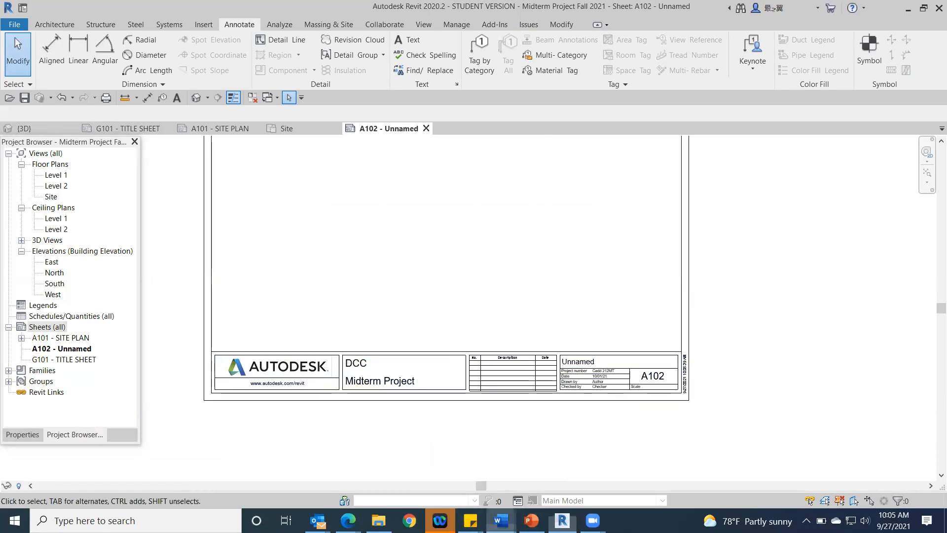
# Step: Check the list of needed sheet numbers in the Class C Word document and return to Revit
pyautogui.moveTo(500, 520)
pyautogui.click(695, 481)
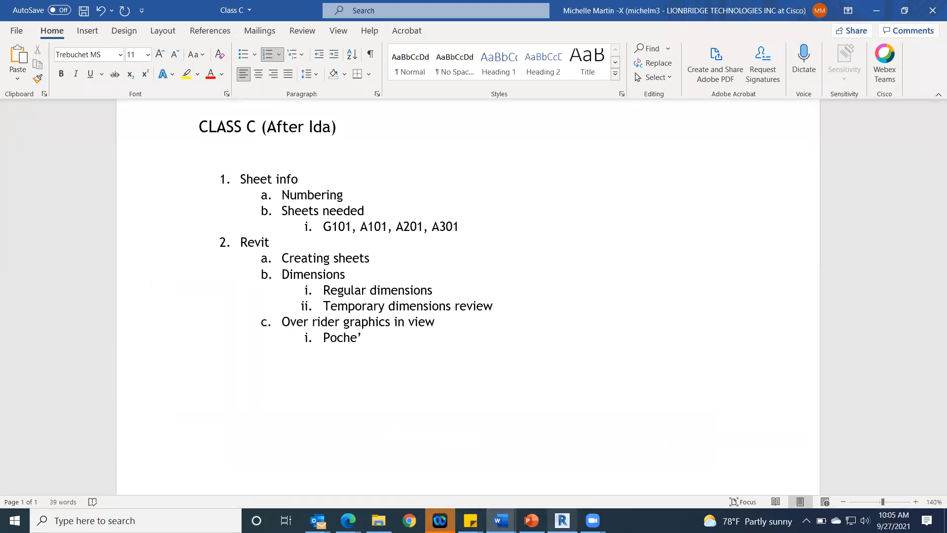
pyautogui.click(563, 521)
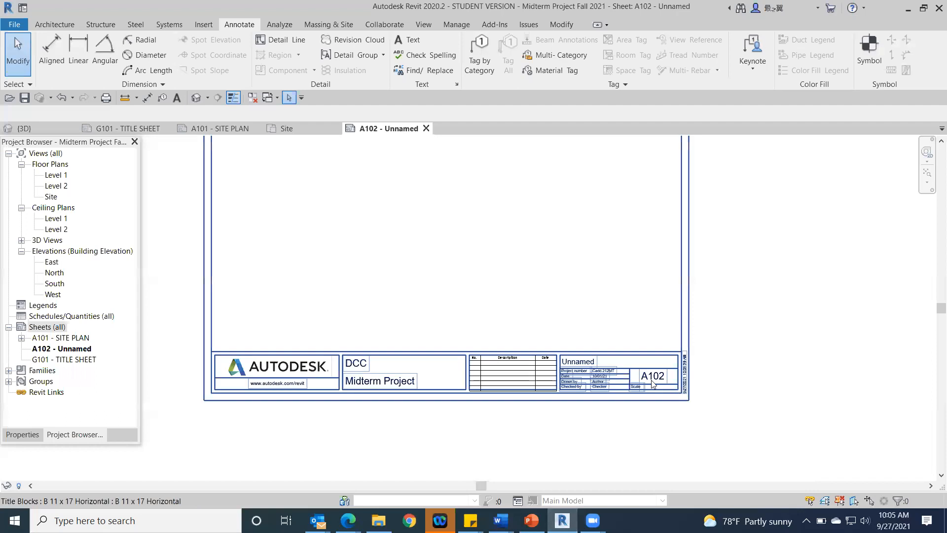
# Step: Number the new sheet A201 and name it 1ST FLOOR in its title block
pyautogui.click(652, 384)
pyautogui.click(652, 376)
pyautogui.click(663, 374)
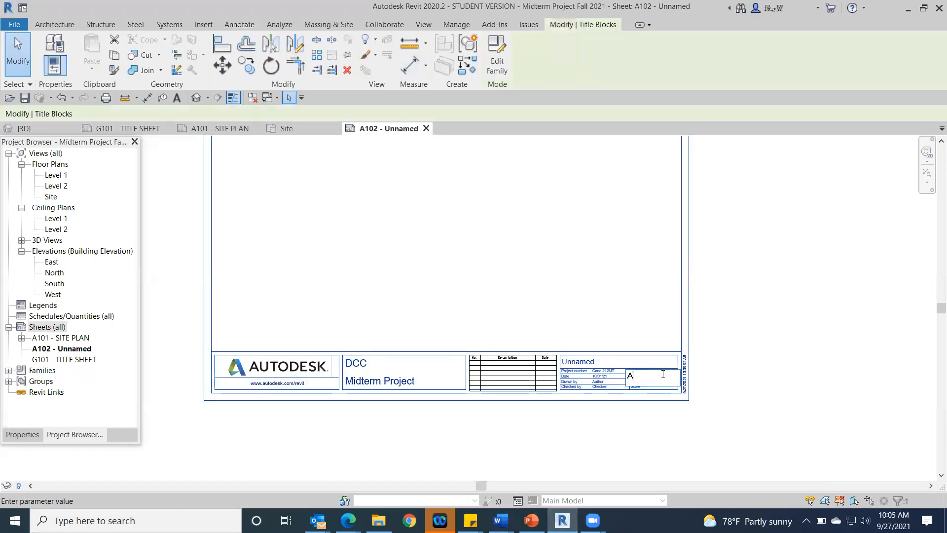
pyautogui.write('201')
pyautogui.press('Return')
pyautogui.click(576, 363)
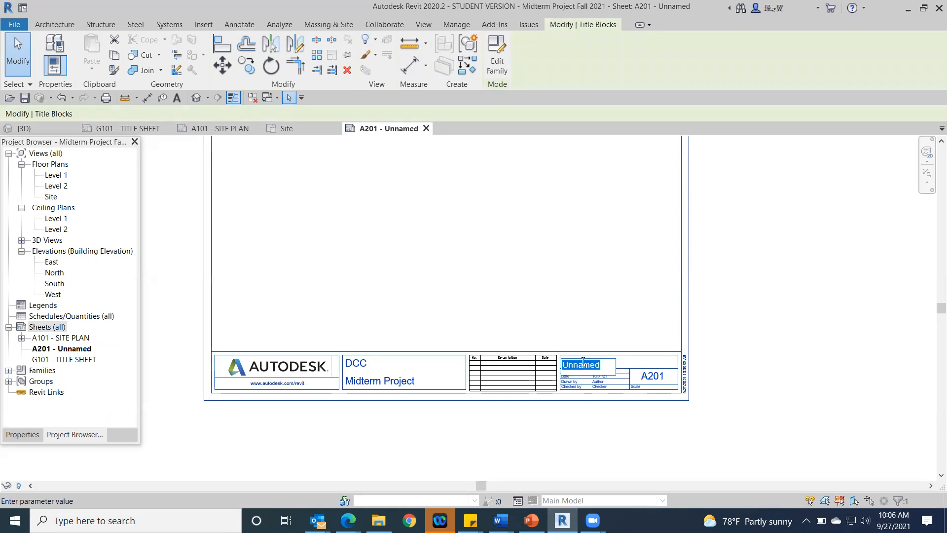
pyautogui.write('1ST FLOOR')
pyautogui.click(796, 392)
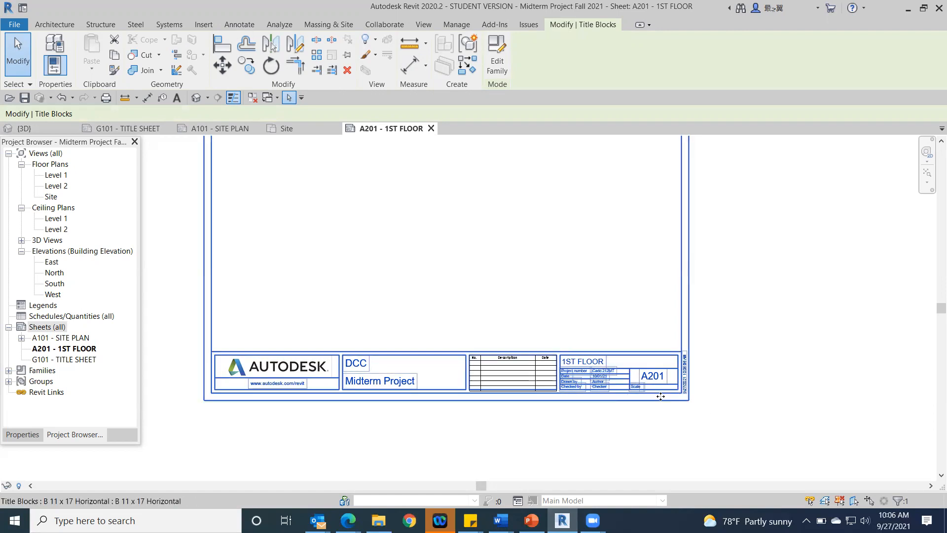
# Step: Place the Level 1 floor plan view on sheet A201 - 1ST FLOOR
pyautogui.moveTo(547, 296); pyautogui.dragTo(647, 349, button='middle')
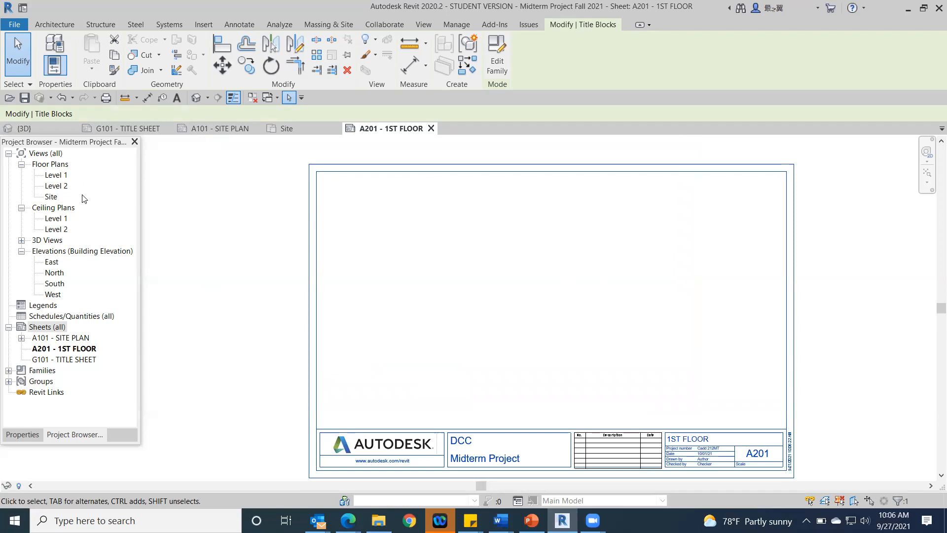
pyautogui.click(53, 176)
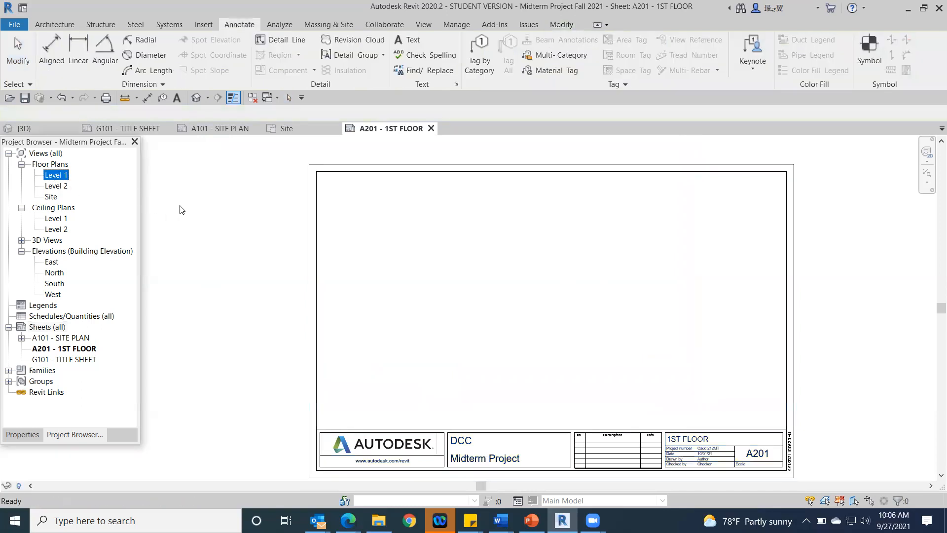
pyautogui.moveTo(181, 210); pyautogui.dragTo(215, 216)
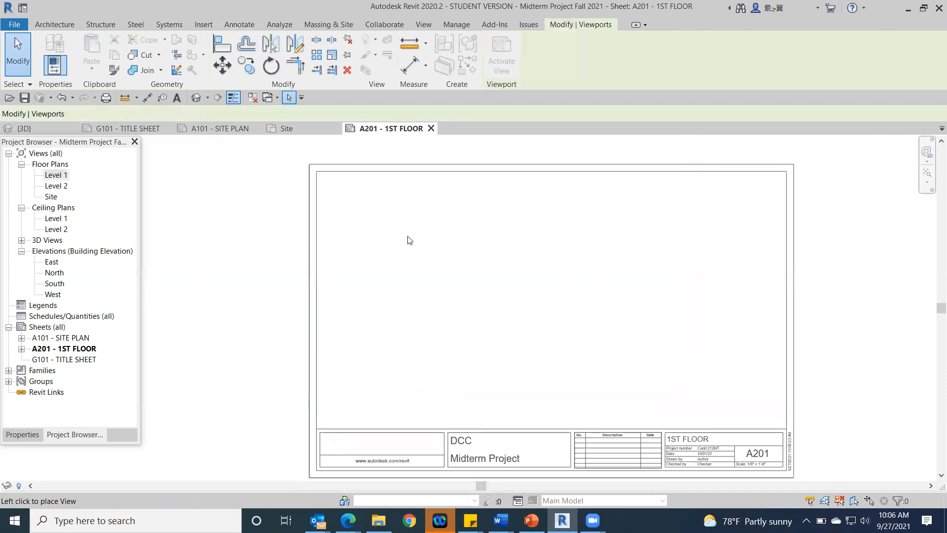
pyautogui.press('Escape')
pyautogui.moveTo(164, 209); pyautogui.dragTo(397, 258)
pyautogui.scroll(-5, 433, 266)
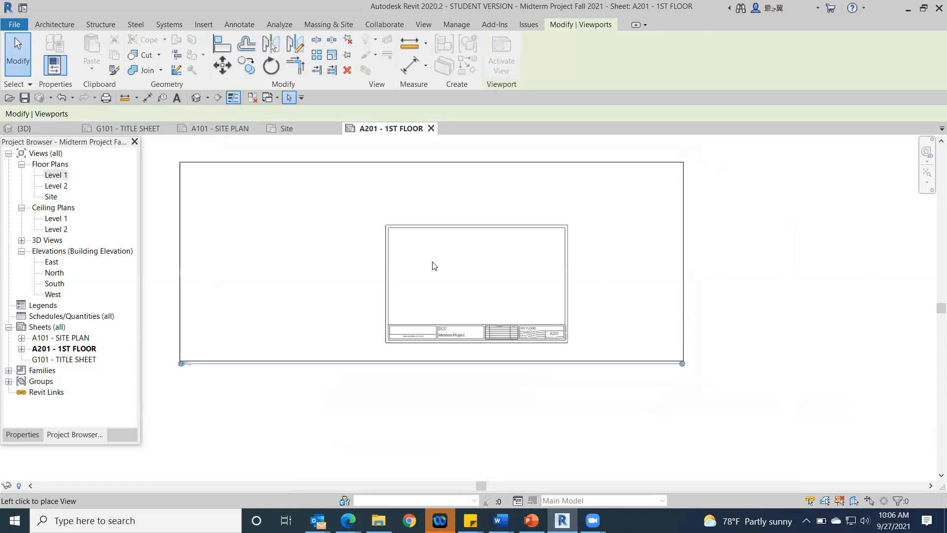
pyautogui.click(469, 274)
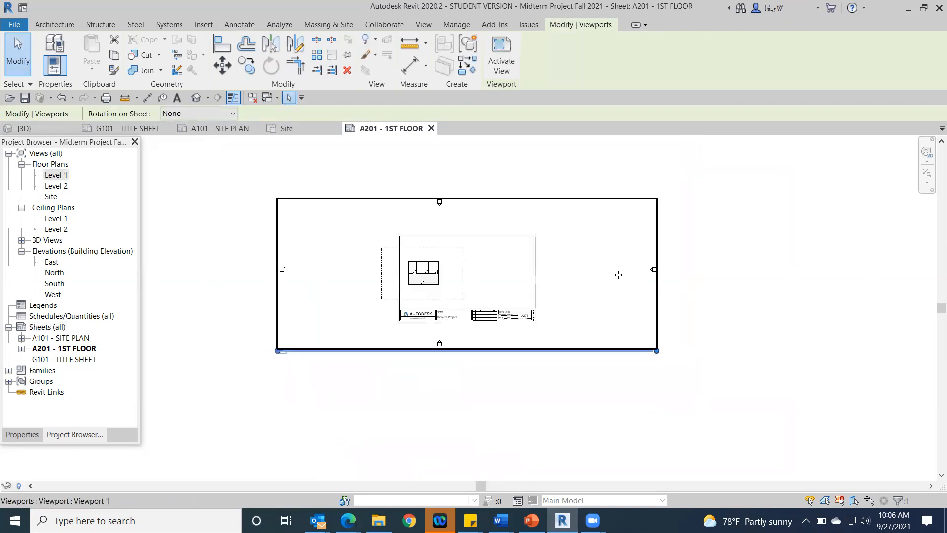
# Step: Move the Level 1 viewport east so the floor plan sits in the middle of the sheet
pyautogui.moveTo(503, 274); pyautogui.dragTo(545, 271)
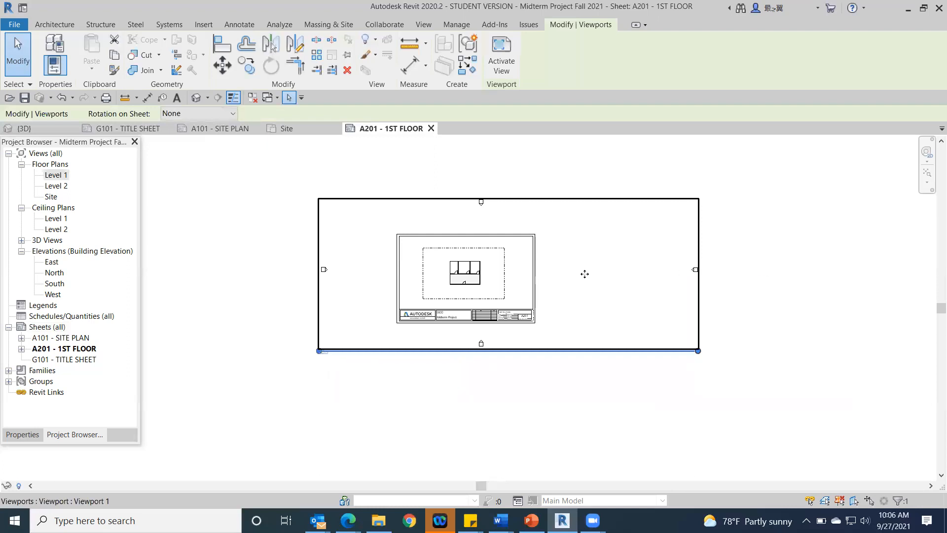
pyautogui.moveTo(587, 274); pyautogui.dragTo(592, 274)
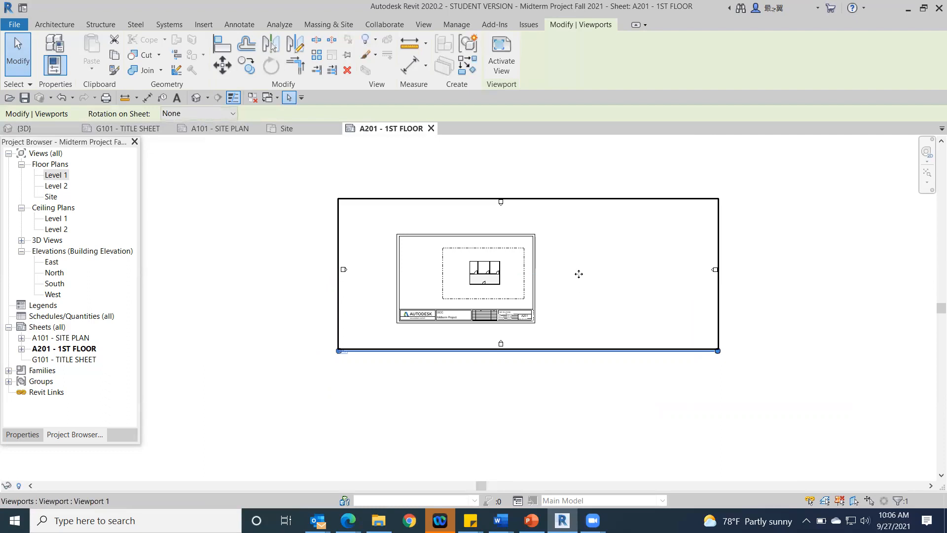
pyautogui.moveTo(567, 273); pyautogui.dragTo(546, 275)
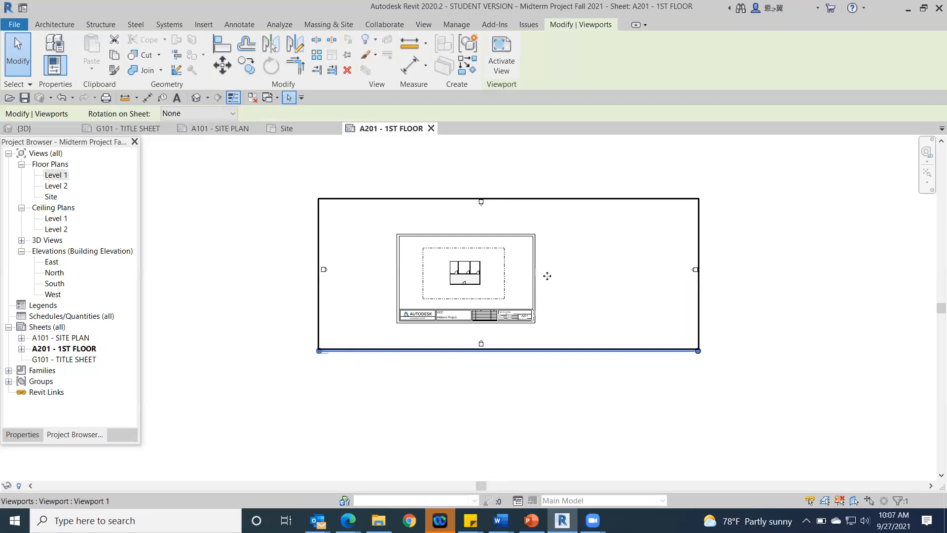
pyautogui.scroll(5, 383, 288)
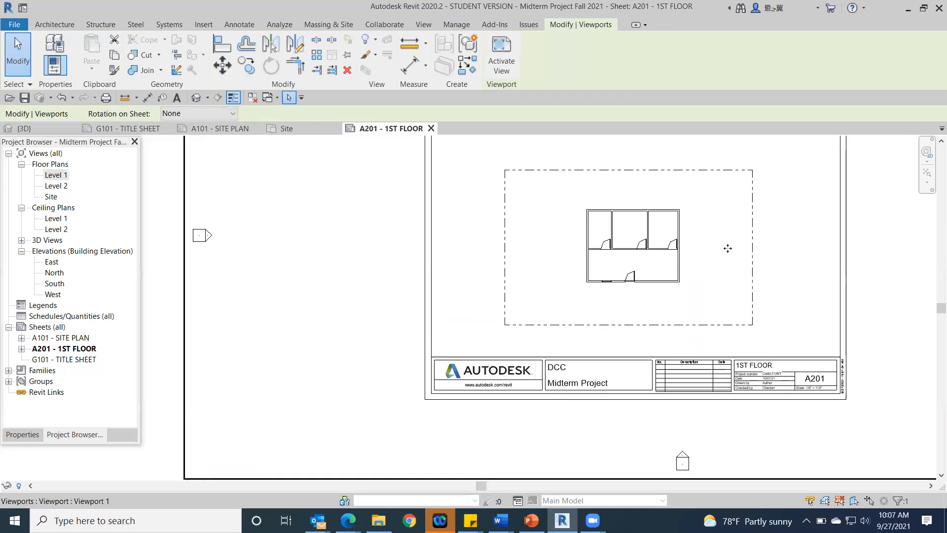
pyautogui.scroll(-2, 491, 302)
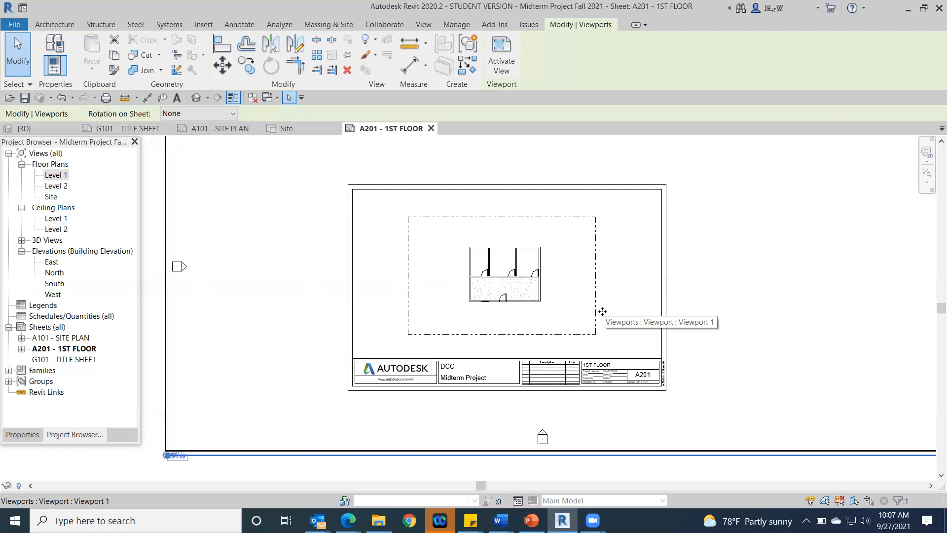
pyautogui.scroll(-2, 248, 335)
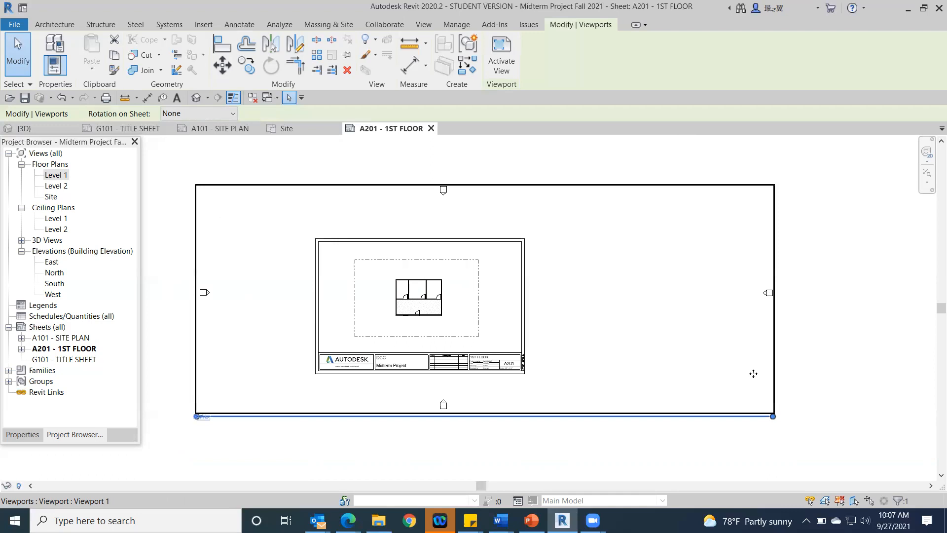
# Step: Set the Level 1 viewport's view scale to 1/4" = 1'-0"
pyautogui.click(22, 435)
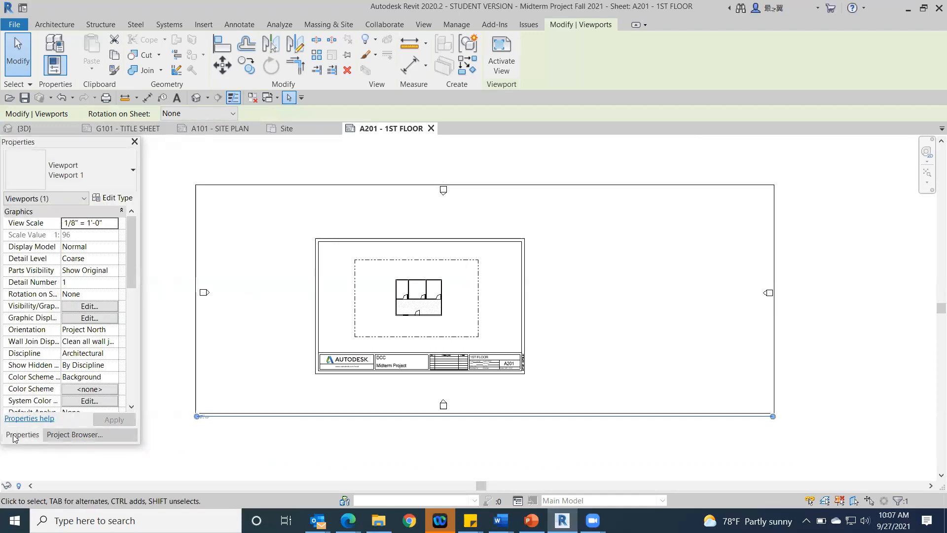
pyautogui.click(98, 223)
pyautogui.click(114, 223)
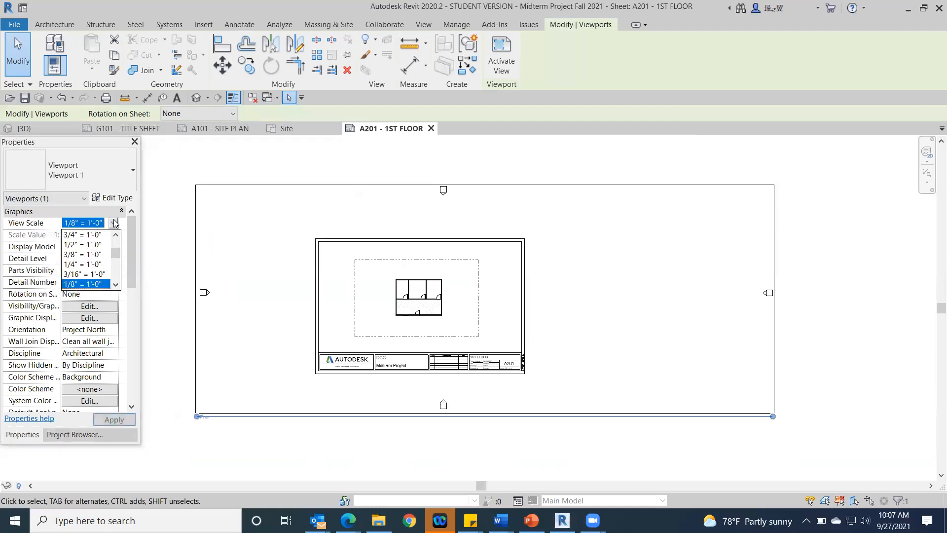
pyautogui.click(84, 264)
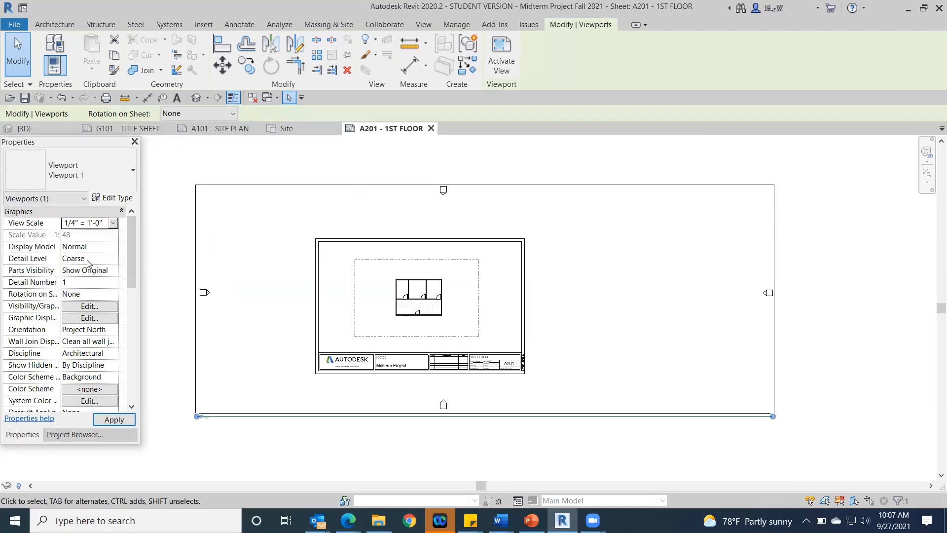
# Step: Reposition the rescaled Level 1 viewport in small moves so the floor plan is centred above the title block
pyautogui.moveTo(670, 282); pyautogui.dragTo(448, 386)
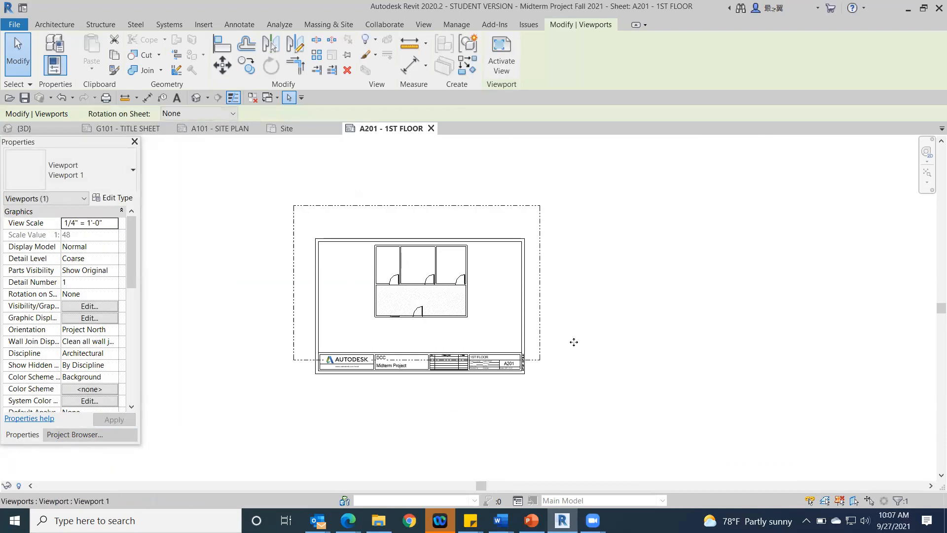
pyautogui.moveTo(613, 314)
pyautogui.mouseDown()
pyautogui.moveTo(596, 344)
pyautogui.moveTo(615, 298)
pyautogui.mouseUp()
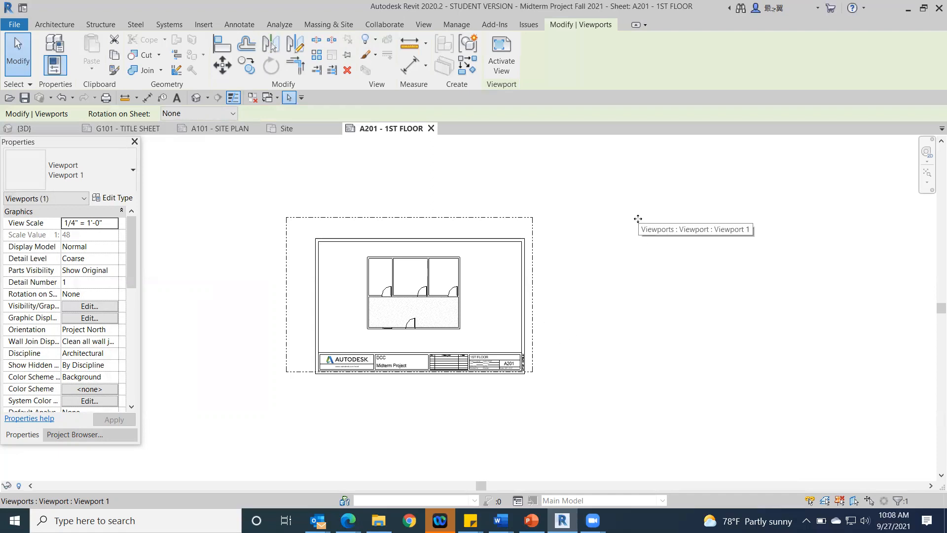
pyautogui.press('Down')
pyautogui.press('Down')
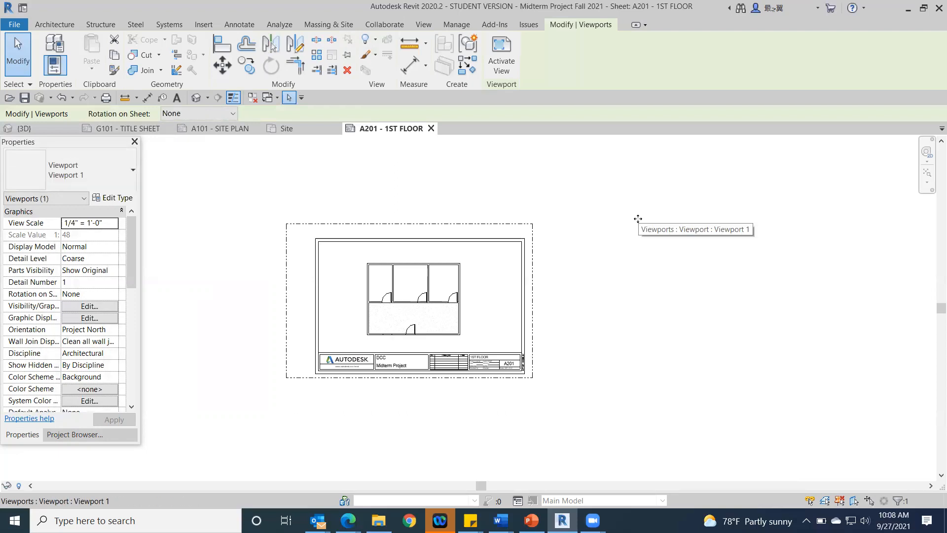
pyautogui.press('Right')
pyautogui.press('Right')
pyautogui.press('Right')
pyautogui.press('Right')
pyautogui.press('Right')
pyautogui.press('Right')
pyautogui.press('Right')
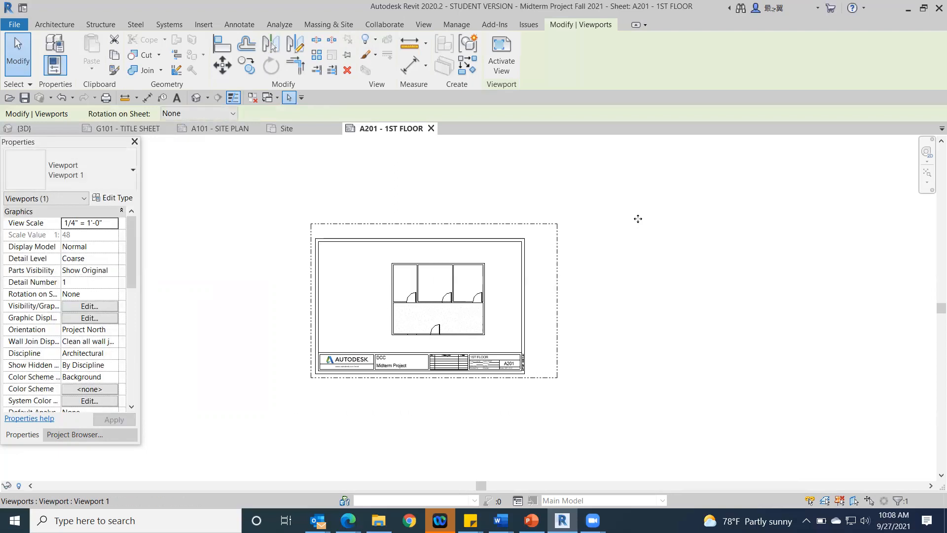
pyautogui.press('Left')
pyautogui.press('Left')
pyautogui.press('Left')
pyautogui.press('Left')
pyautogui.press('Left')
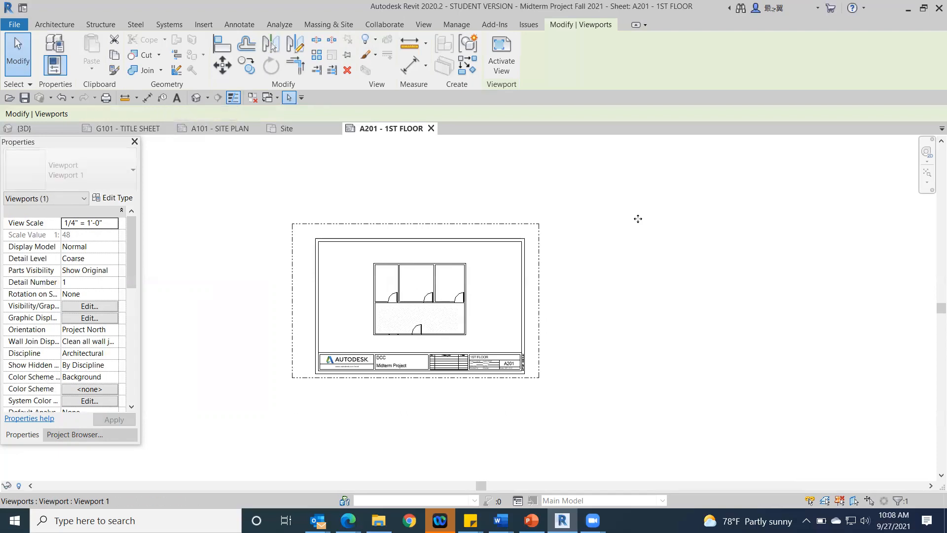
pyautogui.press('Left')
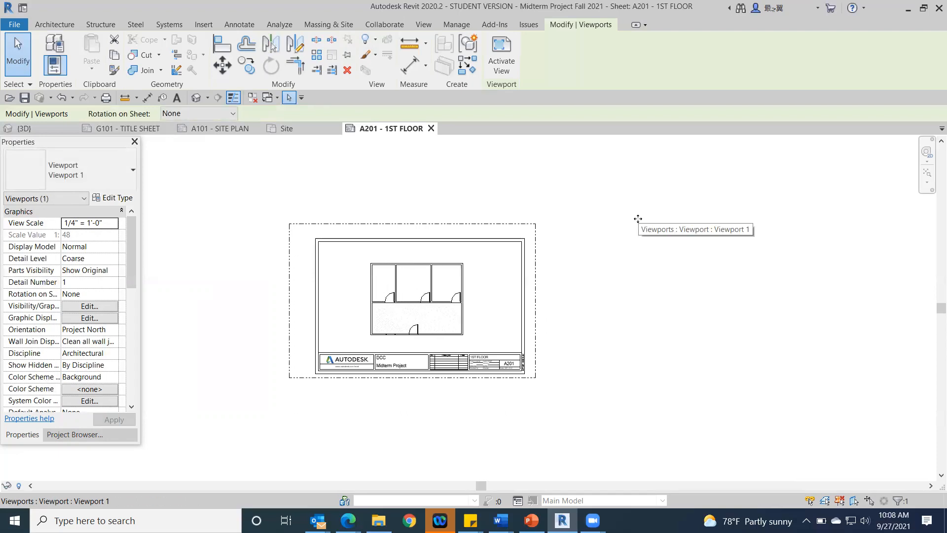
pyautogui.press('Right')
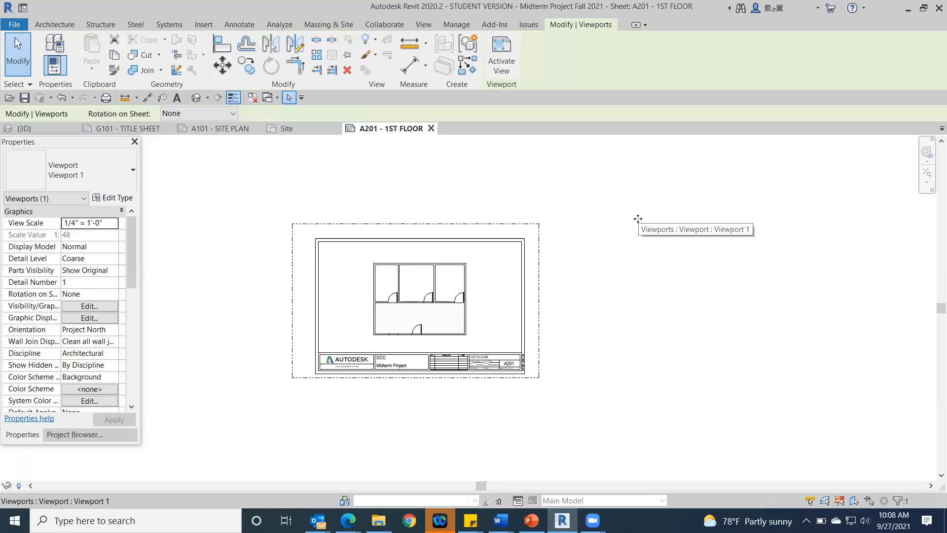
# Step: Shorten the Level 1 viewport's title line to a short stub at its west end and deselect the viewport
pyautogui.scroll(-3, 276, 227)
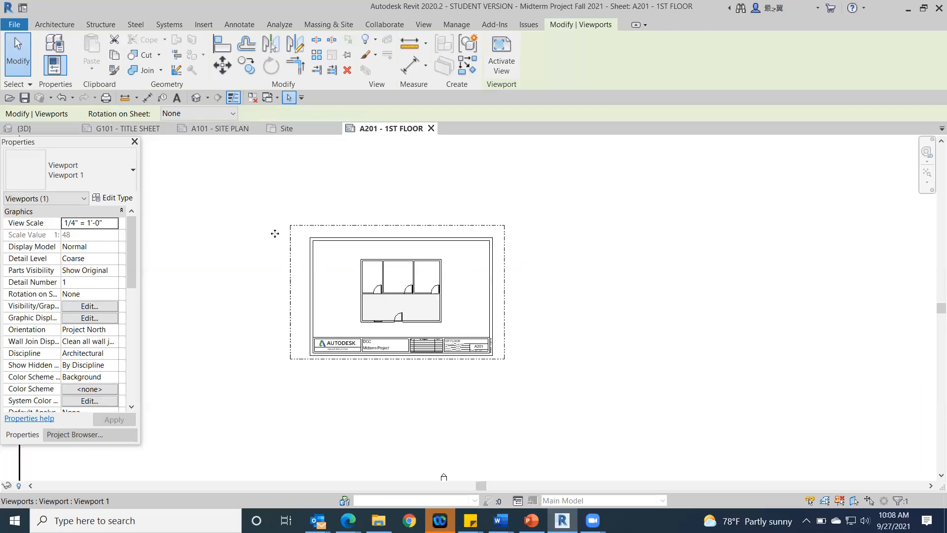
pyautogui.scroll(-2, 266, 224)
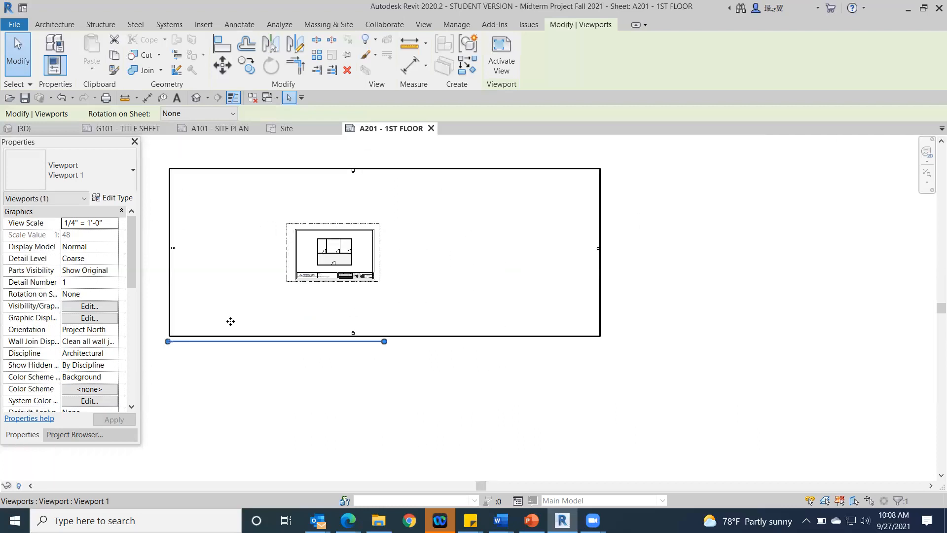
pyautogui.scroll(3, 274, 388)
pyautogui.scroll(1, 294, 370)
pyautogui.moveTo(294, 371); pyautogui.dragTo(454, 410, button='middle')
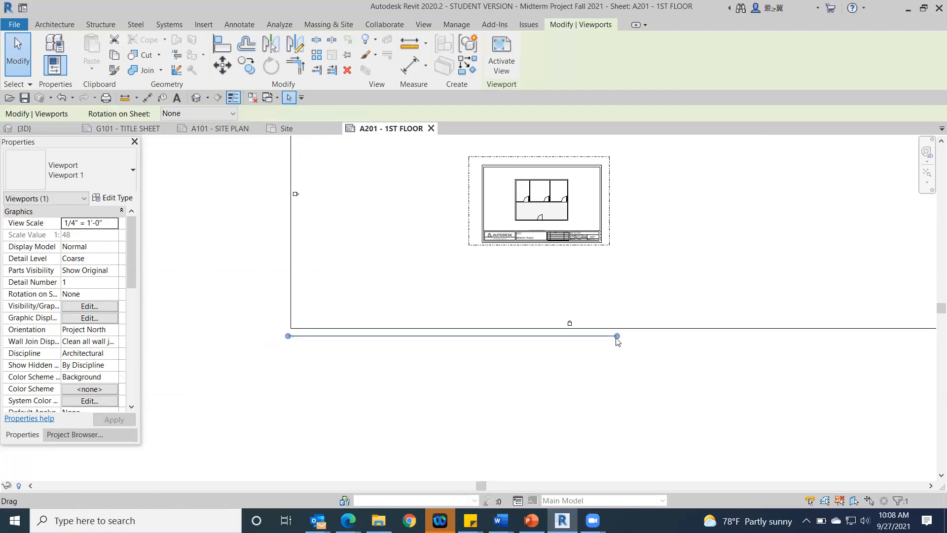
pyautogui.moveTo(617, 336); pyautogui.dragTo(301, 380)
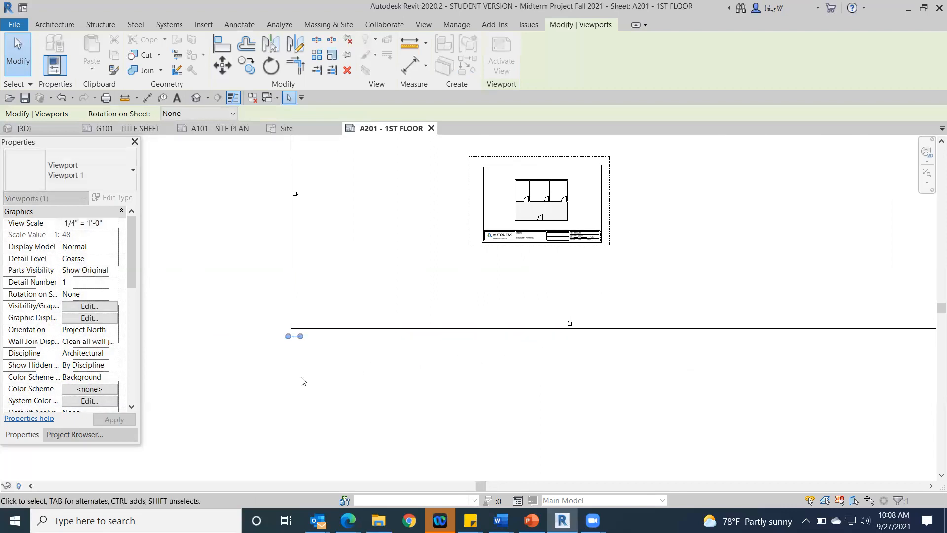
pyautogui.click(192, 217)
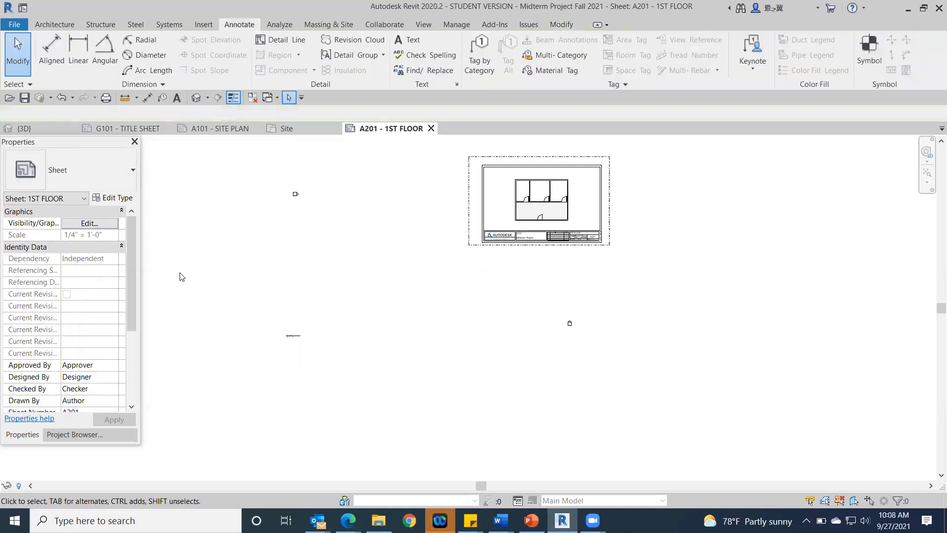
# Step: Move the Level 1 viewport title to just below the floor plan's southwest corner, above the title block
pyautogui.moveTo(290, 338); pyautogui.dragTo(514, 218)
pyautogui.scroll(2, 520, 235)
pyautogui.scroll(-2, 573, 309)
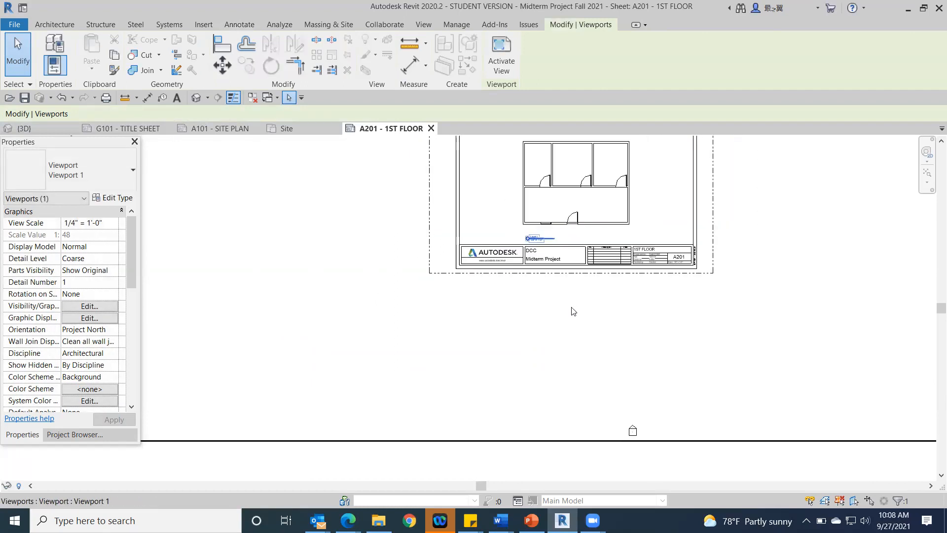
pyautogui.moveTo(561, 312); pyautogui.dragTo(401, 355, button='middle')
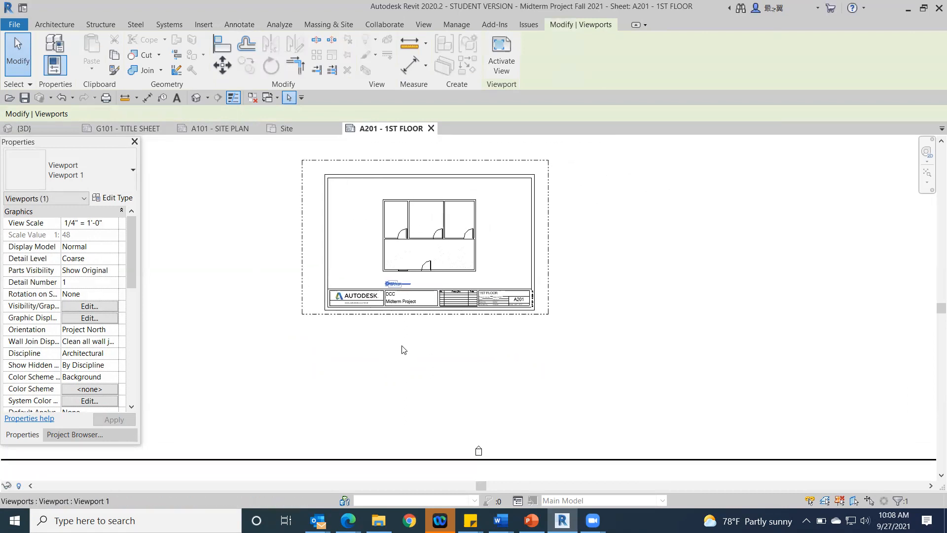
pyautogui.scroll(-2, 568, 312)
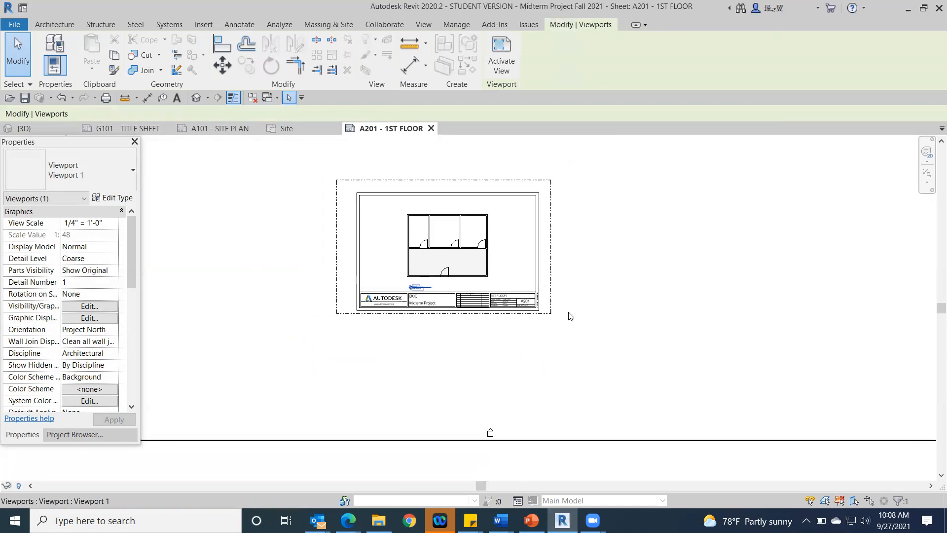
pyautogui.scroll(-1, 674, 348)
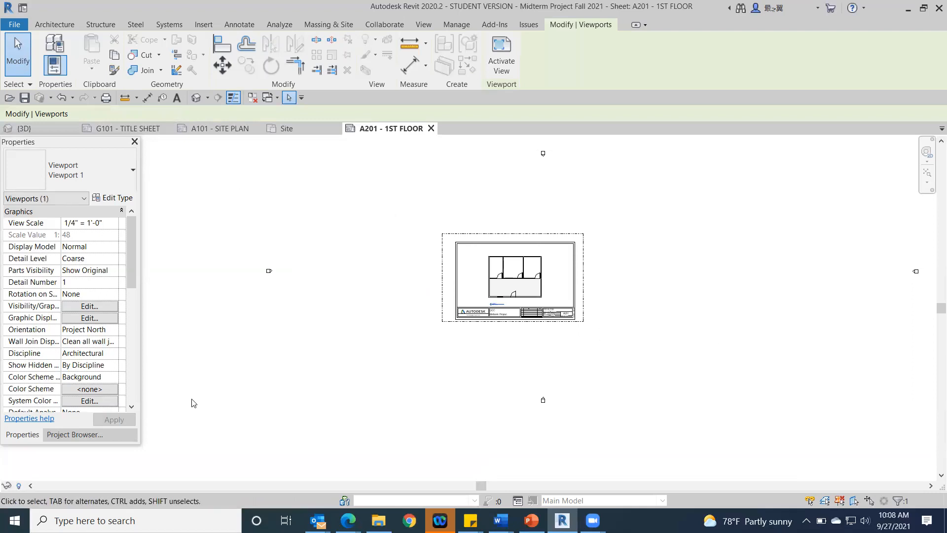
pyautogui.scroll(4, 515, 313)
pyautogui.moveTo(595, 331); pyautogui.dragTo(609, 359, button='middle')
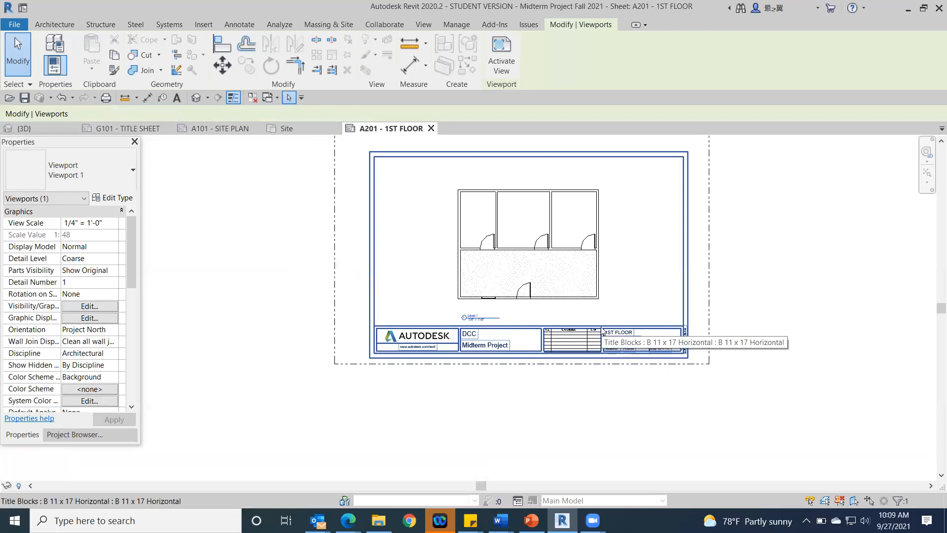
pyautogui.scroll(-3, 597, 305)
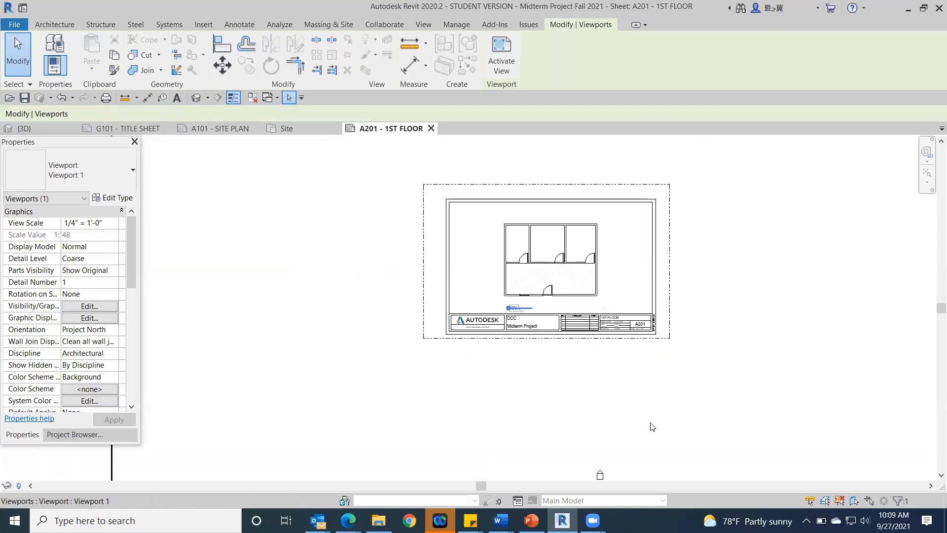
pyautogui.scroll(-2, 598, 409)
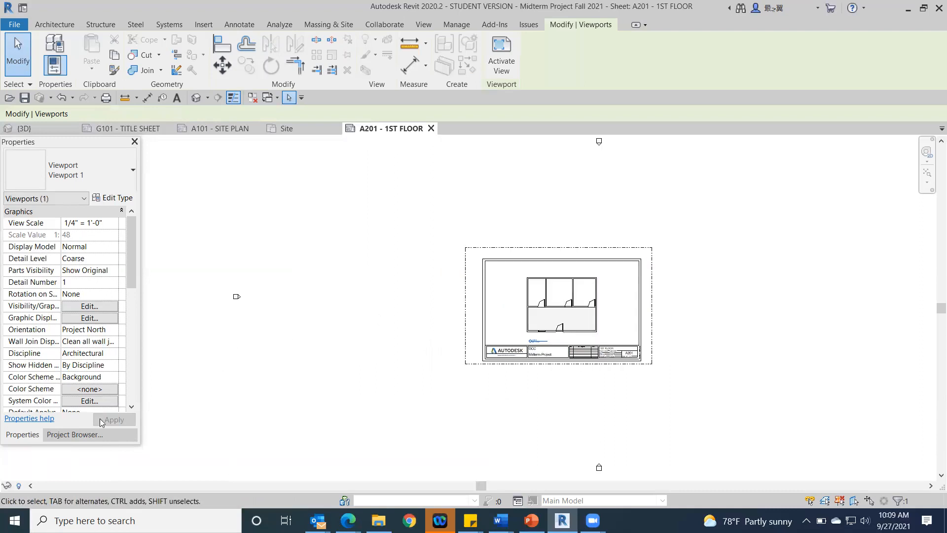
# Step: Nudge the Level 1 viewport slightly upward on the A201 sheet and deselect it
pyautogui.click(300, 341)
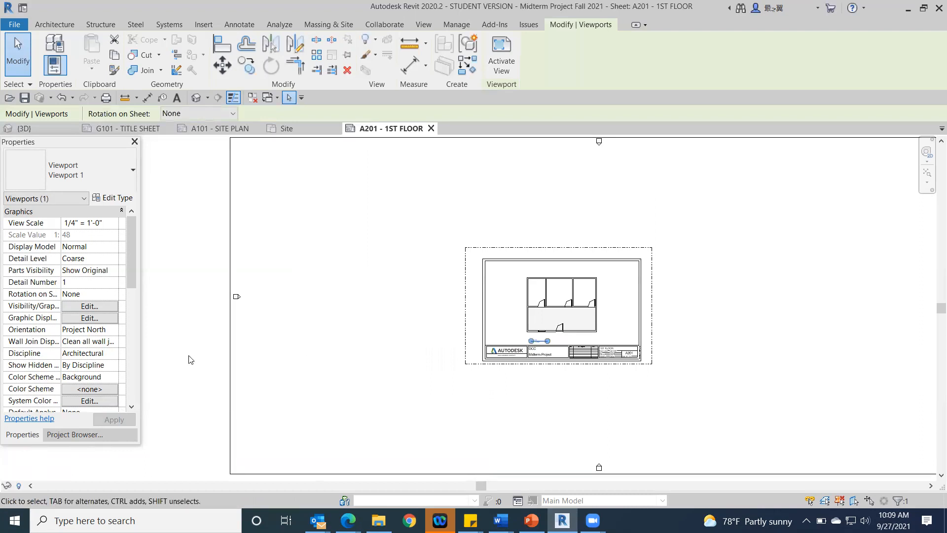
pyautogui.press('Up')
pyautogui.press('Up')
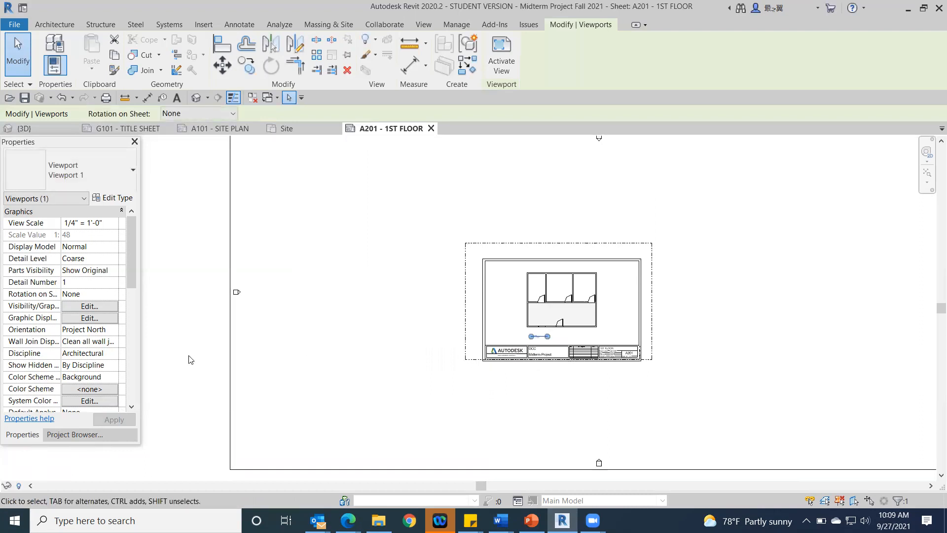
pyautogui.click(183, 380)
pyautogui.scroll(4, 559, 356)
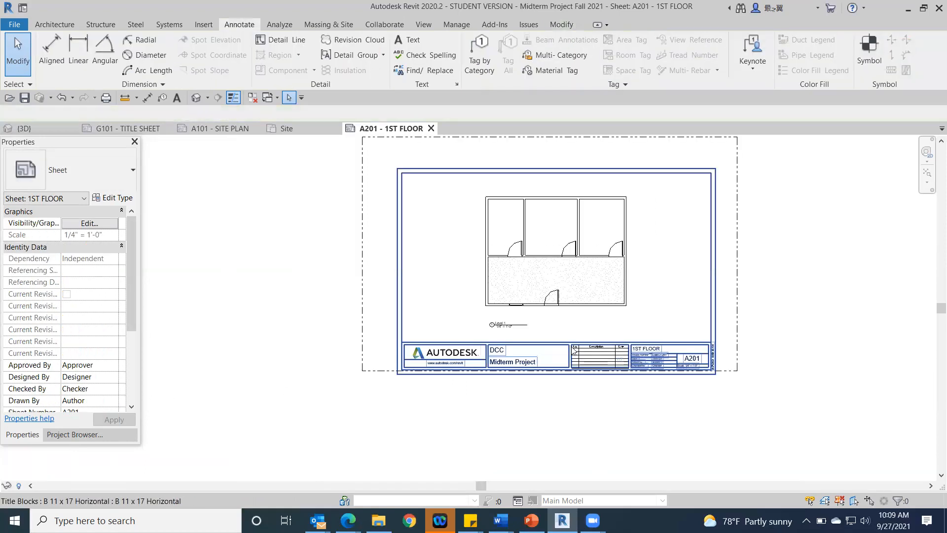
pyautogui.scroll(2, 527, 345)
pyautogui.scroll(-3, 539, 284)
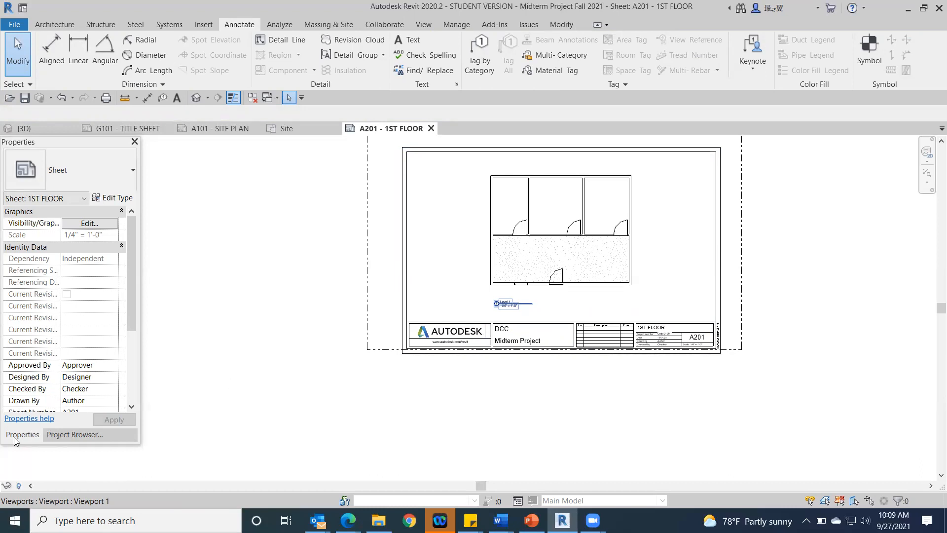
# Step: Open the Level 1 floor plan view and frame the building for dimensioning
pyautogui.click(83, 435)
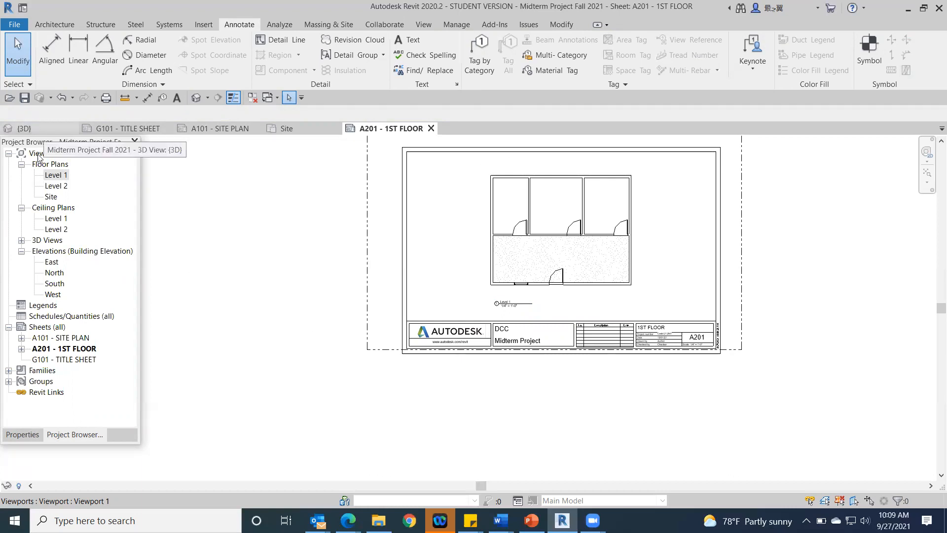
pyautogui.doubleClick(48, 175)
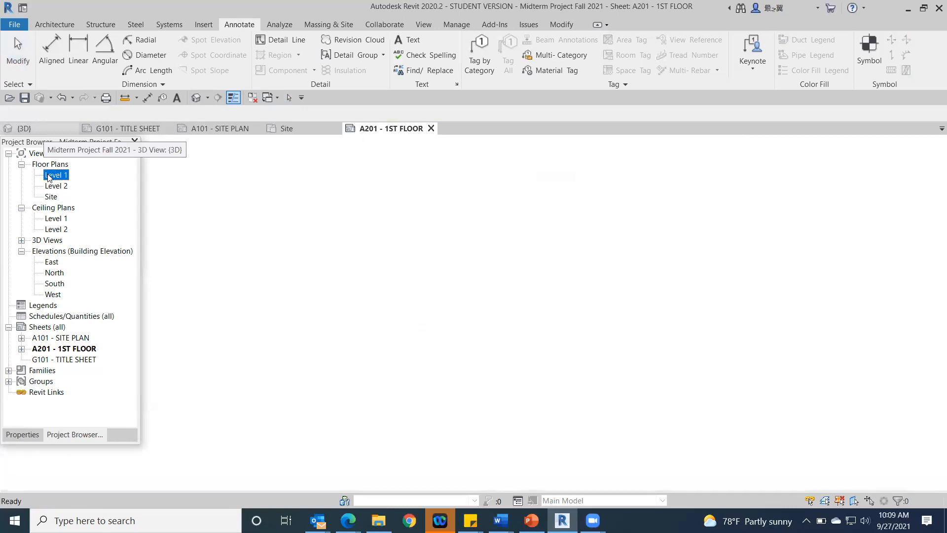
pyautogui.scroll(5, 393, 262)
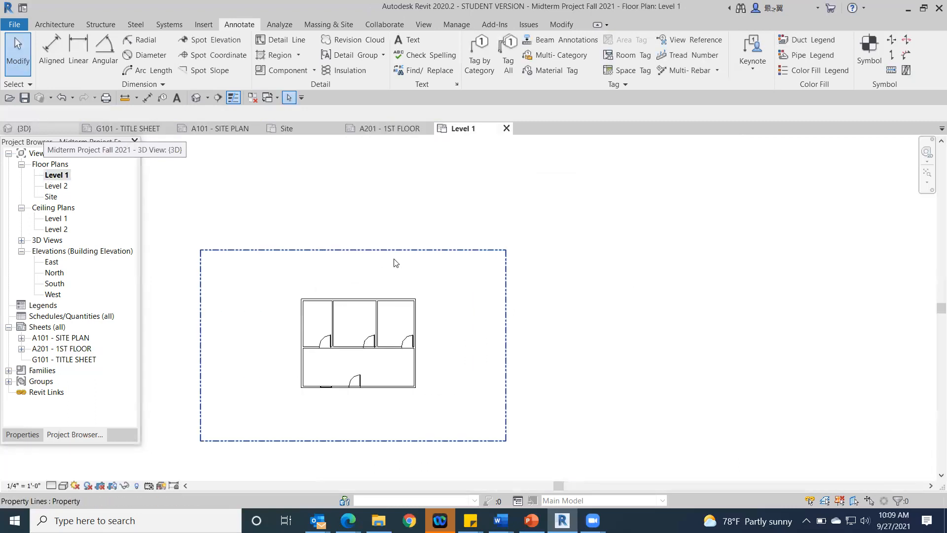
pyautogui.moveTo(402, 262); pyautogui.dragTo(625, 147, button='middle')
pyautogui.scroll(1, 638, 219)
pyautogui.moveTo(676, 267); pyautogui.dragTo(731, 229, button='middle')
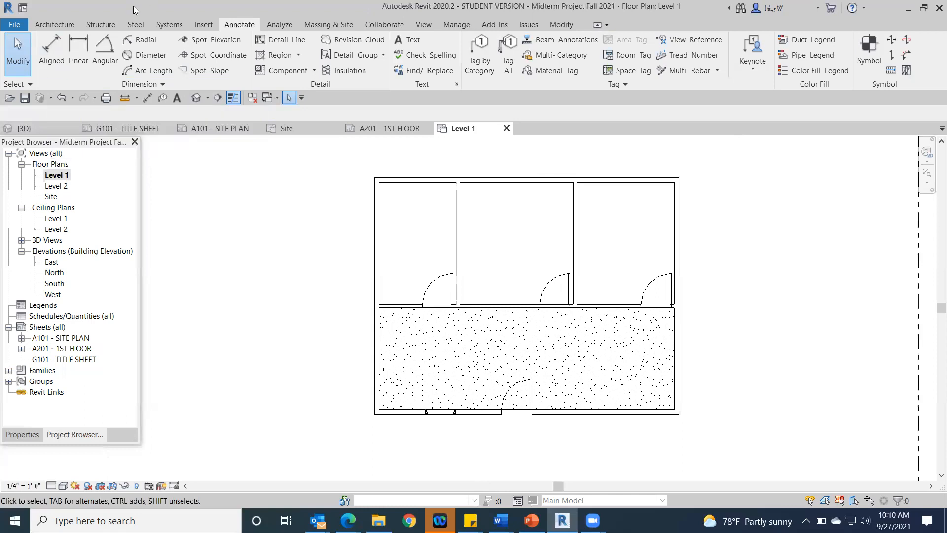
# Step: Add an aligned dimension east of the building for its overall depth, measured to the outer faces of the north and south walls
pyautogui.click(52, 49)
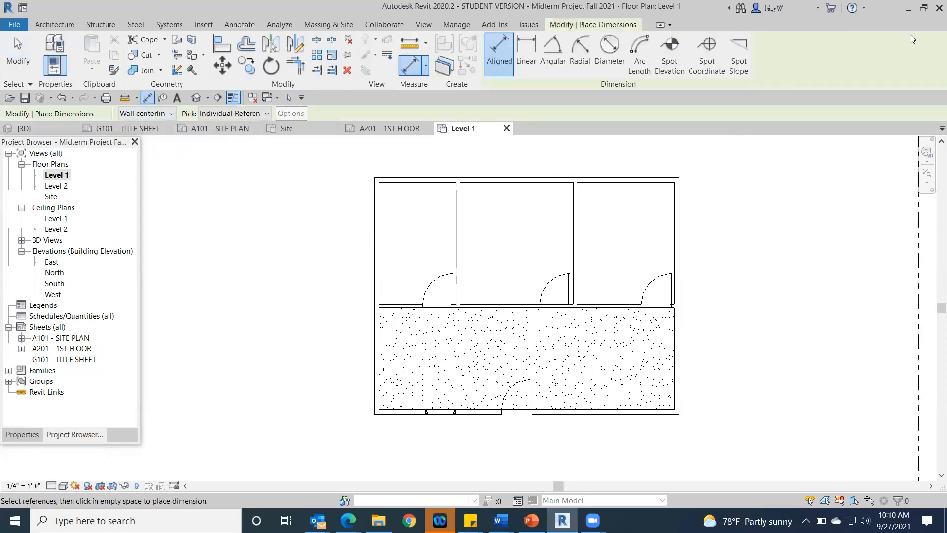
pyautogui.click(653, 179)
pyautogui.click(648, 410)
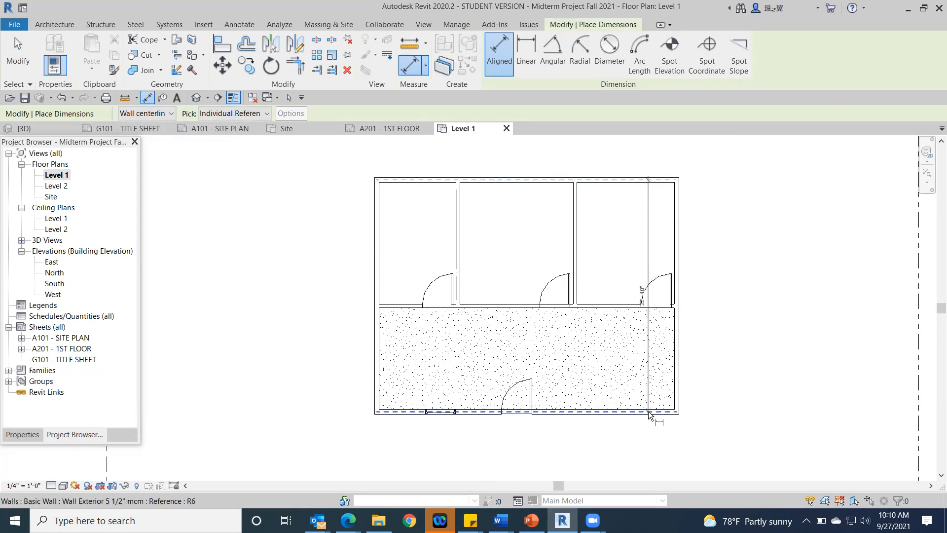
pyautogui.click(698, 405)
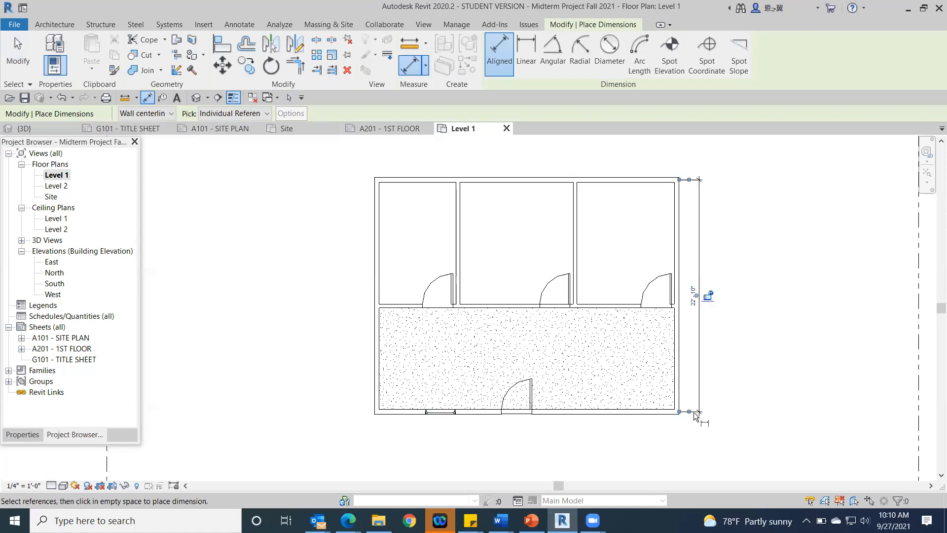
pyautogui.click(689, 413)
pyautogui.moveTo(691, 179); pyautogui.dragTo(691, 178)
# Step: Add an aligned dimension north of the building for its overall width, measured to the outer faces of the west and east walls
pyautogui.click(678, 206)
pyautogui.click(376, 235)
pyautogui.moveTo(457, 138); pyautogui.dragTo(445, 248, button='middle')
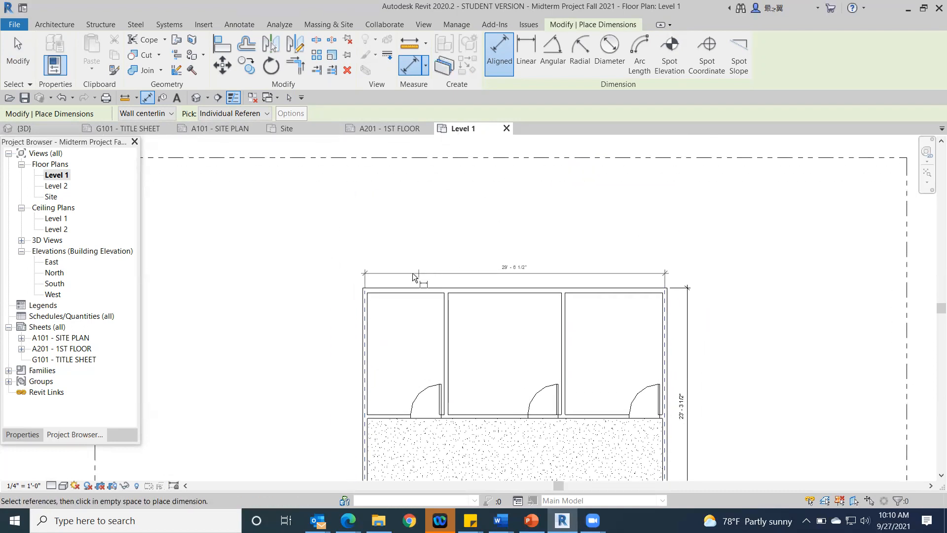
pyautogui.click(406, 273)
pyautogui.moveTo(365, 284); pyautogui.dragTo(371, 283)
pyautogui.moveTo(368, 282); pyautogui.dragTo(362, 281)
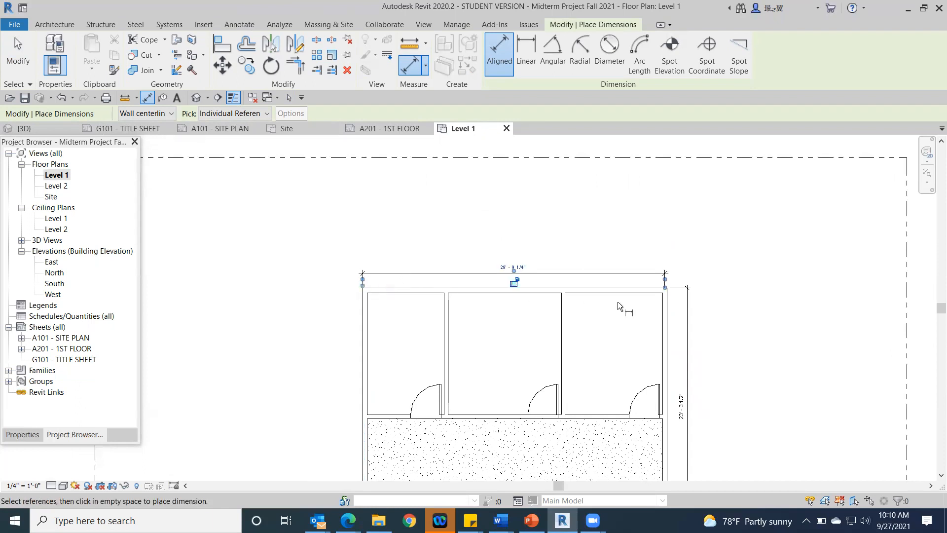
pyautogui.moveTo(664, 281); pyautogui.dragTo(667, 281)
pyautogui.moveTo(777, 300); pyautogui.dragTo(757, 201, button='middle')
pyautogui.scroll(-2, 754, 206)
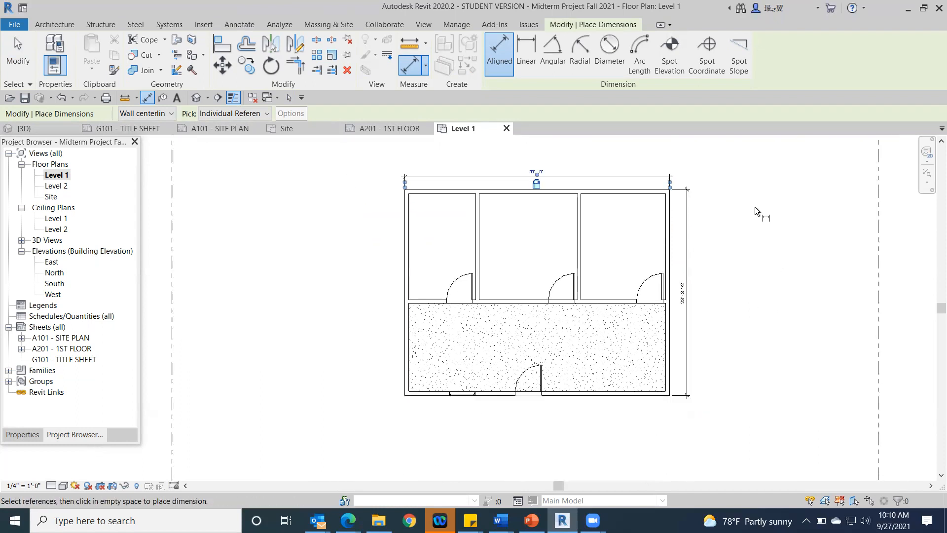
pyautogui.click(17, 64)
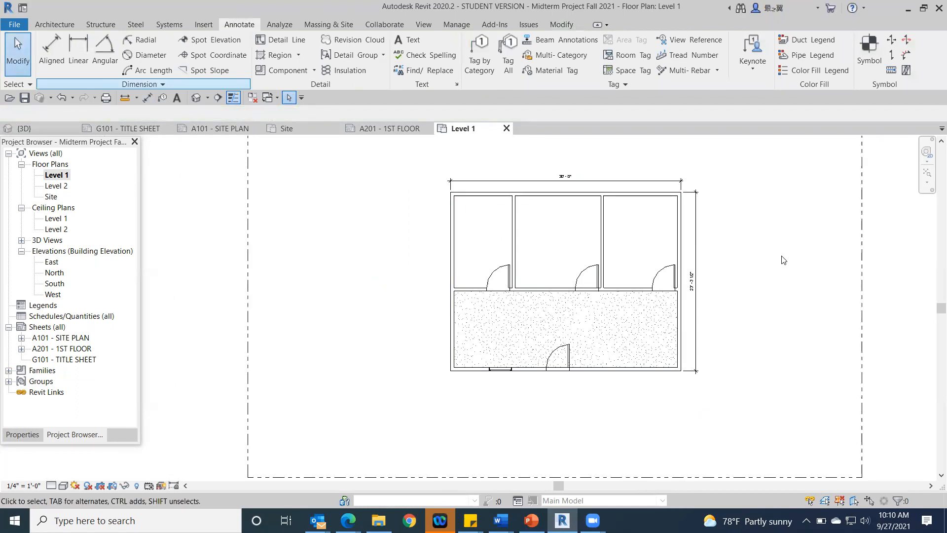
# Step: Dimension the carpeted south room's clear depth near its west end, between the inner faces of the partition and the south wall
pyautogui.scroll(2, 756, 264)
pyautogui.moveTo(711, 277); pyautogui.dragTo(790, 268, button='middle')
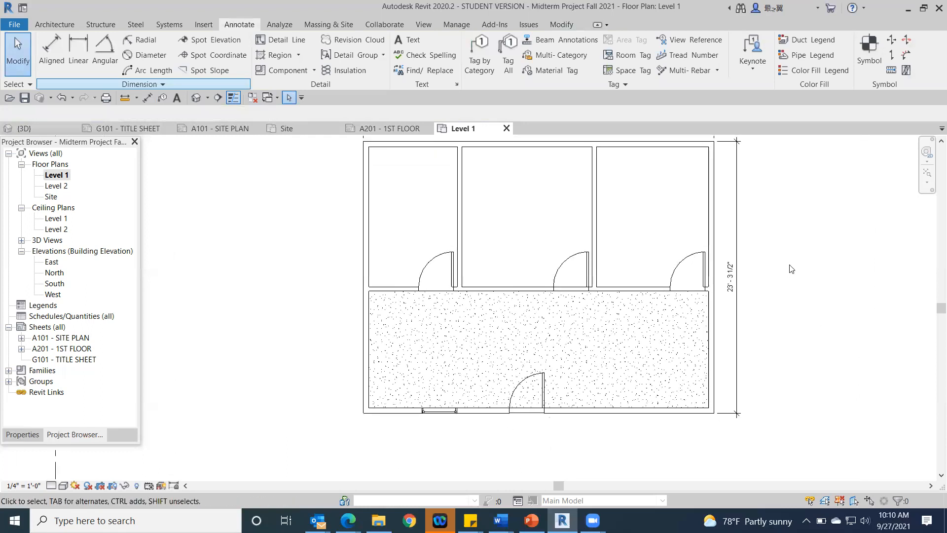
pyautogui.scroll(-1, 720, 320)
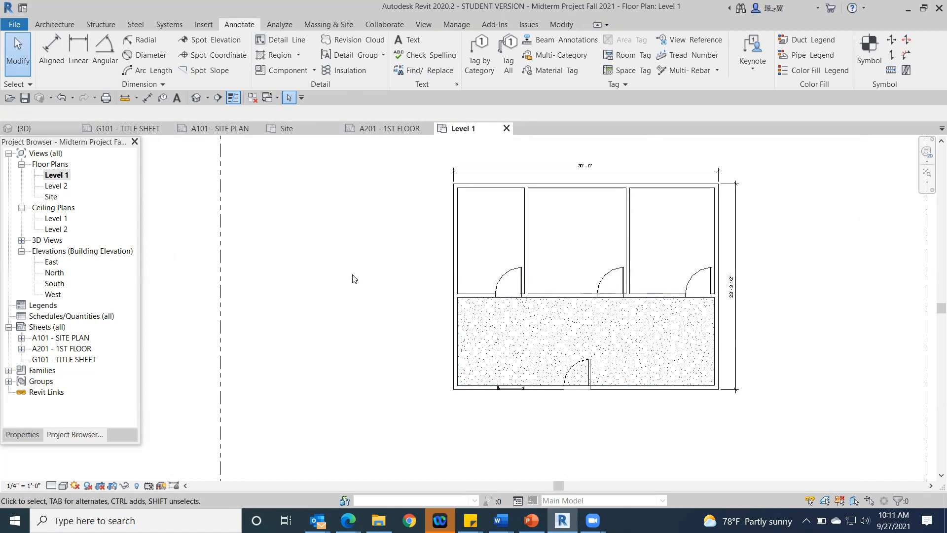
pyautogui.scroll(-2, 348, 277)
pyautogui.scroll(2, 483, 312)
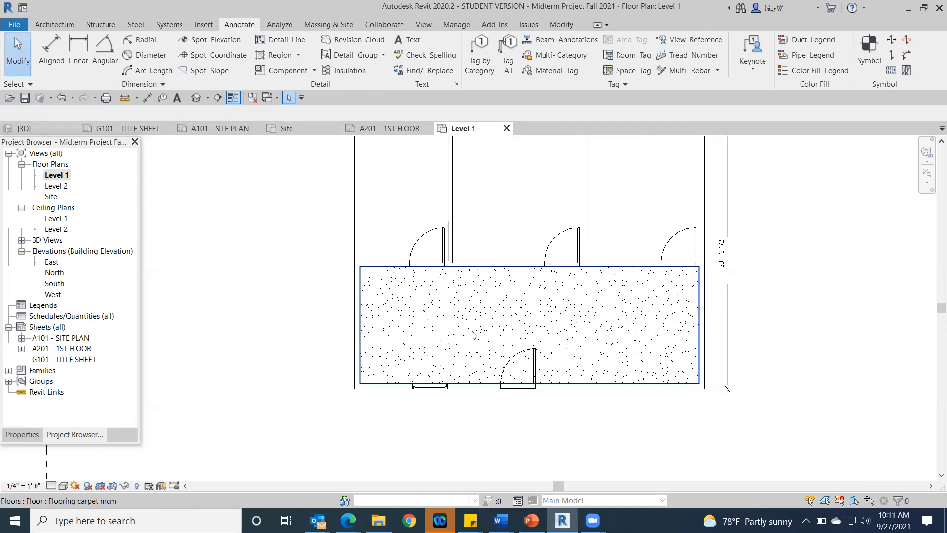
pyautogui.click(58, 50)
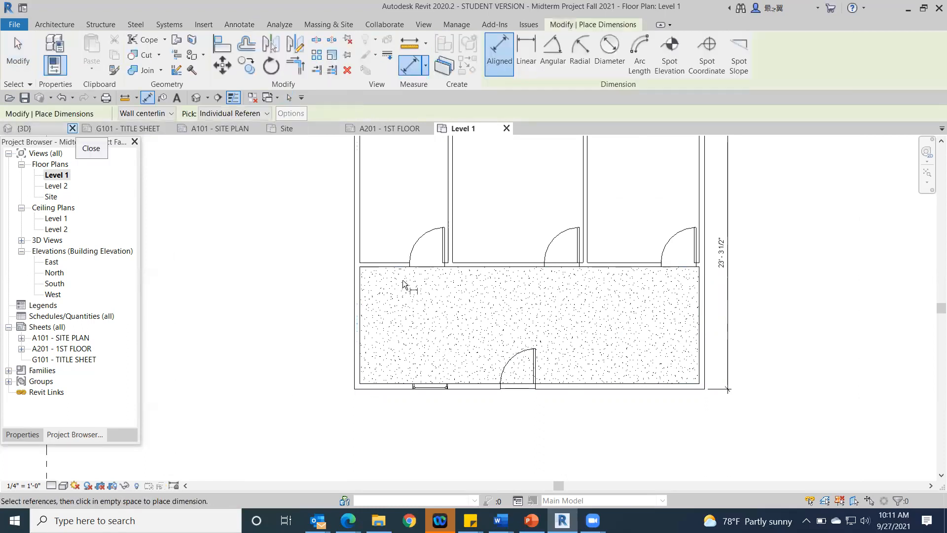
pyautogui.click(380, 386)
pyautogui.click(384, 380)
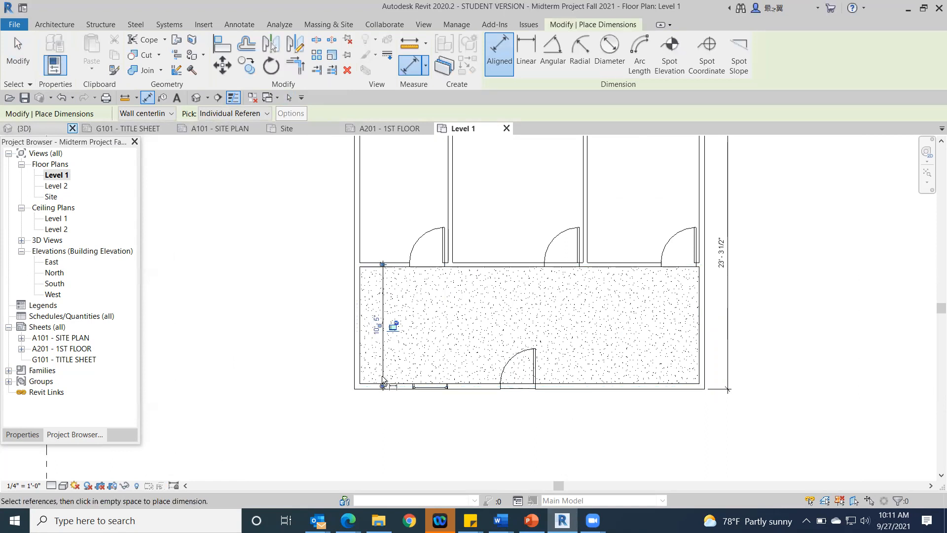
pyautogui.click(382, 265)
pyautogui.scroll(3, 282, 344)
pyautogui.click(23, 62)
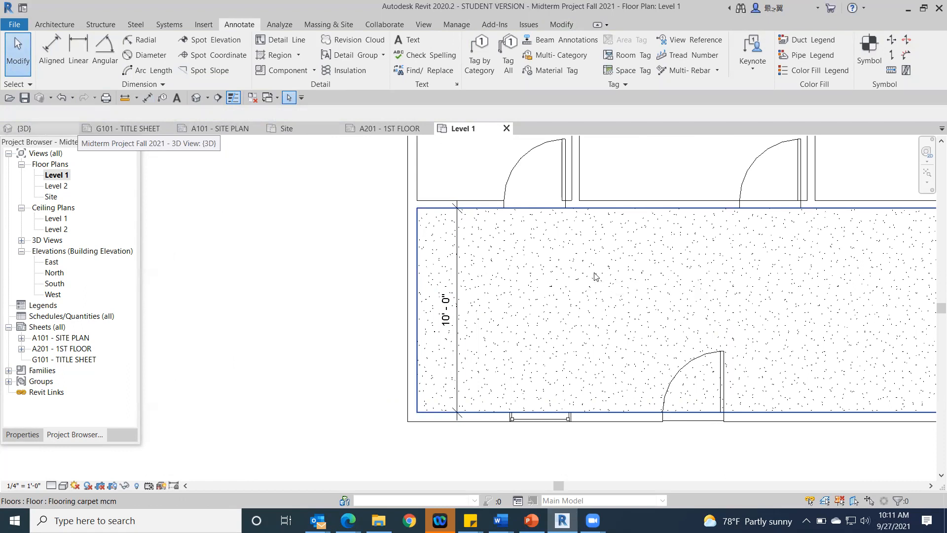
pyautogui.scroll(-1, 592, 275)
pyautogui.moveTo(591, 275); pyautogui.dragTo(380, 304, button='middle')
pyautogui.scroll(-2, 385, 303)
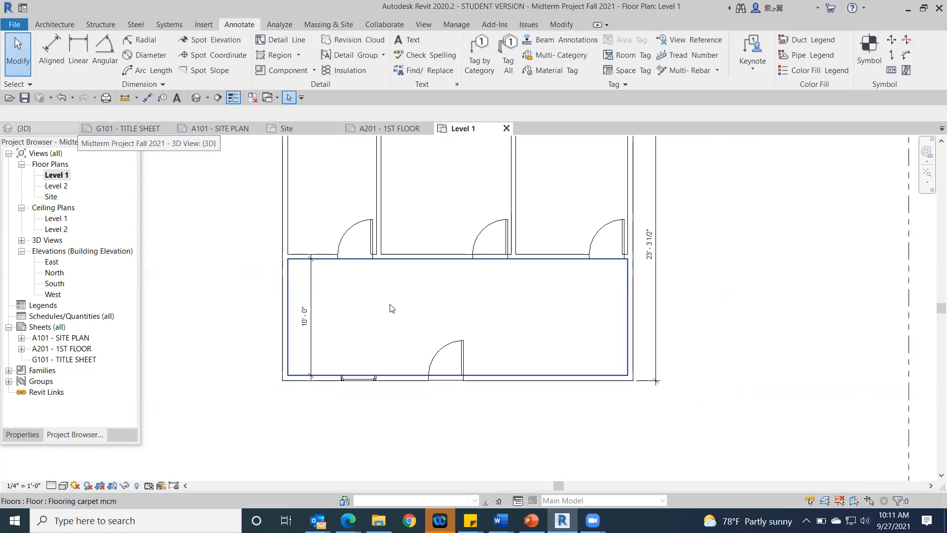
pyautogui.scroll(-1, 392, 311)
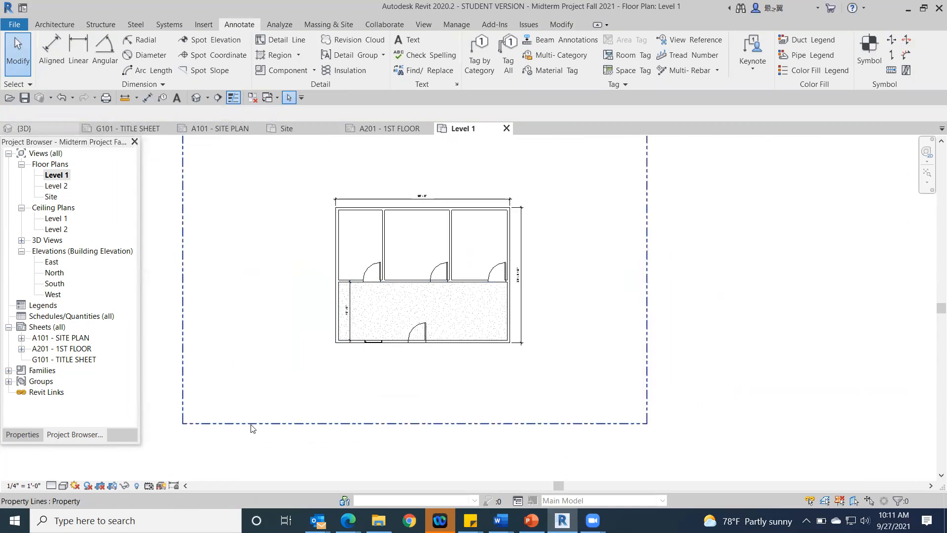
pyautogui.scroll(2, 440, 349)
pyautogui.moveTo(440, 349); pyautogui.dragTo(571, 413, button='middle')
pyautogui.scroll(-1, 569, 412)
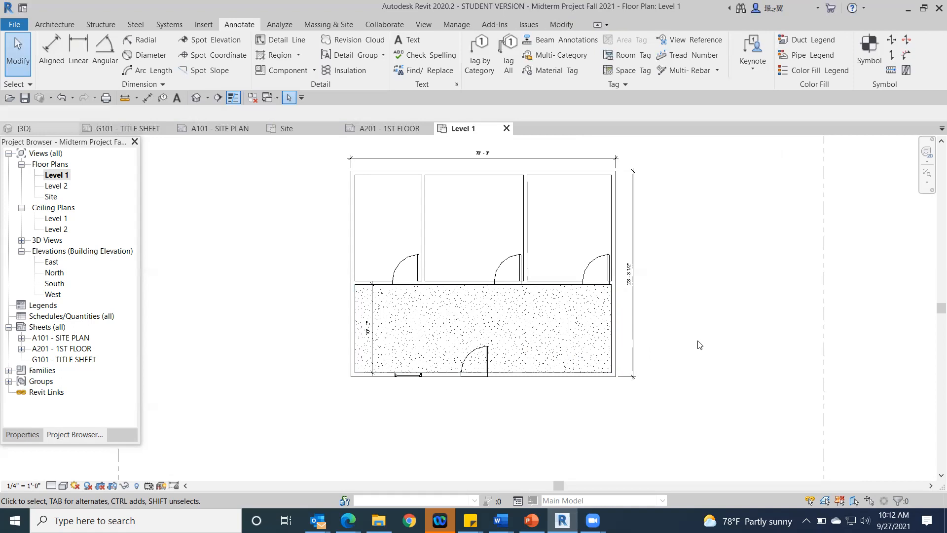
pyautogui.press('v')
pyautogui.press('g')
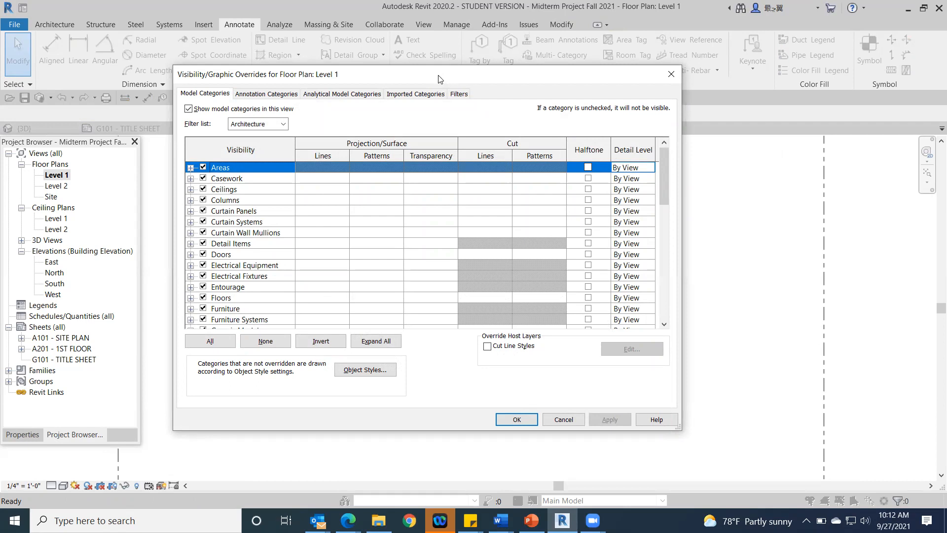
pyautogui.moveTo(441, 79); pyautogui.dragTo(715, 81)
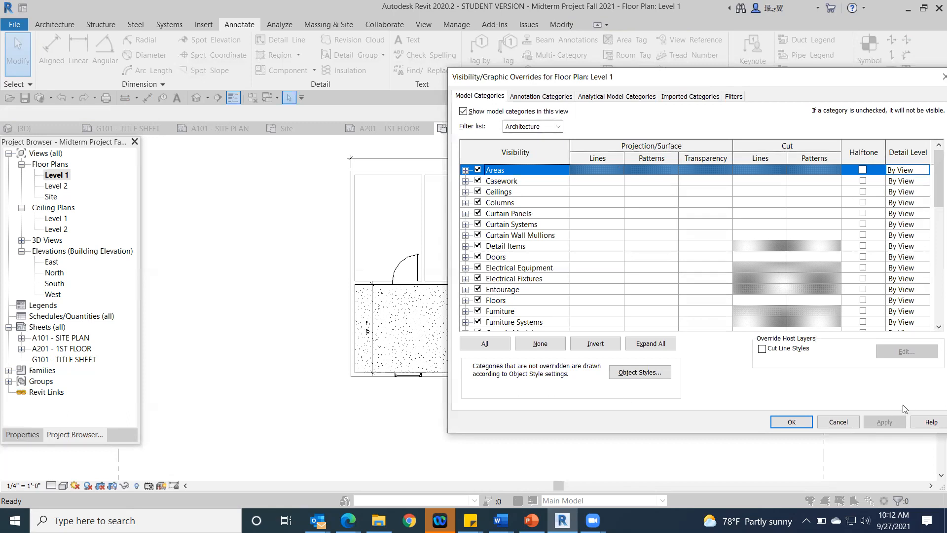
pyautogui.click(840, 422)
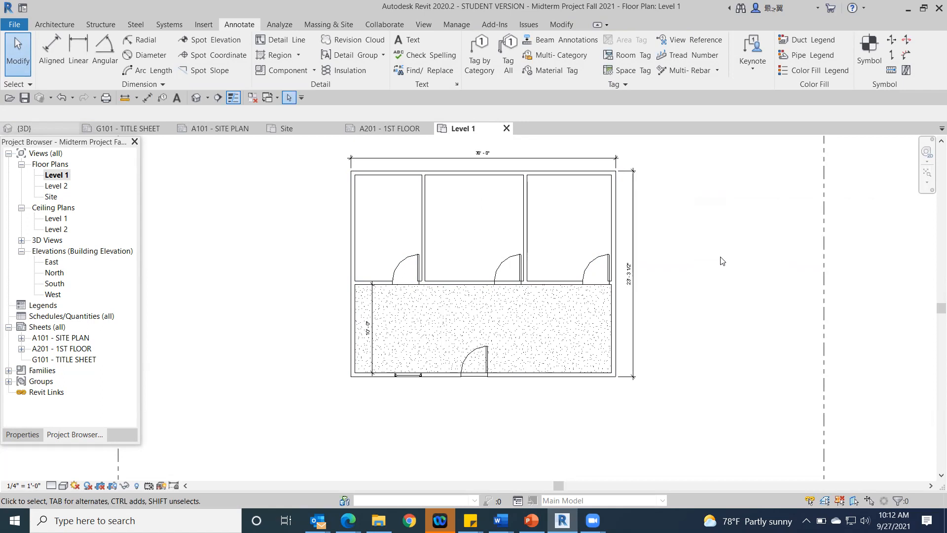
pyautogui.press('v')
pyautogui.press('g')
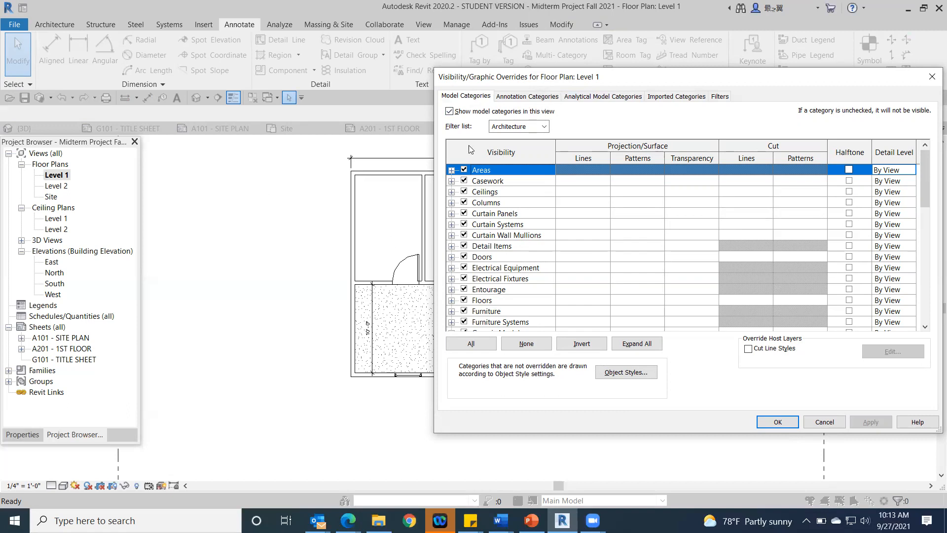
pyautogui.click(464, 300)
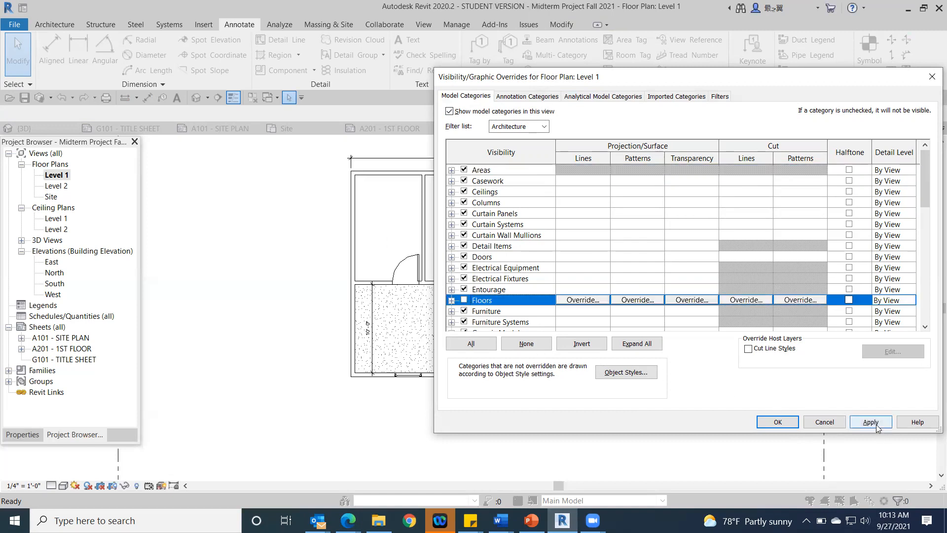
pyautogui.click(876, 422)
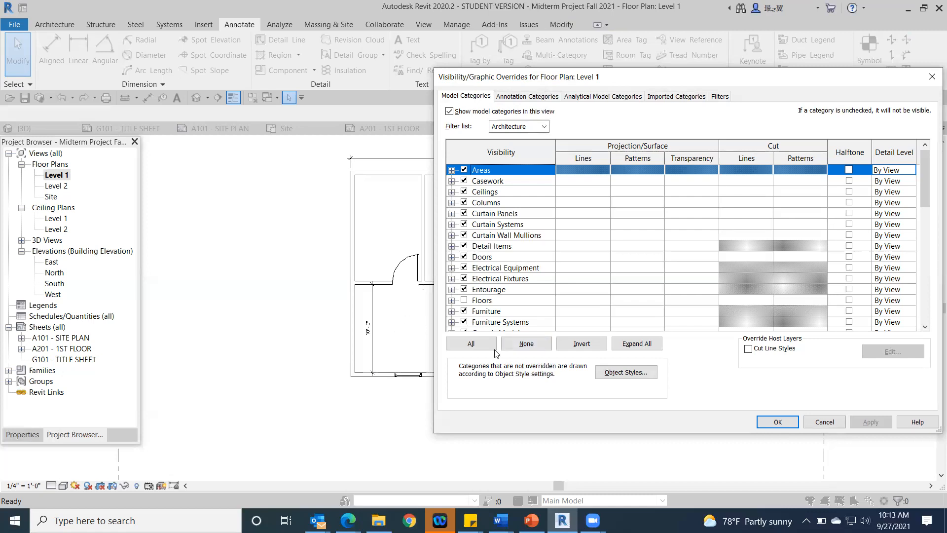
pyautogui.click(811, 422)
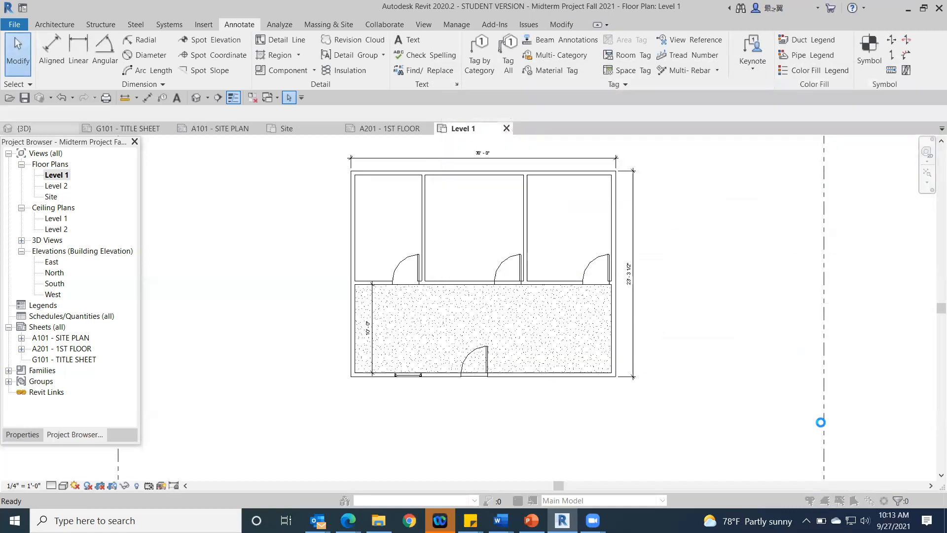
pyautogui.click(541, 308)
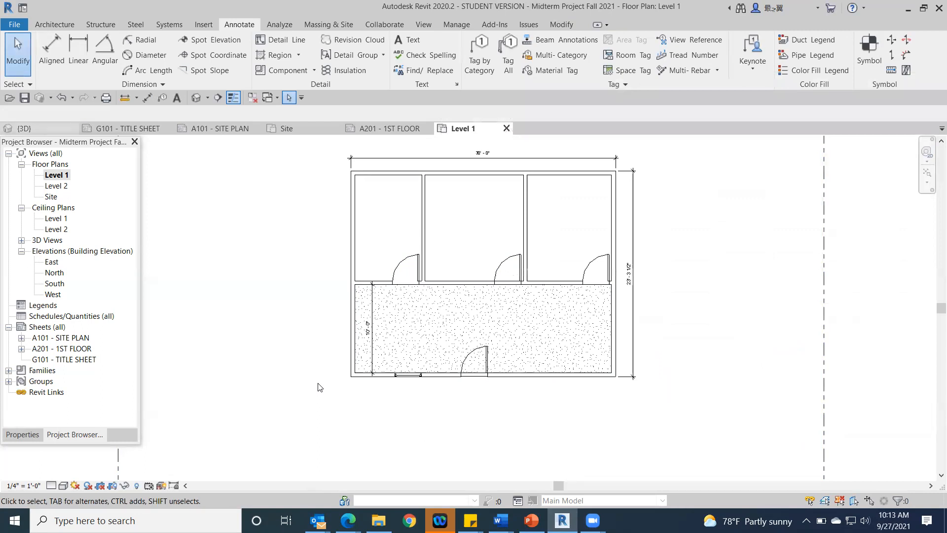
# Step: Turn off the visibility of the Floors model category in the Level 1 plan view
pyautogui.press('v')
pyautogui.press('v')
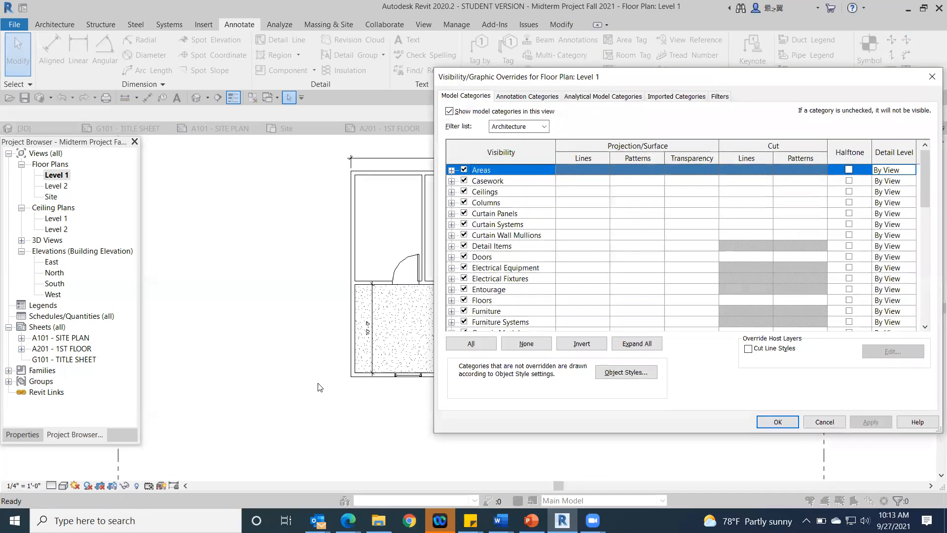
pyautogui.click(463, 300)
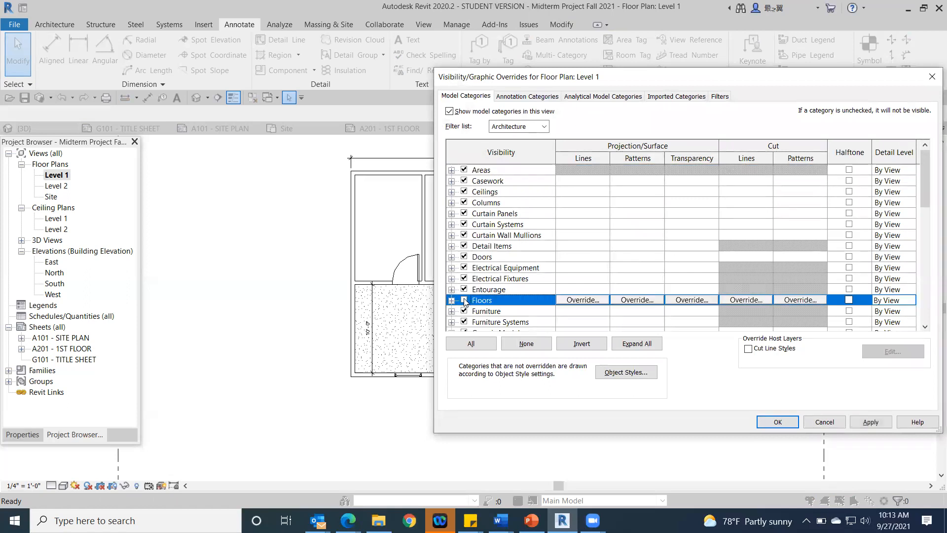
pyautogui.click(786, 423)
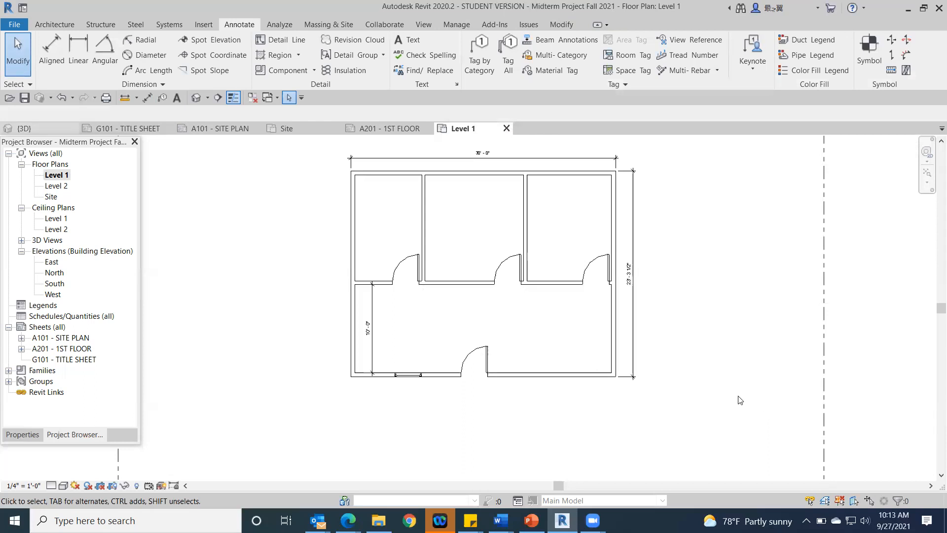
# Step: Hide the property line around the building as an element in the Level 1 view
pyautogui.click(825, 326)
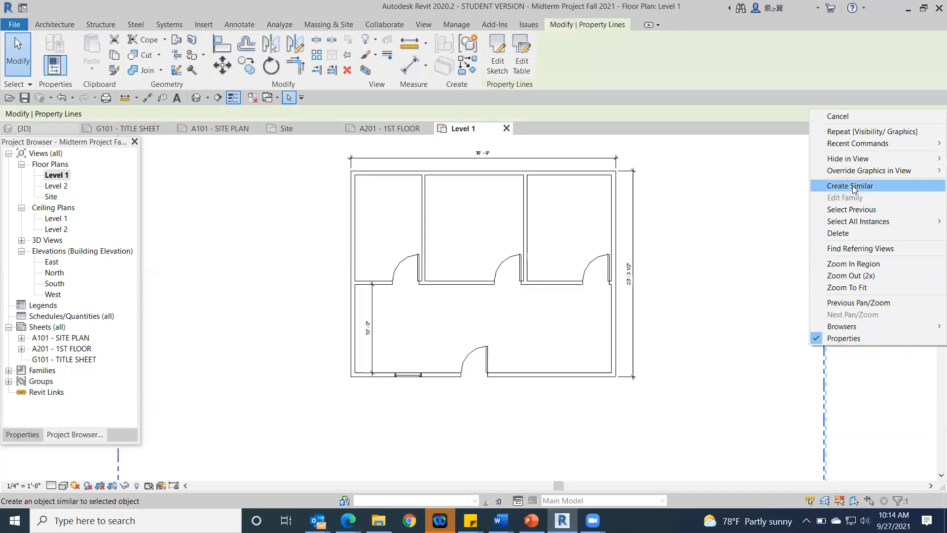
pyautogui.moveTo(850, 161)
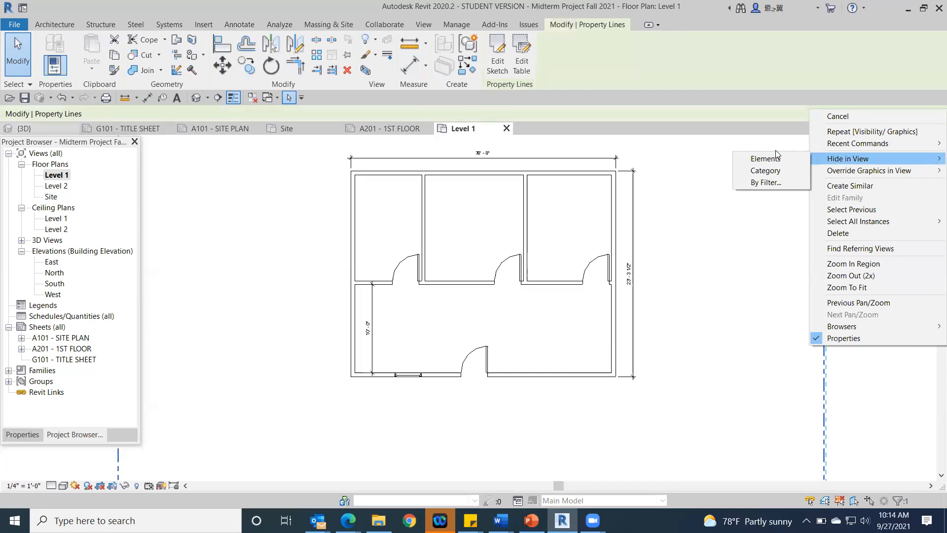
pyautogui.click(755, 159)
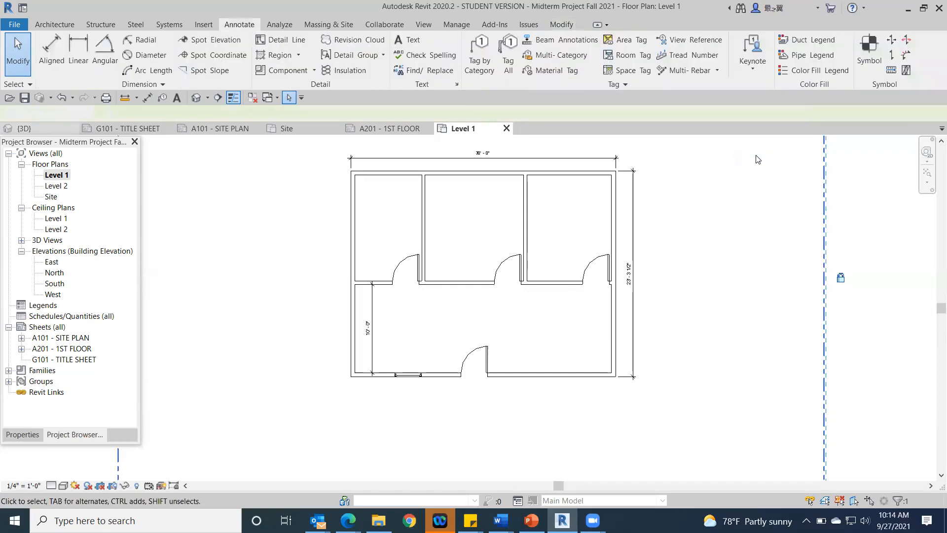
pyautogui.scroll(-5, 815, 271)
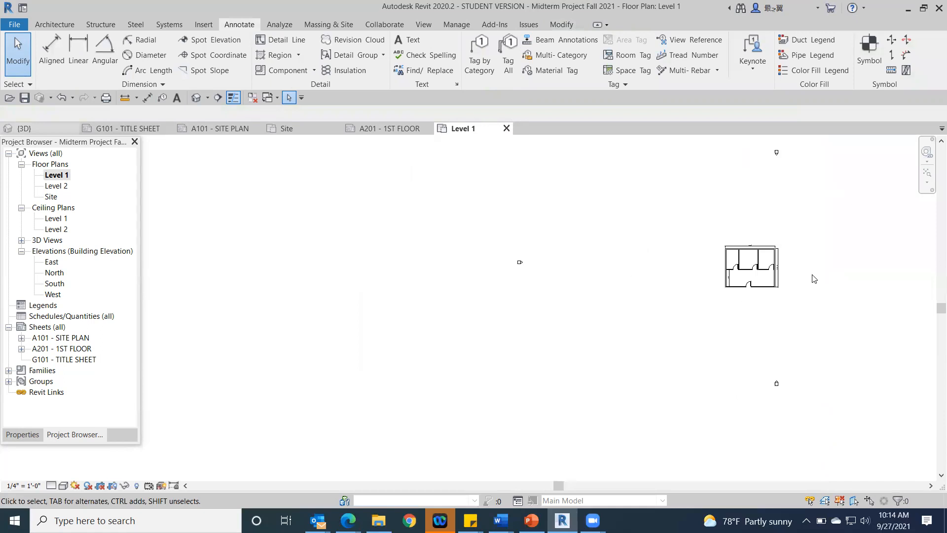
pyautogui.moveTo(816, 281); pyautogui.dragTo(540, 298, button='middle')
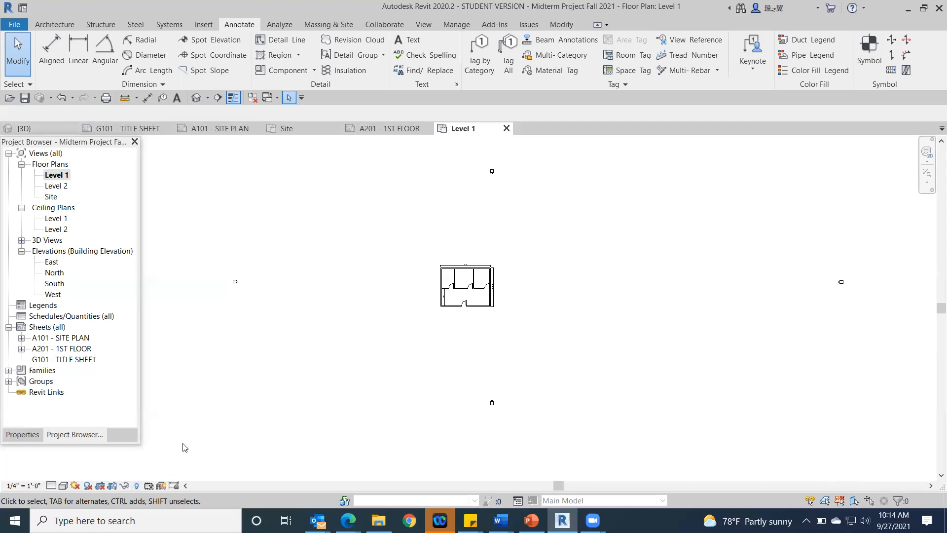
# Step: Reveal the hidden elements, unhide the property line in the Level 1 view, and leave the reveal mode
pyautogui.click(137, 486)
pyautogui.scroll(4, 486, 322)
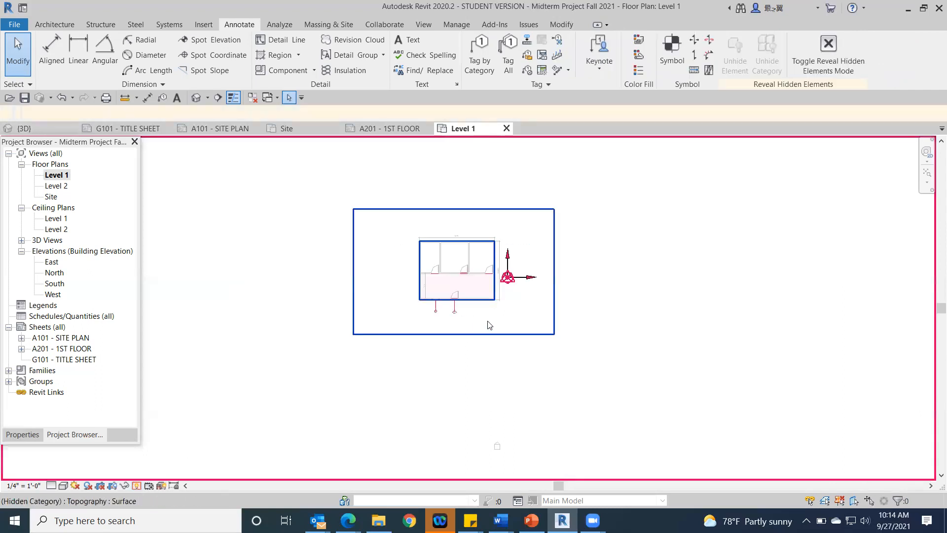
pyautogui.moveTo(522, 318); pyautogui.dragTo(586, 405, button='middle')
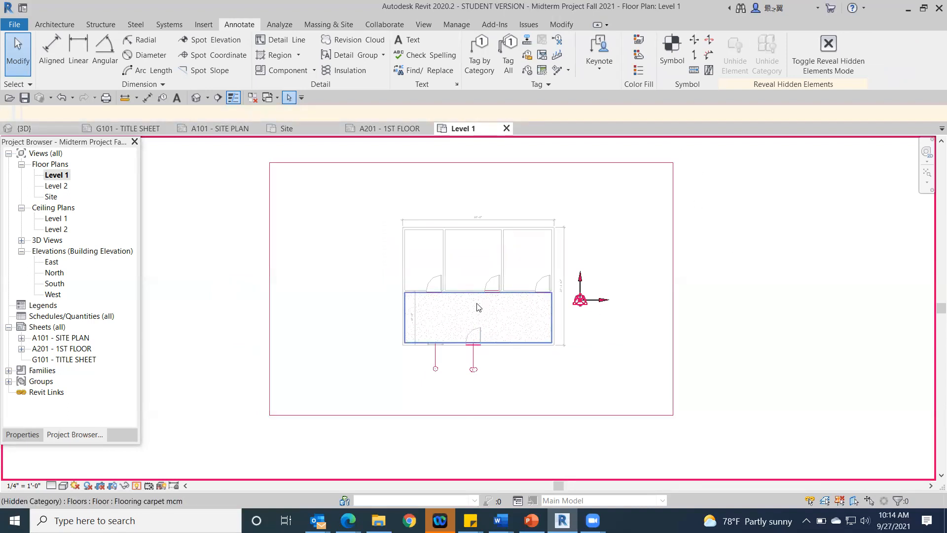
pyautogui.click(628, 164)
pyautogui.rightClick(628, 164)
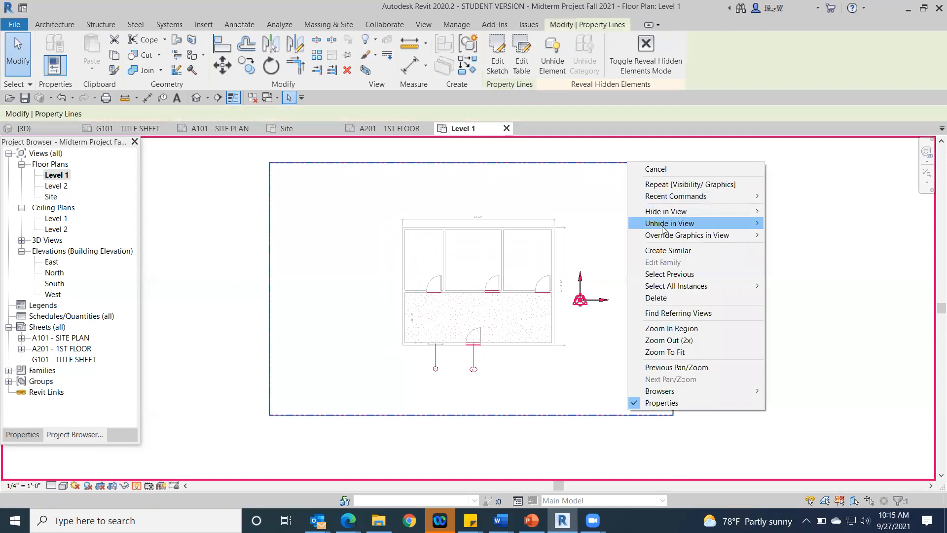
pyautogui.moveTo(671, 226)
pyautogui.click(795, 223)
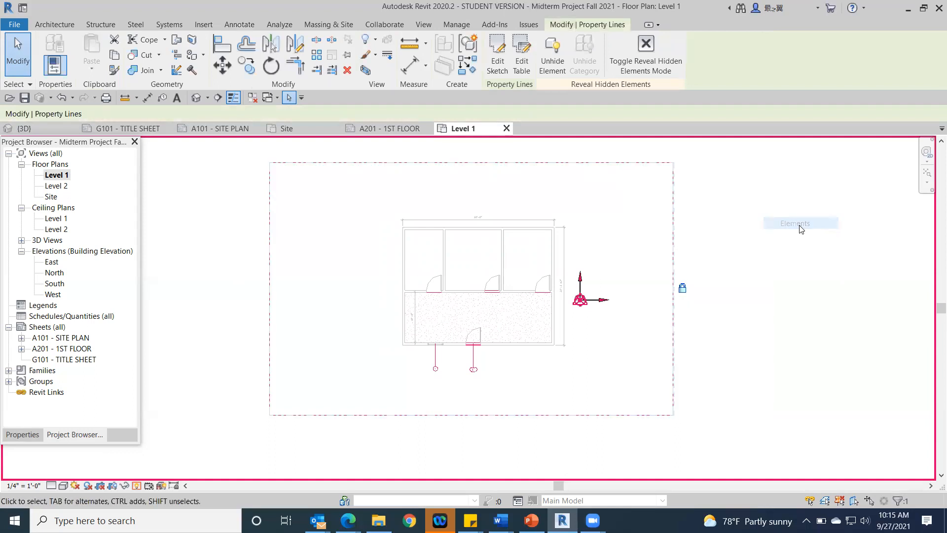
pyautogui.click(137, 486)
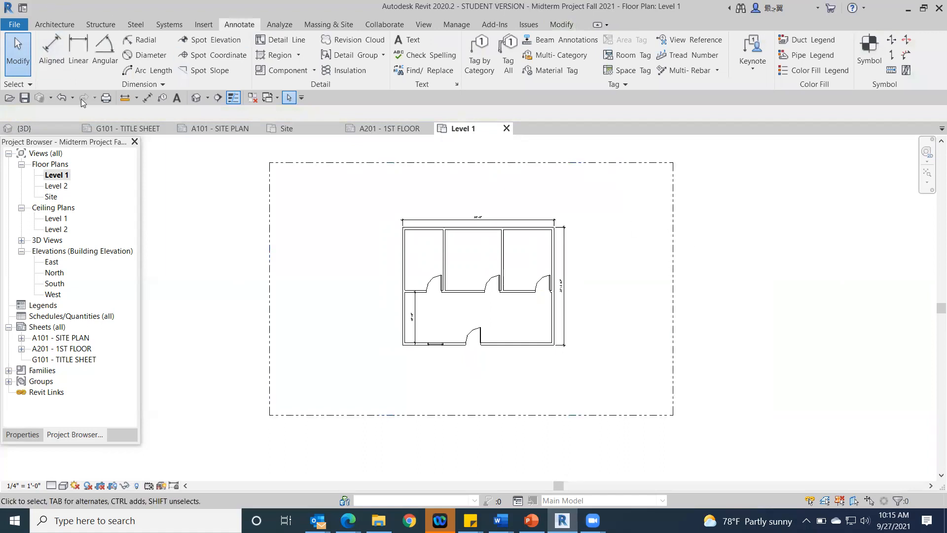
# Step: Undo unhiding the property line and leave the reveal hidden elements mode
pyautogui.click(59, 98)
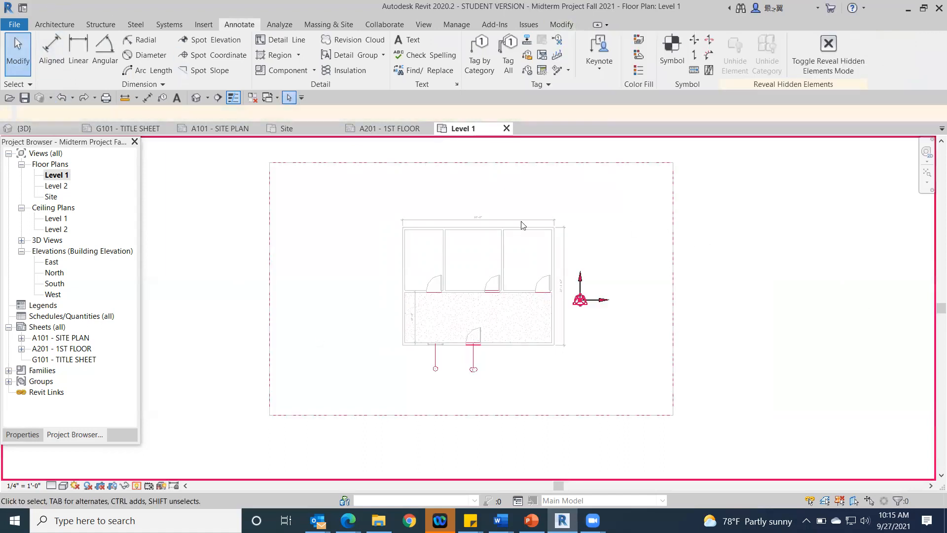
pyautogui.click(60, 98)
pyautogui.click(137, 485)
# Step: Add an aligned dimension south of the building locating the window, from the west wall's outer face to the window's center
pyautogui.scroll(-2, 651, 382)
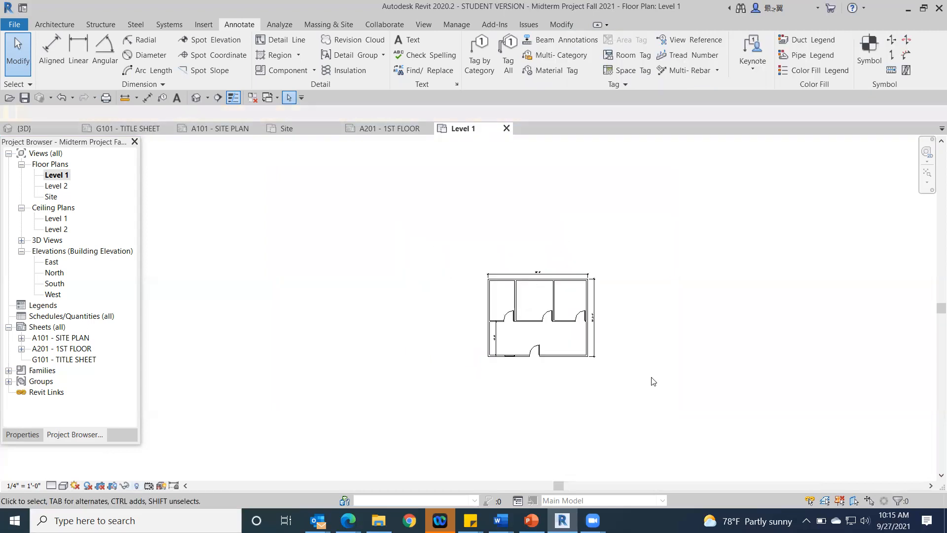
pyautogui.scroll(3, 536, 338)
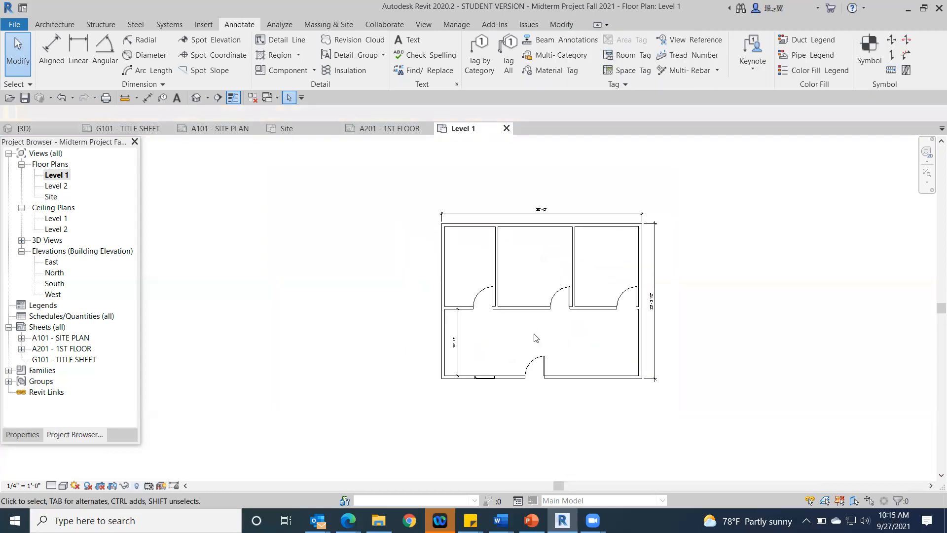
pyautogui.scroll(2, 535, 339)
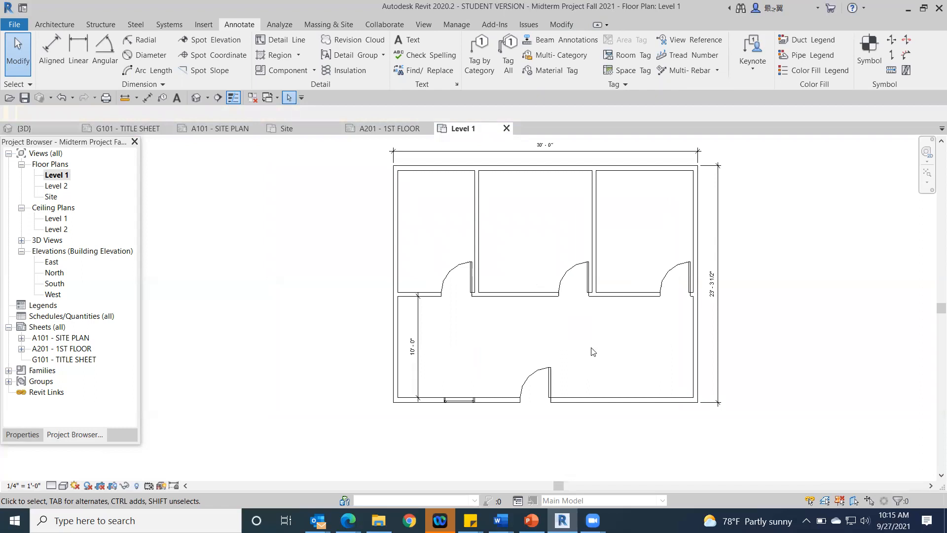
pyautogui.scroll(2, 490, 314)
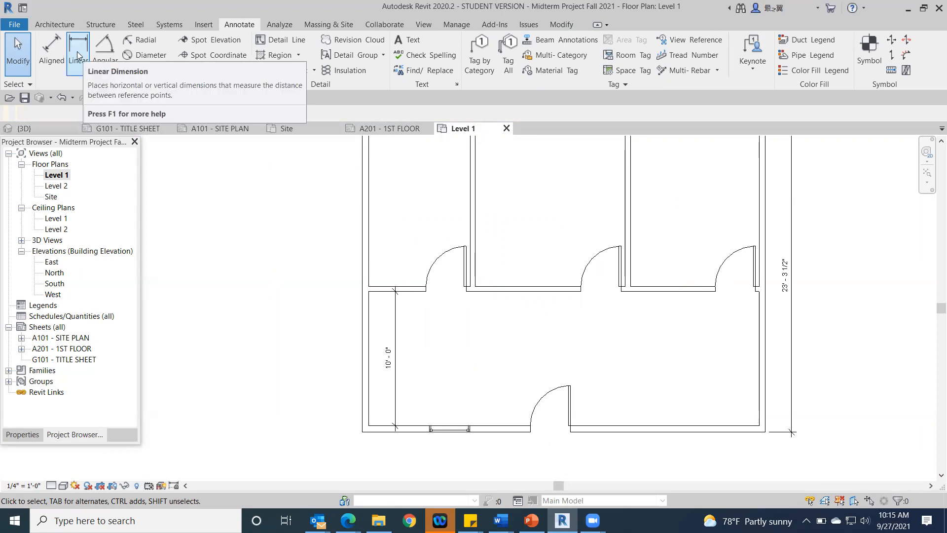
pyautogui.click(45, 50)
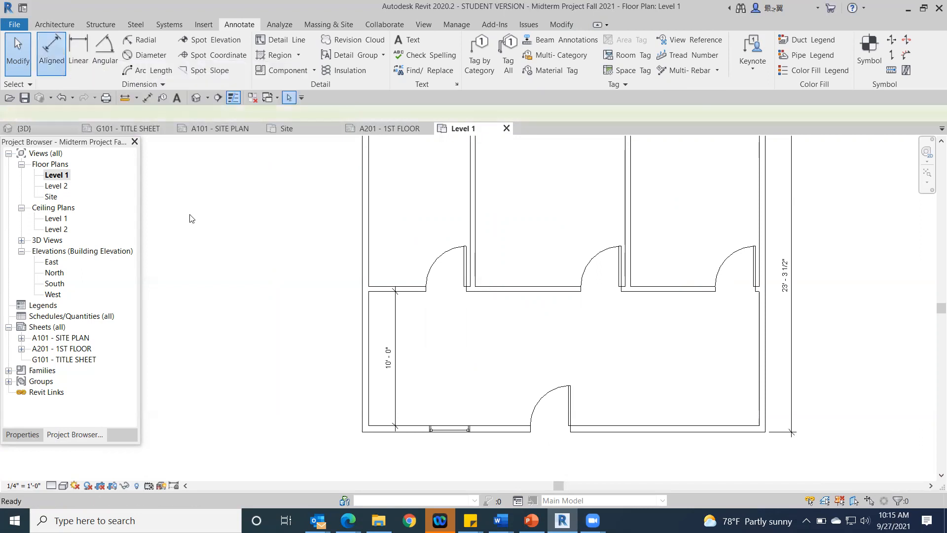
pyautogui.click(367, 423)
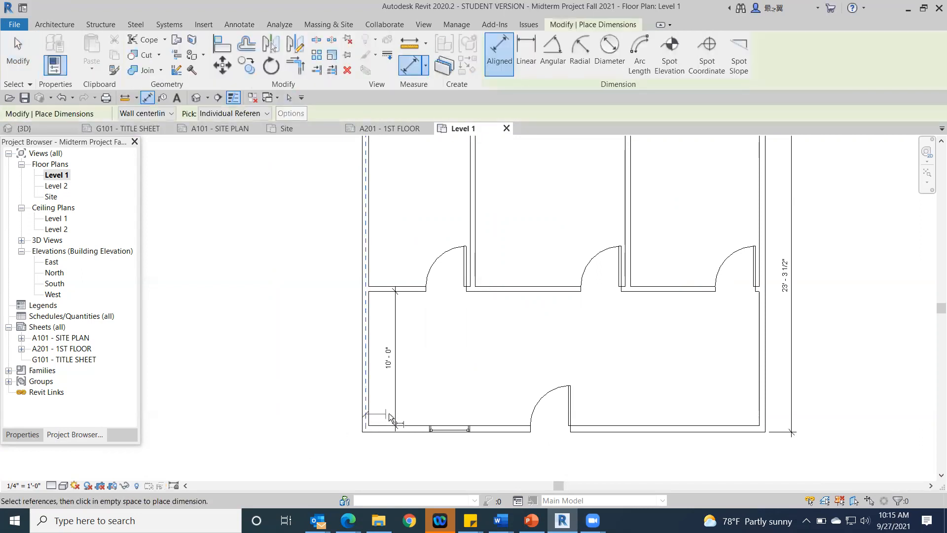
pyautogui.click(450, 425)
pyautogui.click(432, 446)
pyautogui.moveTo(434, 395); pyautogui.dragTo(431, 328, button='middle')
pyautogui.click(433, 331)
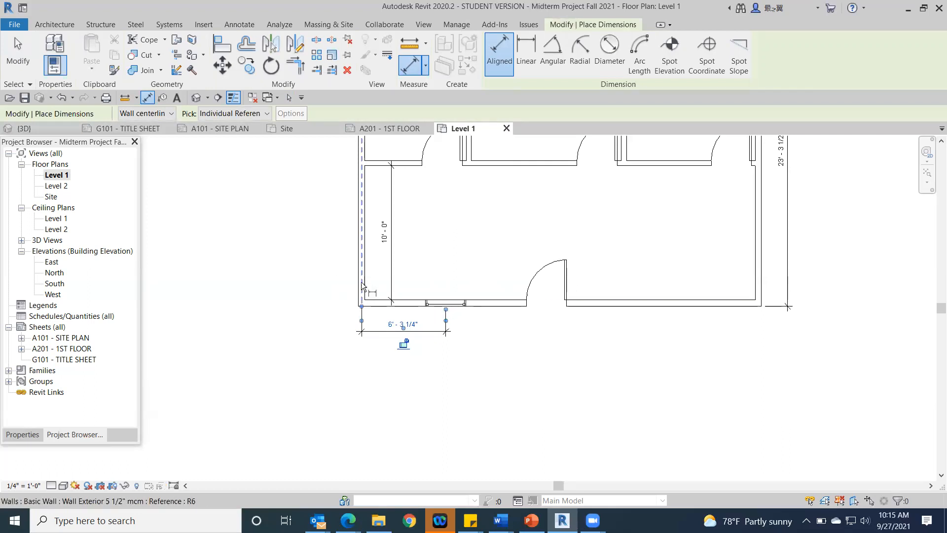
pyautogui.moveTo(362, 321); pyautogui.dragTo(358, 321)
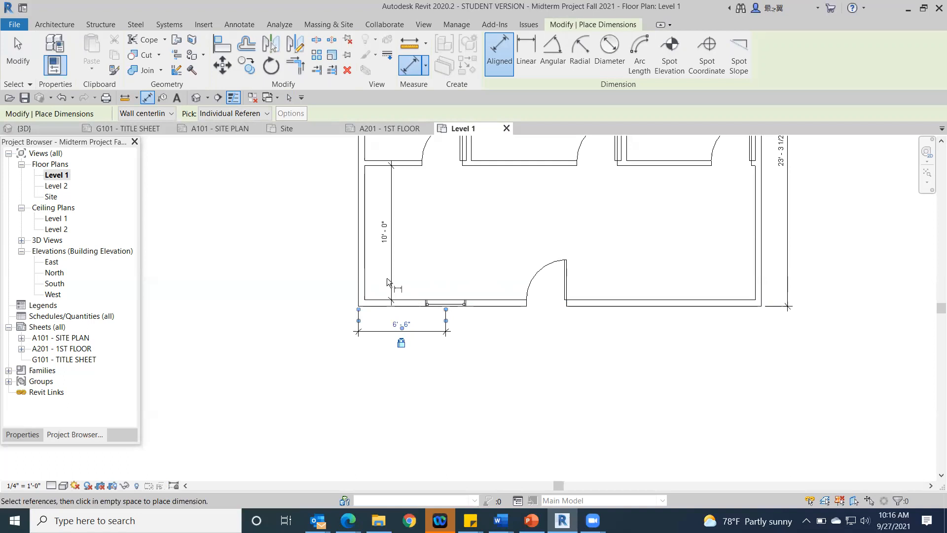
# Step: Dimension the northwest room's clear width near the north wall, between the inner faces of the west wall and the partition
pyautogui.moveTo(450, 302); pyautogui.dragTo(373, 412, button='middle')
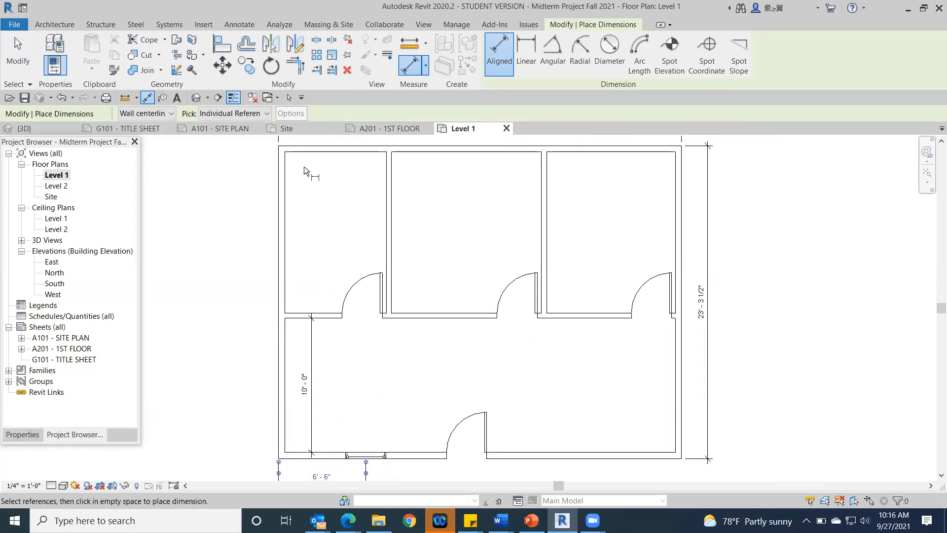
pyautogui.click(283, 170)
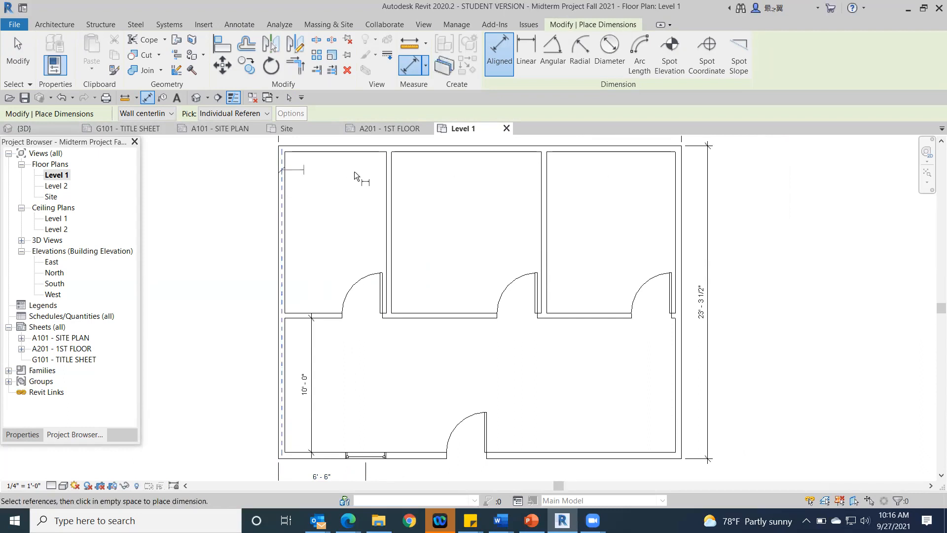
pyautogui.click(387, 176)
pyautogui.click(385, 177)
pyautogui.moveTo(385, 176); pyautogui.dragTo(393, 176)
pyautogui.click(391, 176)
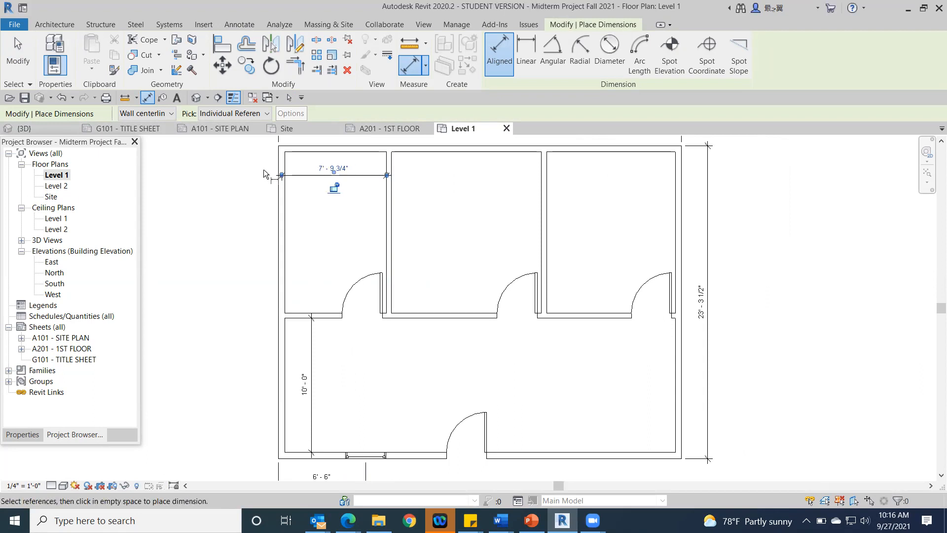
pyautogui.click(283, 175)
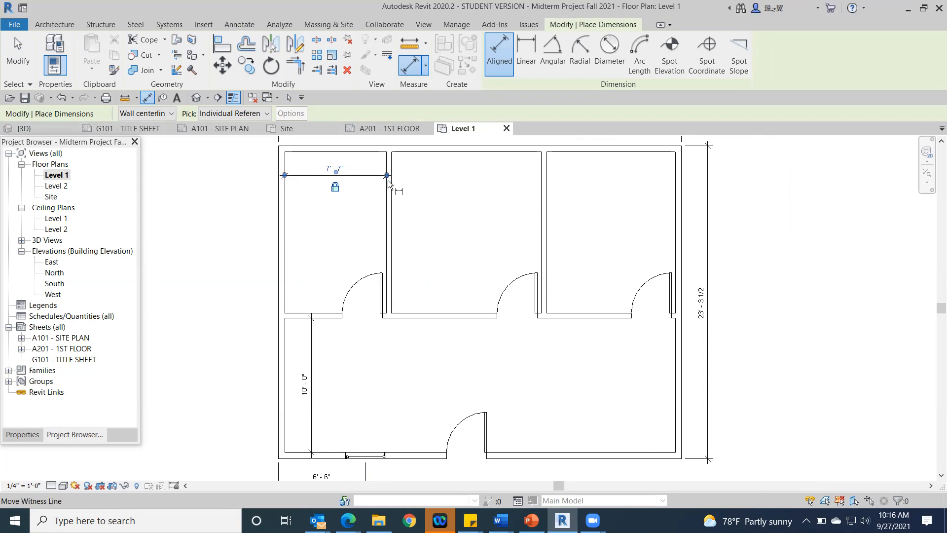
# Step: Dimension the middle north room's clear width between the partitions' inner faces, in line with the northwest room's dimension
pyautogui.click(387, 208)
pyautogui.click(544, 235)
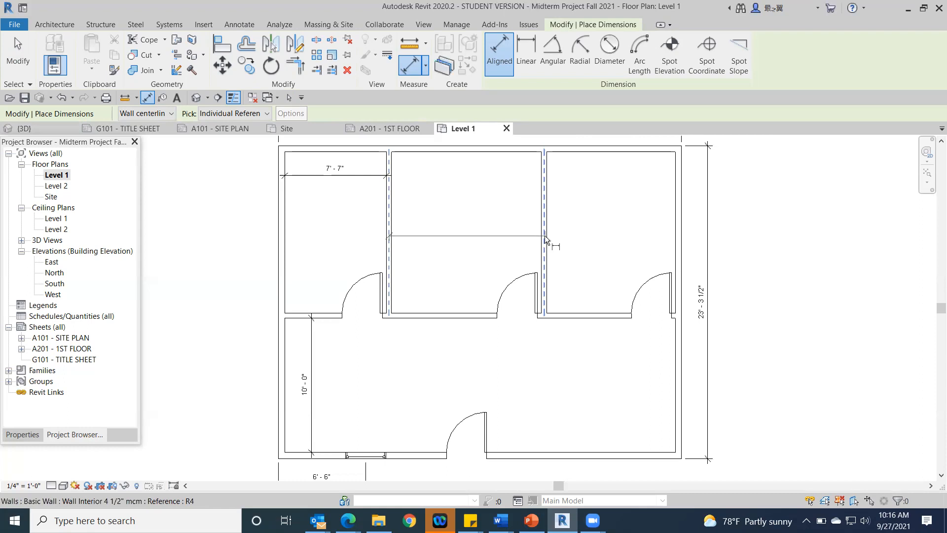
pyautogui.click(519, 175)
pyautogui.click(545, 175)
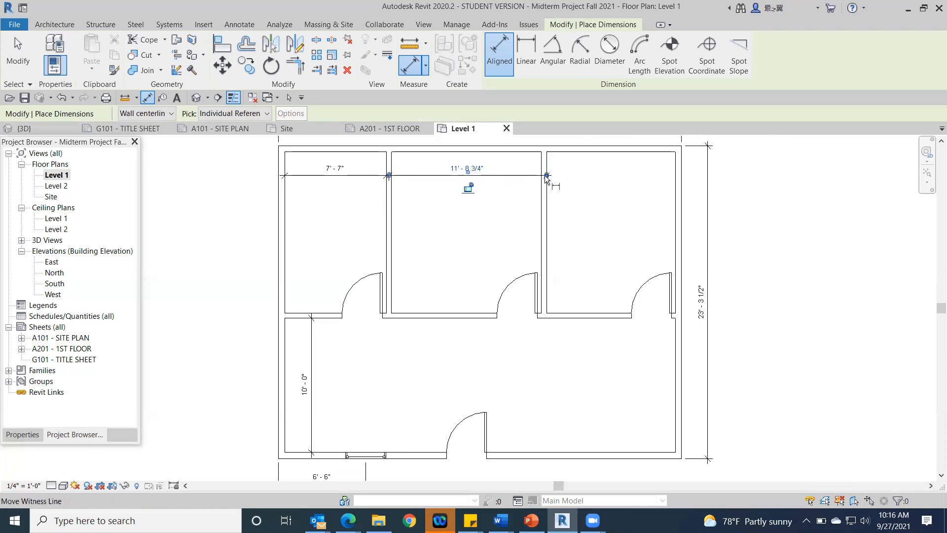
pyautogui.click(388, 176)
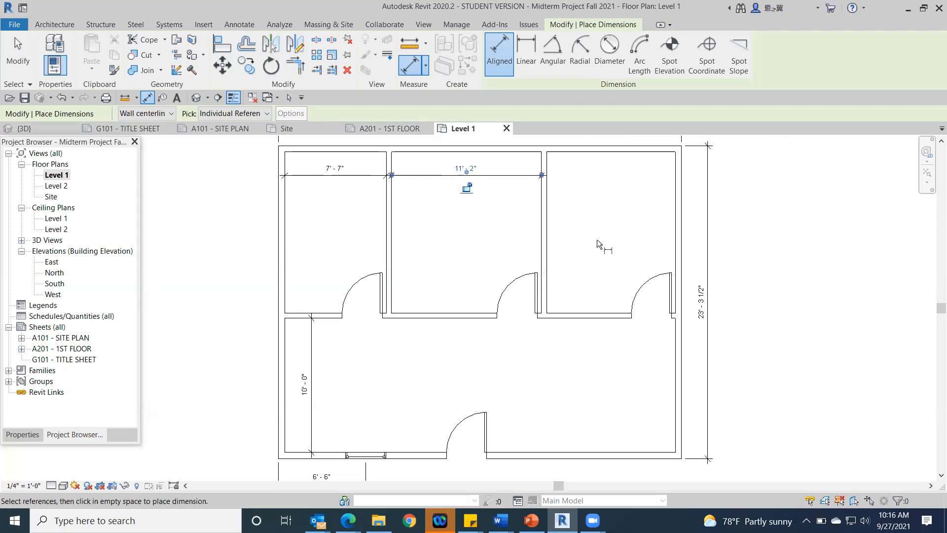
# Step: Dimension the northeast room's clear width near the north wall, between the inner faces of the partition and the east wall
pyautogui.click(551, 230)
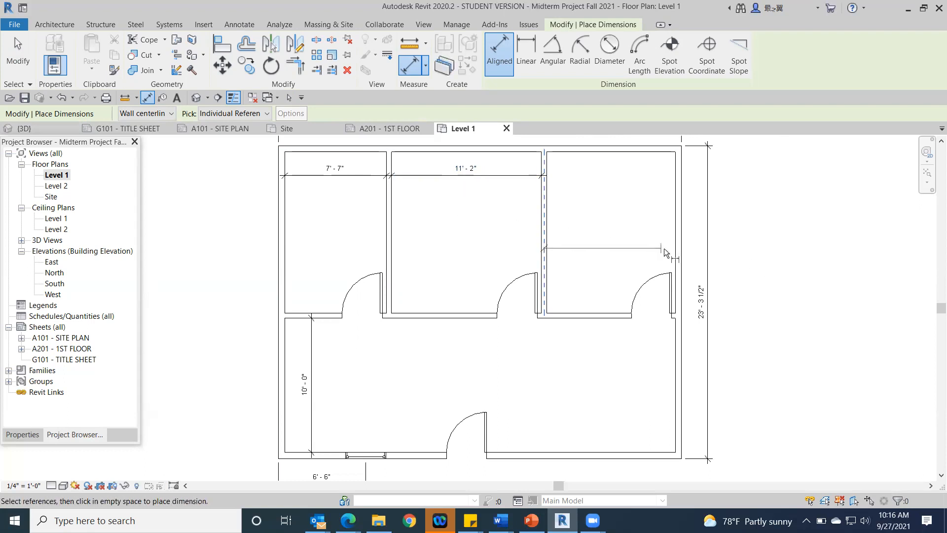
pyautogui.click(677, 252)
pyautogui.click(644, 176)
pyautogui.click(543, 174)
pyautogui.moveTo(678, 177); pyautogui.dragTo(675, 175)
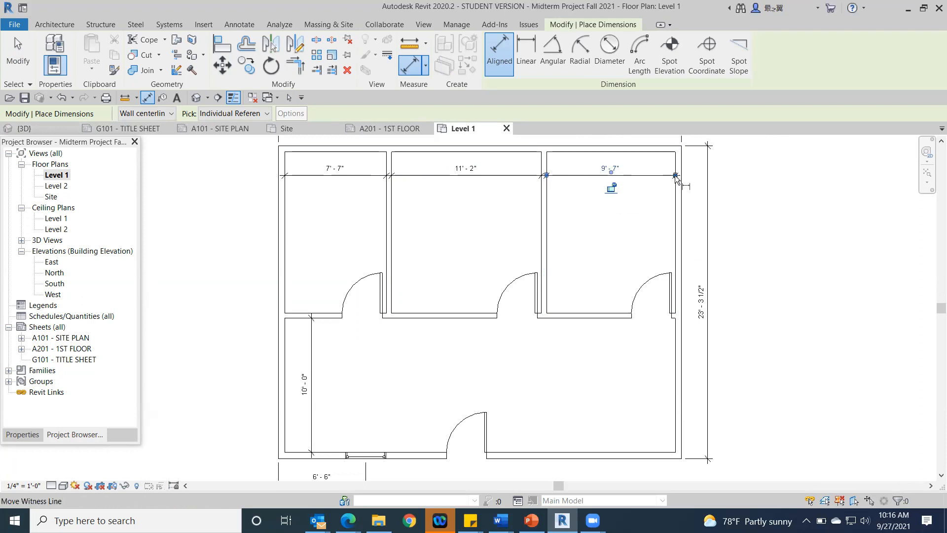
pyautogui.press('Escape')
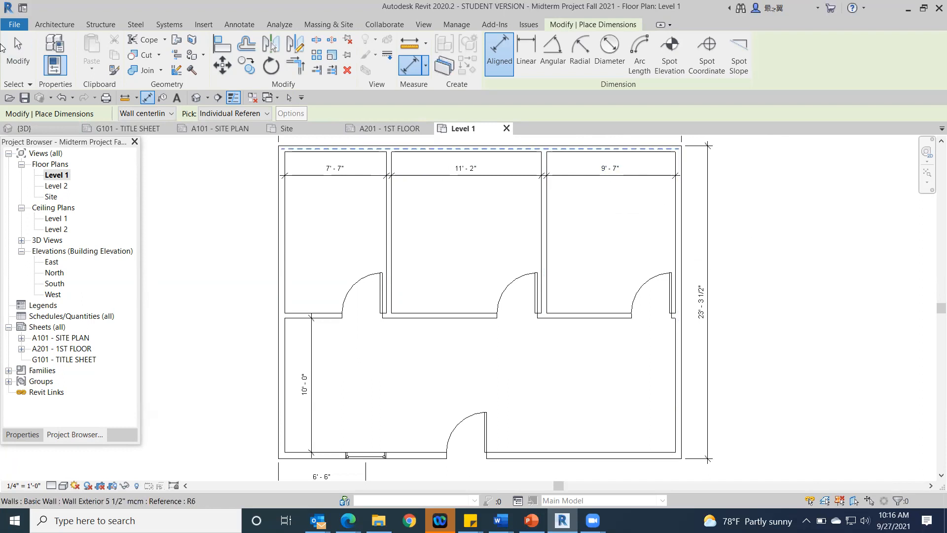
pyautogui.click(15, 55)
pyautogui.scroll(-1, 580, 255)
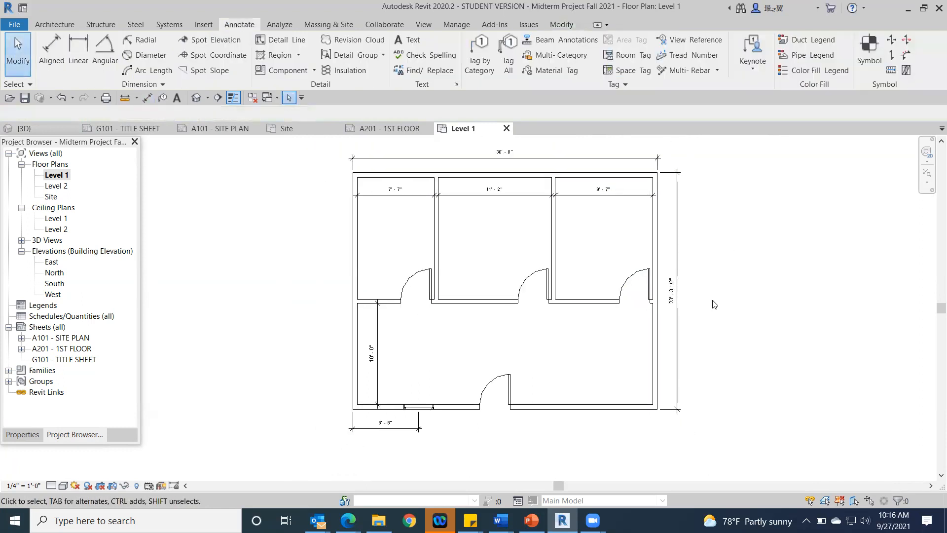
# Step: Dimension the middle north room's clear depth between the inner faces of its north and south walls, and delete that dimension
pyautogui.click(52, 50)
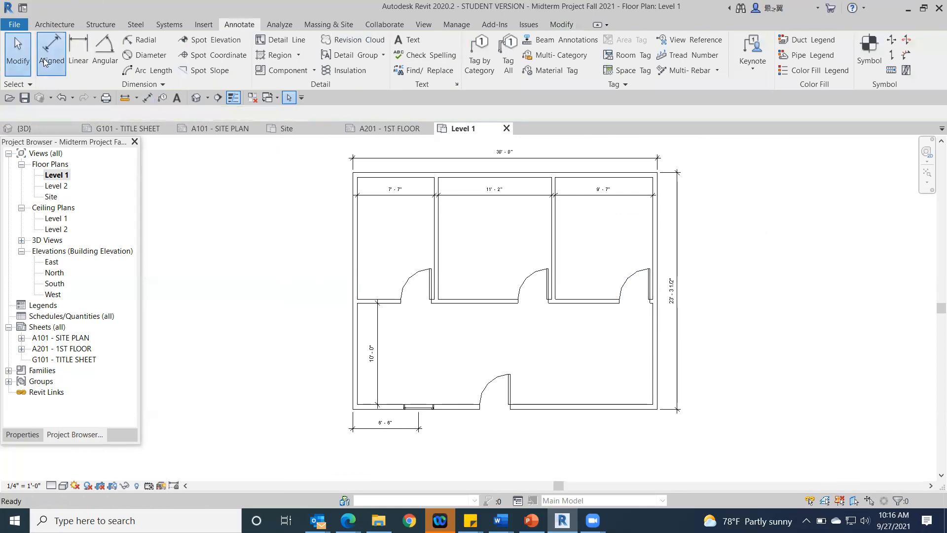
pyautogui.click(448, 173)
pyautogui.click(452, 302)
pyautogui.click(451, 292)
pyautogui.click(450, 302)
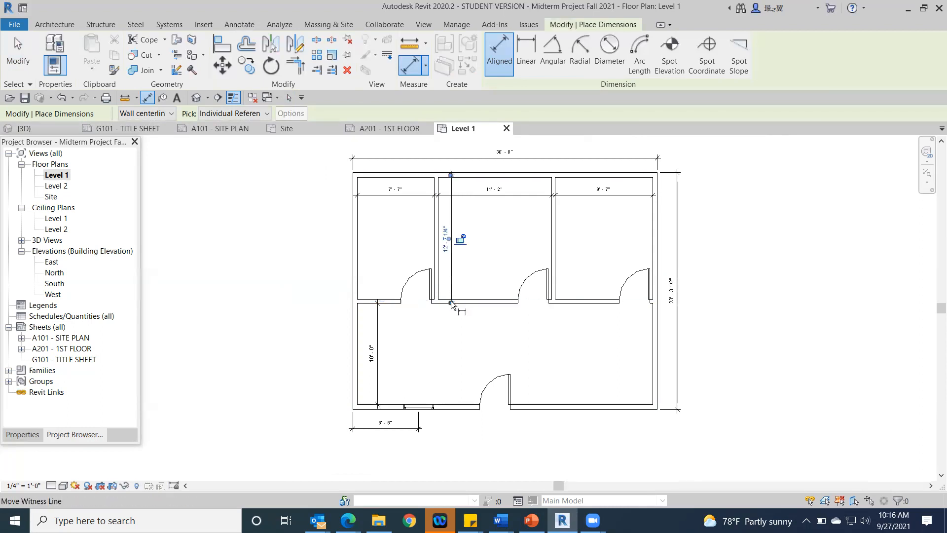
pyautogui.click(451, 177)
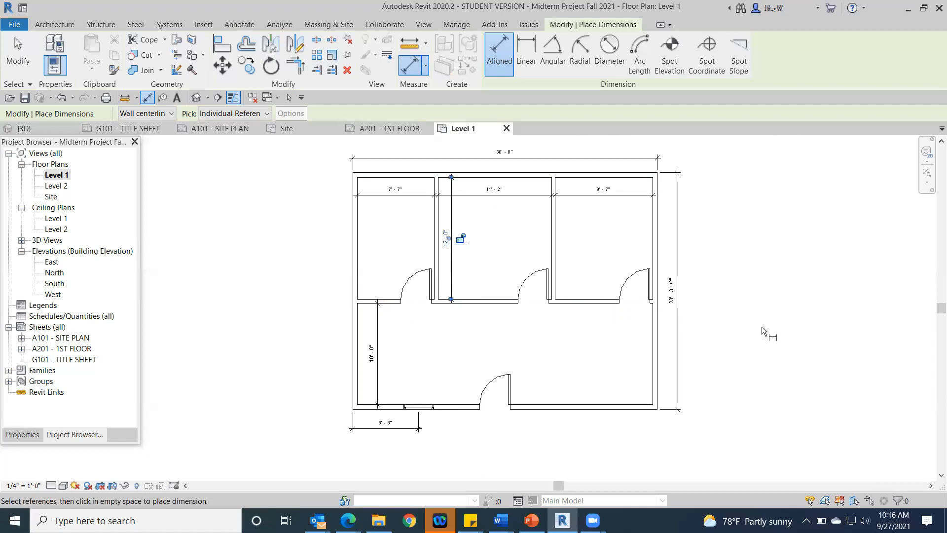
pyautogui.click(15, 53)
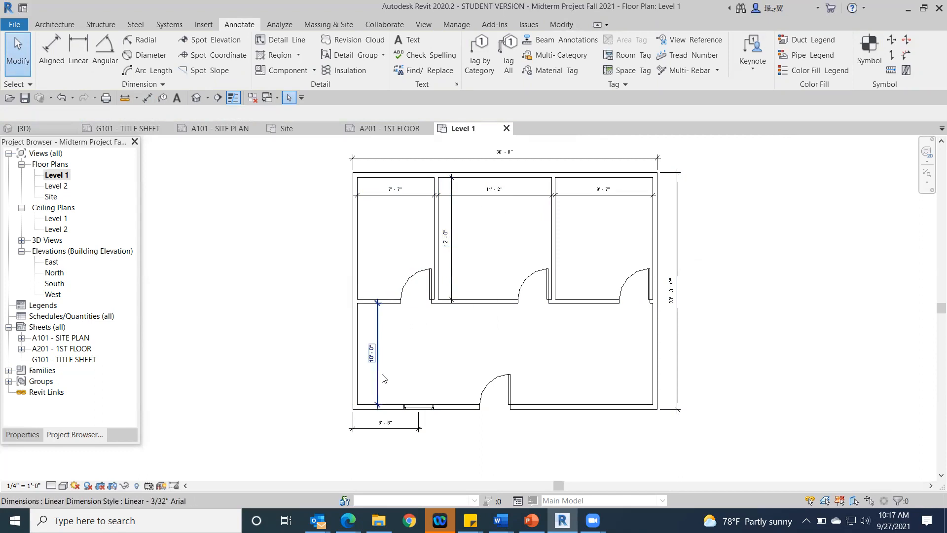
pyautogui.click(451, 291)
pyautogui.press('Delete')
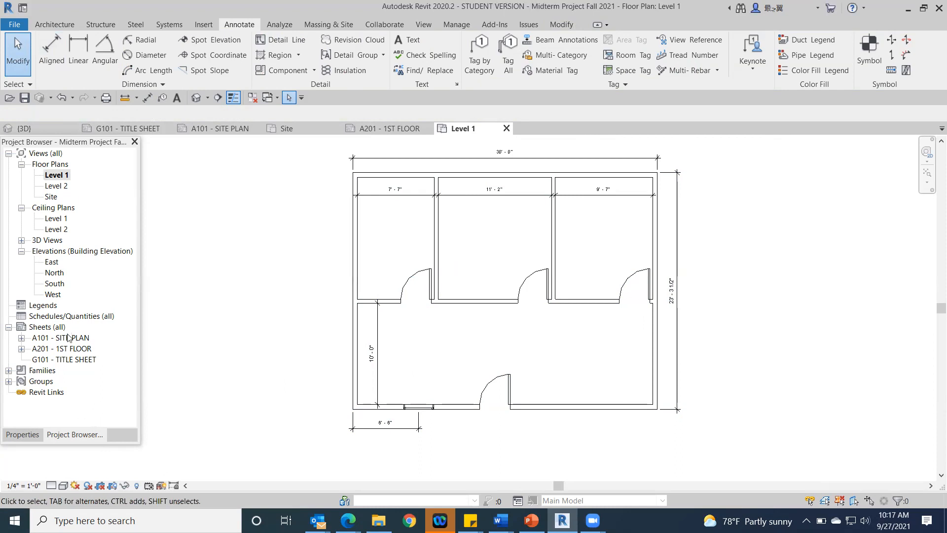
# Step: Open sheet A201 - 1ST FLOOR and examine the dimensioned floor plan on it
pyautogui.doubleClick(67, 349)
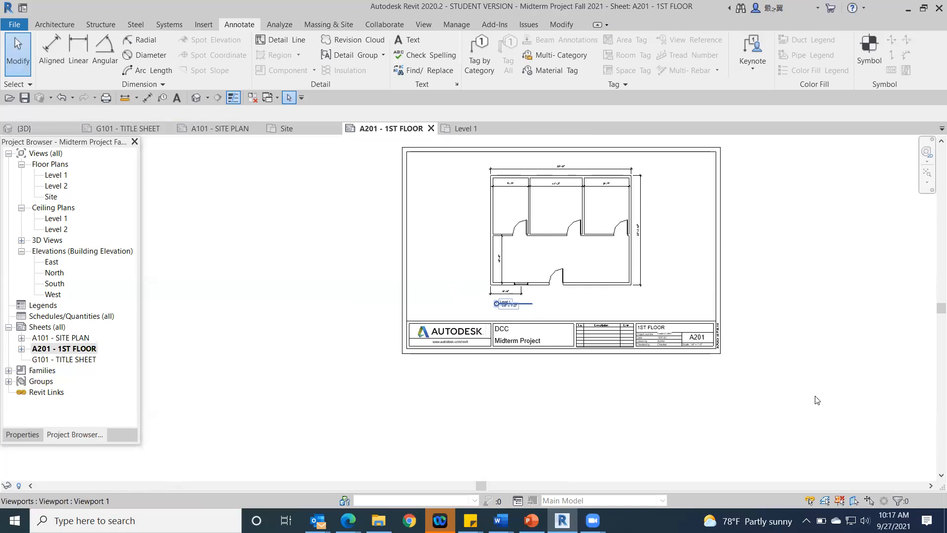
pyautogui.scroll(3, 637, 286)
pyautogui.moveTo(639, 286); pyautogui.dragTo(689, 369, button='middle')
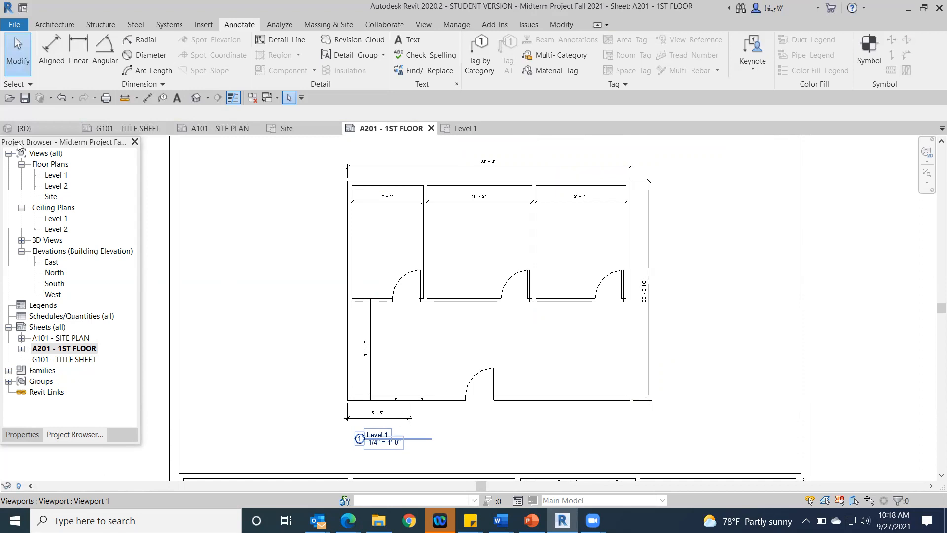
# Step: In the Level 1 view, add an aligned dimension south of the building from the west wall's outer face to the front door opening's west edge
pyautogui.doubleClick(55, 175)
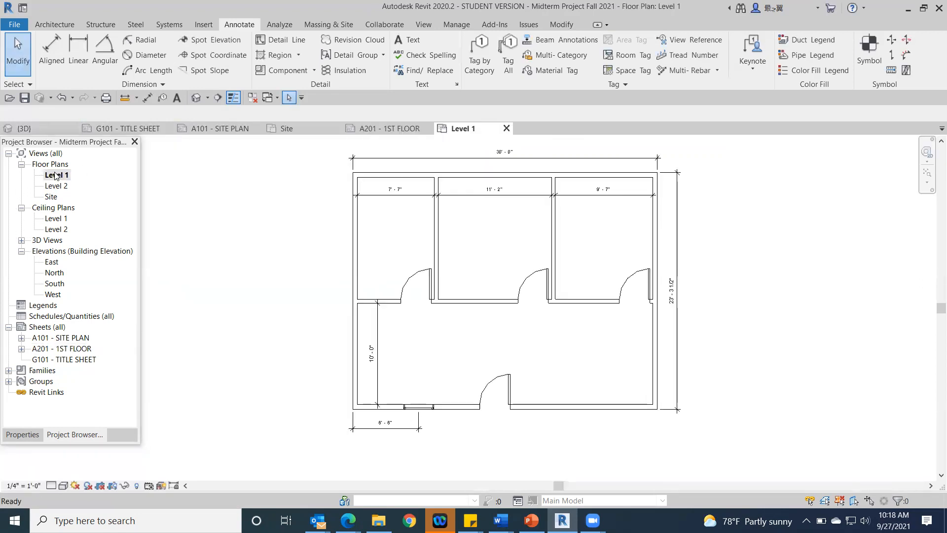
pyautogui.click(46, 46)
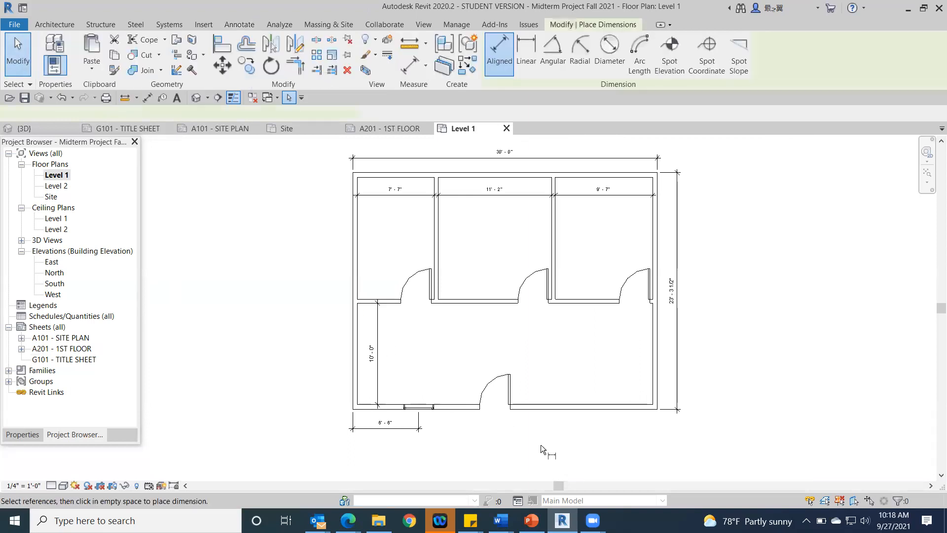
pyautogui.click(353, 411)
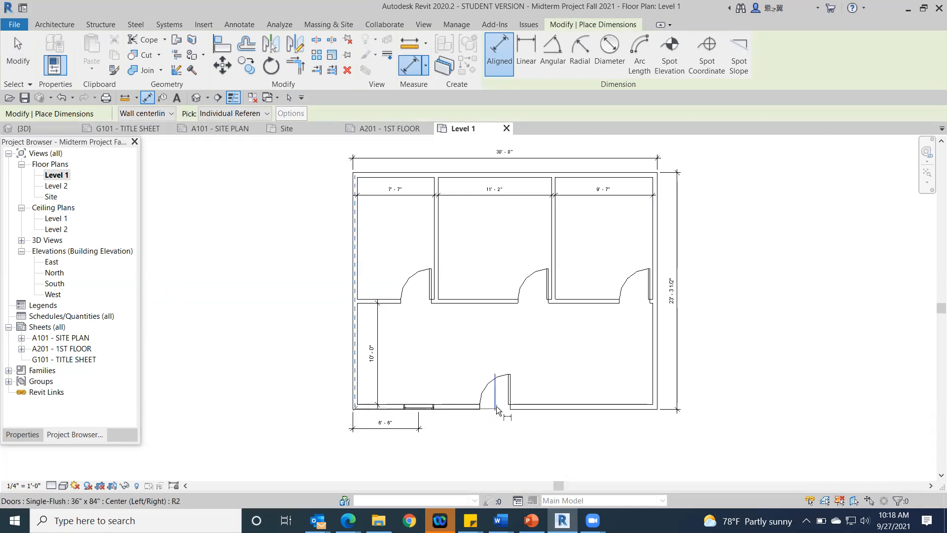
pyautogui.click(494, 424)
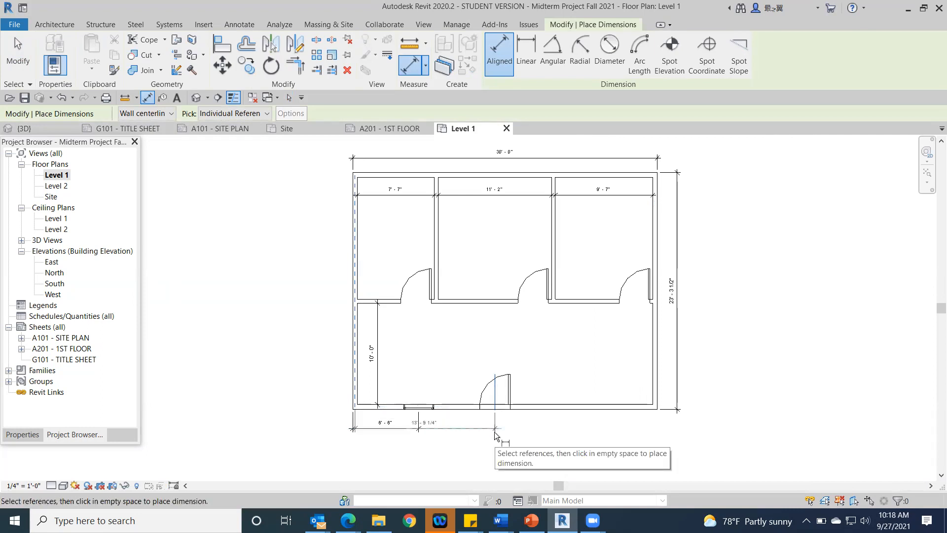
pyautogui.click(495, 434)
pyautogui.moveTo(356, 423); pyautogui.dragTo(352, 422)
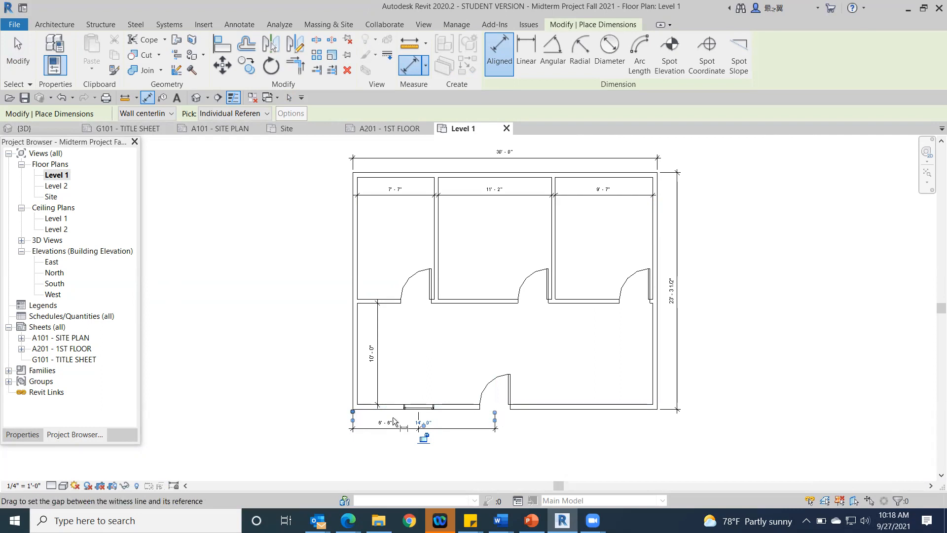
pyautogui.moveTo(495, 420); pyautogui.dragTo(510, 421)
pyautogui.click(509, 419)
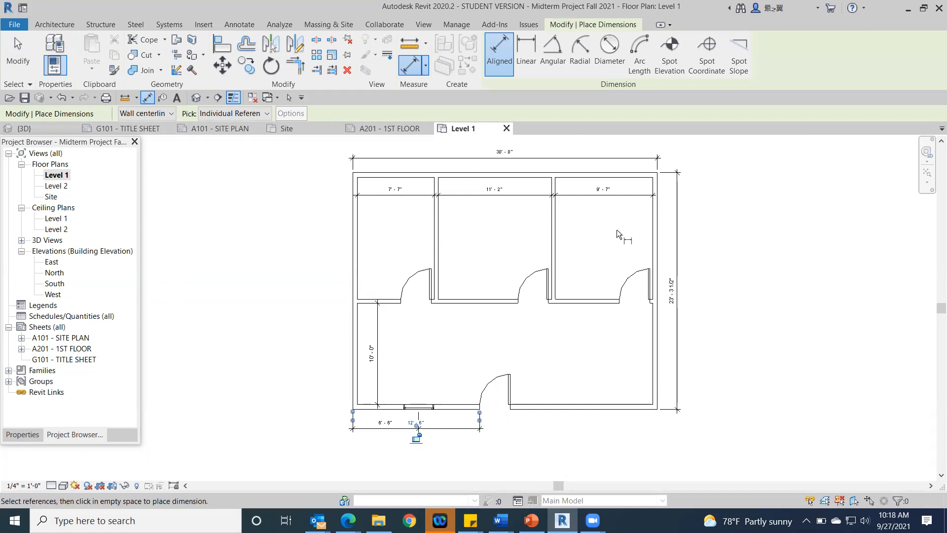
pyautogui.click(18, 52)
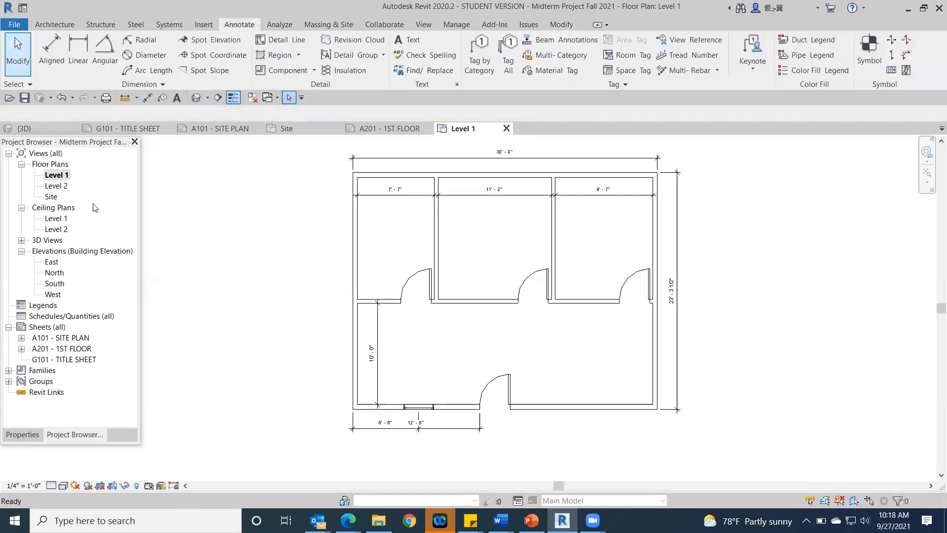
pyautogui.moveTo(504, 311); pyautogui.dragTo(502, 268, button='middle')
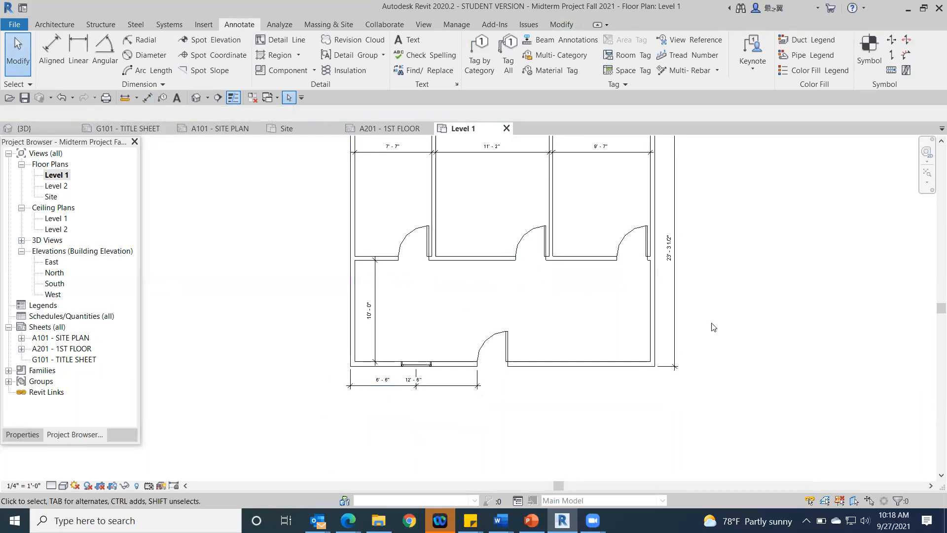
pyautogui.scroll(-1, 607, 338)
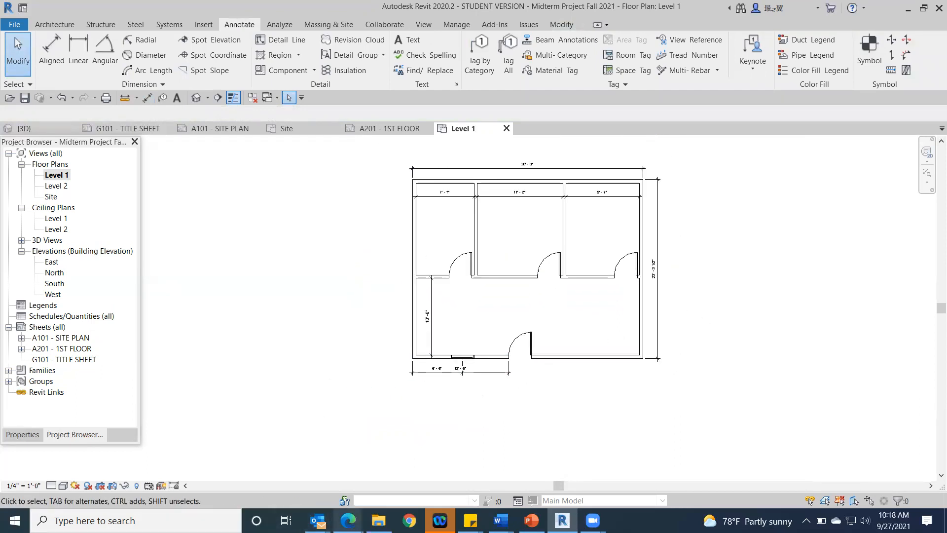
# Step: Switch to Microsoft Edge, close the Plan Set.pdf preview in the course files, and look in the FALL 2021 Midterm Project folder
pyautogui.moveTo(348, 521)
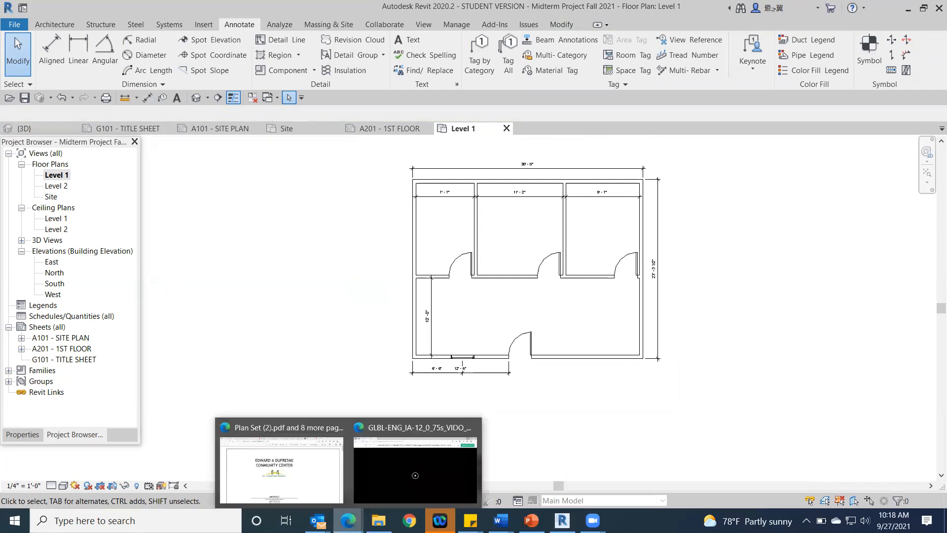
pyautogui.click(299, 478)
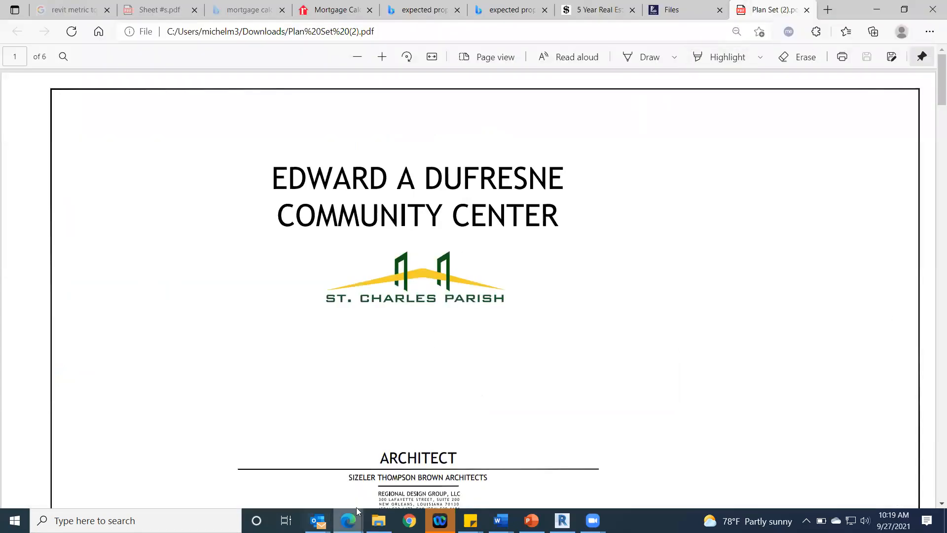
pyautogui.click(350, 519)
pyautogui.moveTo(375, 463)
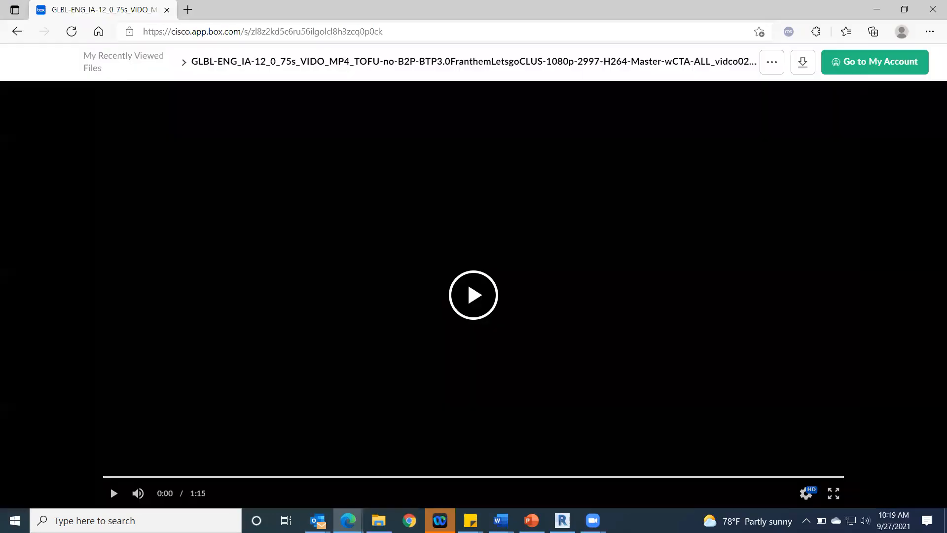
pyautogui.click(298, 489)
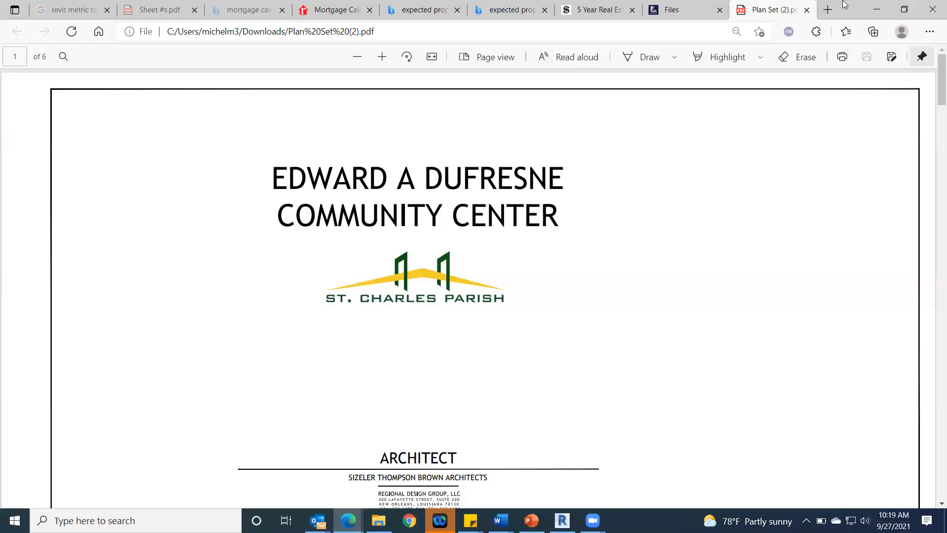
pyautogui.click(678, 9)
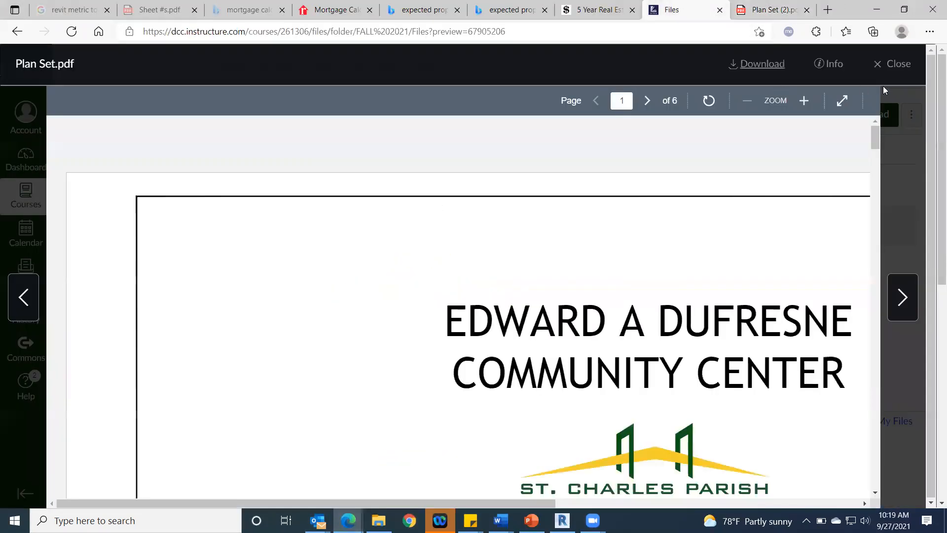
pyautogui.click(894, 64)
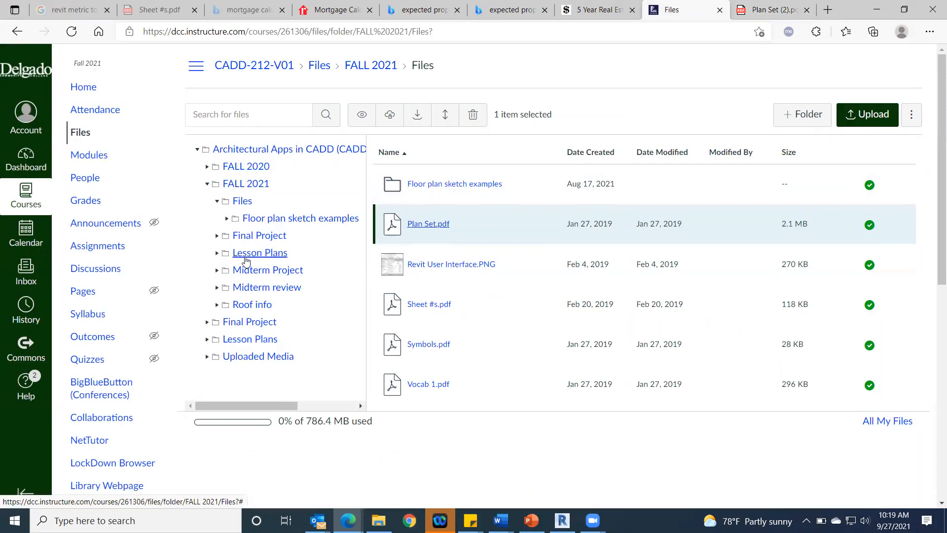
pyautogui.click(242, 271)
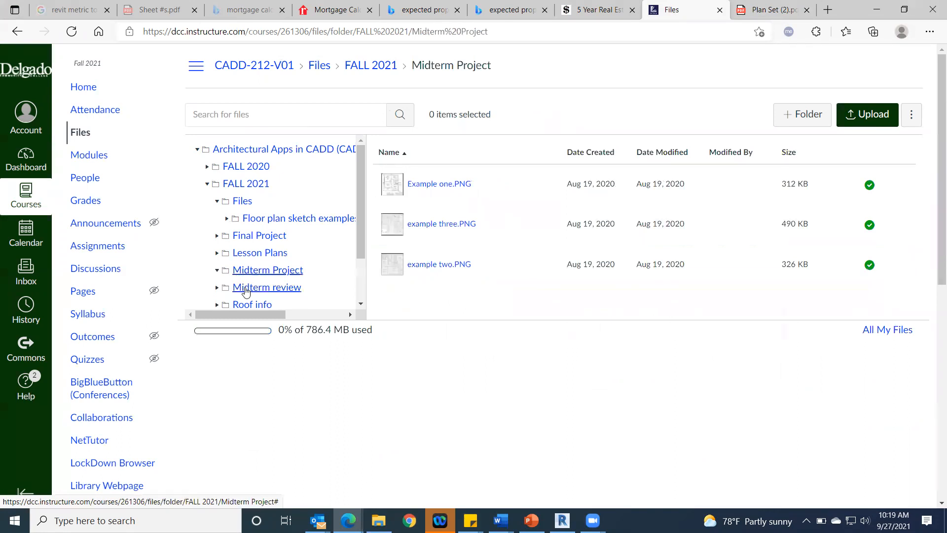
# Step: Preview Midterm Floorplan 1.pdf from the MIDTERM Project AI assignment in the course modules, and rotate it a quarter turn
pyautogui.click(81, 156)
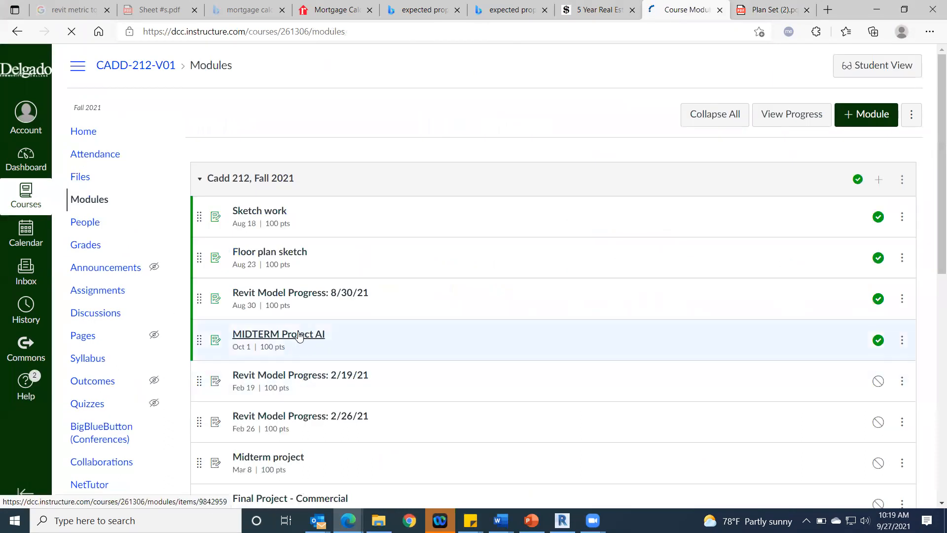
pyautogui.click(299, 335)
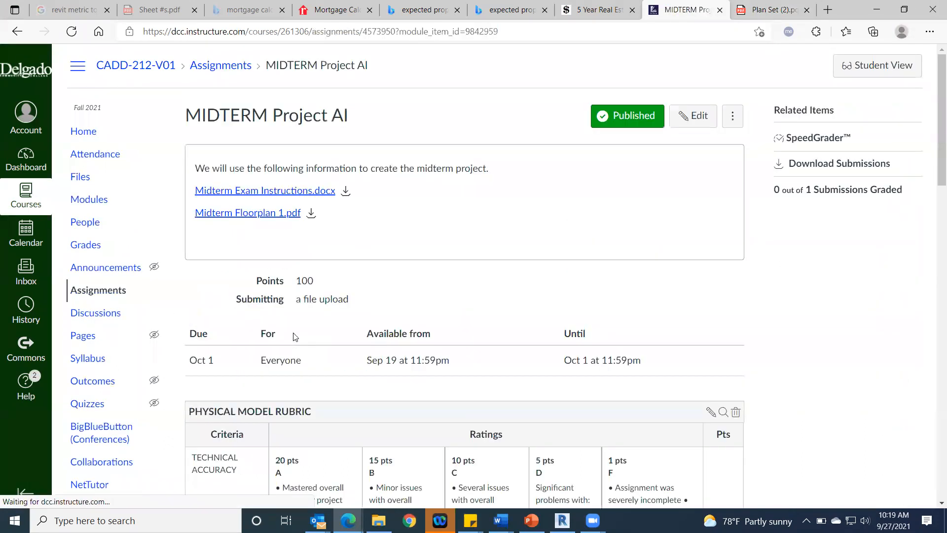
pyautogui.click(223, 217)
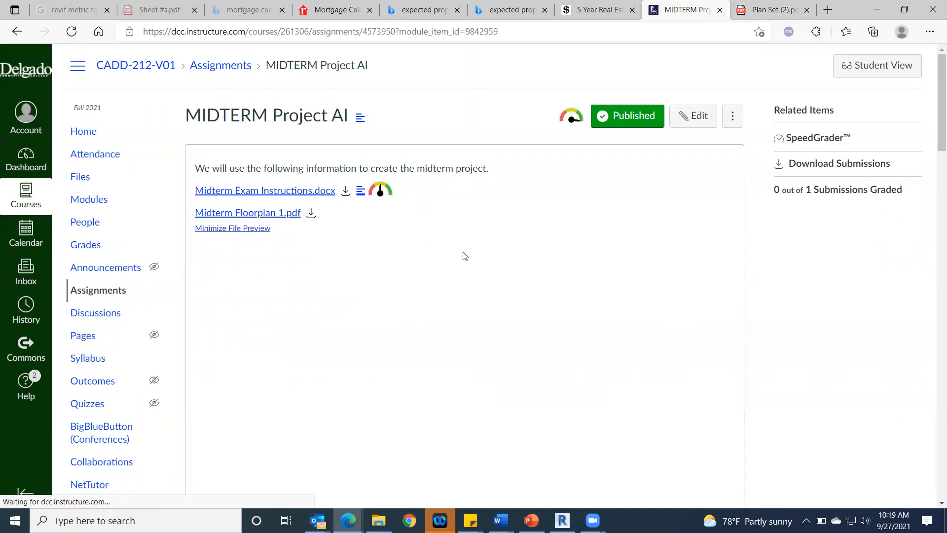
pyautogui.scroll(-3, 590, 254)
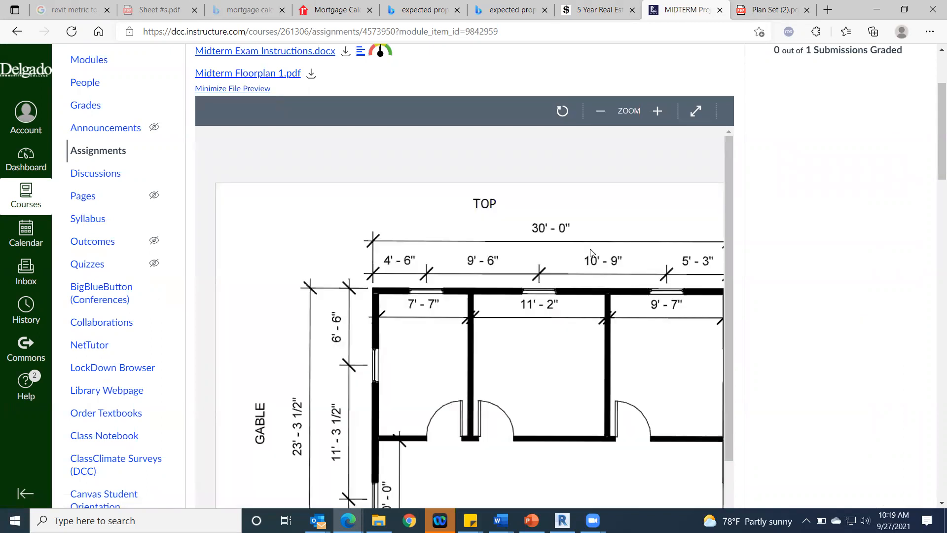
pyautogui.click(565, 117)
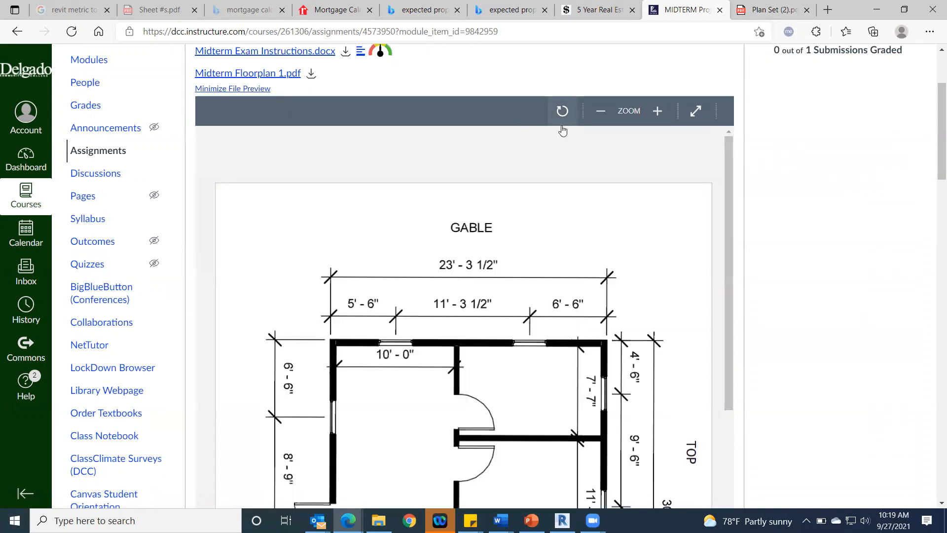
# Step: Rotate the Midterm Floorplan 1.pdf preview until the plan reads upright, and examine the window and door dimensions along its south wall
pyautogui.scroll(-3, 615, 253)
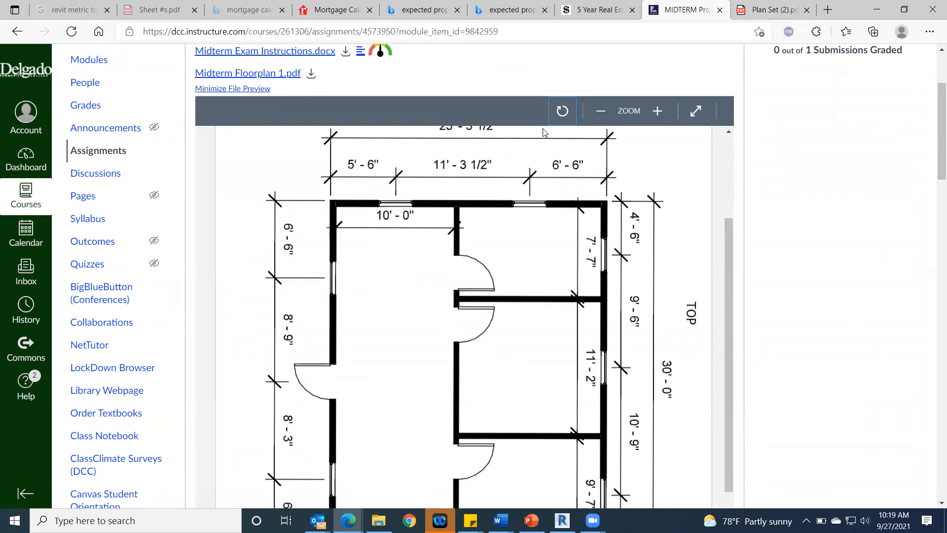
pyautogui.click(563, 113)
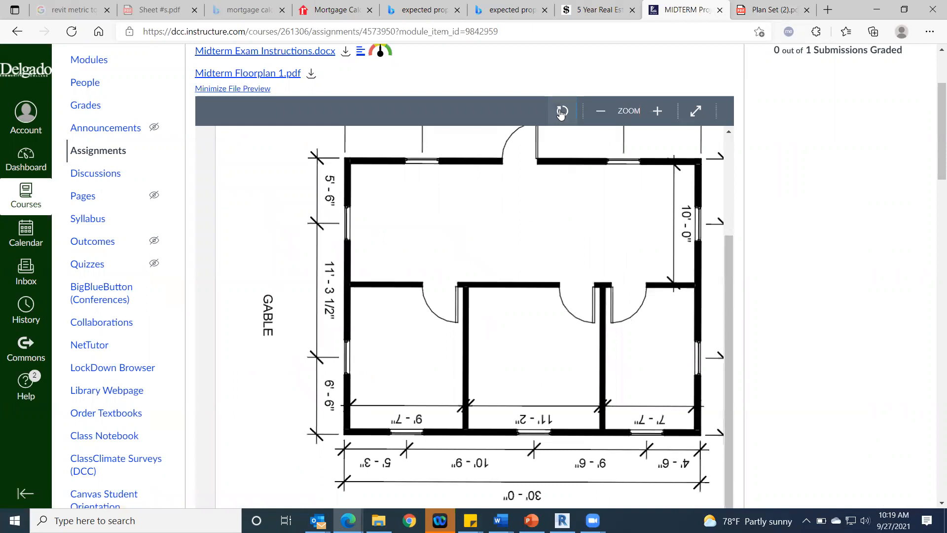
pyautogui.click(560, 112)
pyautogui.click(561, 111)
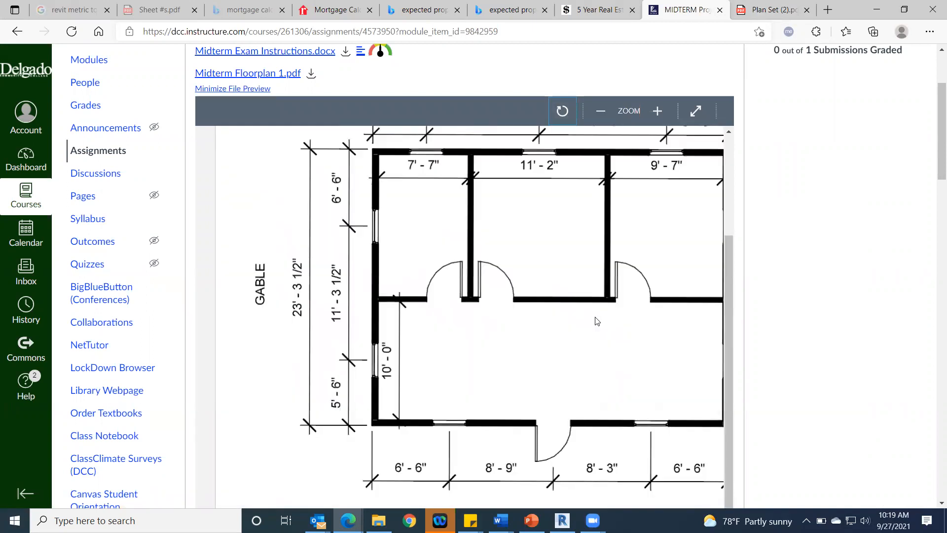
pyautogui.scroll(-1, 595, 320)
pyautogui.scroll(3, 448, 277)
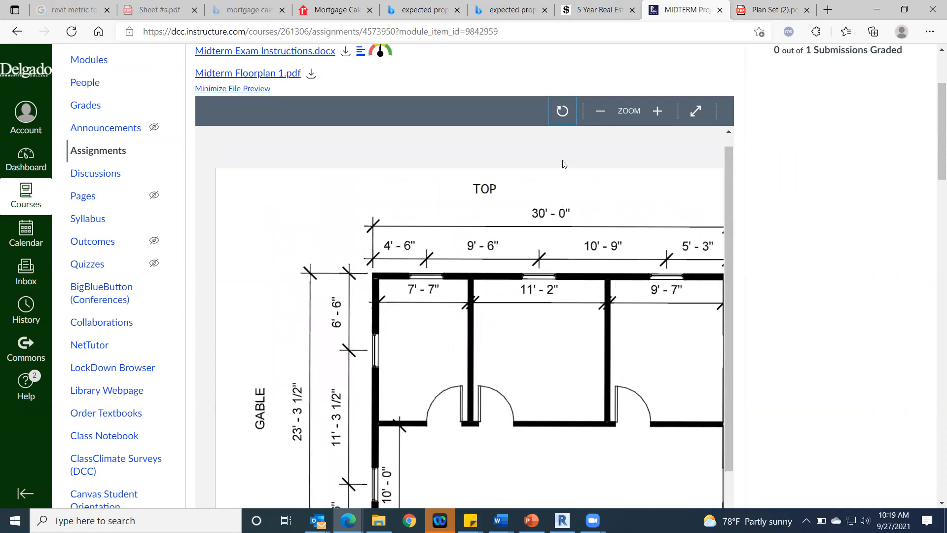
pyautogui.scroll(-3, 503, 357)
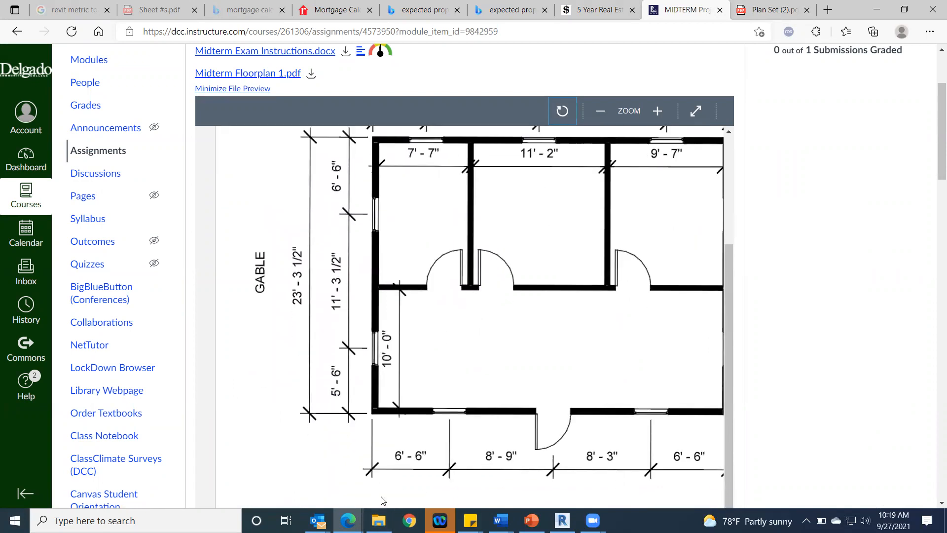
pyautogui.scroll(-5, 640, 338)
pyautogui.moveTo(579, 312); pyautogui.dragTo(633, 314)
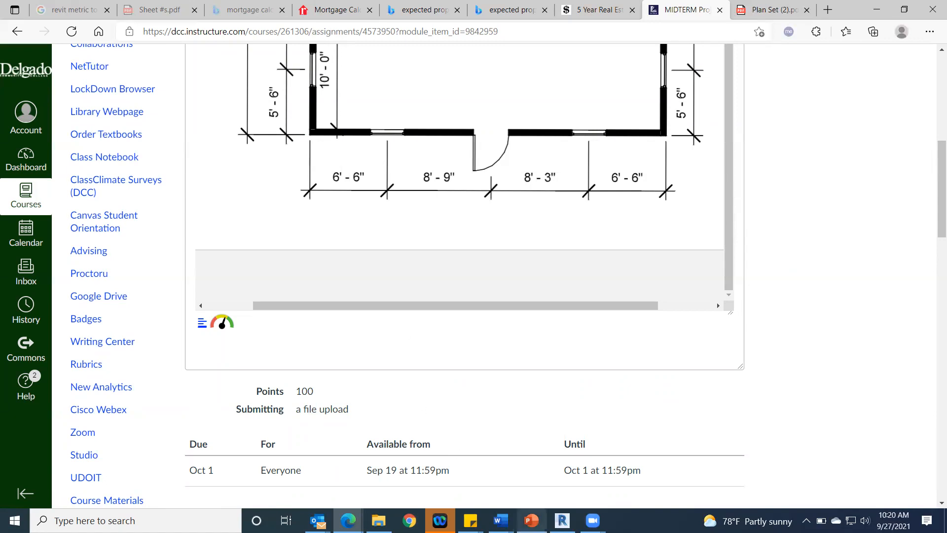
# Step: Switch to Revit and move the west witness line of the south window-to-door dimension from the west wall to the window's centre
pyautogui.click(562, 520)
pyautogui.scroll(5, 456, 368)
pyautogui.click(478, 361)
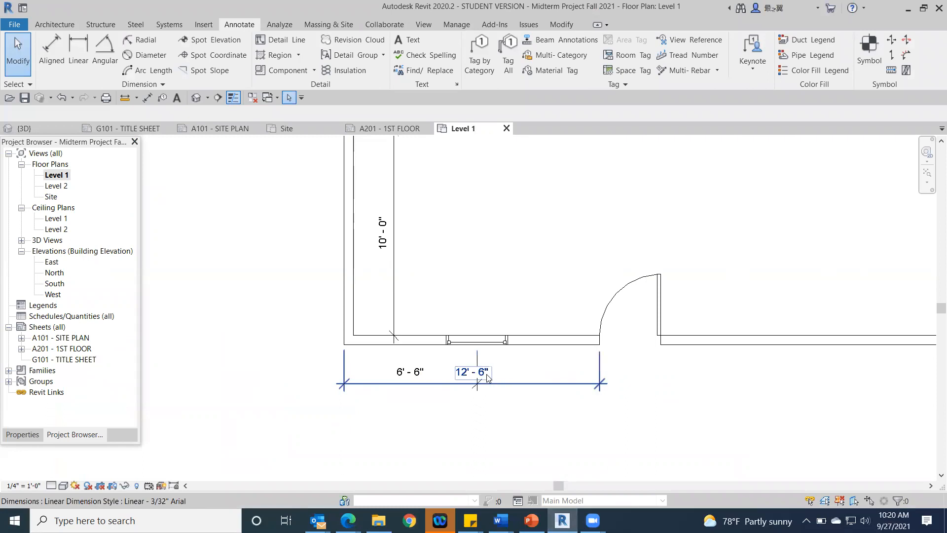
pyautogui.click(502, 384)
pyautogui.click(502, 384)
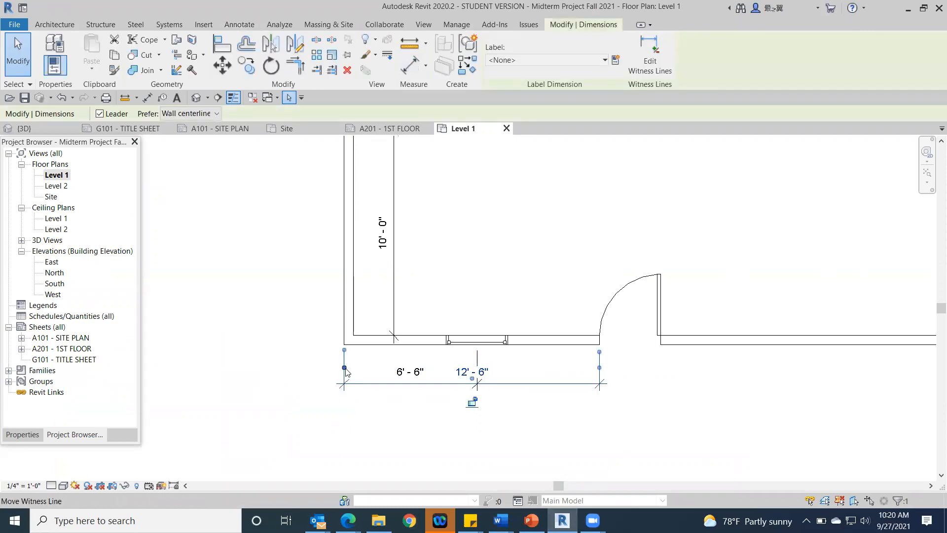
pyautogui.moveTo(345, 370); pyautogui.dragTo(478, 349)
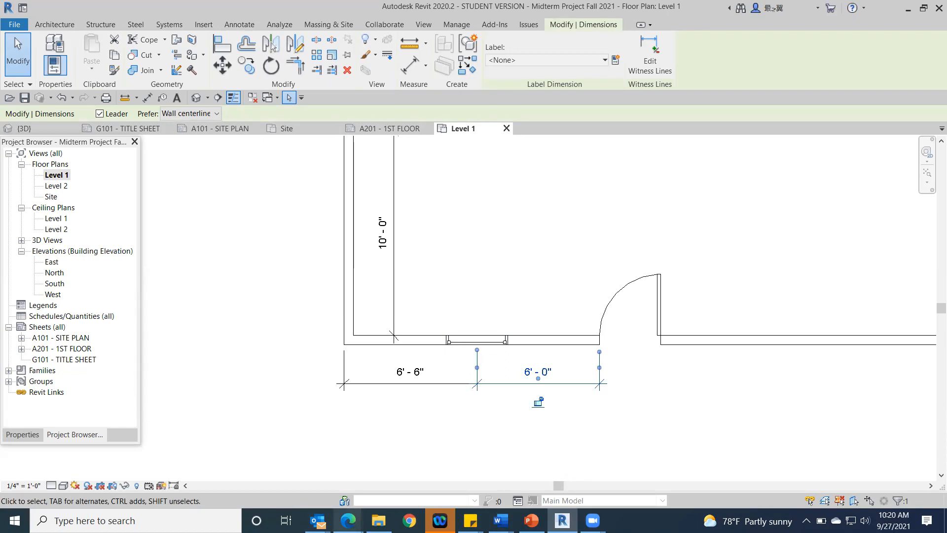
# Step: Check the front door dimension on the reference plan in Microsoft Edge, and in Revit move the dimension's east witness line to the door's centre
pyautogui.moveTo(348, 521)
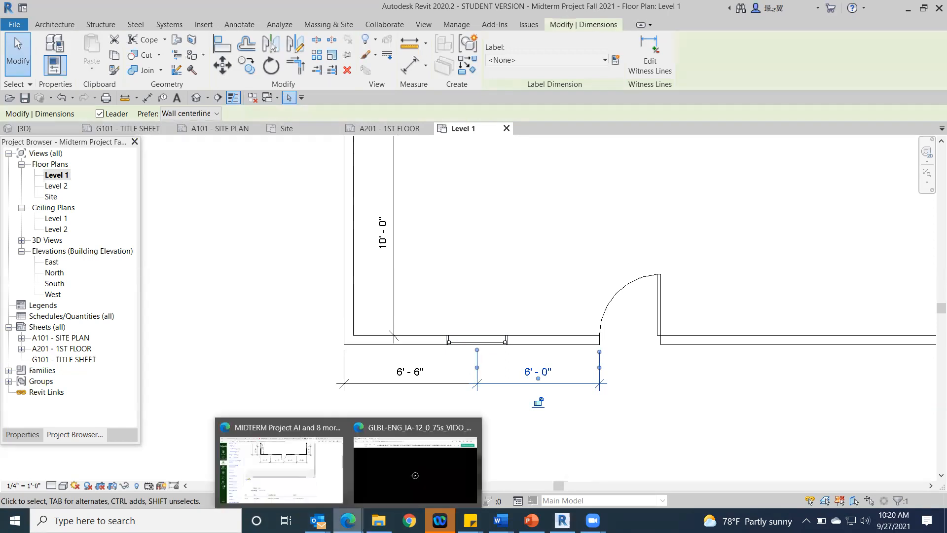
pyautogui.click(306, 481)
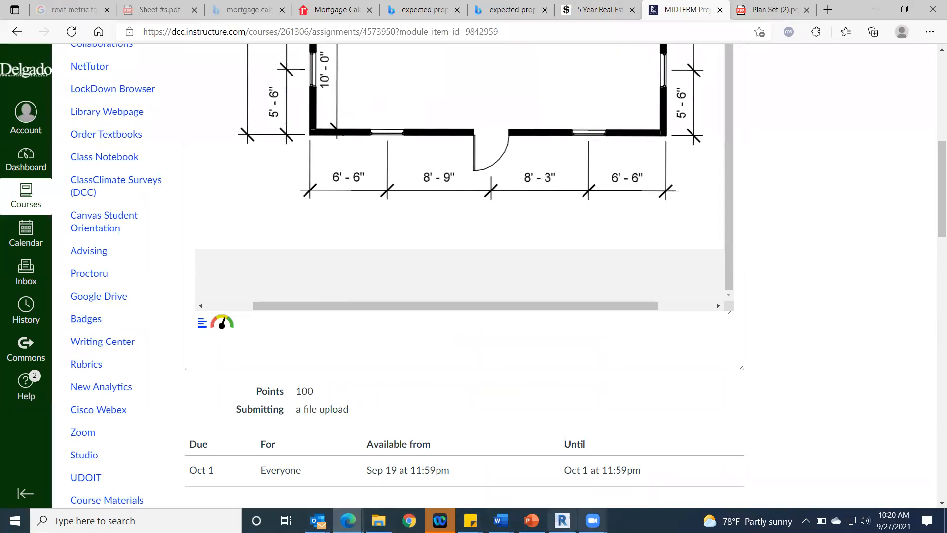
pyautogui.click(562, 520)
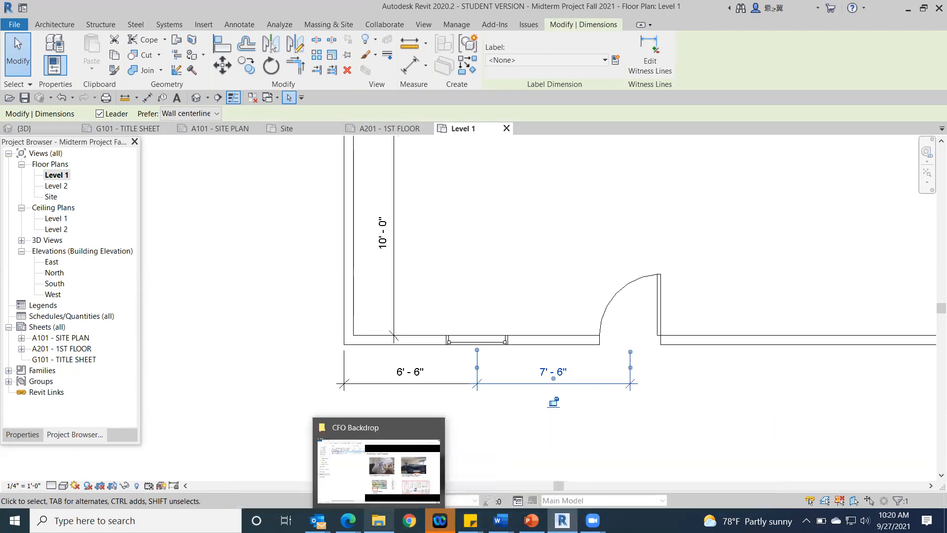
# Step: Compare the front door with the reference plan in Microsoft Edge, and in Revit flip it to hinge on its west side and swing outward
pyautogui.moveTo(349, 521)
pyautogui.click(323, 488)
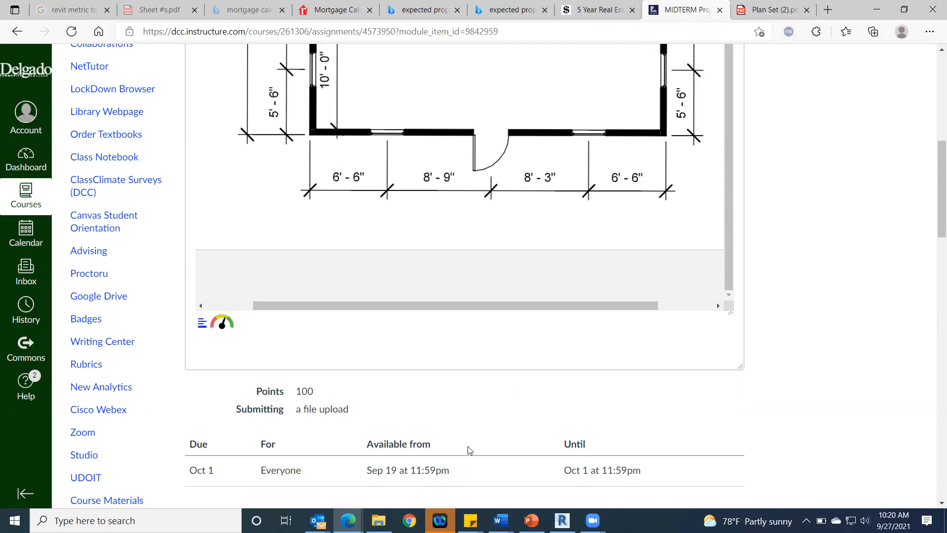
pyautogui.click(562, 520)
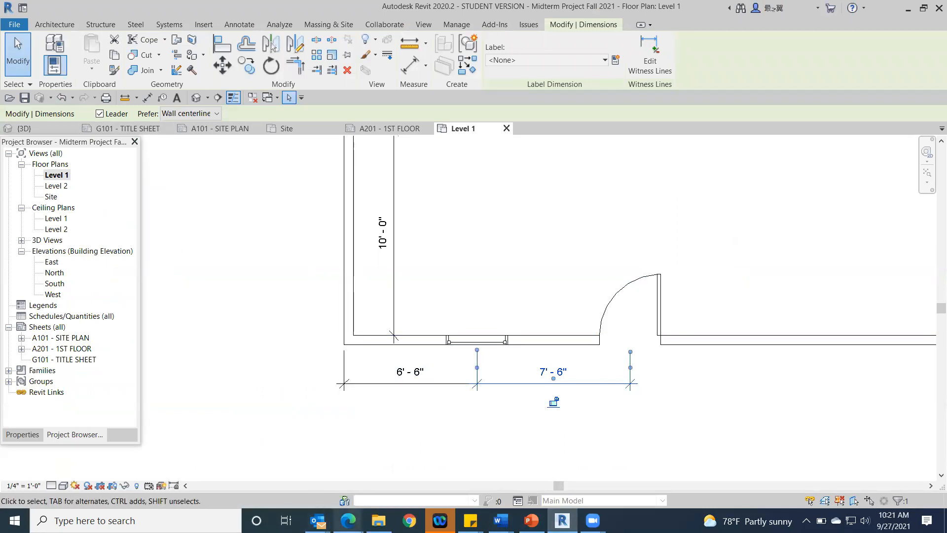
pyautogui.moveTo(348, 521)
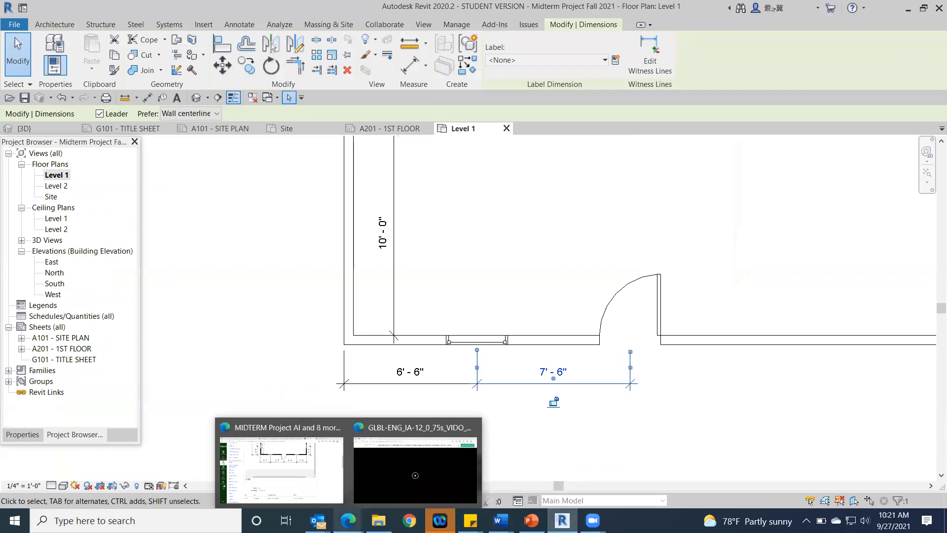
pyautogui.click(325, 485)
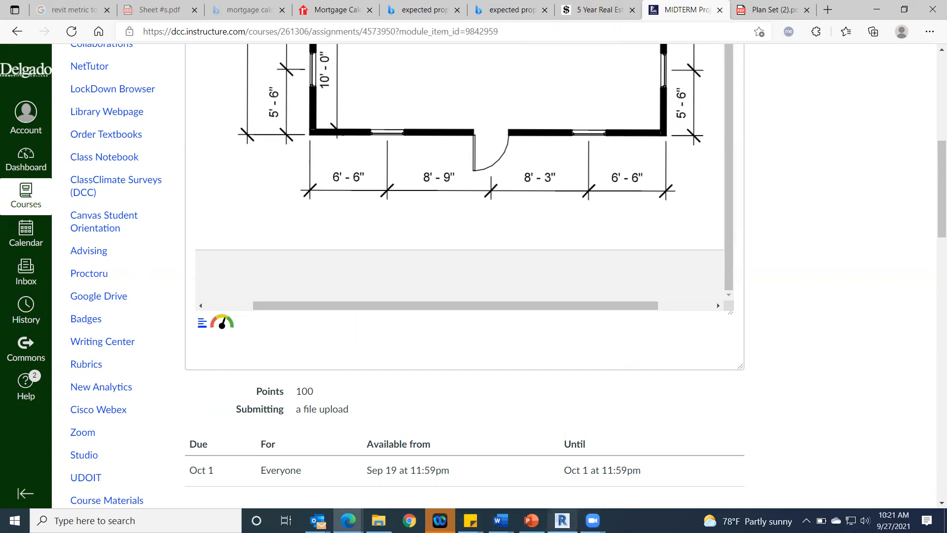
pyautogui.hotkey('alt', 'Tab')
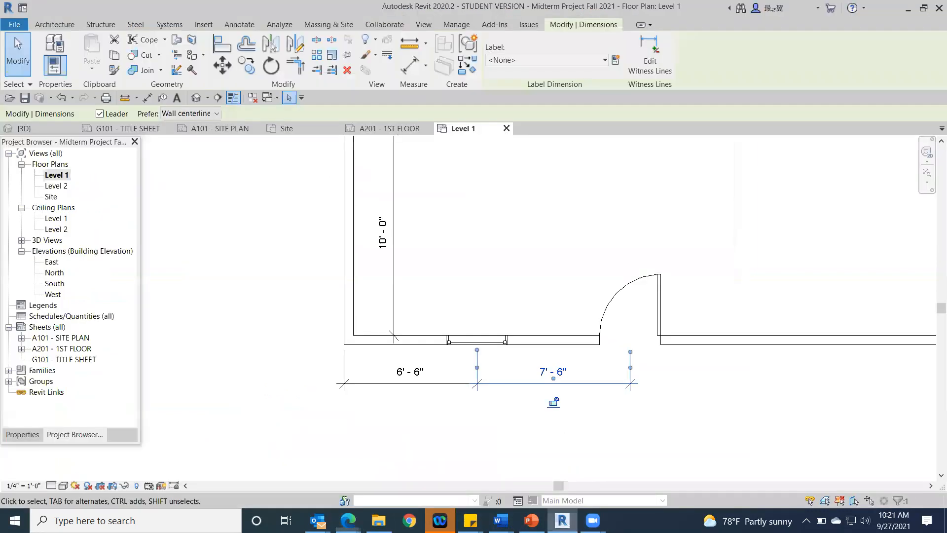
pyautogui.click(620, 291)
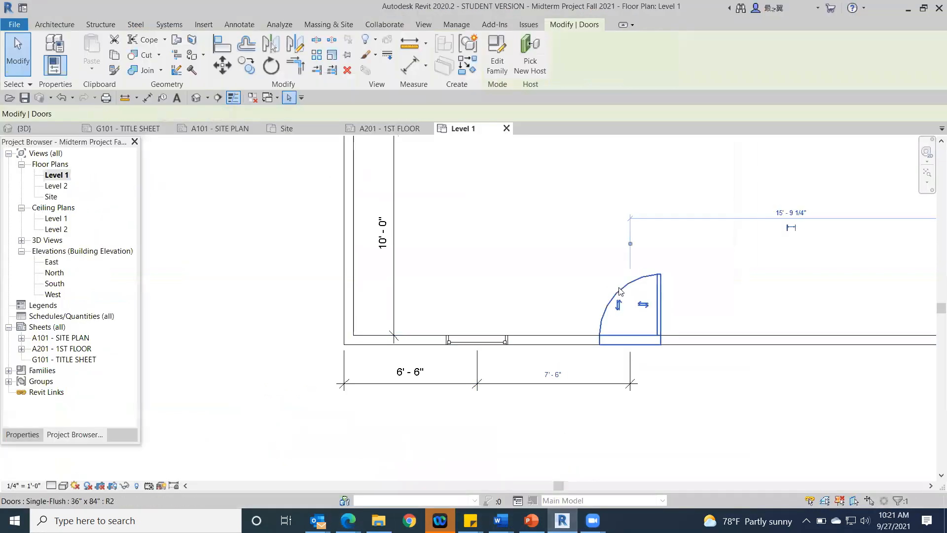
pyautogui.click(643, 306)
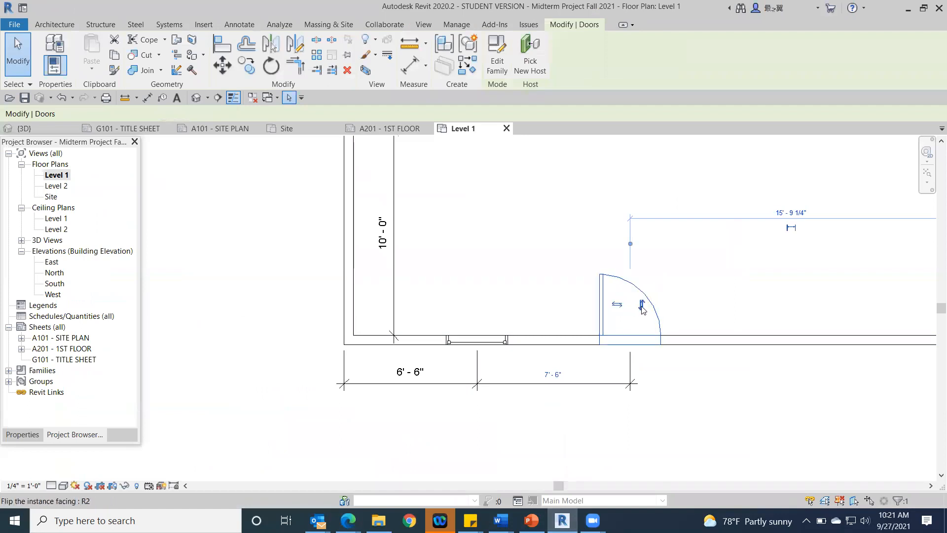
pyautogui.click(642, 305)
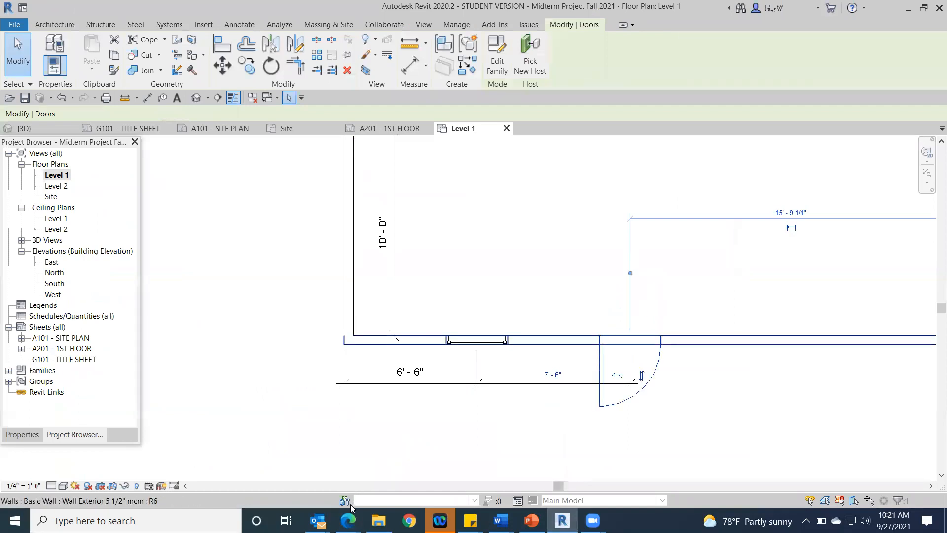
pyautogui.moveTo(348, 510)
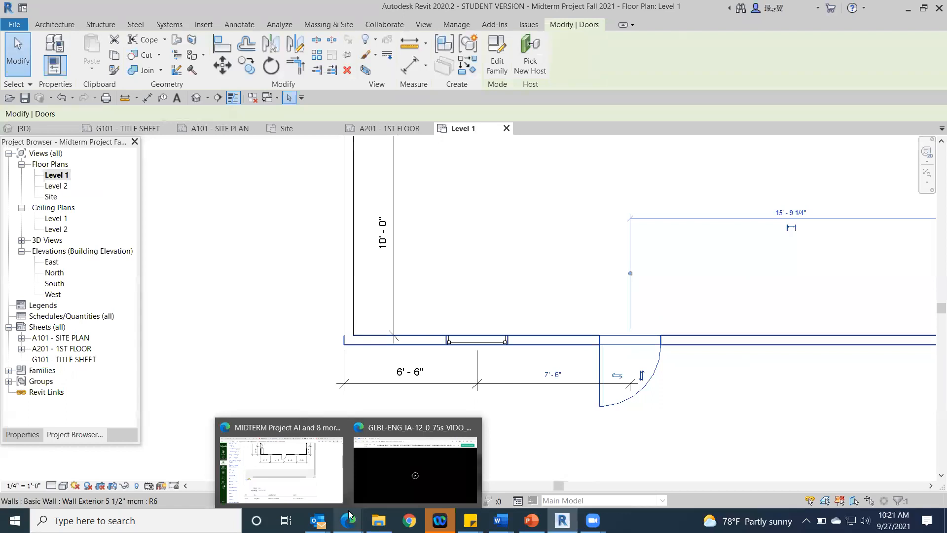
# Step: Move the east witness line of the front door's temporary dimension from the east wall to the centre of the south window
pyautogui.moveTo(714, 246); pyautogui.dragTo(520, 306, button='middle')
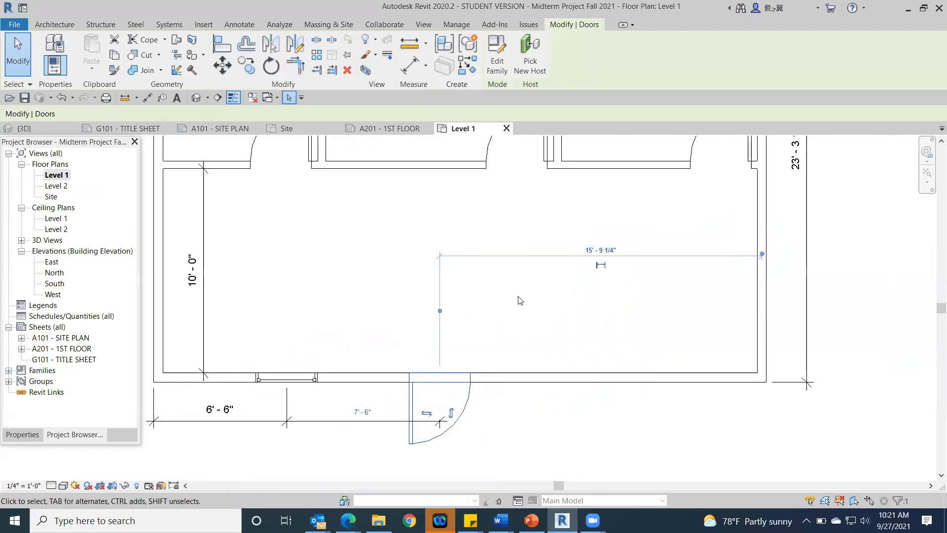
pyautogui.scroll(-2, 592, 316)
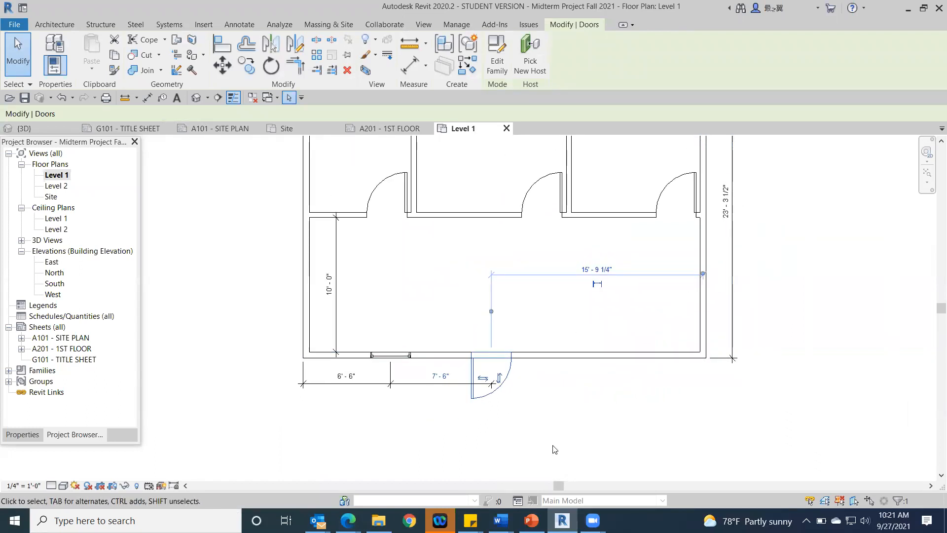
pyautogui.moveTo(703, 275); pyautogui.dragTo(393, 361)
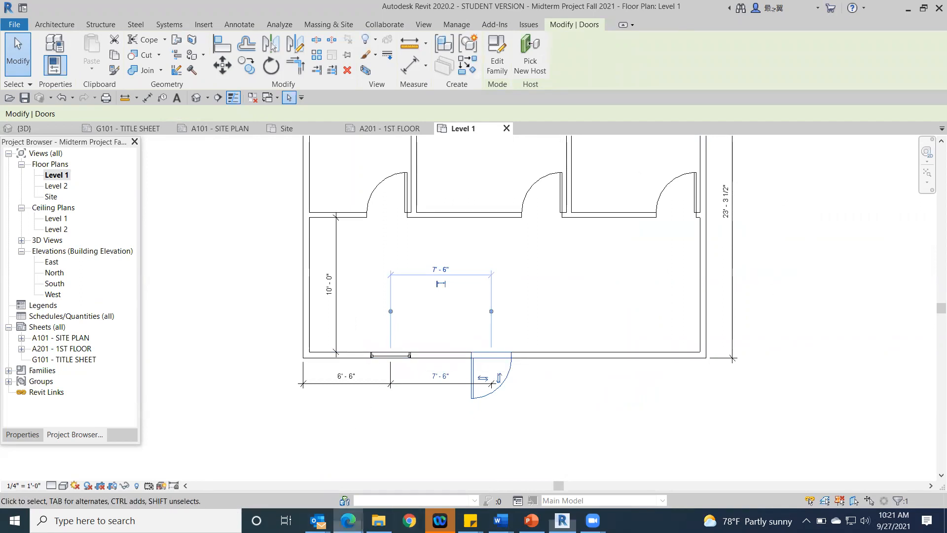
# Step: Check the door spacing on the reference plan in Microsoft Edge, and in Revit set the window-to-front-door centre distance to 8' - 9"
pyautogui.moveTo(348, 521)
pyautogui.click(312, 494)
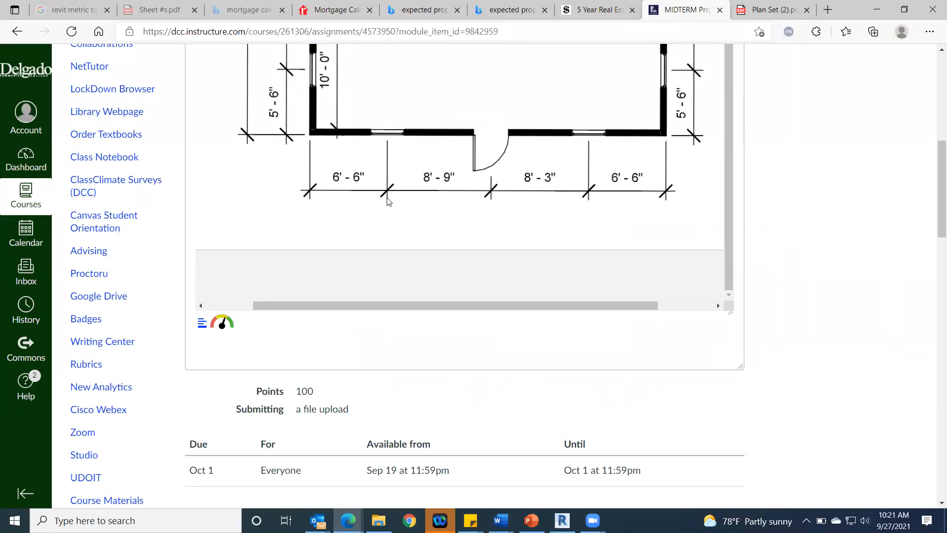
pyautogui.click(562, 520)
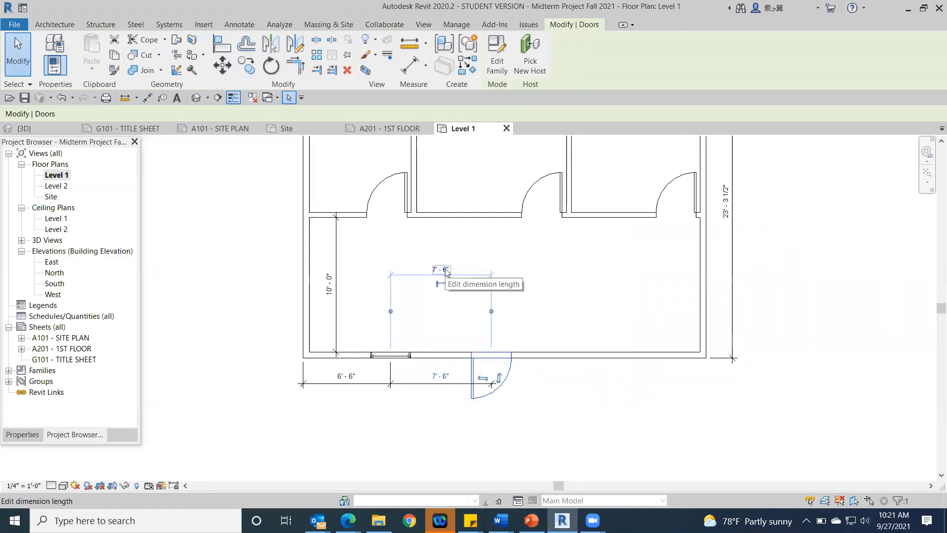
pyautogui.click(446, 271)
pyautogui.write('8')
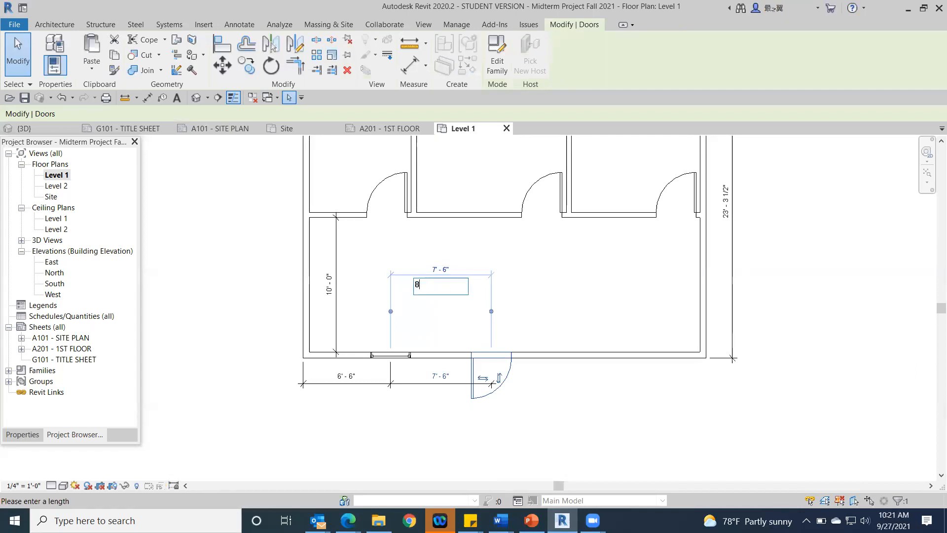
pyautogui.write("' - 9")
pyautogui.press('Return')
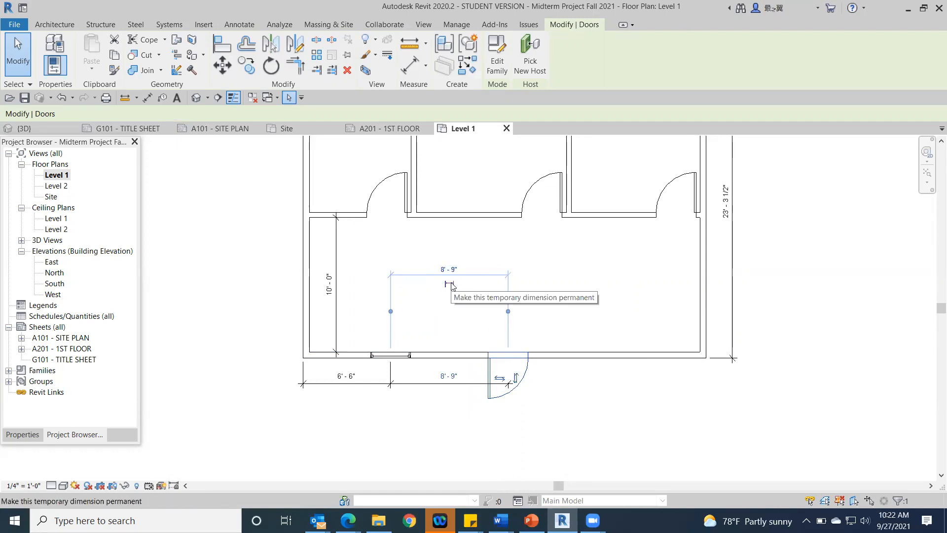
# Step: Make the temporary dimension between the south window and the front door permanent, and lock it
pyautogui.click(449, 286)
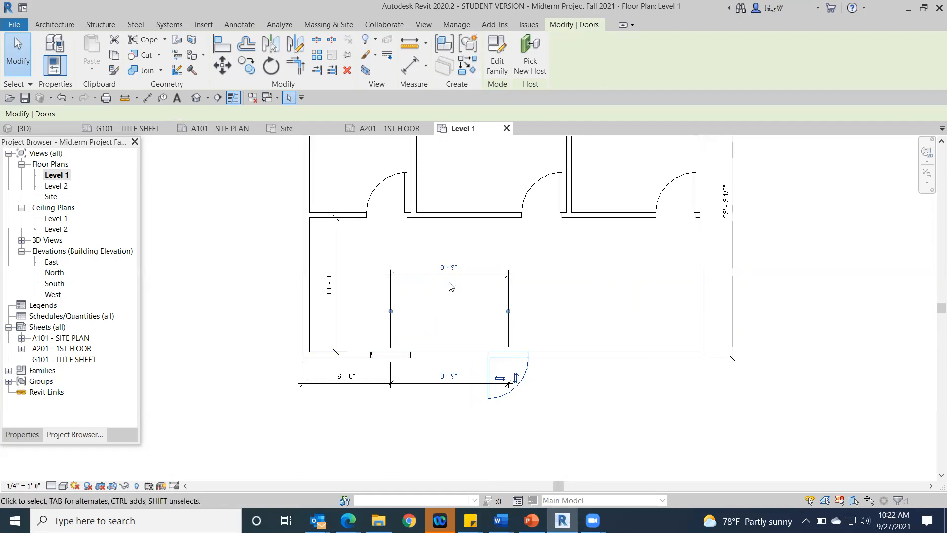
pyautogui.click(477, 277)
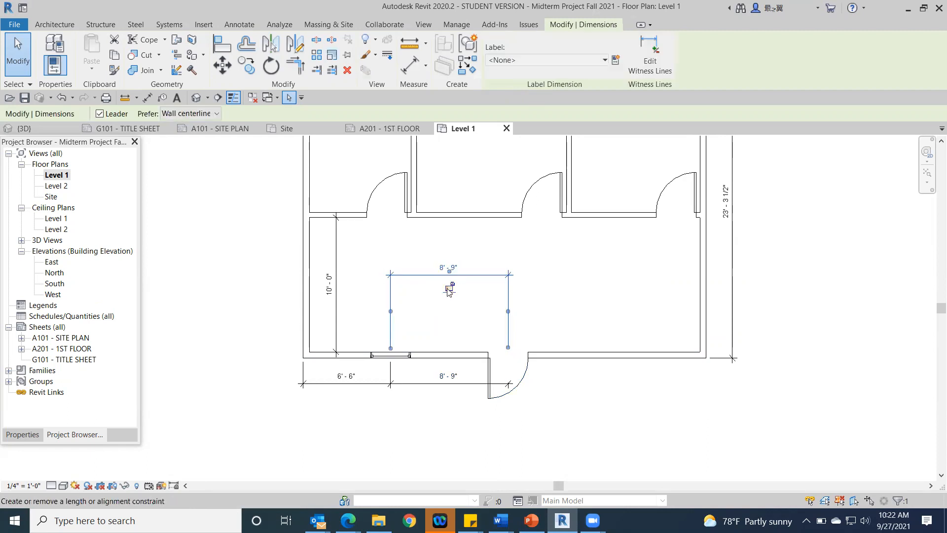
pyautogui.click(275, 257)
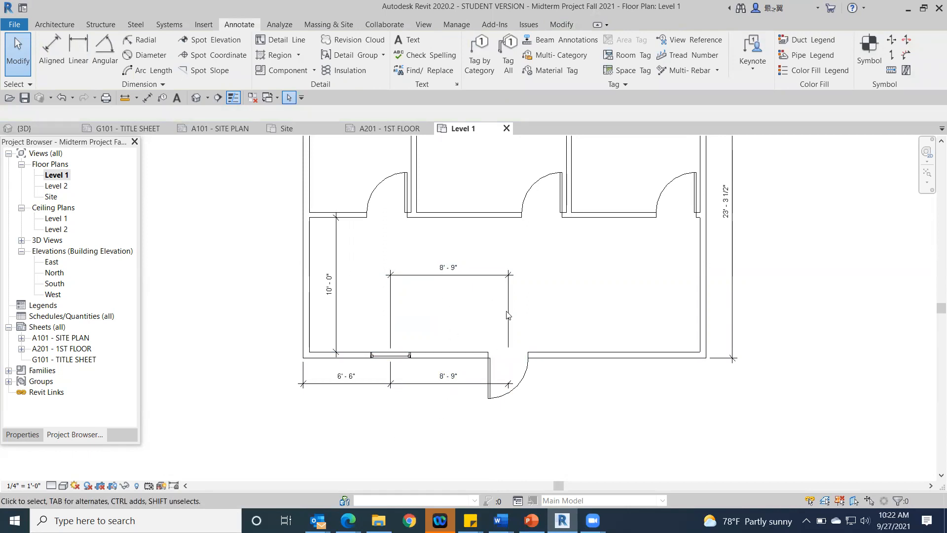
# Step: Delete the locked dimension inside the room, leaving the window and front door constrained
pyautogui.click(511, 280)
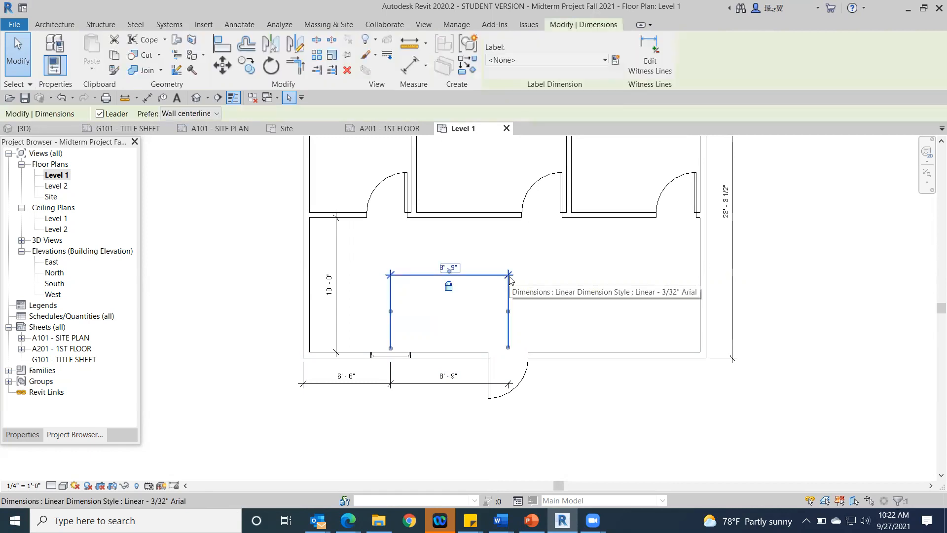
pyautogui.press('Delete')
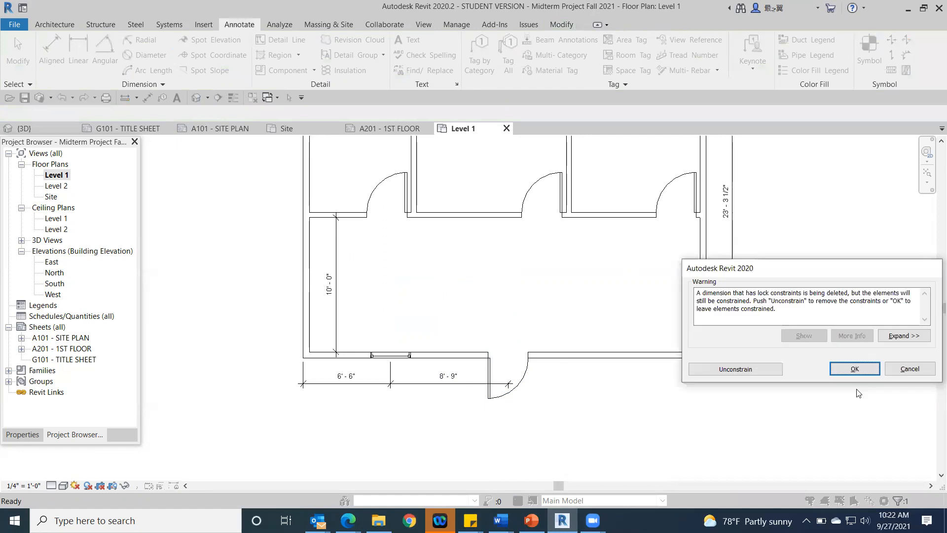
pyautogui.click(857, 369)
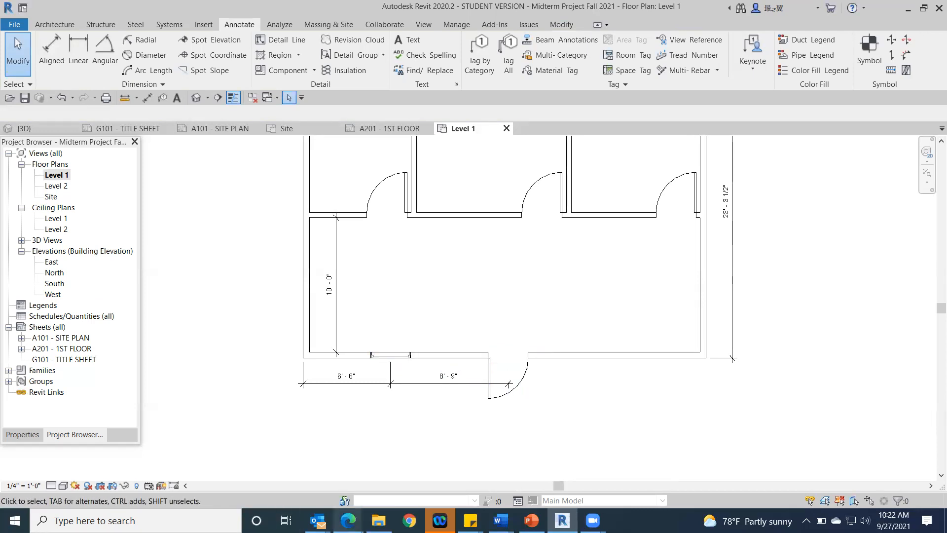
# Step: Switch to Microsoft Edge and check the reference floor plan's window and door dimensions along the front wall
pyautogui.moveTo(348, 520)
pyautogui.click(291, 479)
pyautogui.scroll(5, 869, 182)
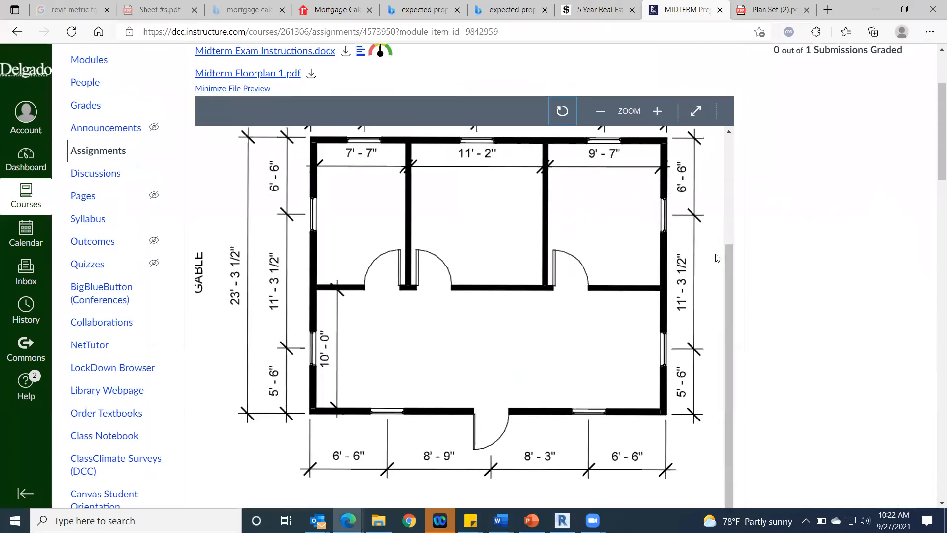
pyautogui.moveTo(728, 270); pyautogui.dragTo(744, 300)
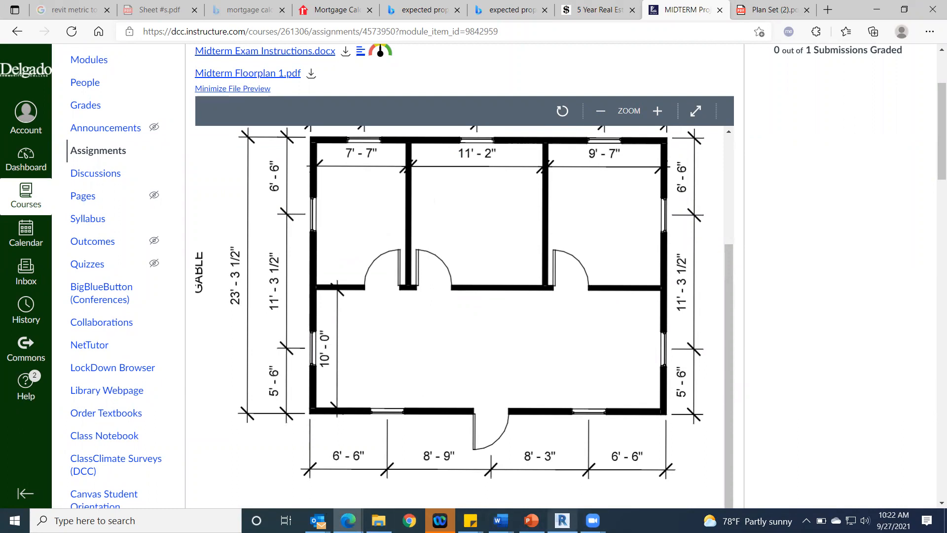
# Step: Return to Revit, open sheet A201 - 1ST FLOOR, and examine the walls and dimensions of the placed floor plan
pyautogui.click(562, 520)
pyautogui.scroll(5, 873, 281)
pyautogui.scroll(-9, 872, 281)
pyautogui.moveTo(855, 302); pyautogui.dragTo(819, 358, button='middle')
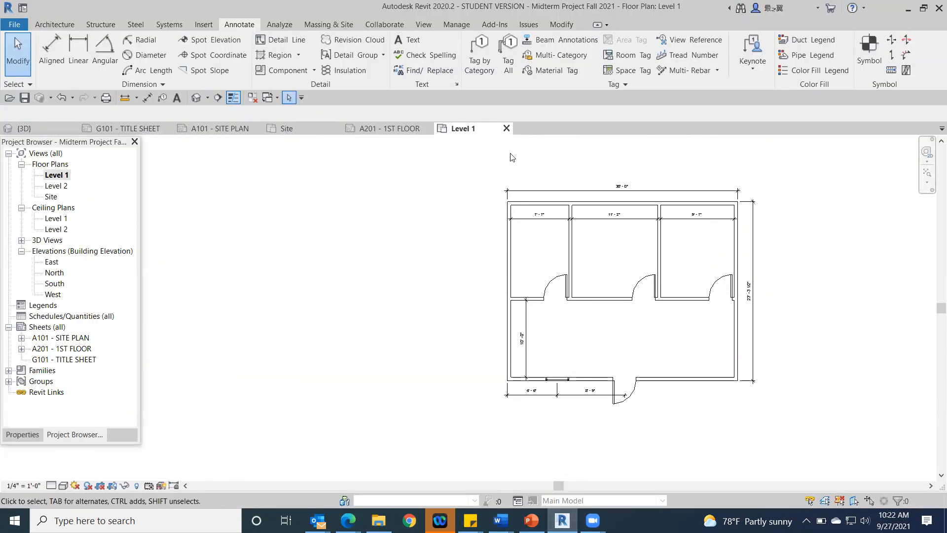
pyautogui.doubleClick(67, 350)
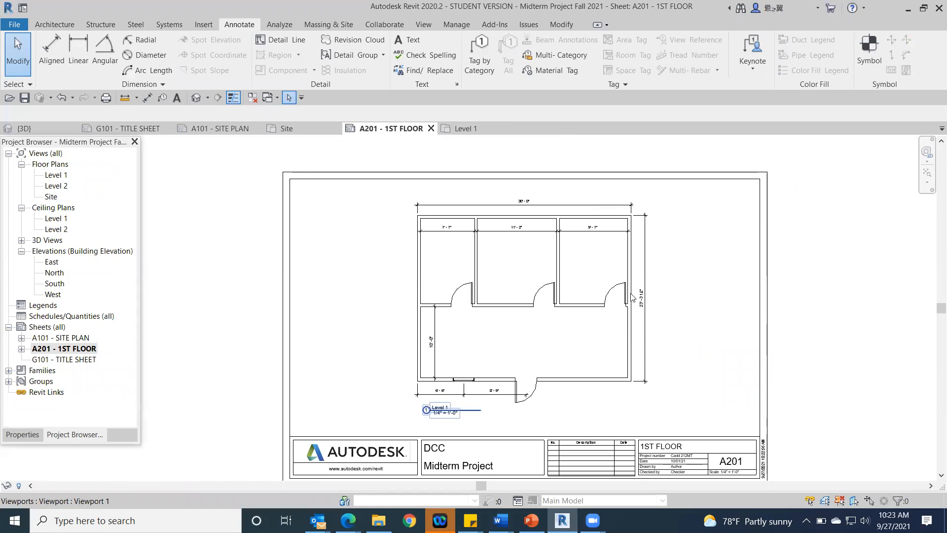
pyautogui.scroll(4, 633, 296)
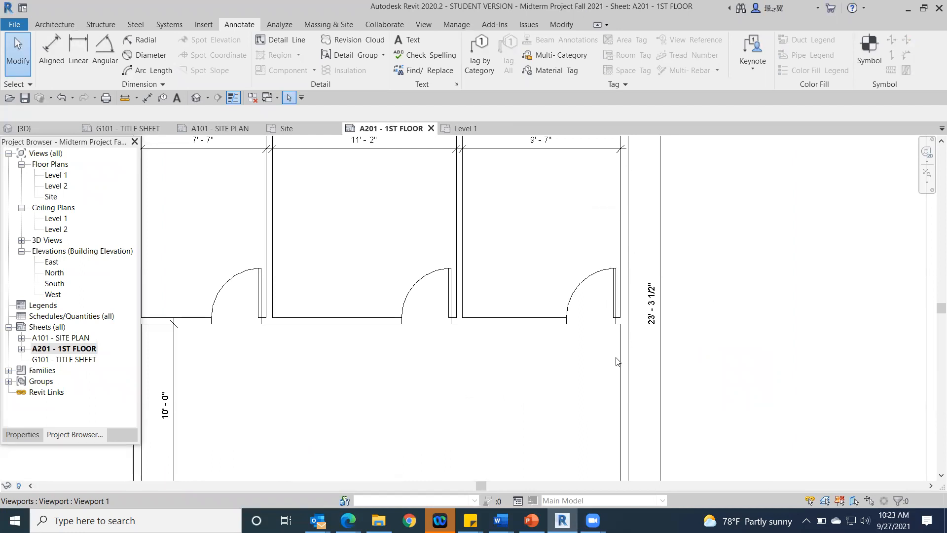
pyautogui.scroll(-4, 372, 297)
pyautogui.scroll(1, 371, 297)
pyautogui.moveTo(371, 297); pyautogui.dragTo(587, 271, button='middle')
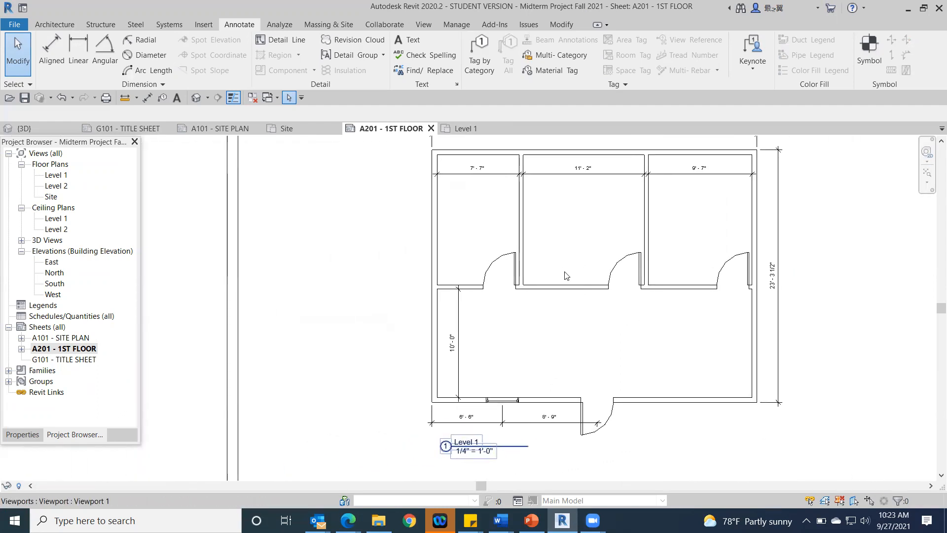
# Step: In the Level 1 floor plan, override the west wall's cut foreground pattern by element with a red solid fill
pyautogui.doubleClick(54, 175)
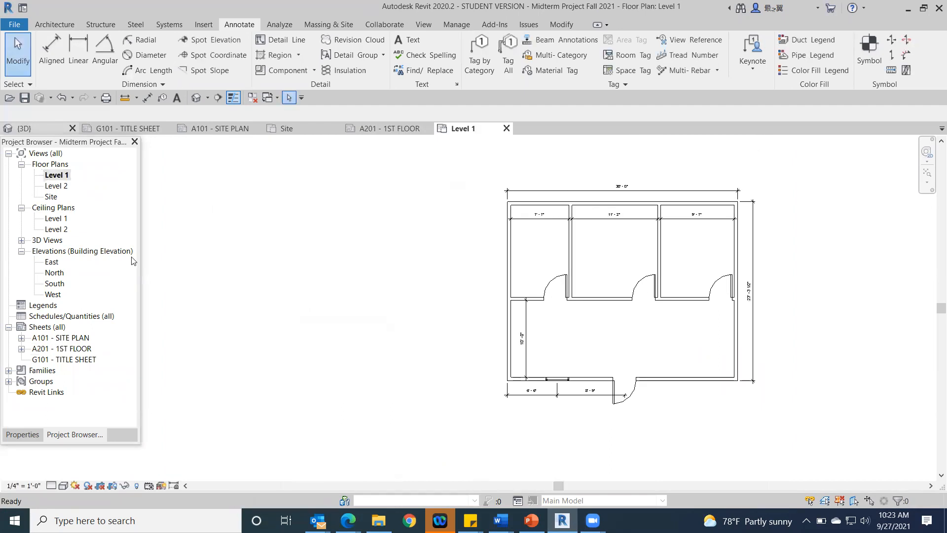
pyautogui.rightClick(511, 268)
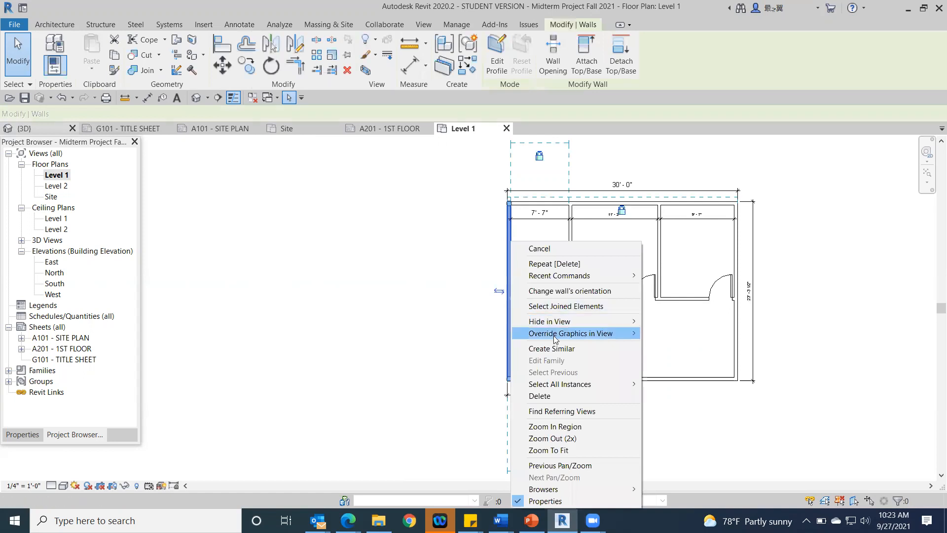
pyautogui.moveTo(564, 338)
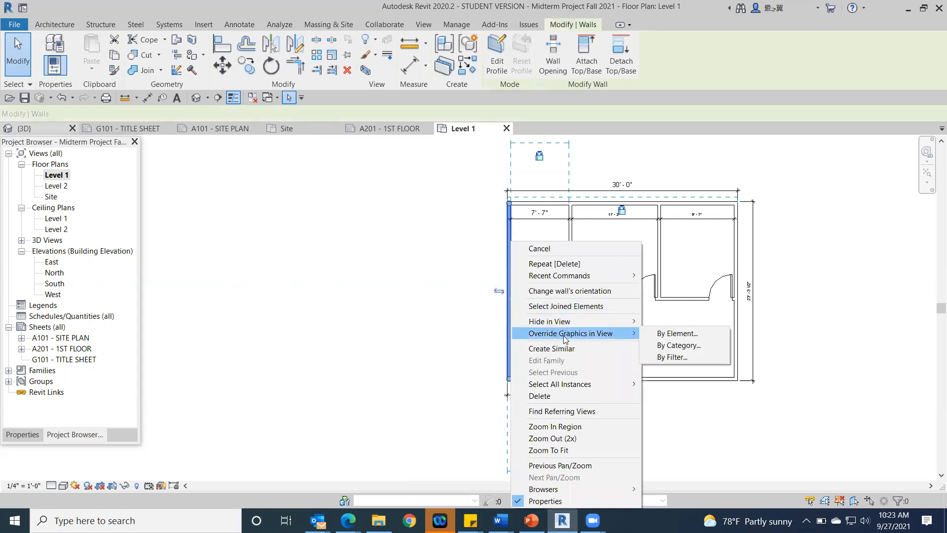
pyautogui.click(682, 334)
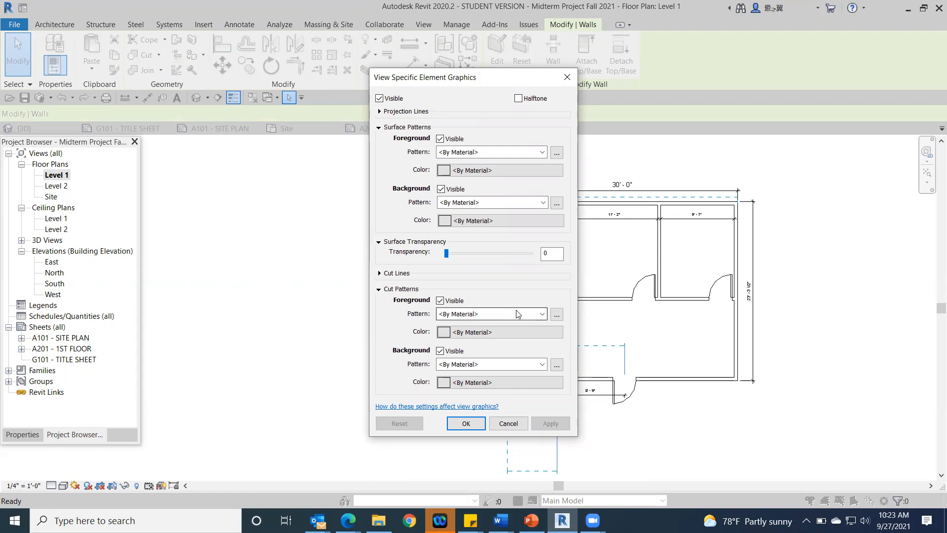
pyautogui.click(541, 314)
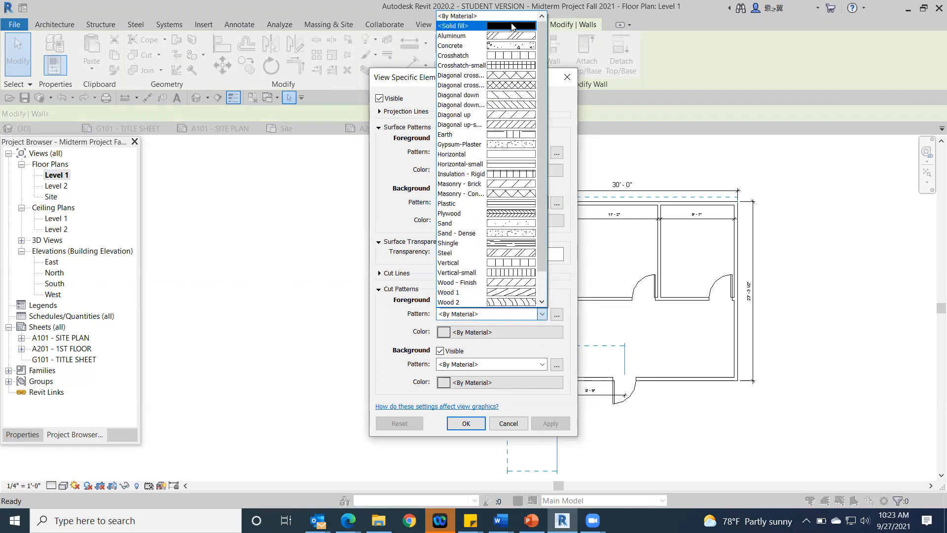
pyautogui.click(512, 27)
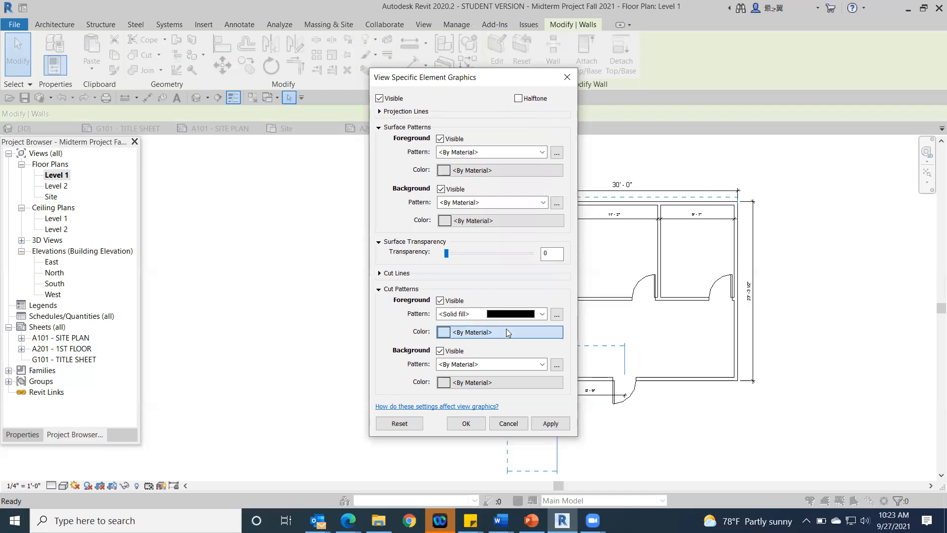
pyautogui.click(506, 329)
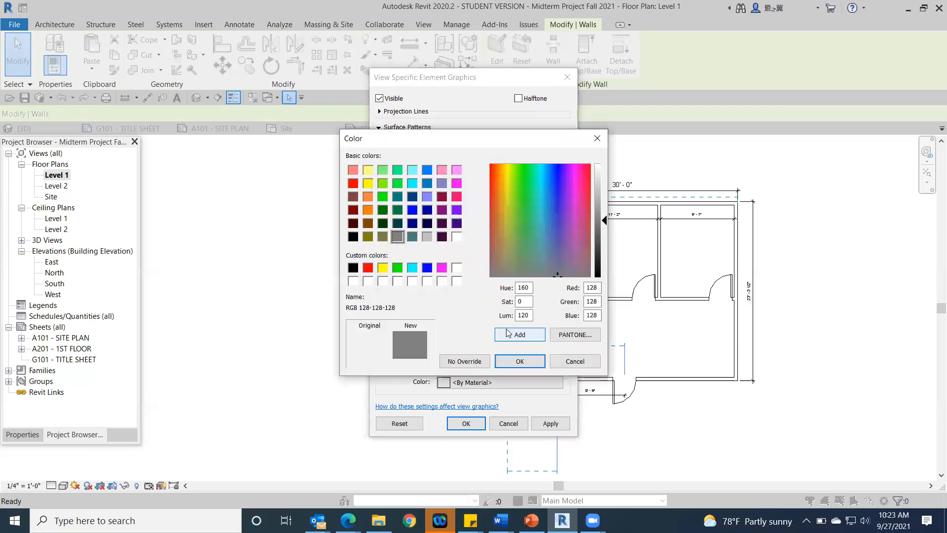
pyautogui.click(352, 269)
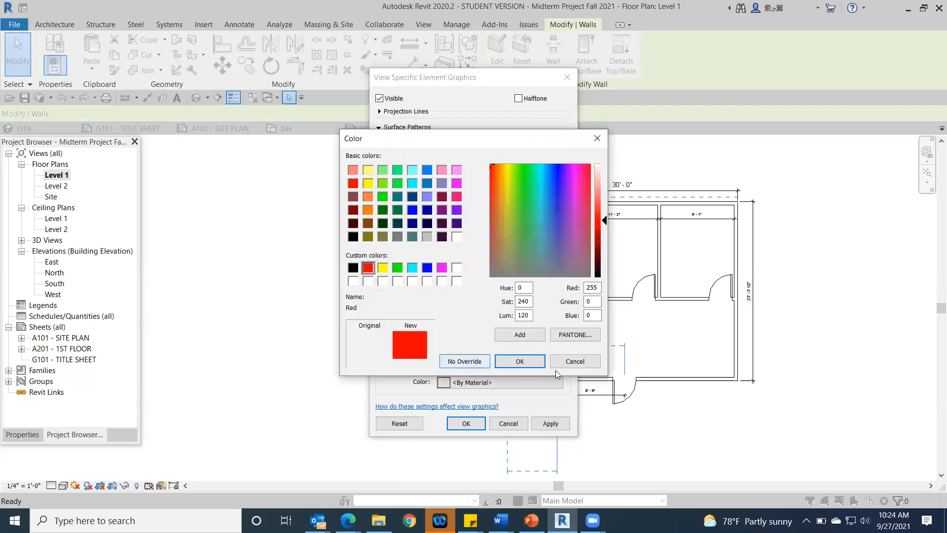
pyautogui.click(520, 361)
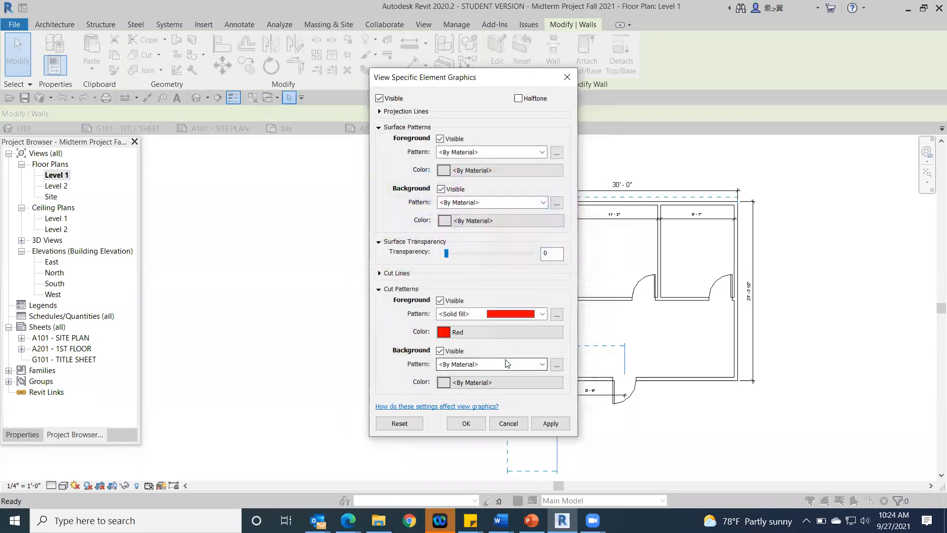
pyautogui.click(464, 423)
pyautogui.click(326, 300)
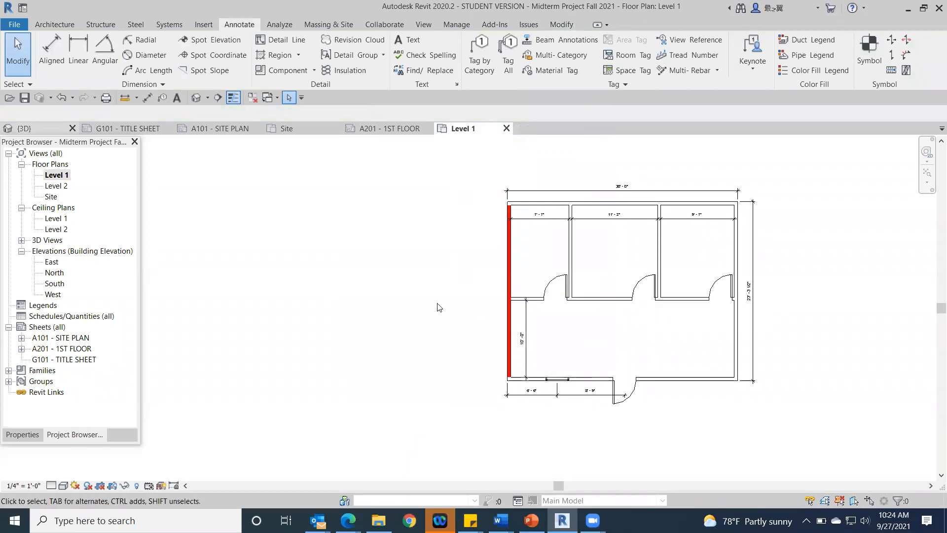
# Step: Change the west wall's cut foreground fill colour to black in its element graphics override
pyautogui.rightClick(510, 331)
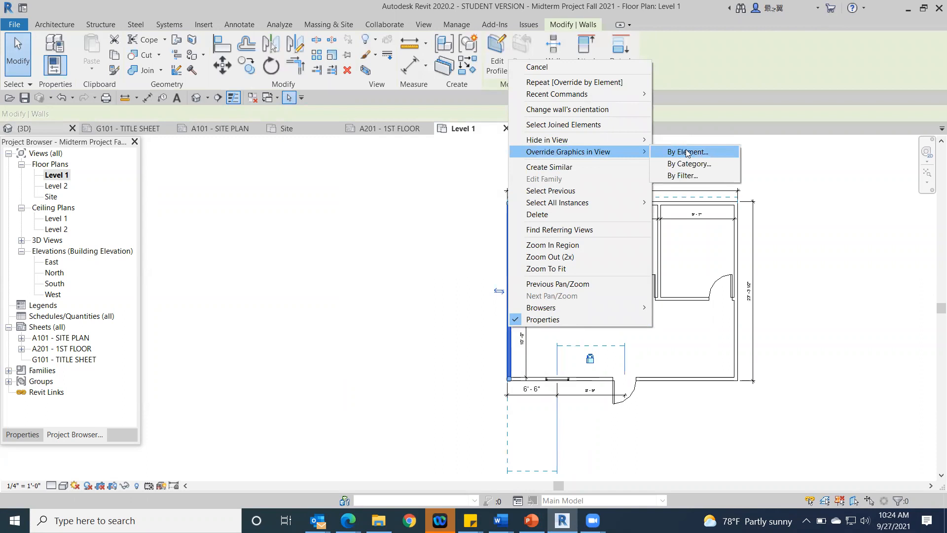
pyautogui.click(687, 153)
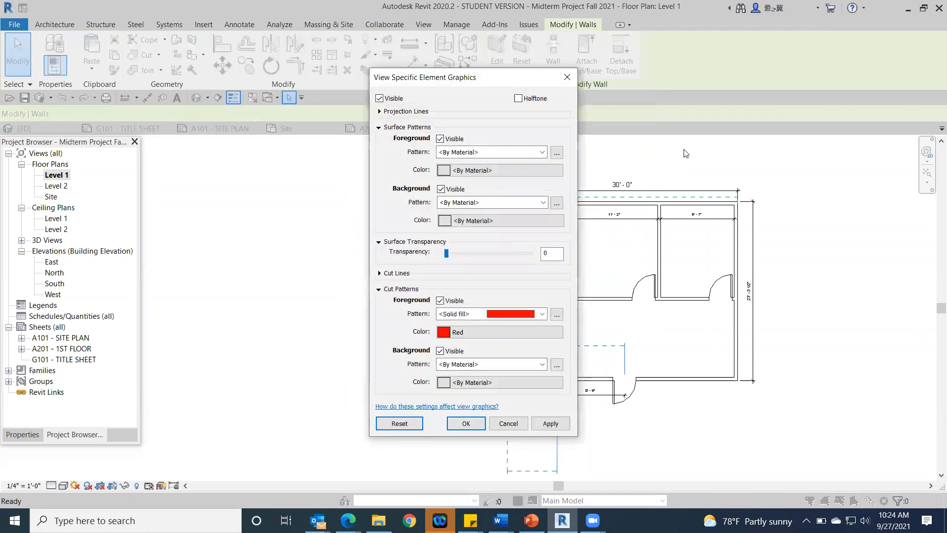
pyautogui.click(500, 332)
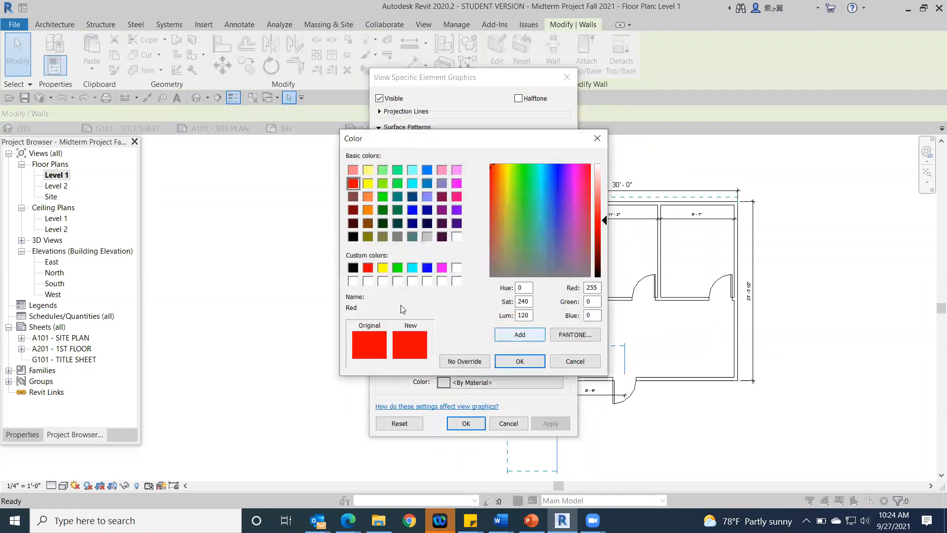
pyautogui.click(354, 268)
pyautogui.click(522, 362)
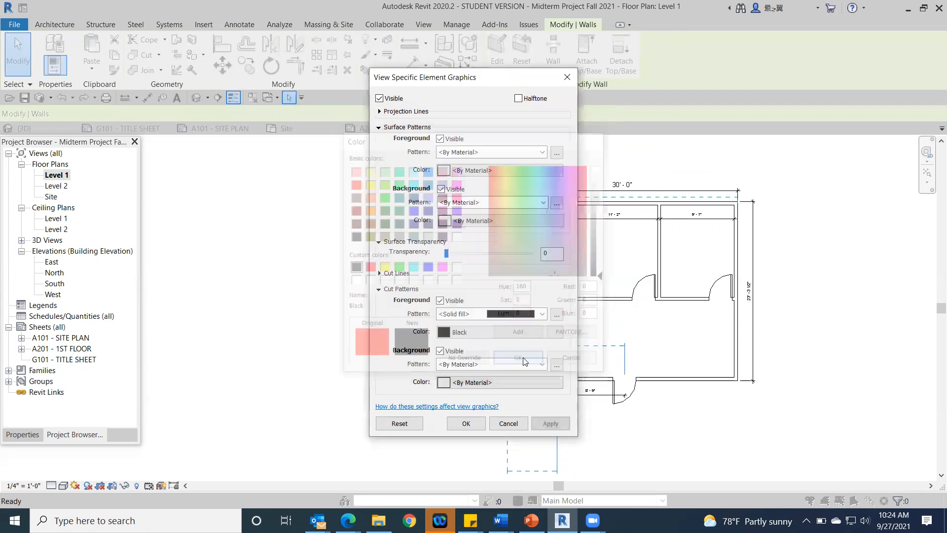
pyautogui.click(478, 427)
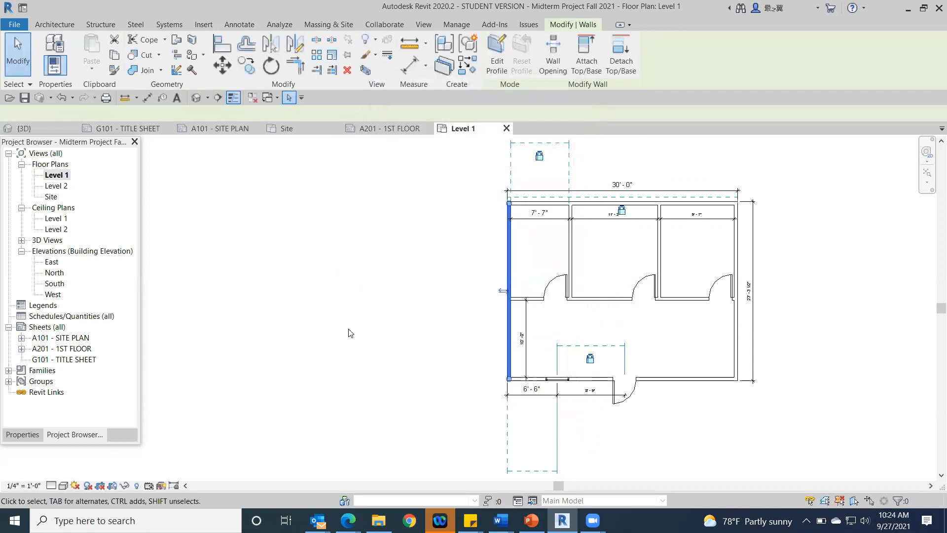
pyautogui.click(352, 333)
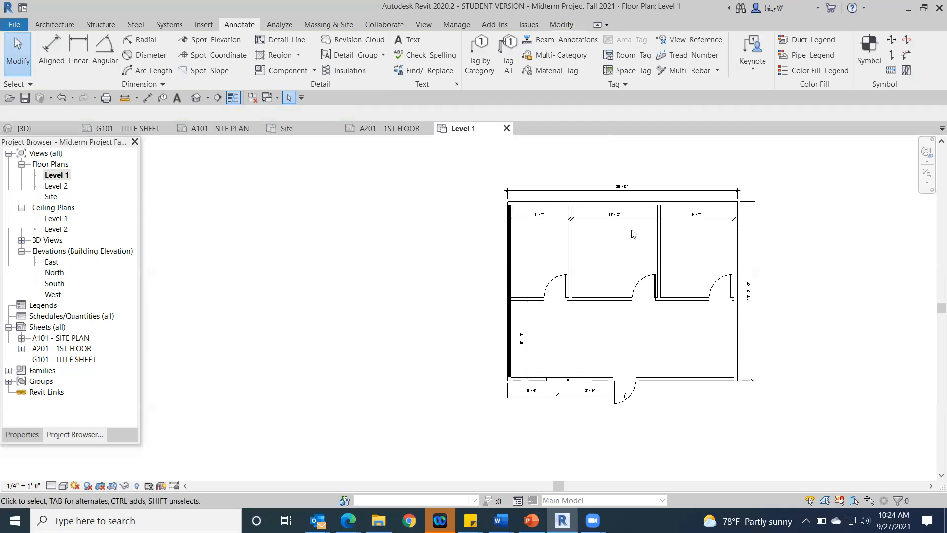
# Step: Override the whole Walls category in the Level 1 plan with a black solid fill as the cut foreground pattern
pyautogui.rightClick(603, 300)
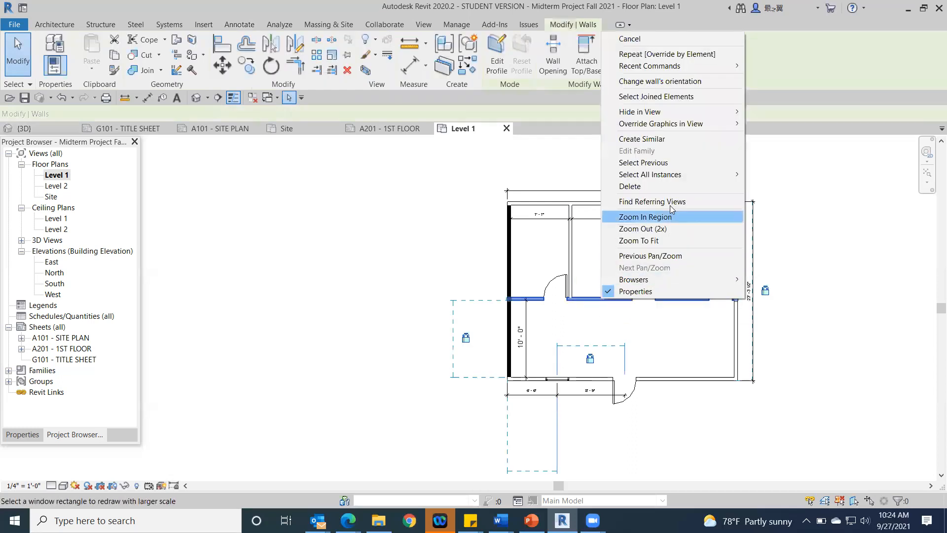
pyautogui.moveTo(691, 123)
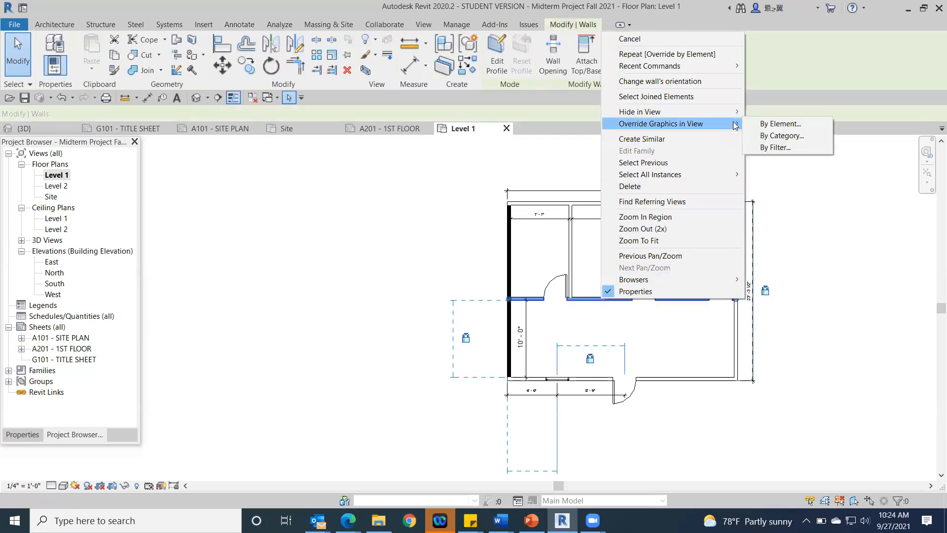
pyautogui.click(788, 136)
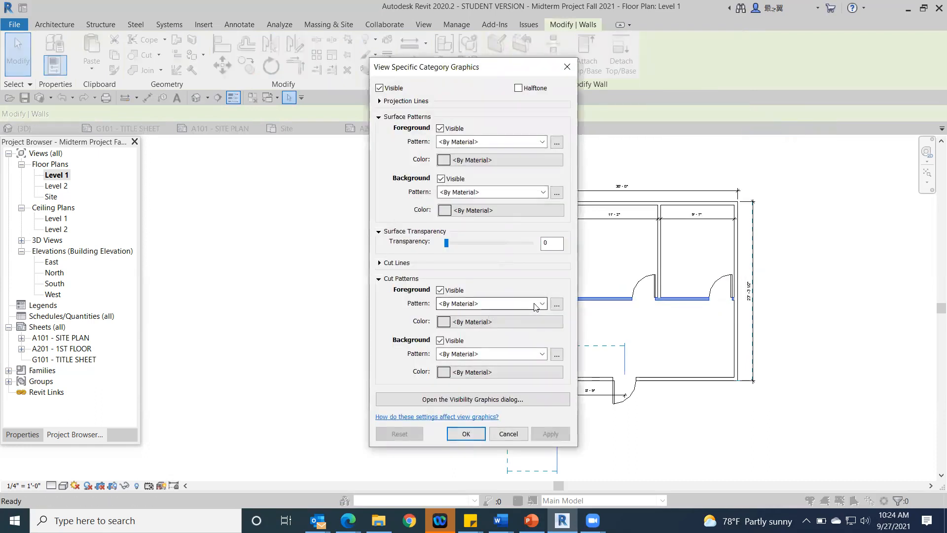
pyautogui.click(542, 304)
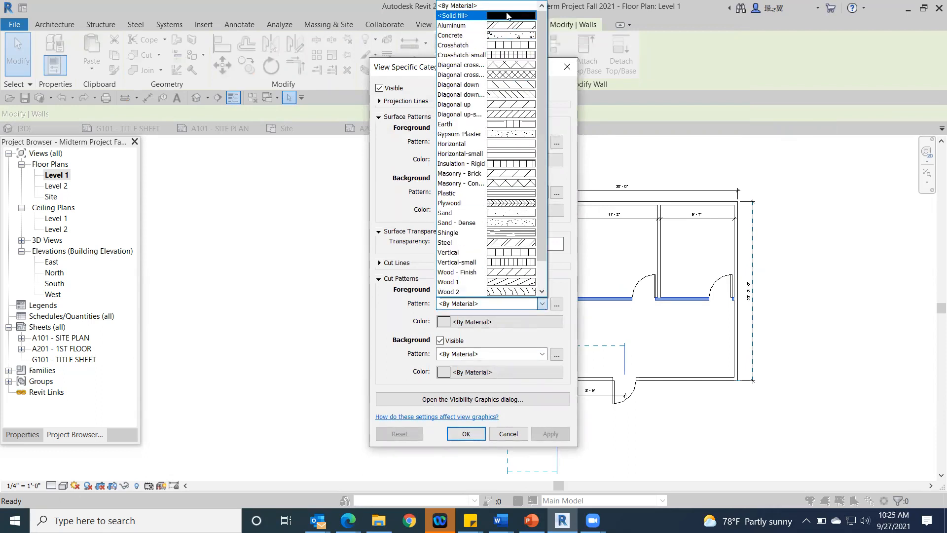
pyautogui.click(508, 16)
pyautogui.click(487, 323)
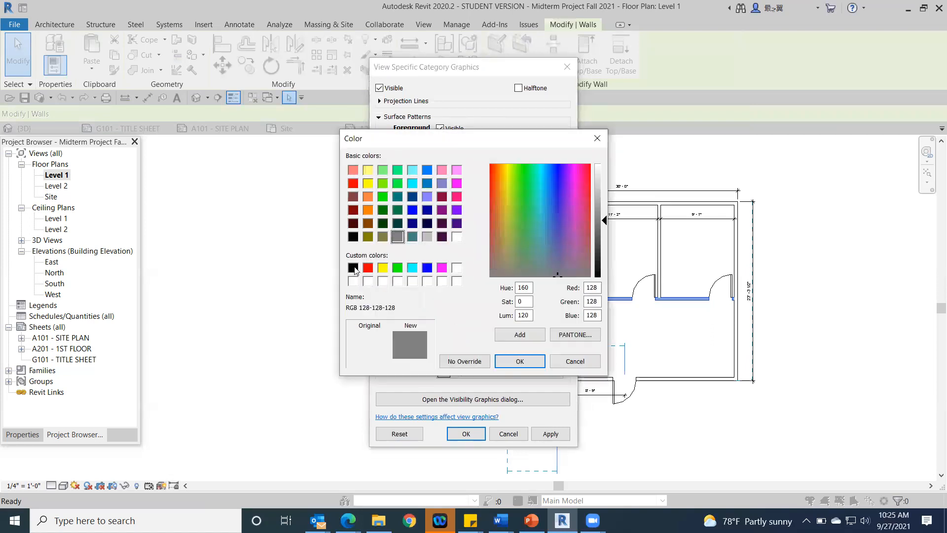
pyautogui.click(354, 269)
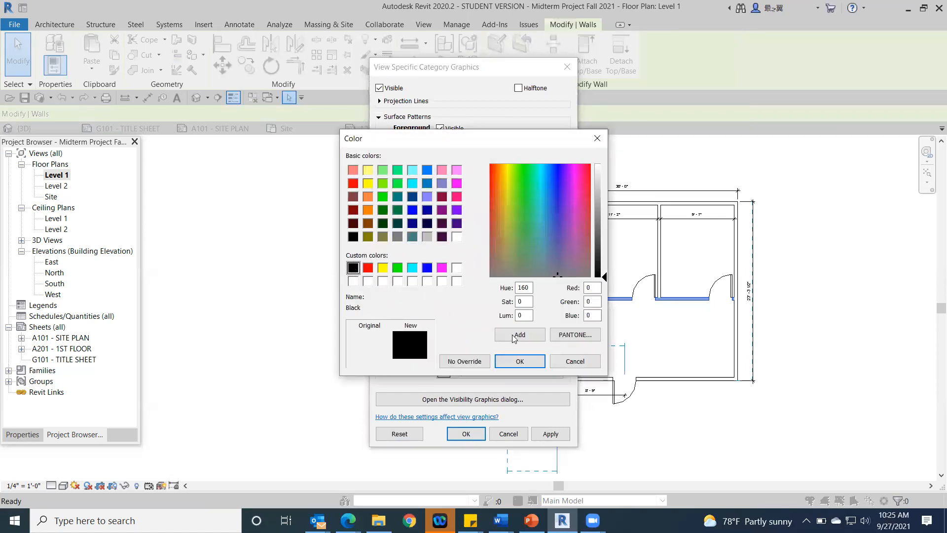
pyautogui.click(521, 360)
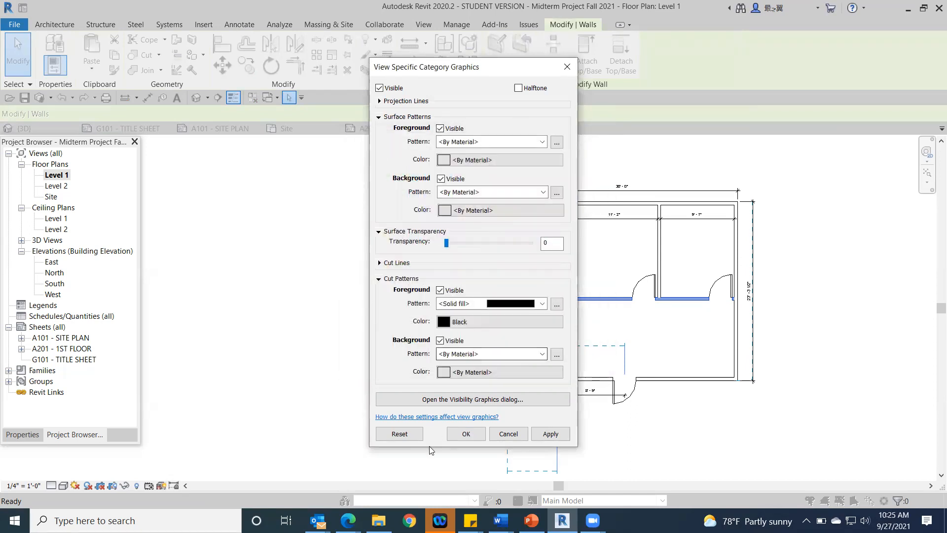
pyautogui.click(470, 432)
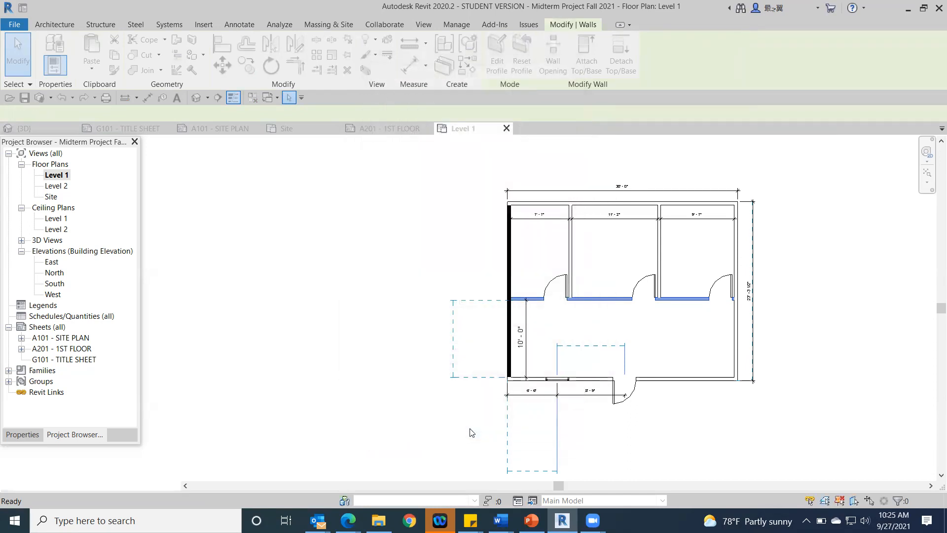
pyautogui.click(880, 303)
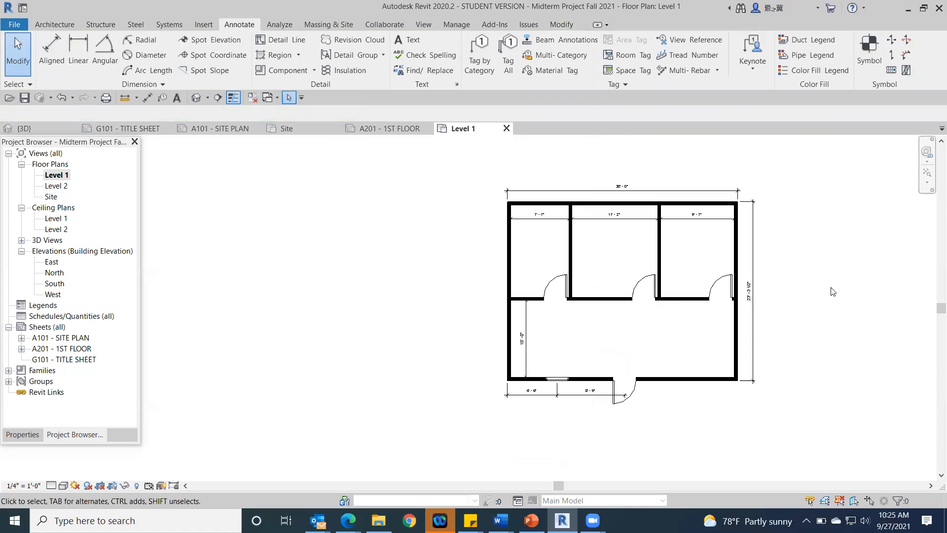
# Step: Open sheet A201 - 1ST FLOOR and check how the wall fill looks in the placed plan
pyautogui.scroll(2, 830, 291)
pyautogui.moveTo(830, 294); pyautogui.dragTo(724, 273, button='middle')
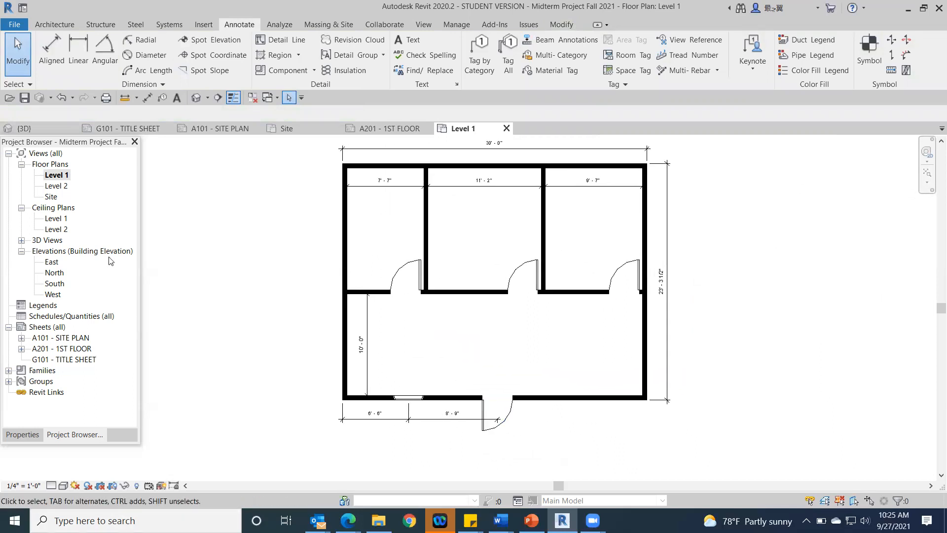
pyautogui.doubleClick(77, 350)
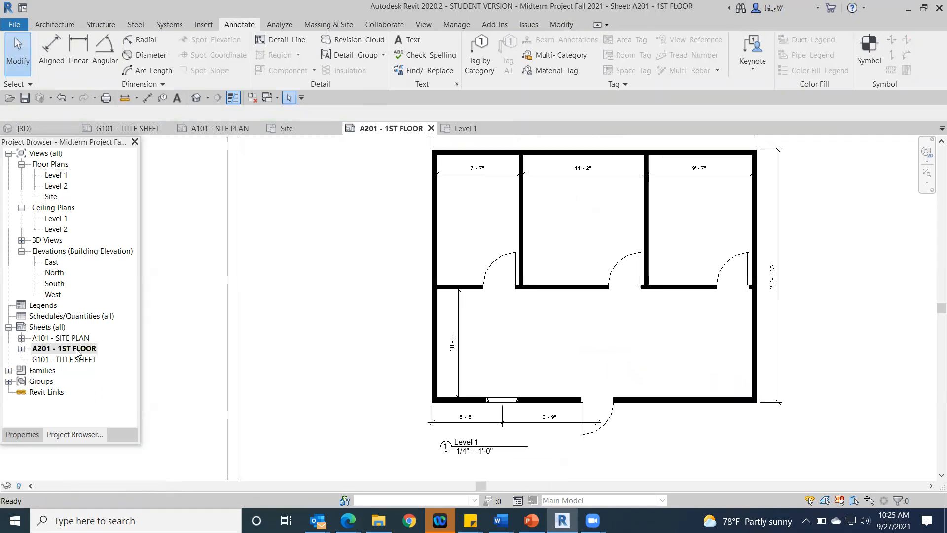
pyautogui.moveTo(712, 344); pyautogui.dragTo(654, 332, button='middle')
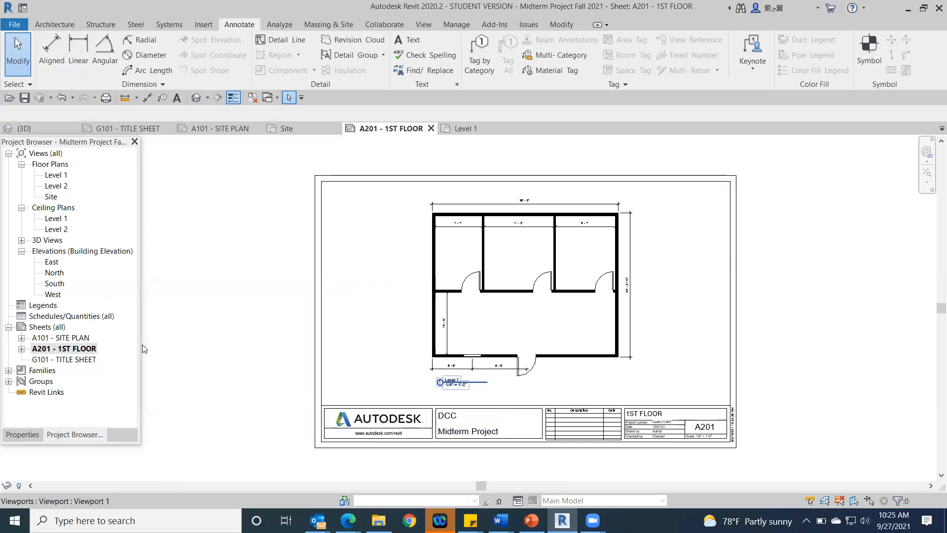
# Step: Create a new sheet using the B 11 x 17 Horizontal titleblock
pyautogui.rightClick(47, 328)
pyautogui.click(88, 333)
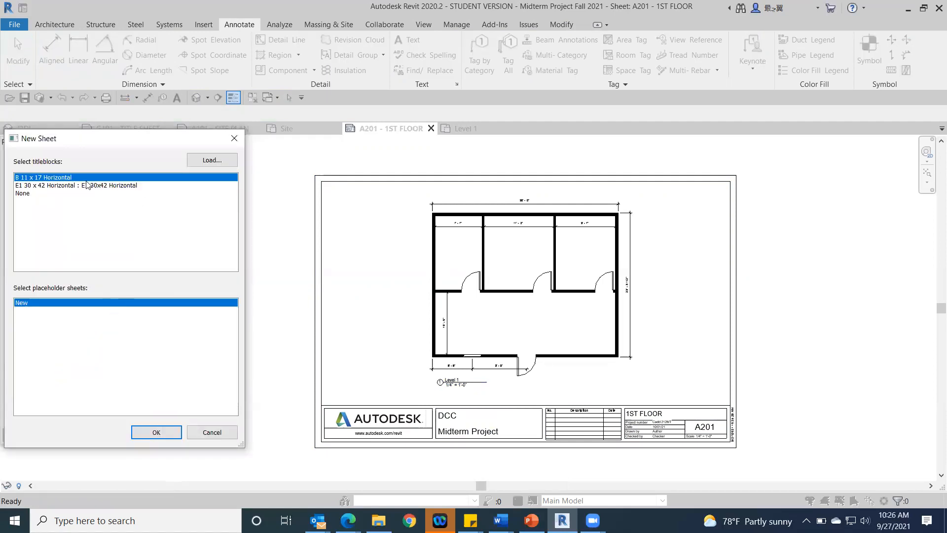
pyautogui.click(86, 185)
pyautogui.doubleClick(88, 178)
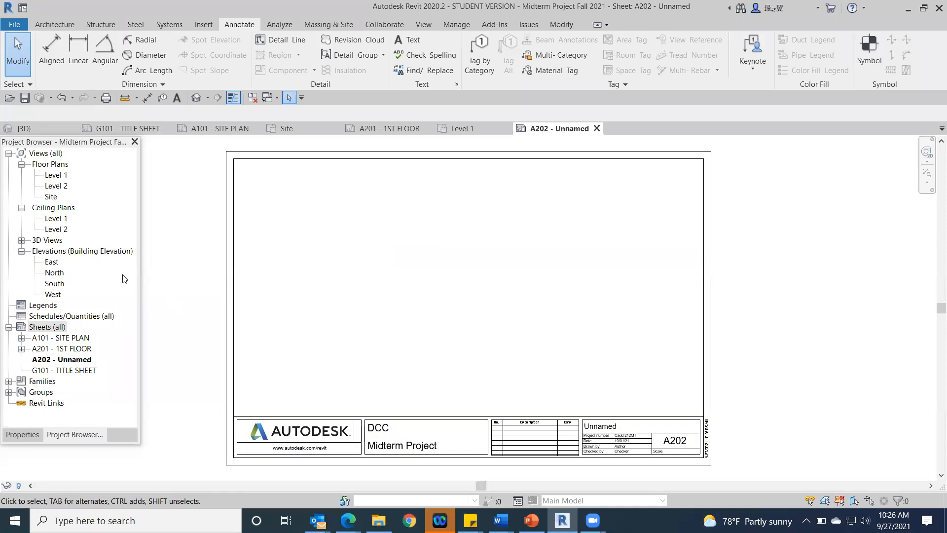
# Step: Place the East elevation on the upper half of sheet A202 and the West elevation below it
pyautogui.moveTo(49, 262); pyautogui.dragTo(302, 281)
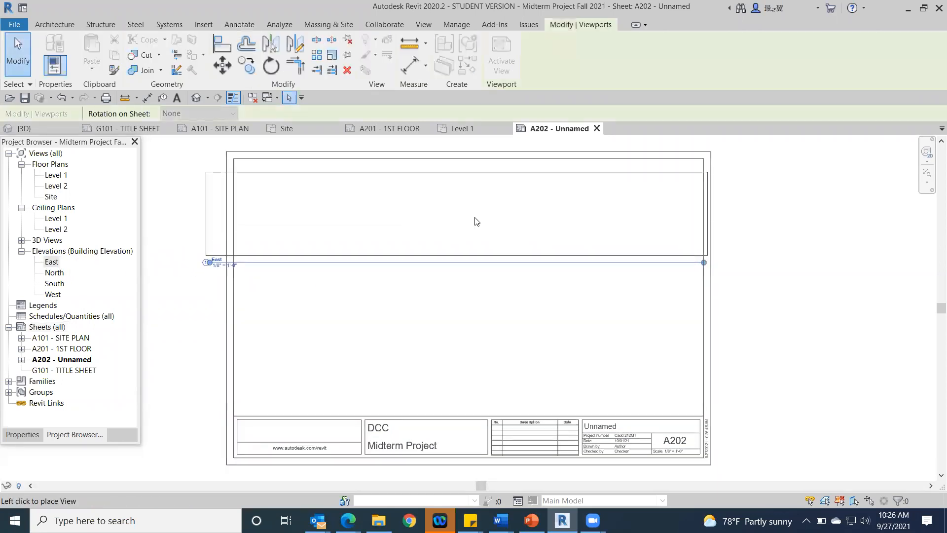
pyautogui.click(465, 217)
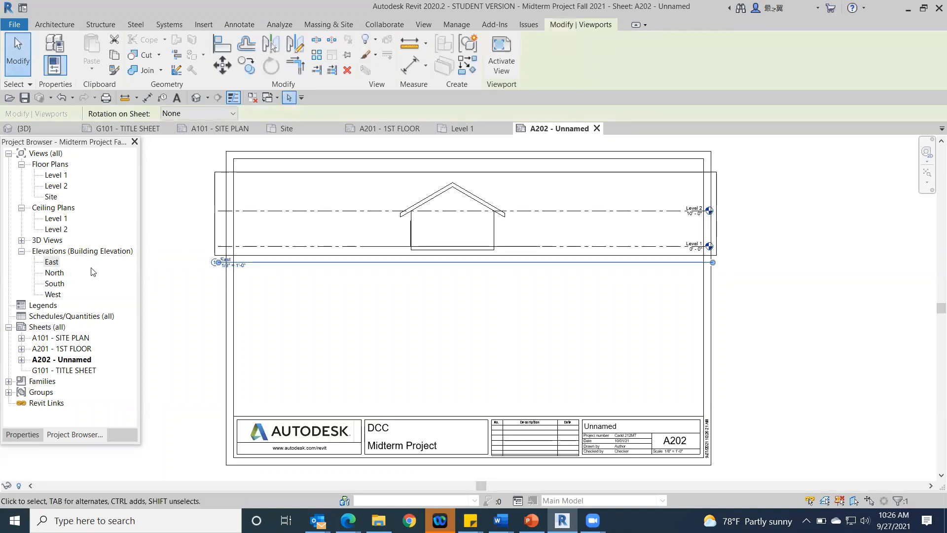
pyautogui.click(52, 295)
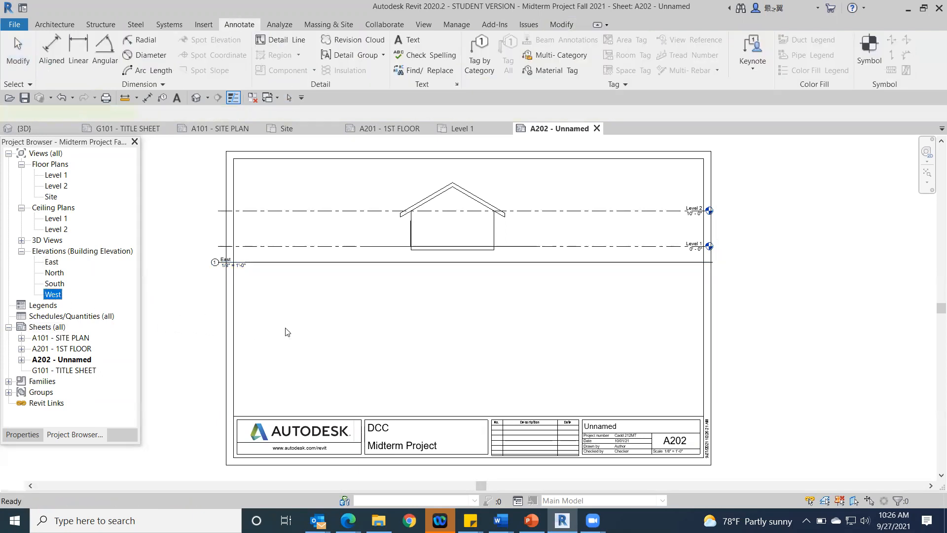
pyautogui.moveTo(287, 331); pyautogui.dragTo(332, 334)
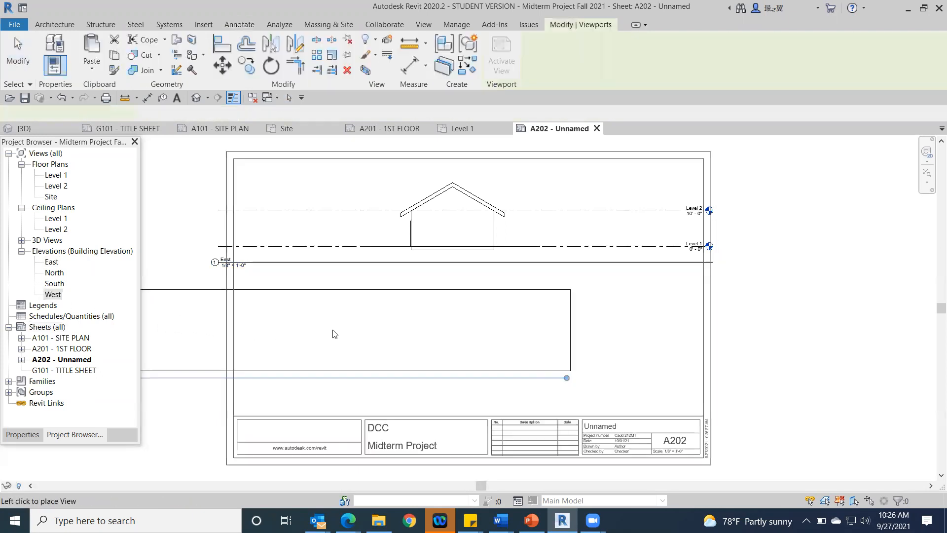
pyautogui.click(467, 354)
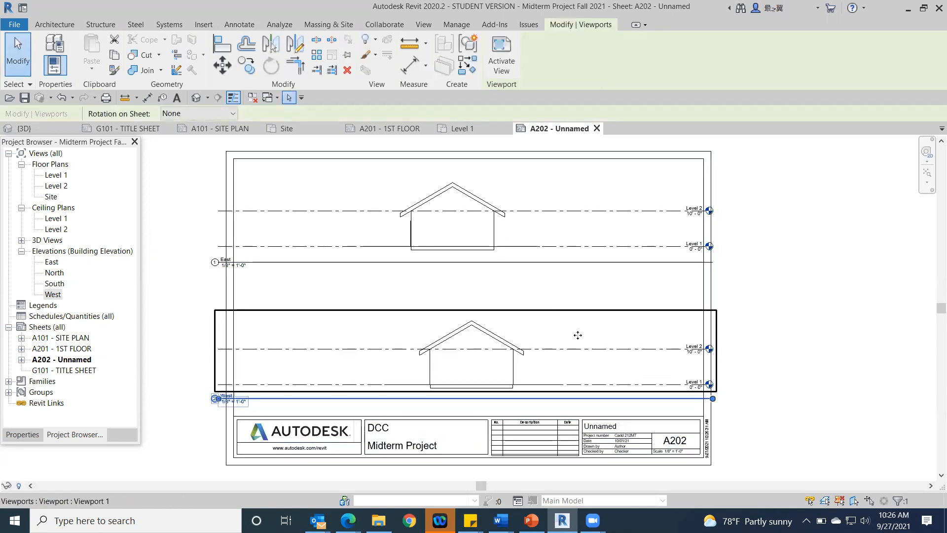
# Step: Nudge the West elevation viewport left and up on the sheet so it sits clear of the title block
pyautogui.press('Left')
pyautogui.press('Left')
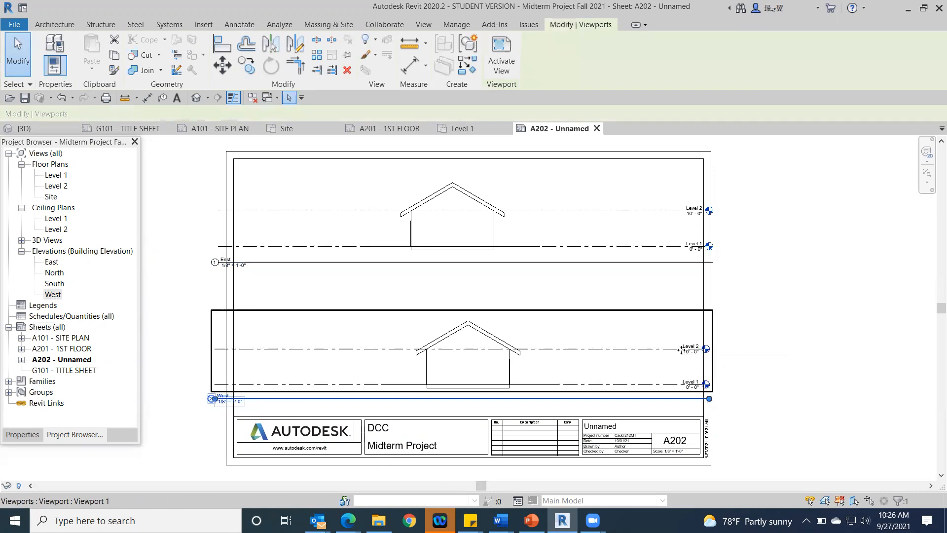
pyautogui.press('Left')
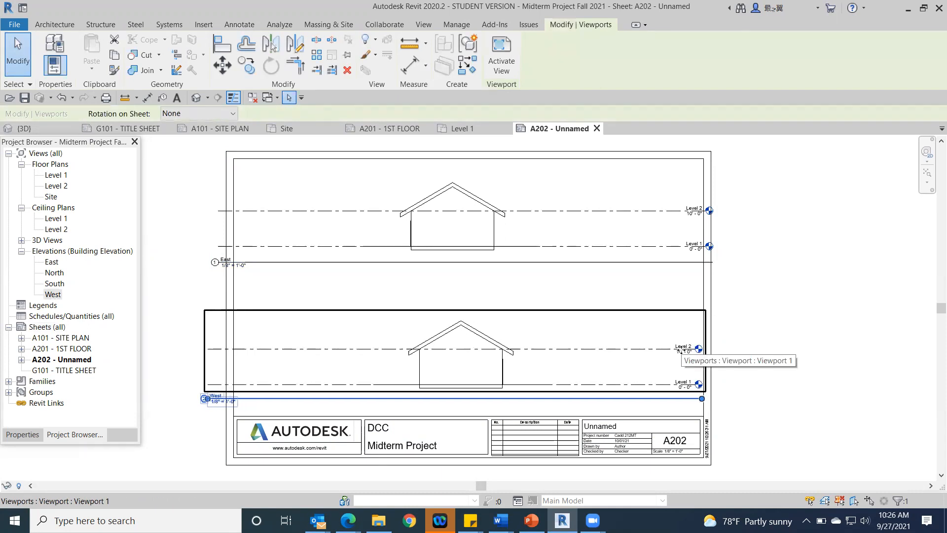
pyautogui.press('Left')
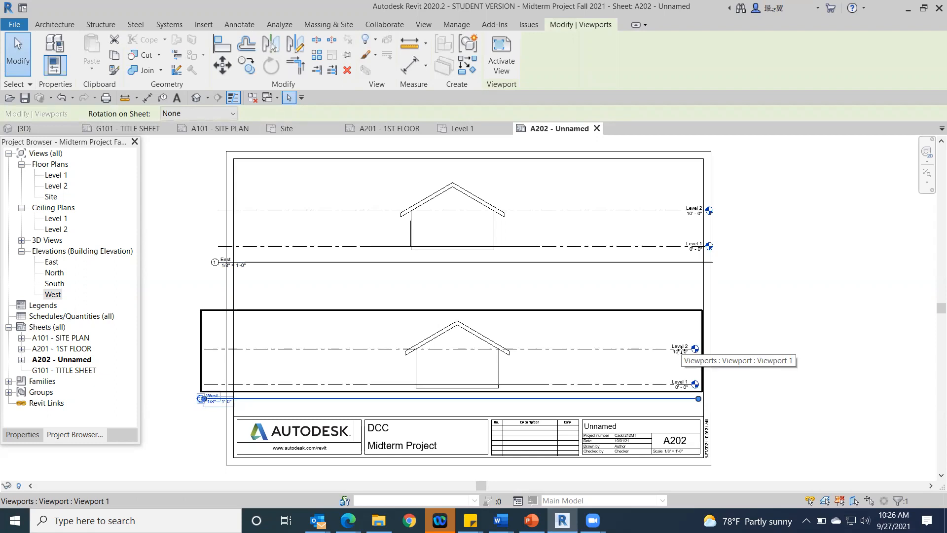
pyautogui.press('Up')
pyautogui.press('Up')
pyautogui.press('Up')
pyautogui.press('Up')
pyautogui.press('Up')
pyautogui.press('Up')
pyautogui.press('Up')
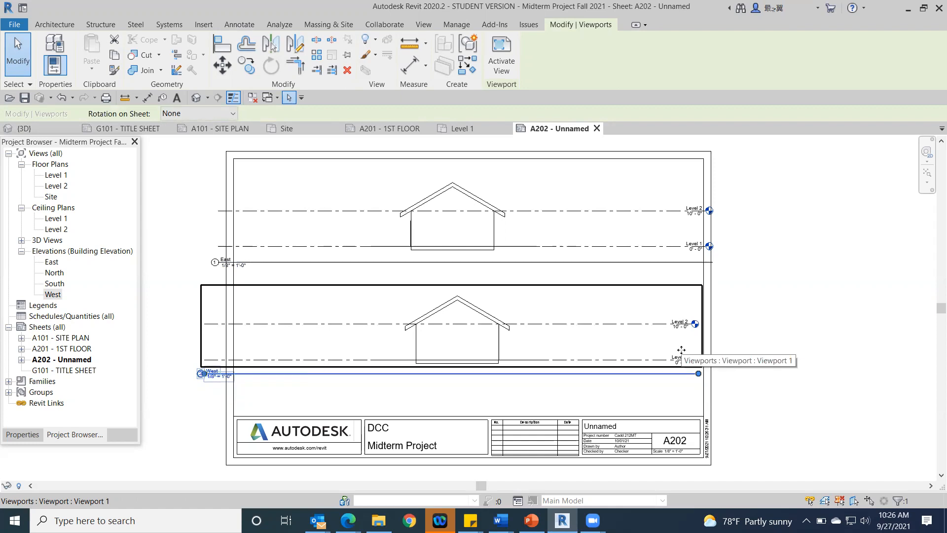
pyautogui.press('Down')
pyautogui.press('Down')
pyautogui.click(933, 334)
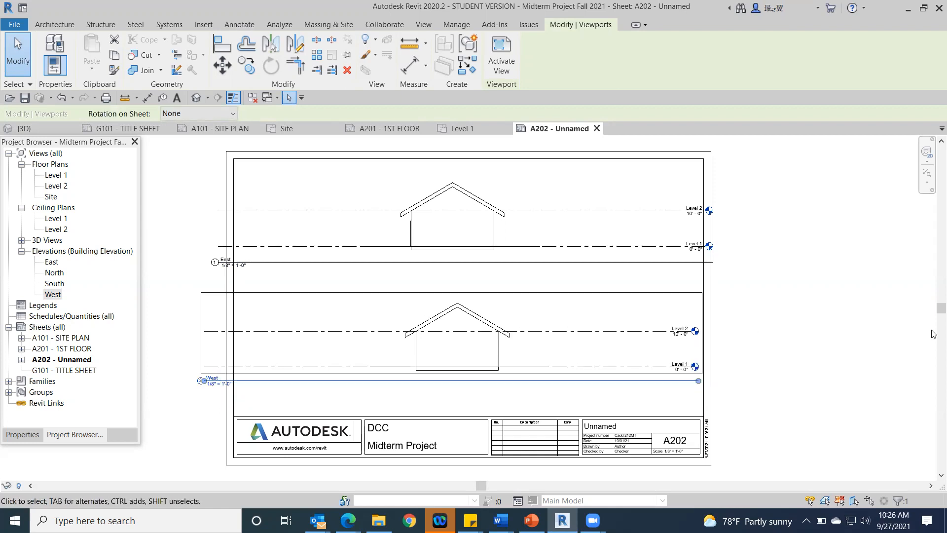
pyautogui.click(822, 298)
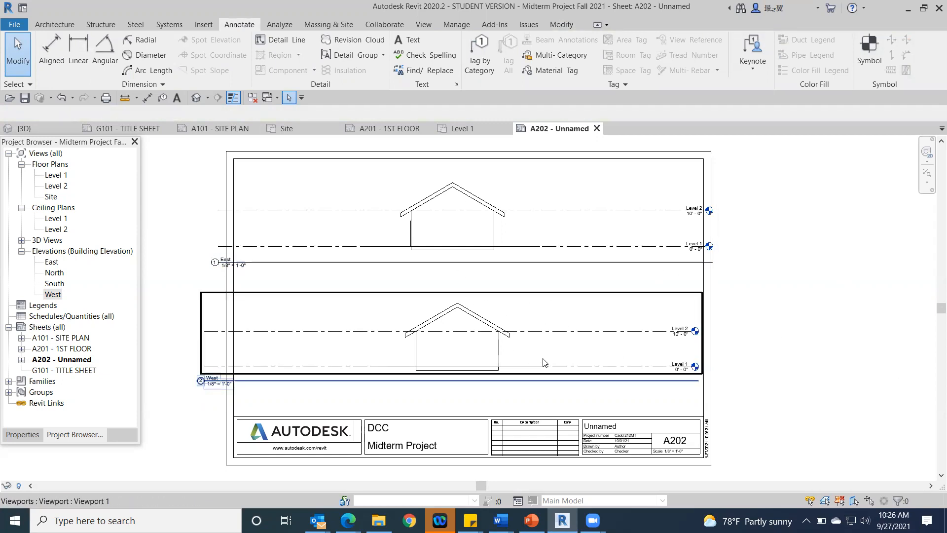
# Step: Set the West elevation viewport's view scale to 3/16" = 1'-0" and recentre it on the lower half of the sheet
pyautogui.click(539, 307)
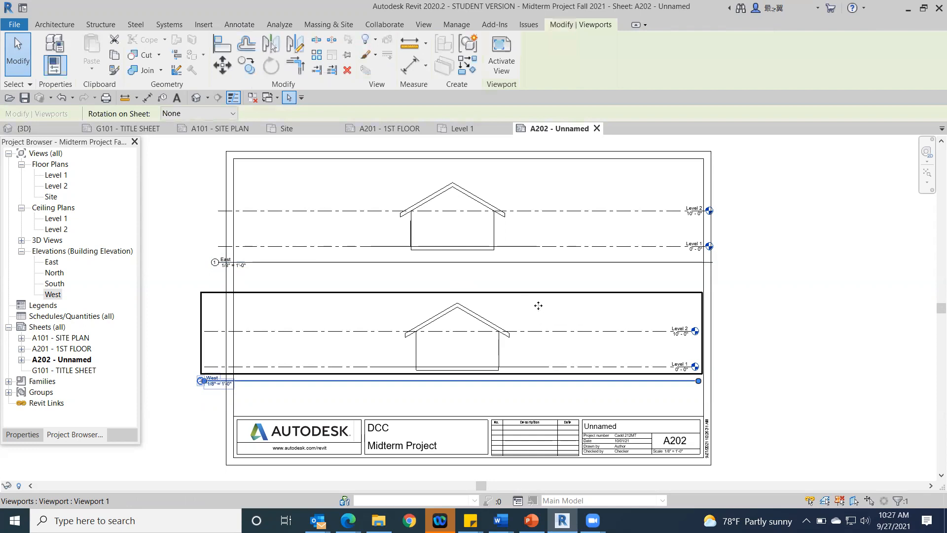
pyautogui.click(22, 434)
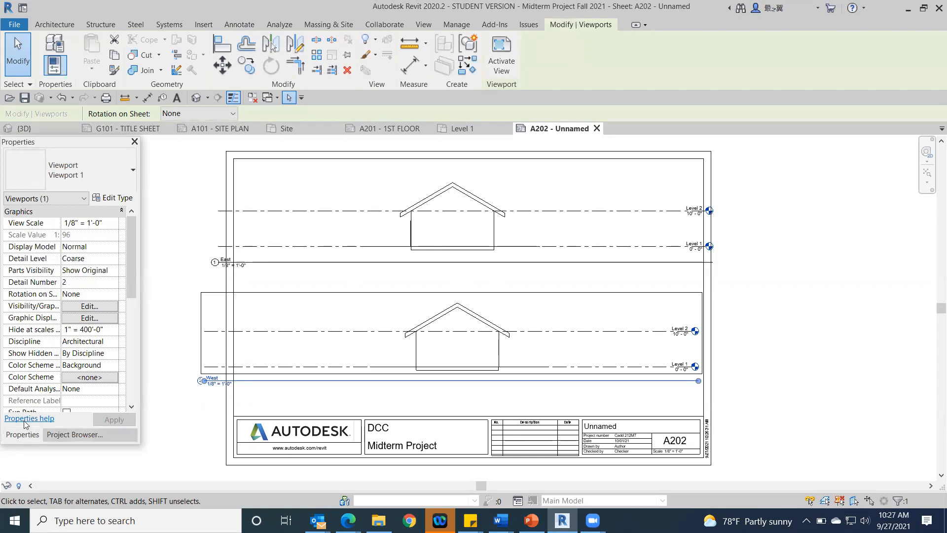
pyautogui.click(113, 225)
pyautogui.click(113, 223)
pyautogui.click(68, 274)
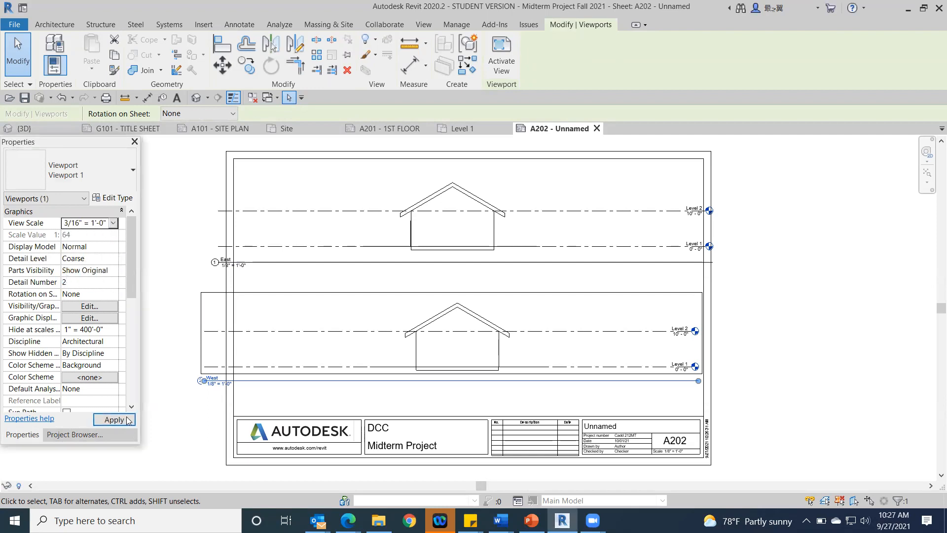
pyautogui.click(127, 420)
pyautogui.moveTo(848, 268); pyautogui.dragTo(730, 305)
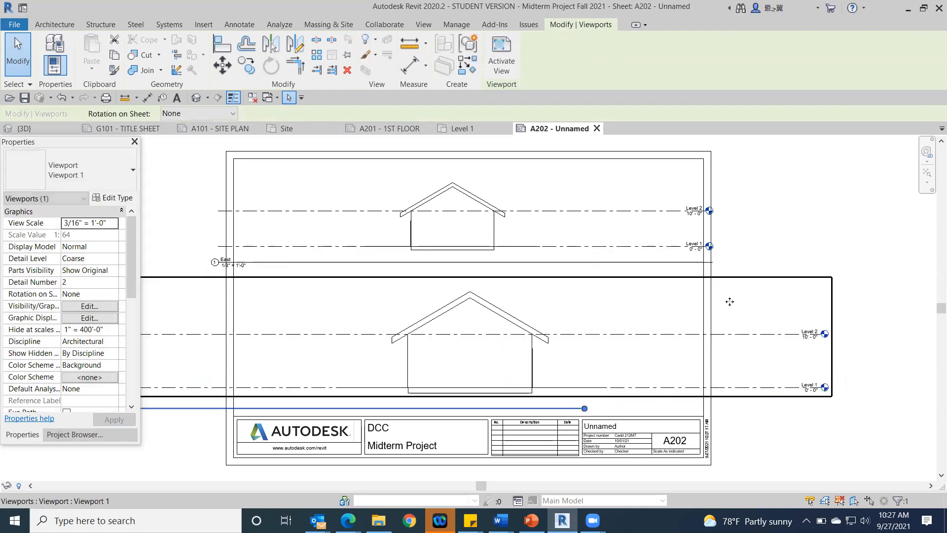
# Step: Set the East elevation viewport's view scale to 3/16" = 1'-0" and move it back onto the upper half of the sheet
pyautogui.click(554, 190)
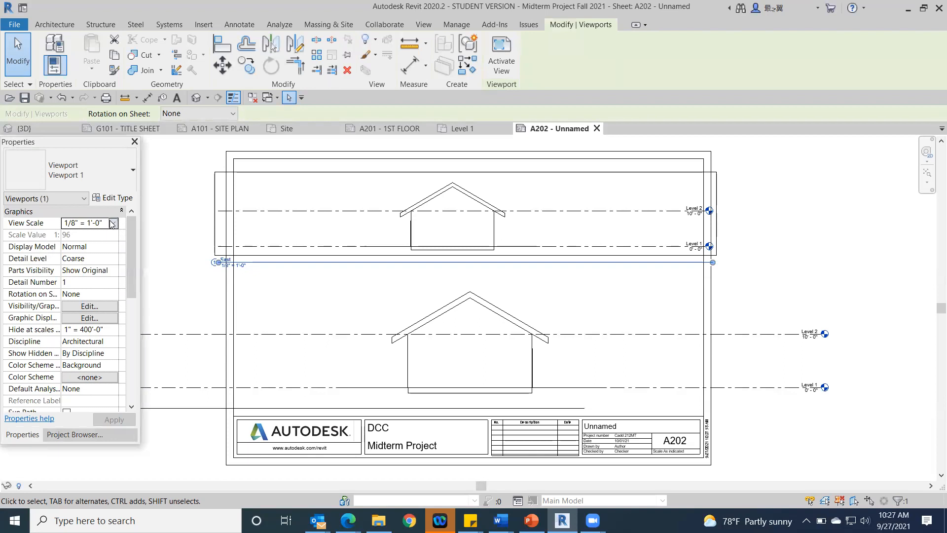
pyautogui.click(113, 223)
pyautogui.click(94, 274)
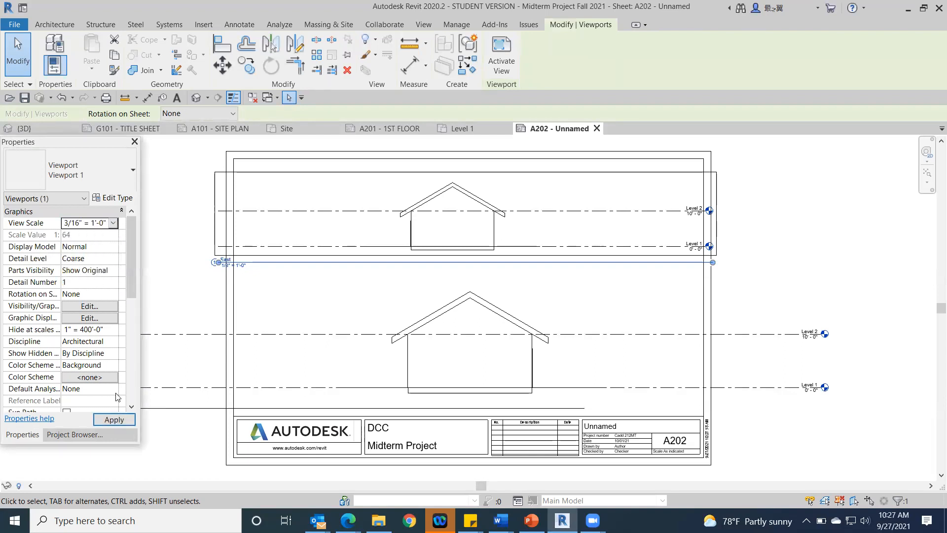
pyautogui.click(116, 419)
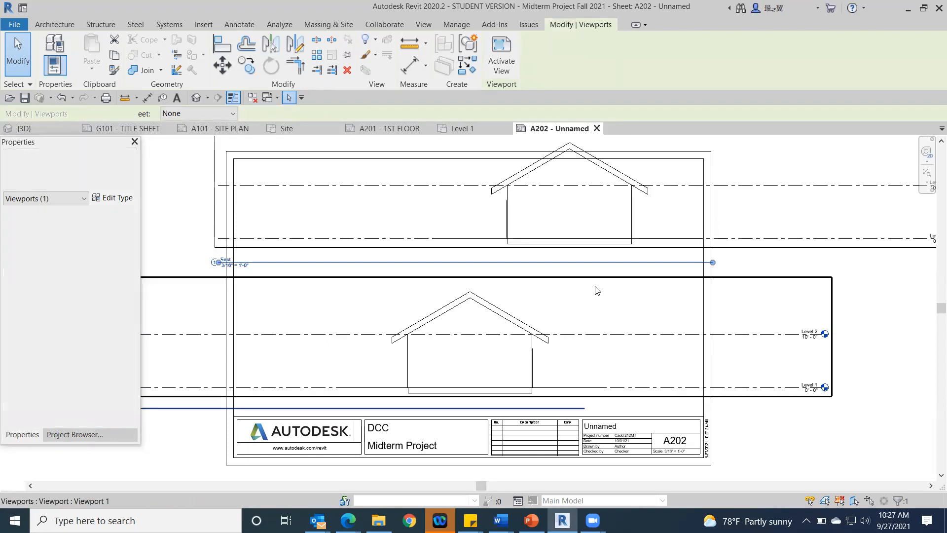
pyautogui.moveTo(769, 180); pyautogui.dragTo(800, 180)
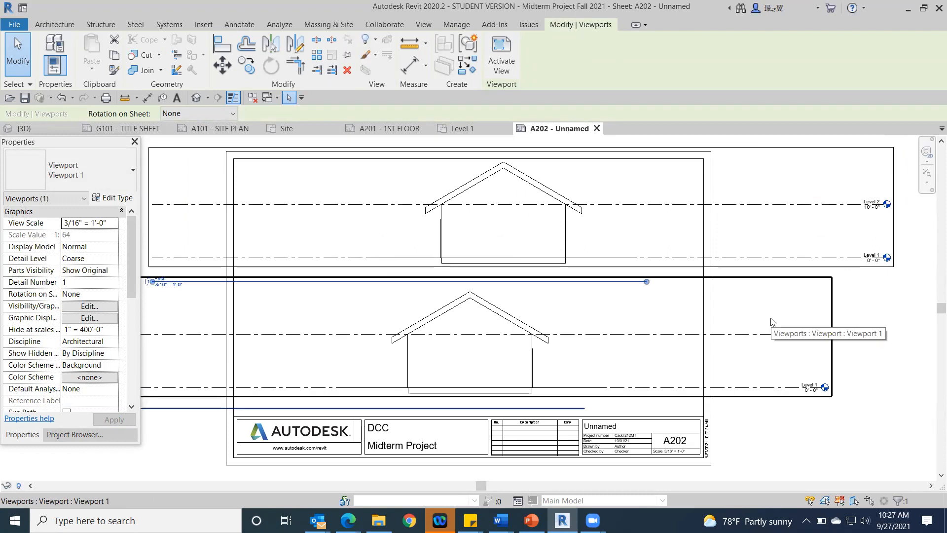
# Step: Nudge the East elevation viewport left until its house lines up above the West elevation's house
pyautogui.press('Left')
pyautogui.press('Left')
pyautogui.press('Left')
pyautogui.press('Left')
pyautogui.press('Left')
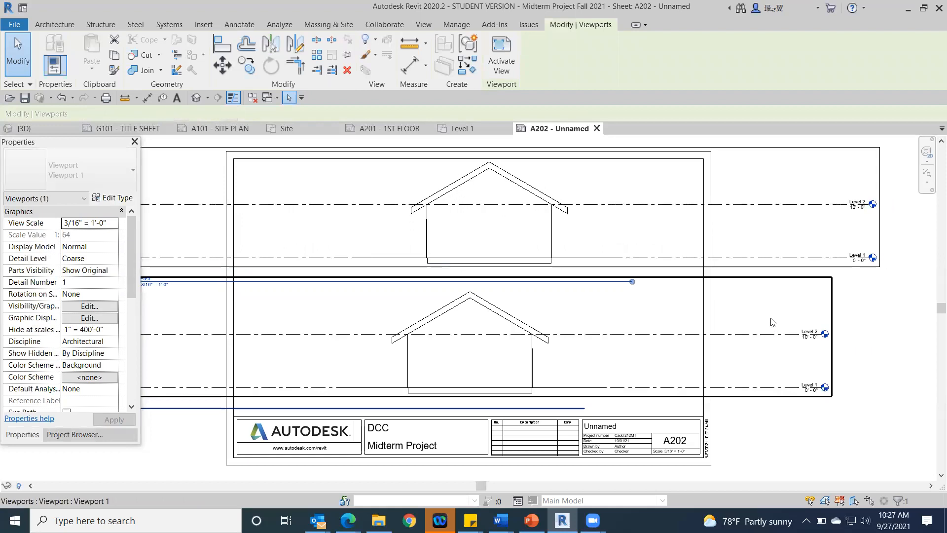
pyautogui.press('Left')
pyautogui.press('Left')
pyautogui.press('Left')
pyautogui.press('Left')
pyautogui.press('Left')
pyautogui.press('Left')
pyautogui.press('Left')
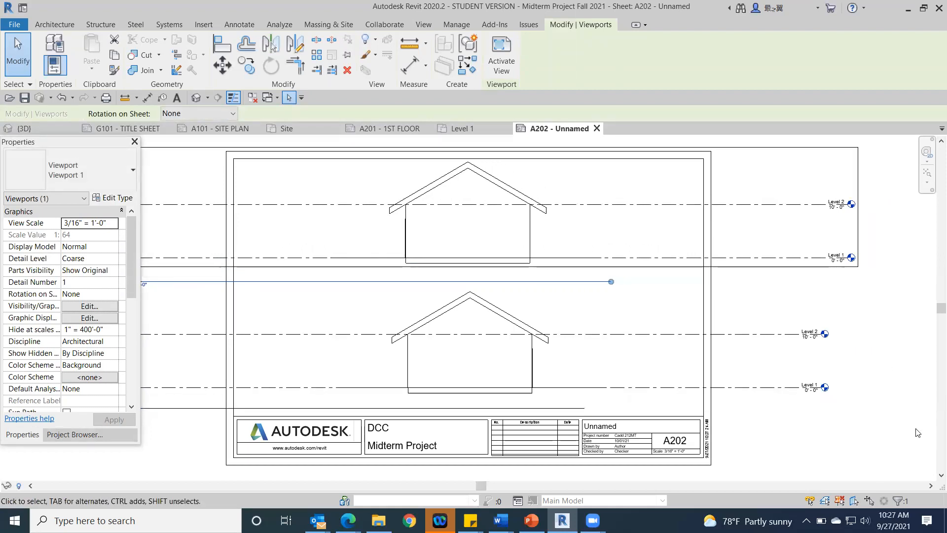
pyautogui.scroll(-1, 934, 446)
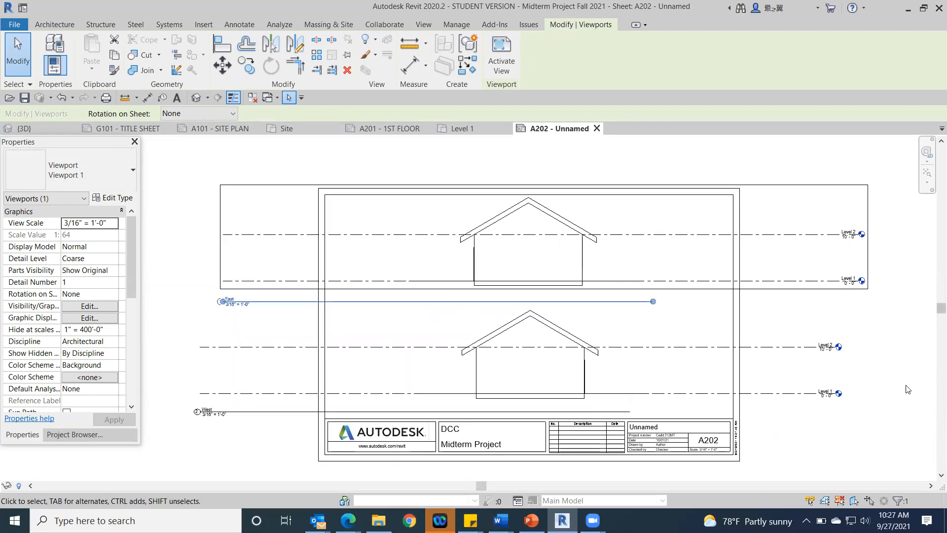
pyautogui.press('Escape')
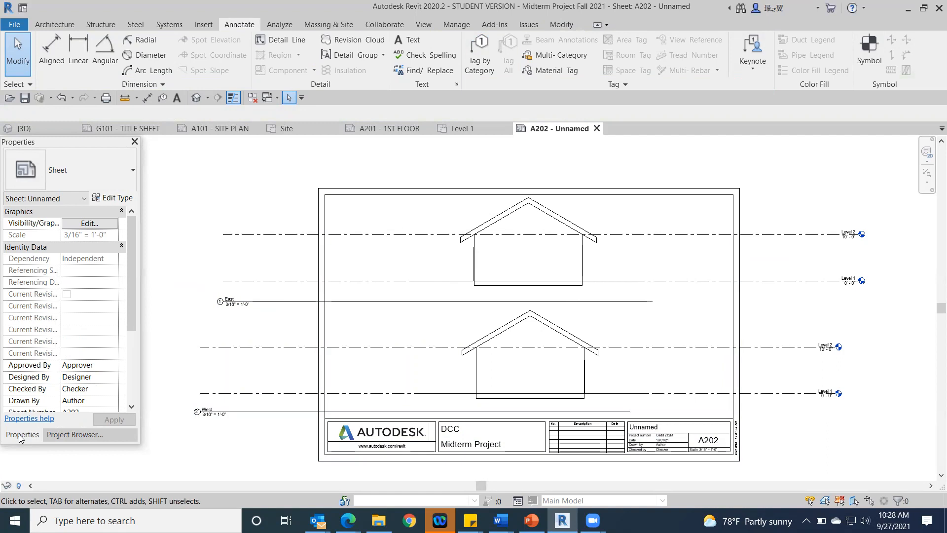
# Step: Open the East elevation view and pull the right ends of the Level 1 and Level 2 lines in close to the house
pyautogui.click(83, 436)
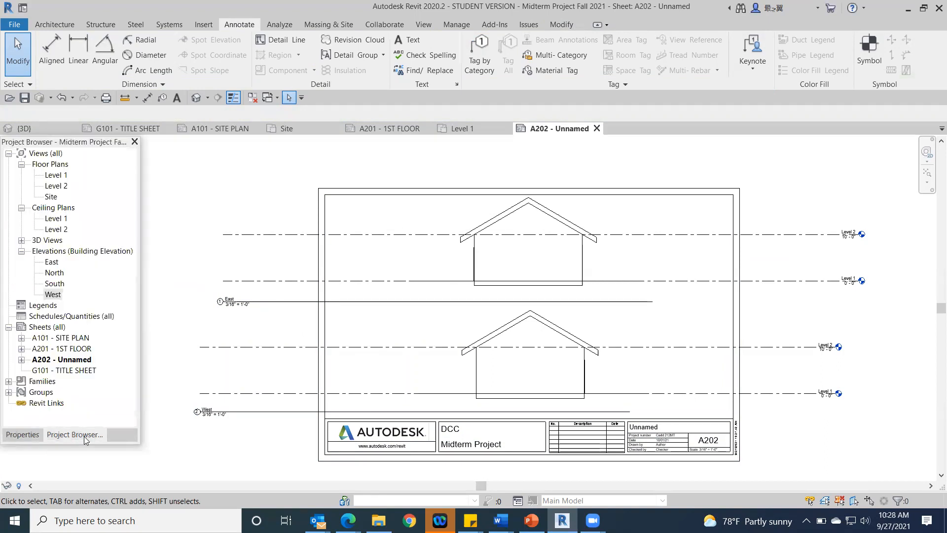
pyautogui.doubleClick(52, 262)
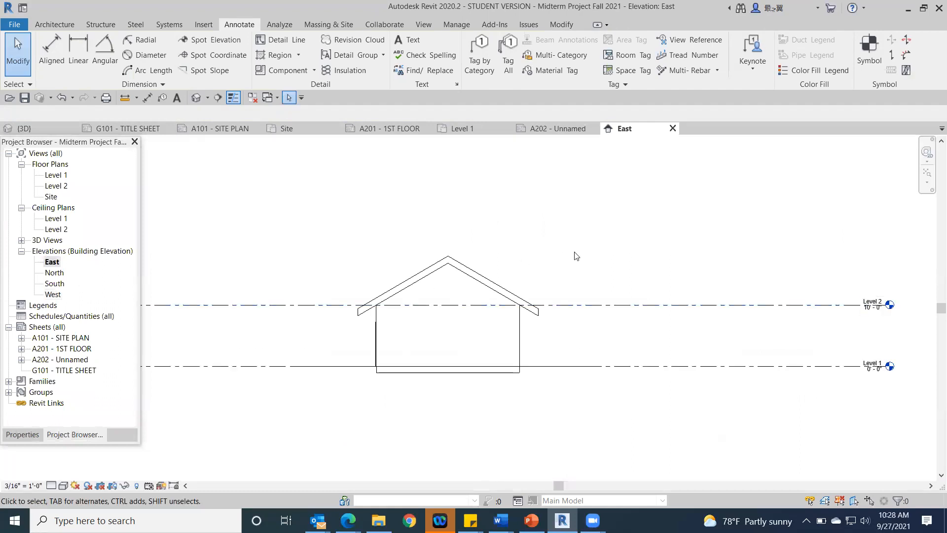
pyautogui.scroll(-2, 583, 259)
pyautogui.scroll(3, 671, 269)
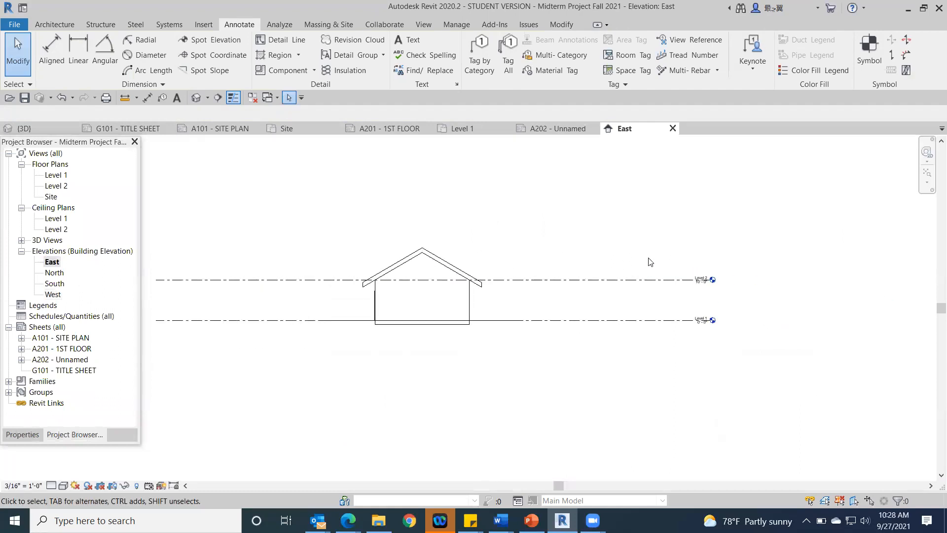
pyautogui.scroll(-2, 641, 262)
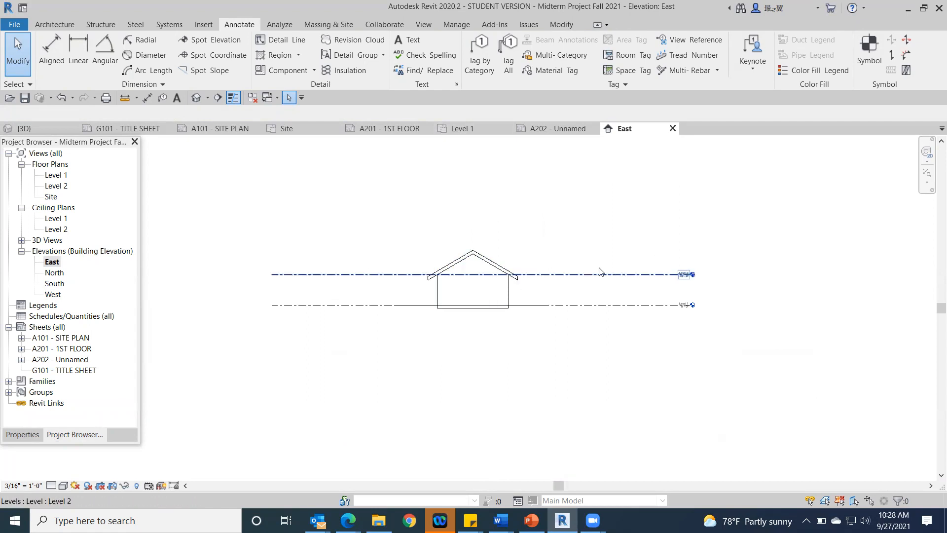
pyautogui.click(607, 277)
pyautogui.scroll(2, 748, 297)
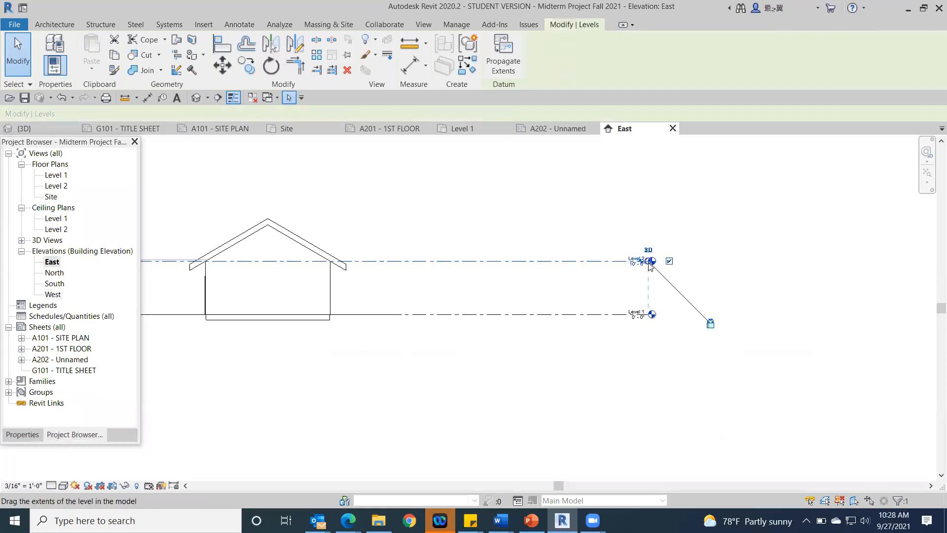
pyautogui.scroll(3, 647, 264)
pyautogui.moveTo(651, 258); pyautogui.dragTo(246, 258)
pyautogui.scroll(-2, 444, 205)
pyautogui.moveTo(478, 212); pyautogui.dragTo(834, 241, button='middle')
pyautogui.moveTo(658, 258); pyautogui.dragTo(594, 256)
# Step: Shorten the left ends of the Level 1 and Level 2 lines in the East elevation and return to sheet A202
pyautogui.moveTo(313, 381); pyautogui.dragTo(644, 387, button='middle')
pyautogui.click(466, 260)
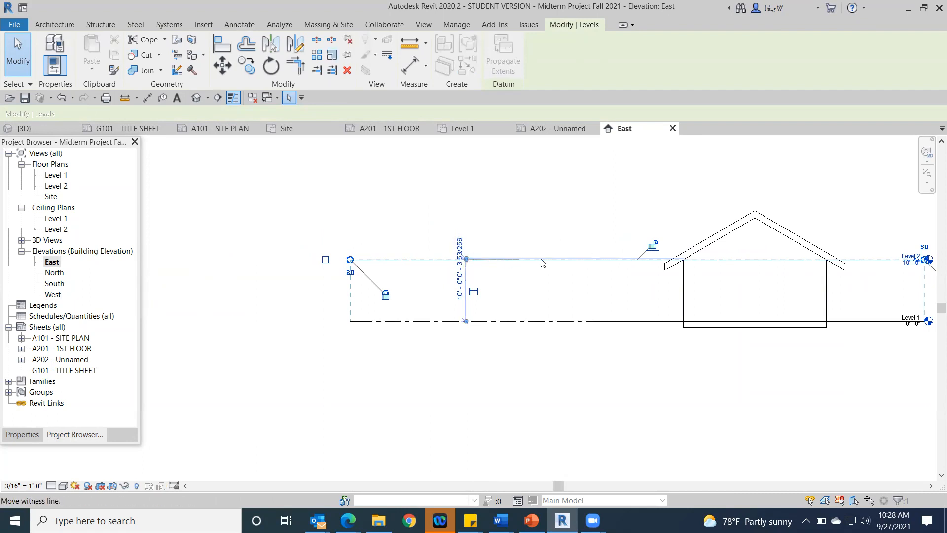
pyautogui.press('Escape')
pyautogui.click(567, 261)
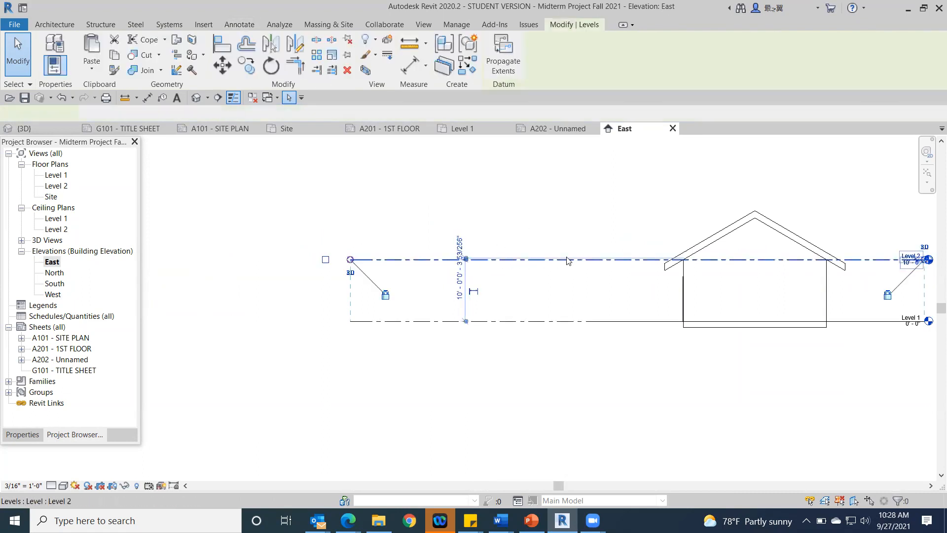
pyautogui.moveTo(351, 259); pyautogui.dragTo(622, 260)
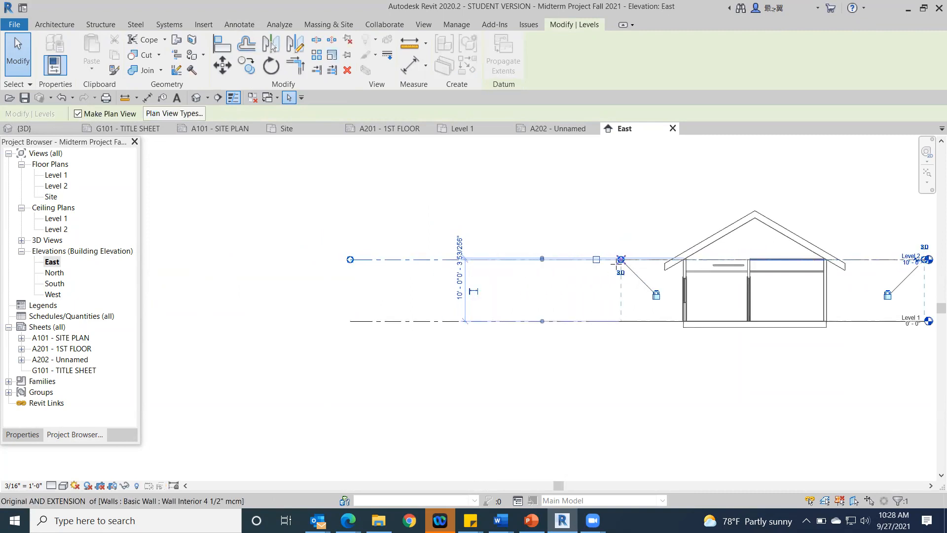
pyautogui.press('Escape')
pyautogui.moveTo(165, 281); pyautogui.dragTo(54, 256, button='middle')
pyautogui.moveTo(625, 342); pyautogui.dragTo(489, 334, button='middle')
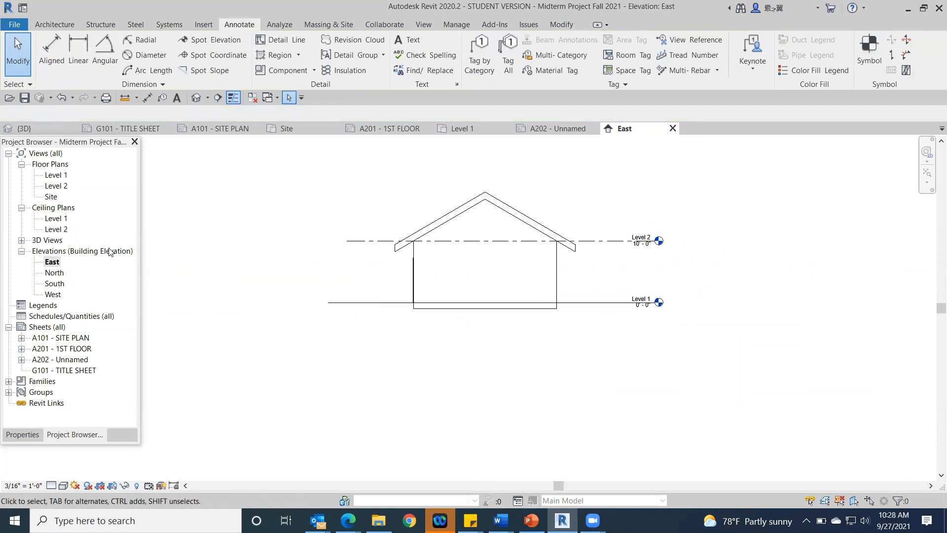
pyautogui.doubleClick(68, 360)
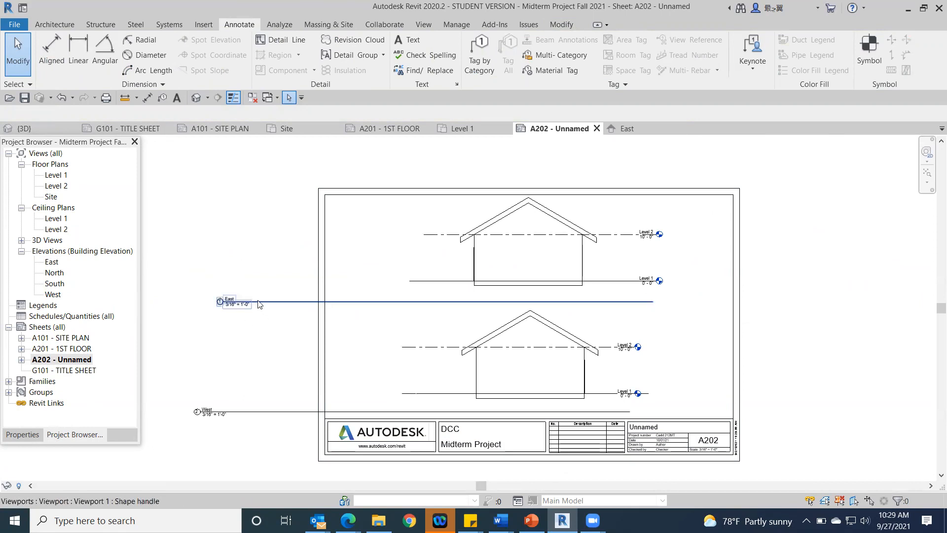
# Step: Move the East view title directly beneath its house on the sheet and shorten its title line to about the label's width
pyautogui.moveTo(255, 305); pyautogui.dragTo(507, 305)
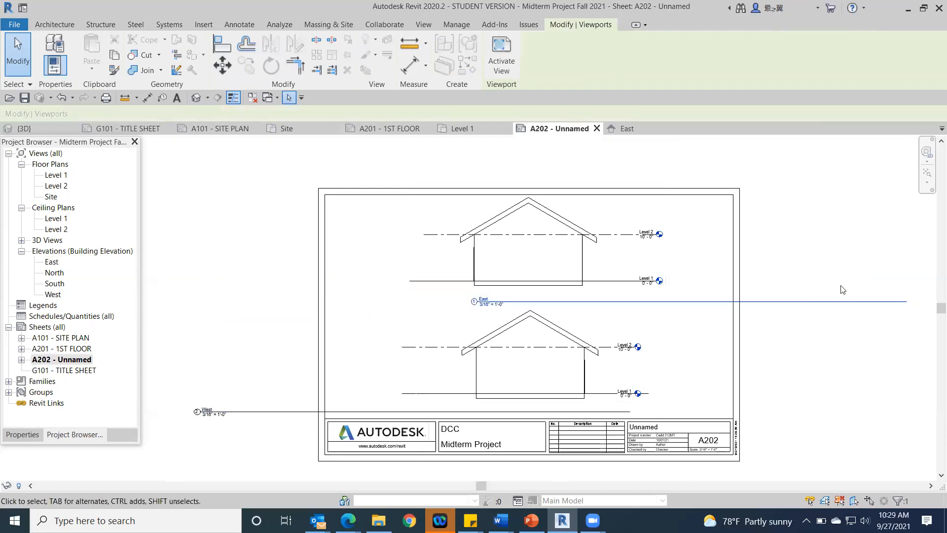
pyautogui.click(450, 207)
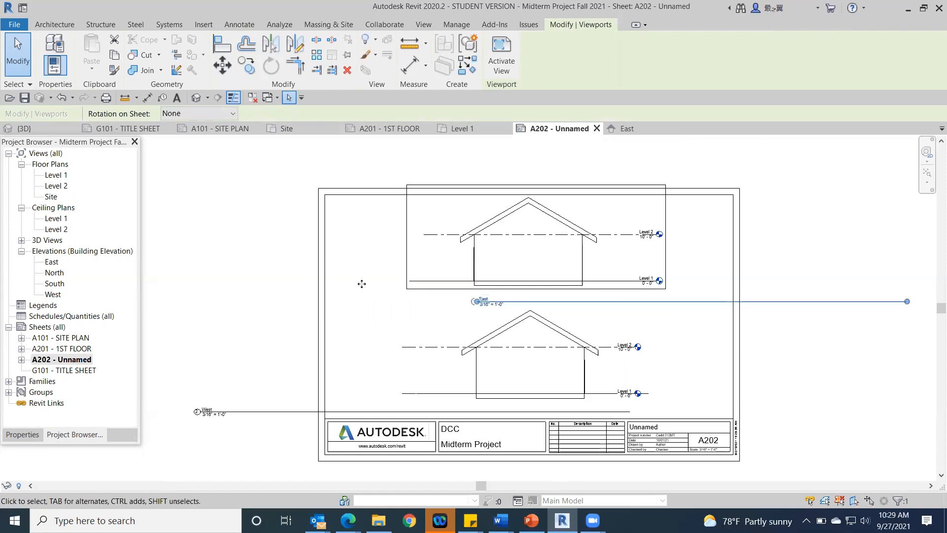
pyautogui.click(903, 302)
pyautogui.moveTo(552, 311); pyautogui.dragTo(512, 306)
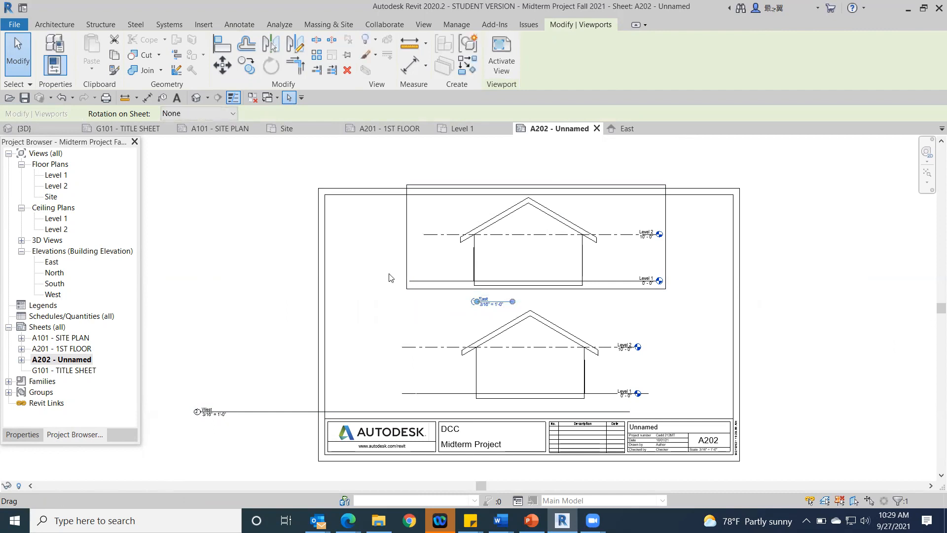
pyautogui.click(201, 248)
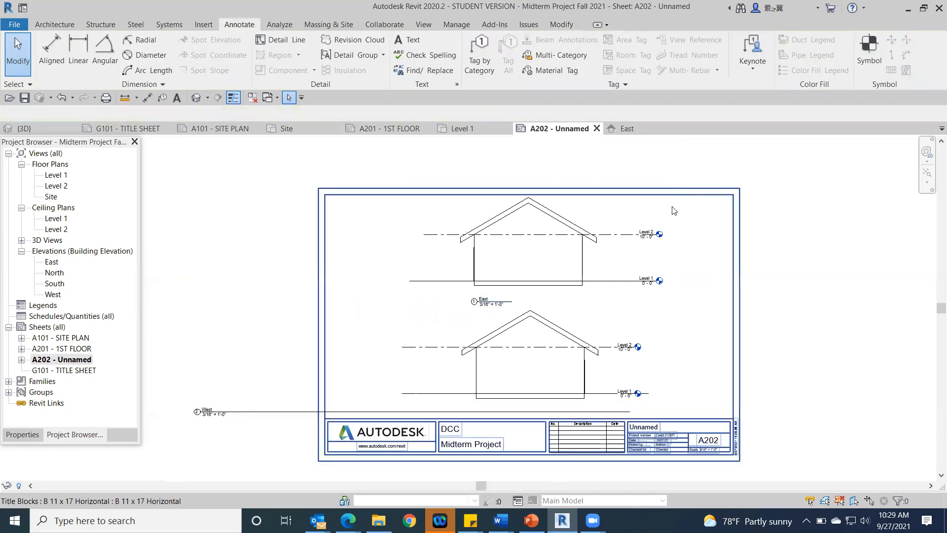
# Step: Move the West view title beneath its house, in line with the East title, and shorten its title line to match
pyautogui.scroll(-1, 671, 219)
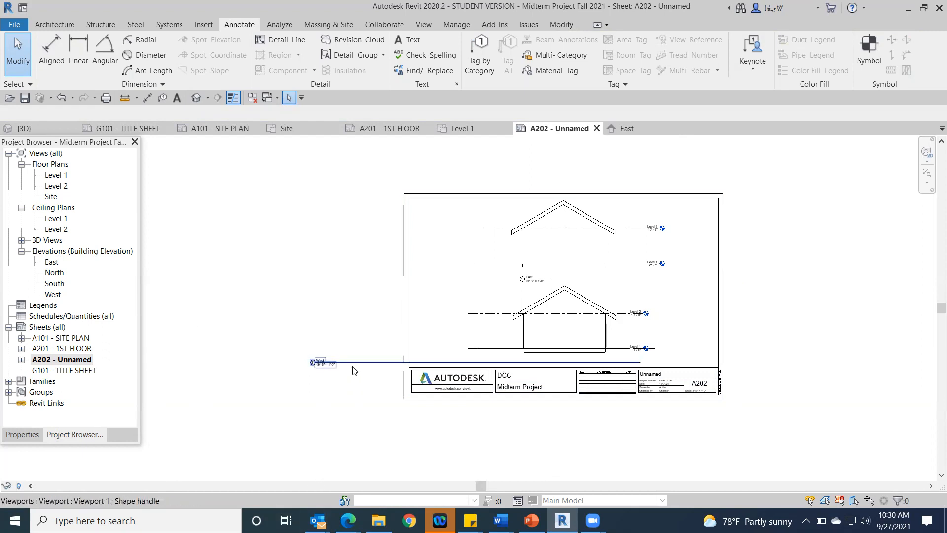
pyautogui.moveTo(353, 367); pyautogui.dragTo(561, 364)
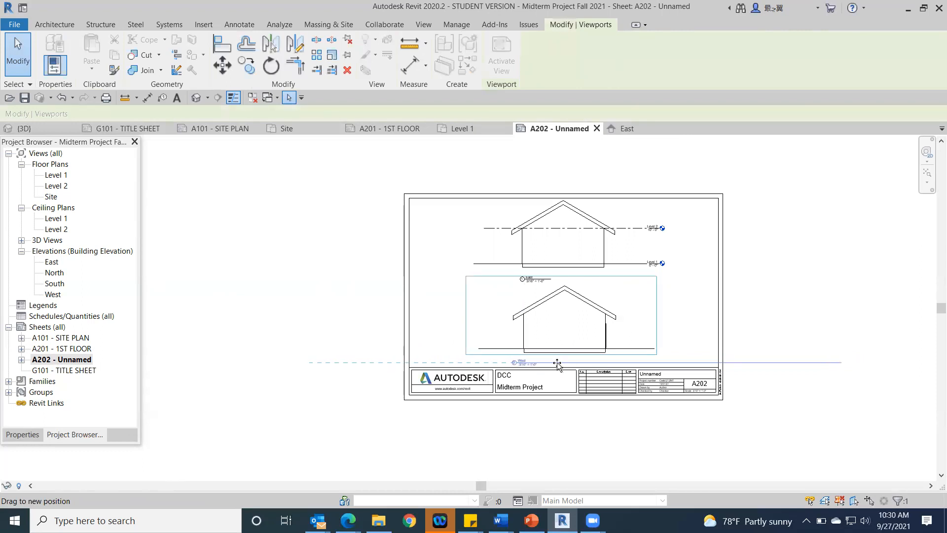
pyautogui.moveTo(558, 362); pyautogui.dragTo(558, 362)
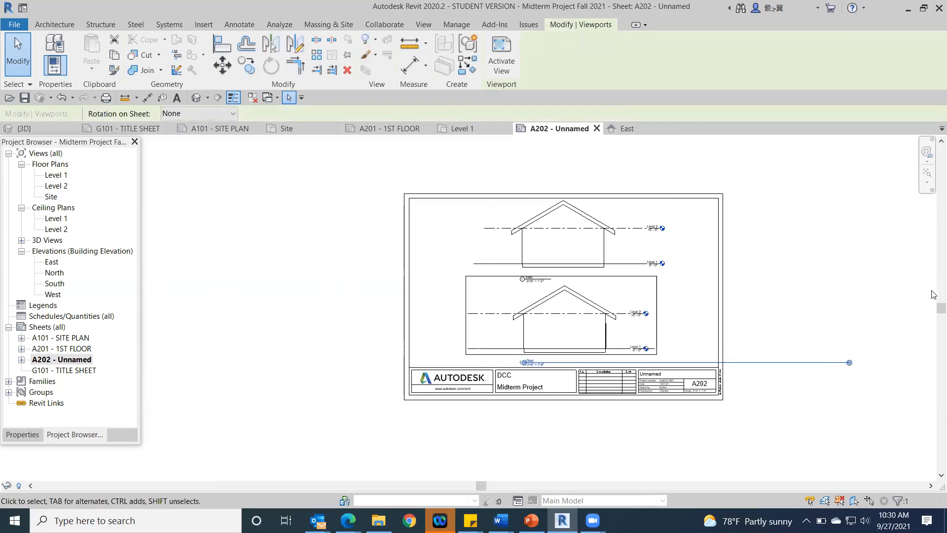
pyautogui.moveTo(847, 362); pyautogui.dragTo(550, 368)
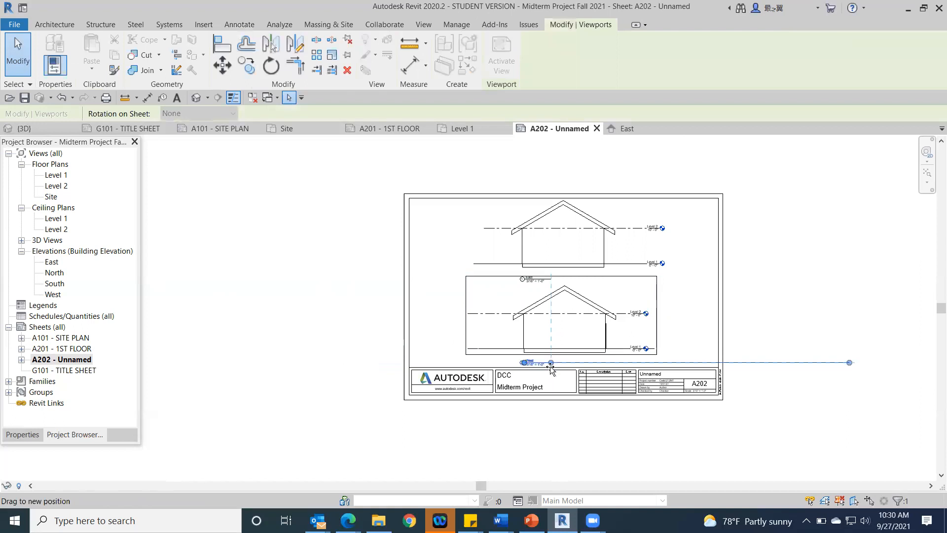
pyautogui.moveTo(550, 367); pyautogui.dragTo(551, 369)
pyautogui.click(799, 342)
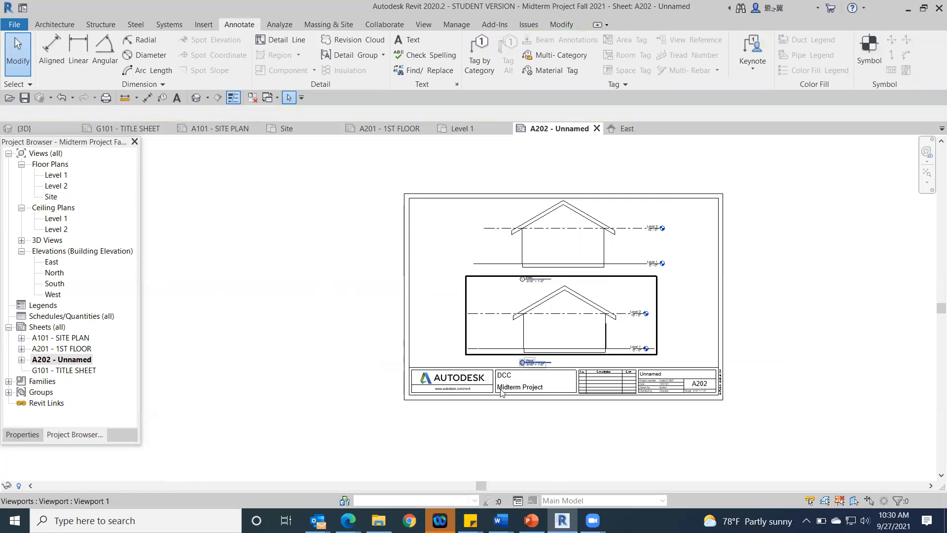
# Step: Change the elevation sheet's number in the title block to A301
pyautogui.scroll(2, 727, 349)
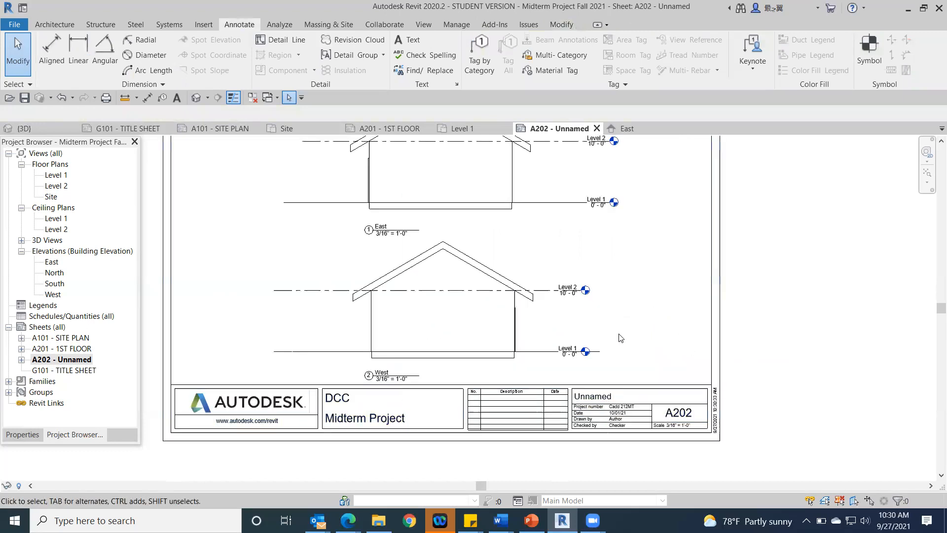
pyautogui.scroll(2, 672, 334)
pyautogui.scroll(-2, 773, 393)
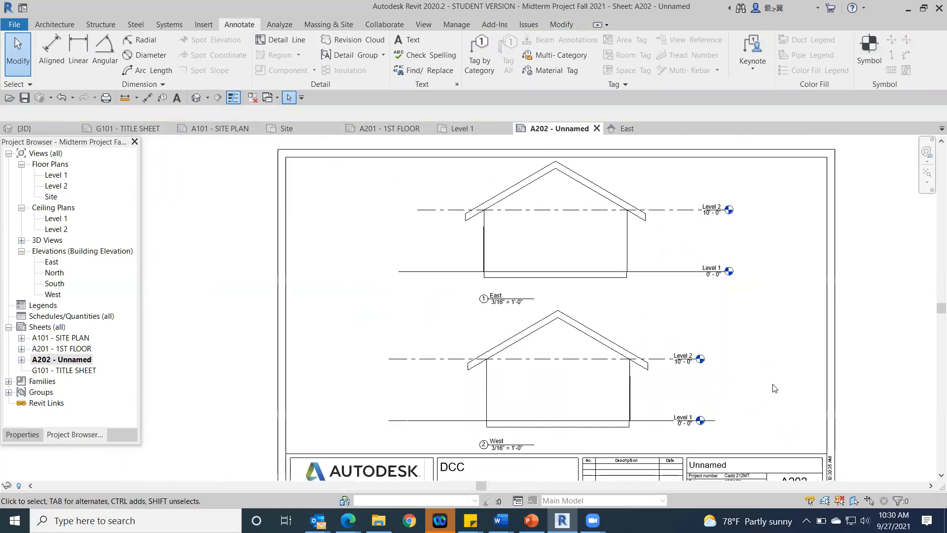
pyautogui.scroll(-2, 769, 377)
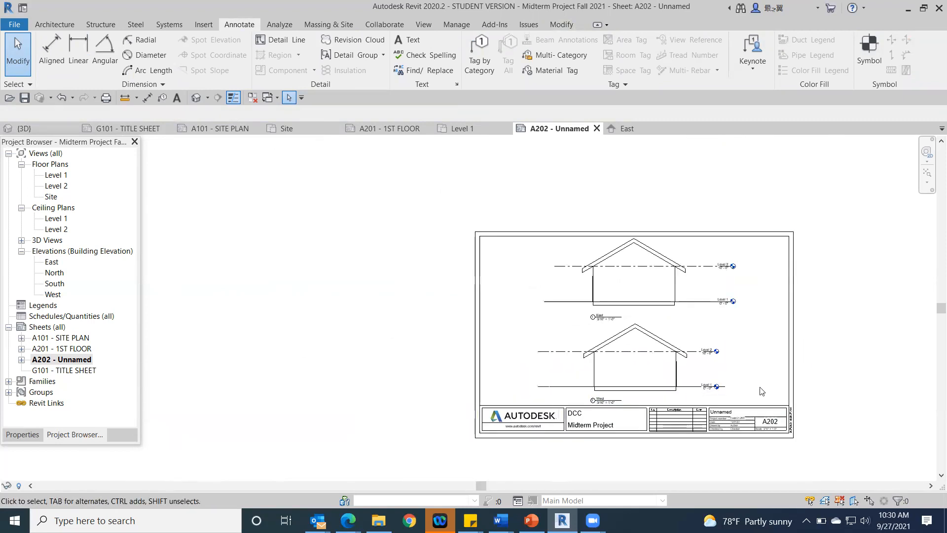
pyautogui.scroll(2, 762, 394)
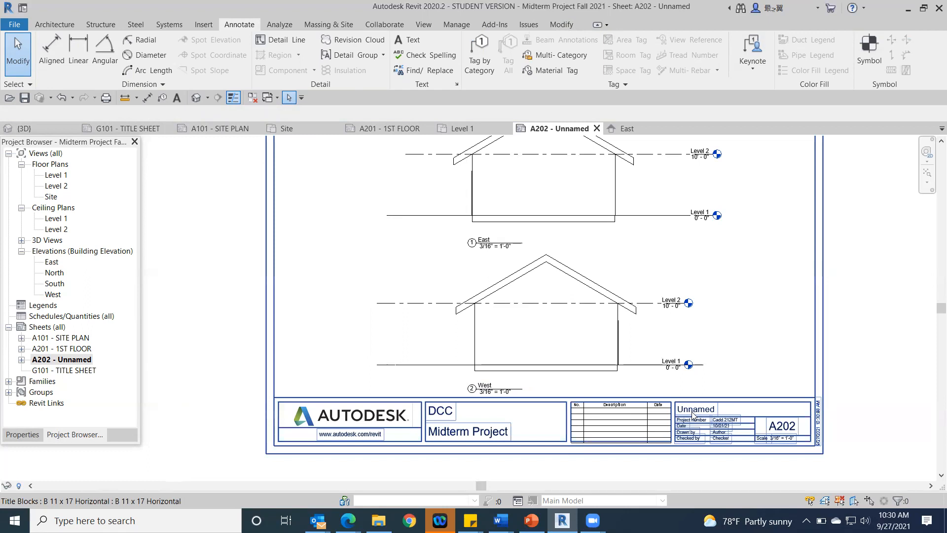
pyautogui.doubleClick(780, 425)
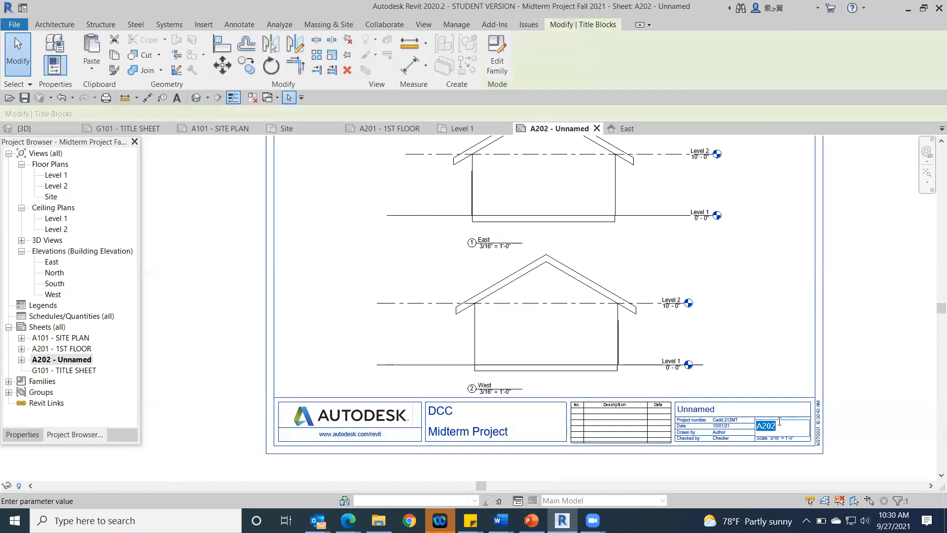
pyautogui.write('a3')
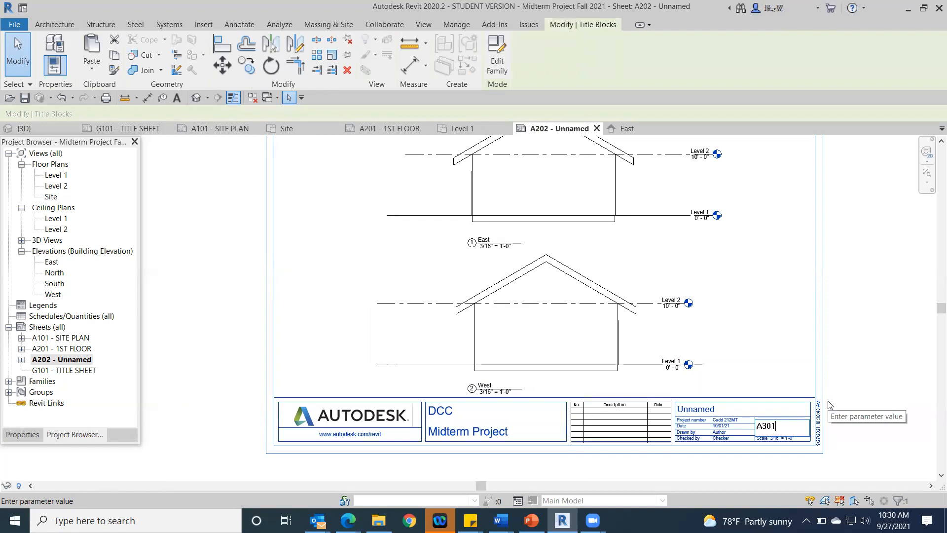
pyautogui.press('Return')
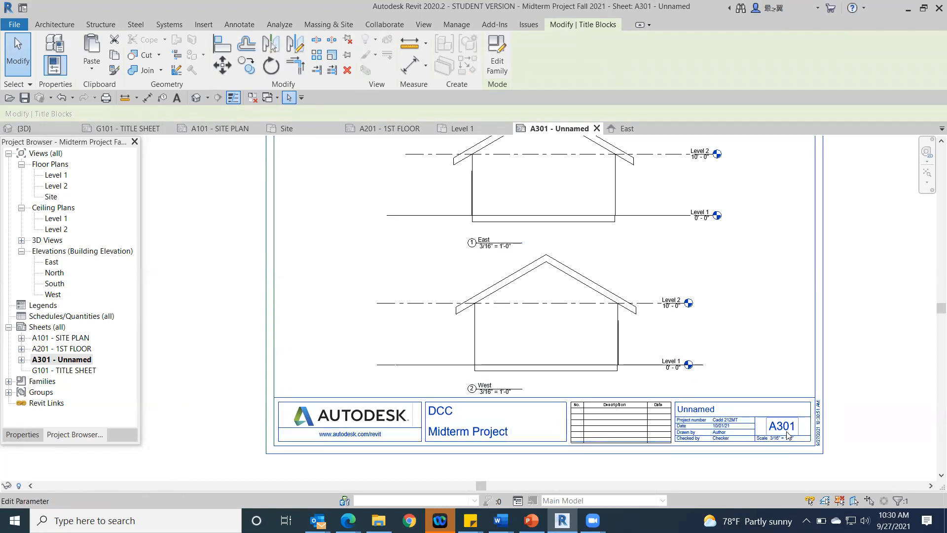
pyautogui.scroll(-3, 806, 329)
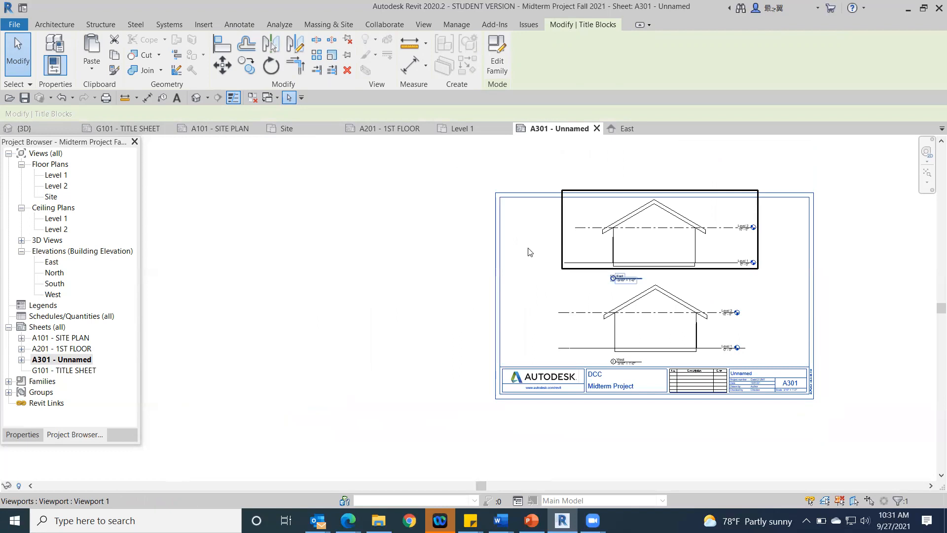
pyautogui.click(246, 310)
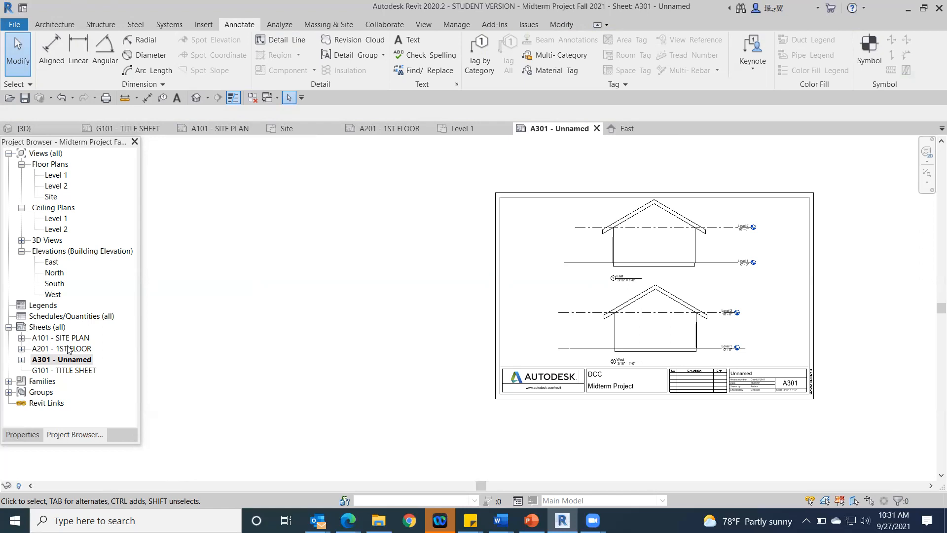
# Step: Open the G101 title sheet and print the current window with Microsoft Print to PDF
pyautogui.doubleClick(67, 371)
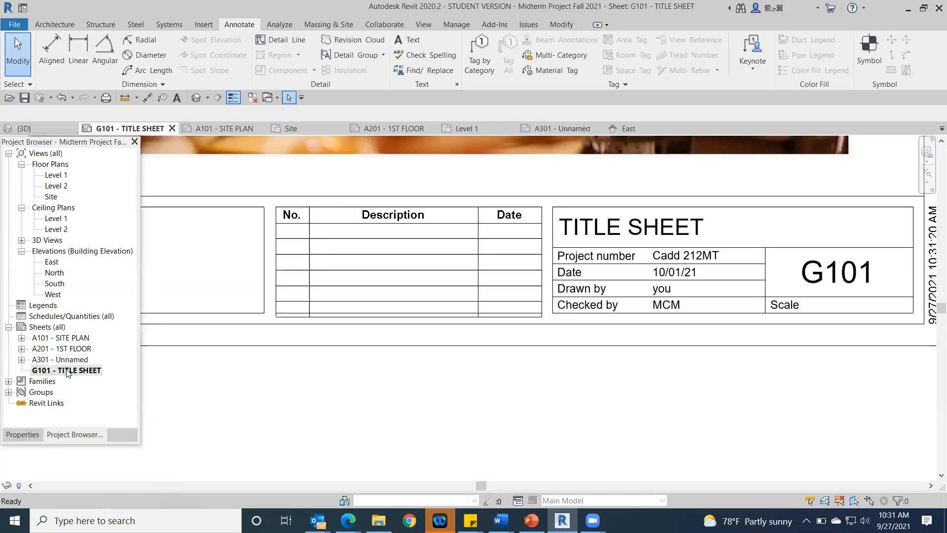
pyautogui.scroll(-3, 691, 449)
pyautogui.scroll(-2, 703, 450)
pyautogui.moveTo(721, 298); pyautogui.dragTo(685, 275, button='middle')
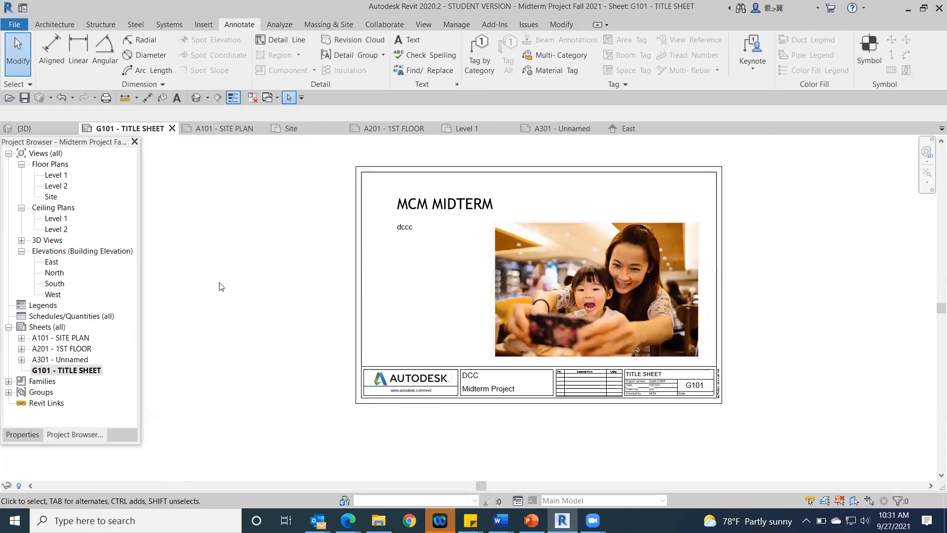
pyautogui.click(14, 26)
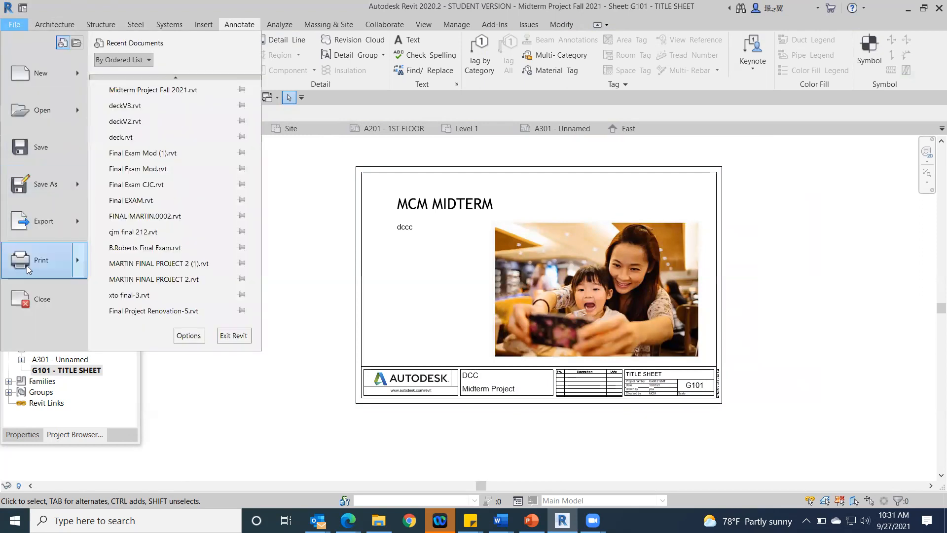
pyautogui.moveTo(26, 266)
pyautogui.click(195, 97)
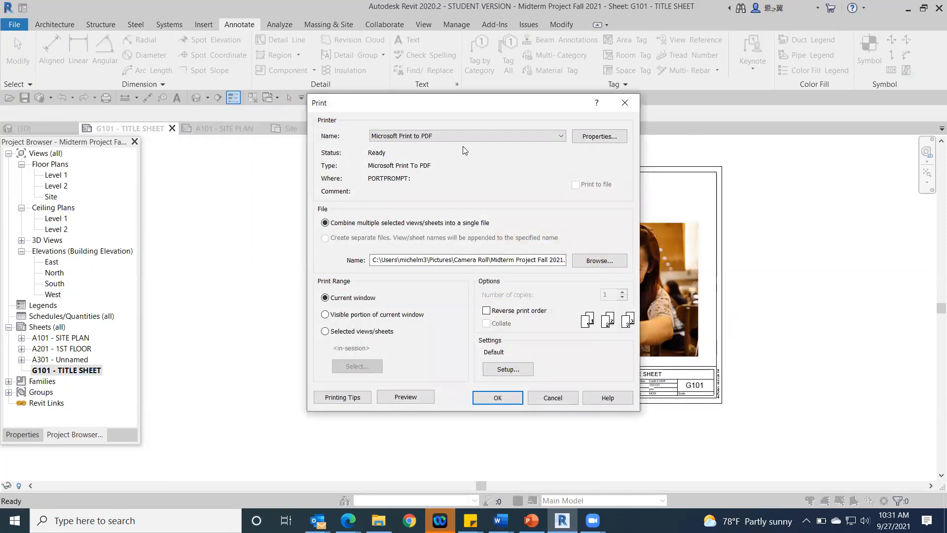
pyautogui.click(561, 137)
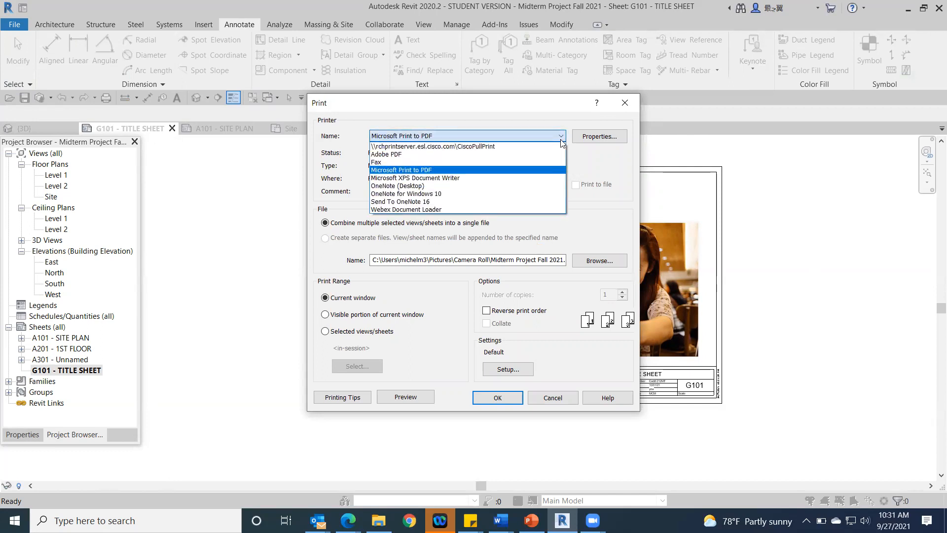
pyautogui.click(457, 171)
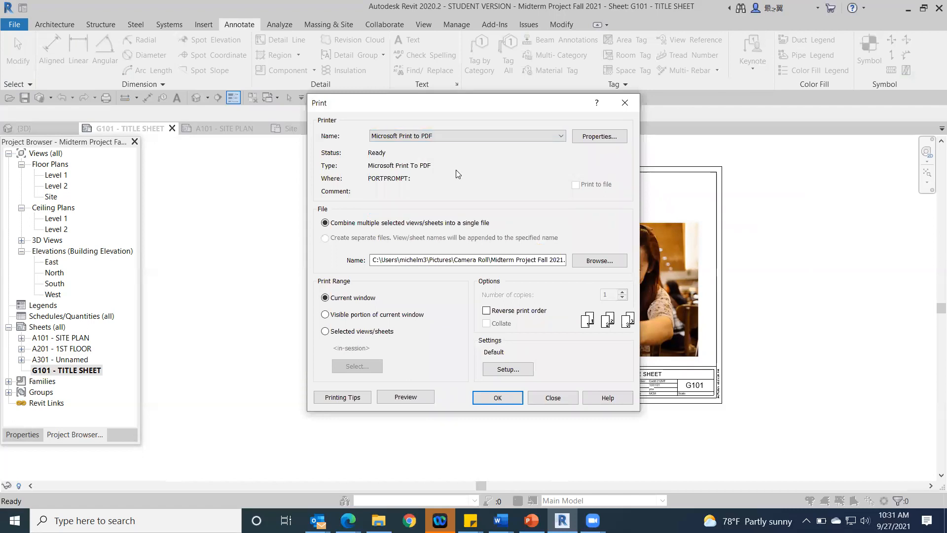
pyautogui.click(501, 398)
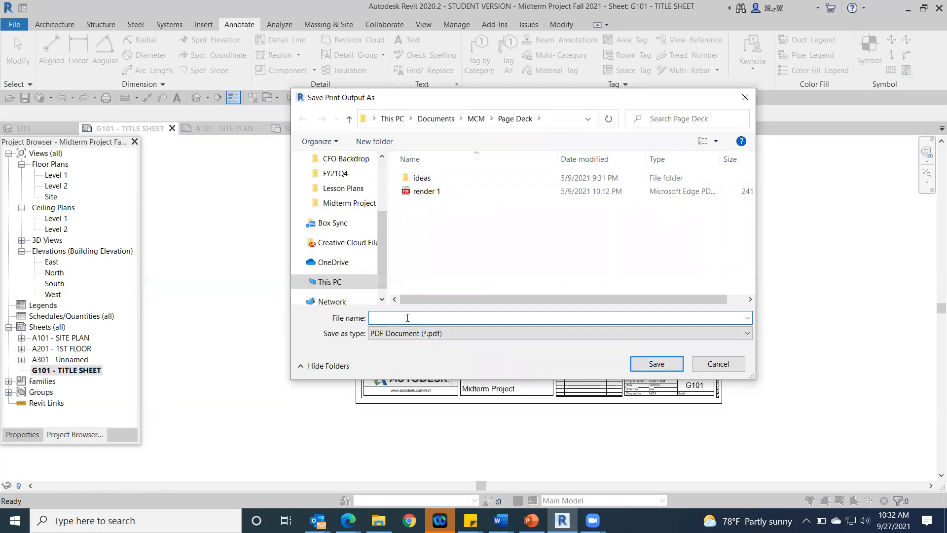
# Step: Save the printed PDF in the Page Deck folder as G101 TITLE SHEET
pyautogui.write('1')
pyautogui.press('BackSpace')
pyautogui.press('BackSpace')
pyautogui.write('G101 TITLE C')
pyautogui.press('BackSpace')
pyautogui.write('SHEET')
pyautogui.click(642, 363)
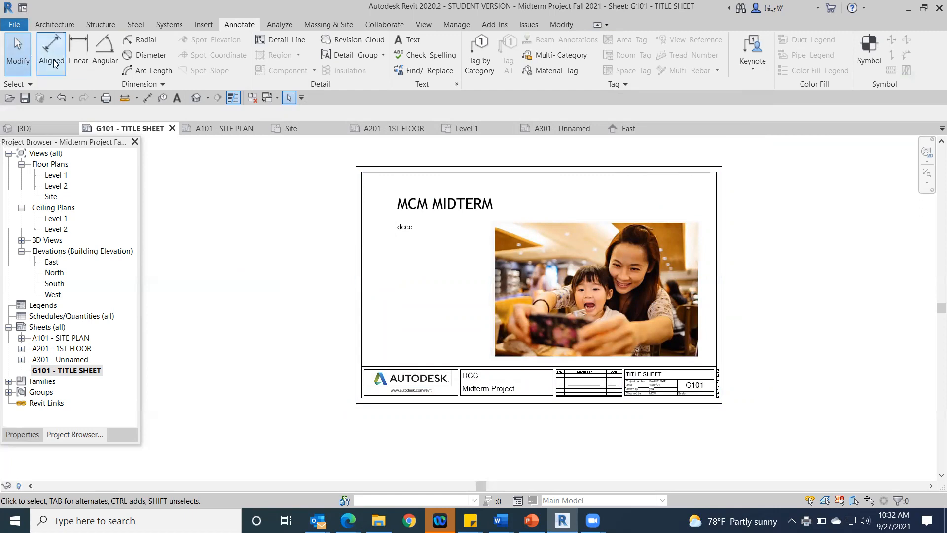
# Step: Print the title sheet to PDF again and choose Documents > MCM > DCC > 1. Fall 2021 > Midterm Project as the save folder
pyautogui.click(106, 97)
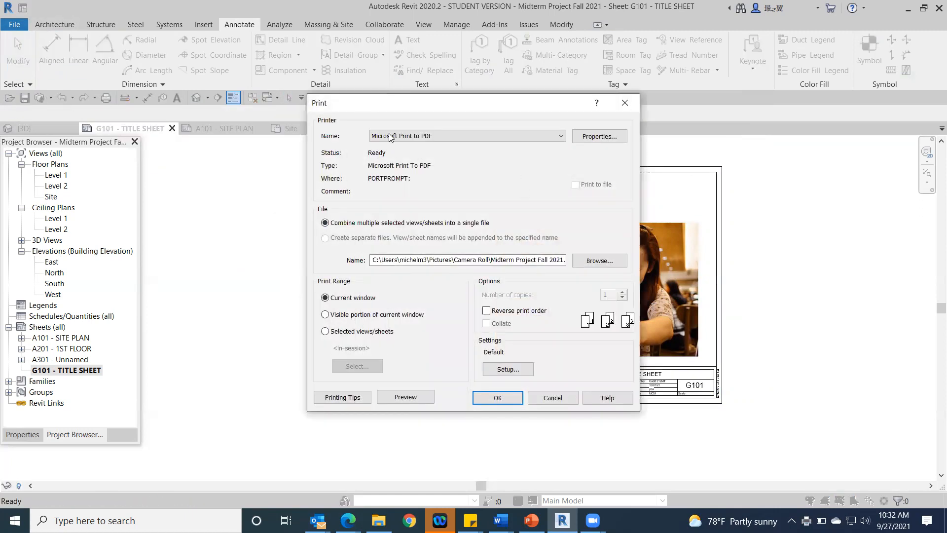
pyautogui.click(498, 398)
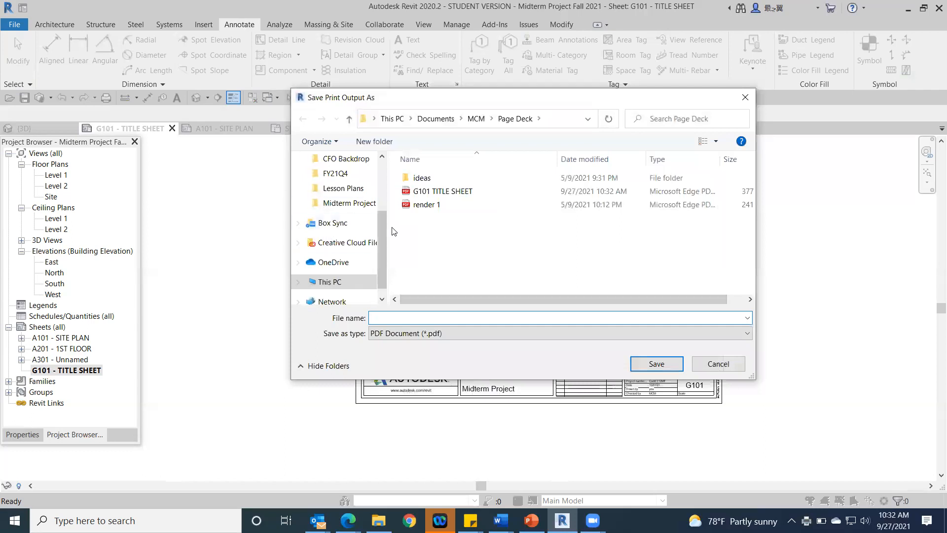
pyautogui.scroll(3, 379, 232)
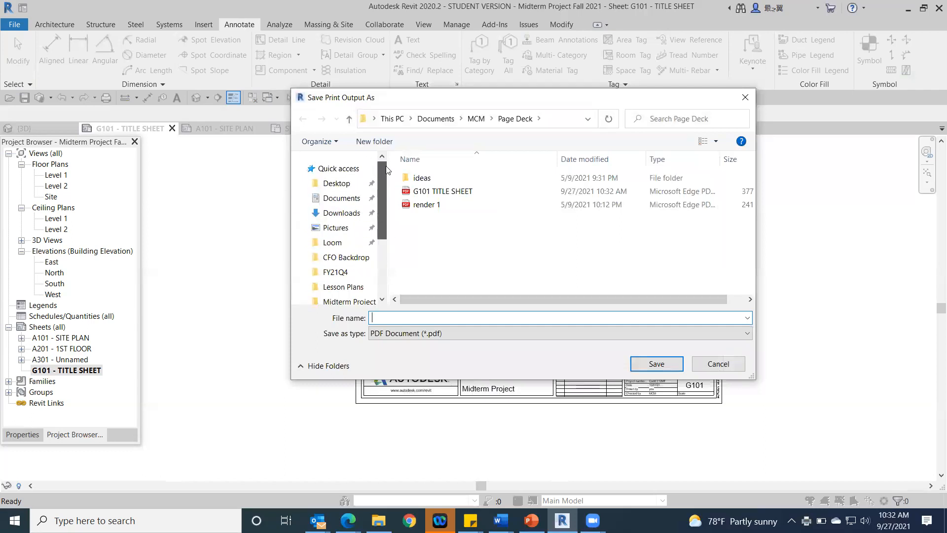
pyautogui.click(337, 196)
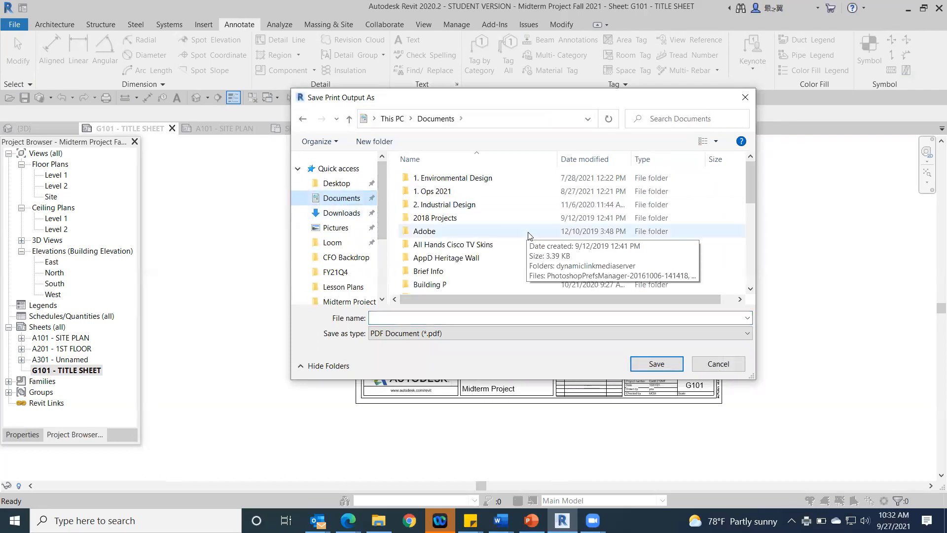
pyautogui.scroll(-4, 494, 249)
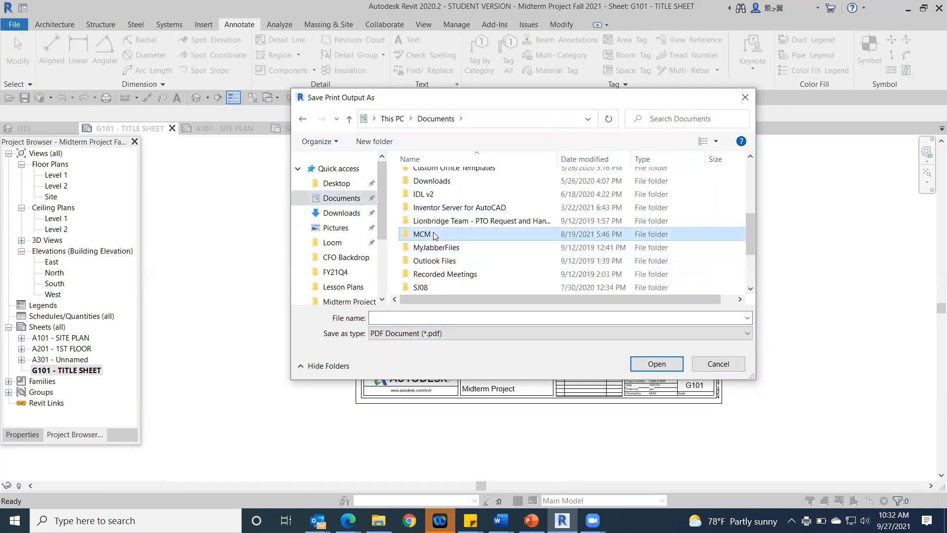
pyautogui.doubleClick(438, 235)
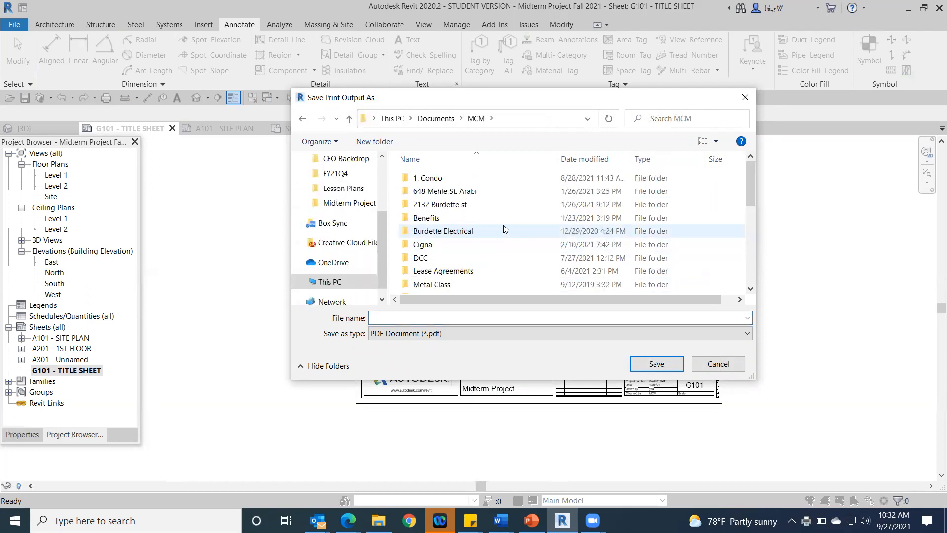
pyautogui.doubleClick(421, 259)
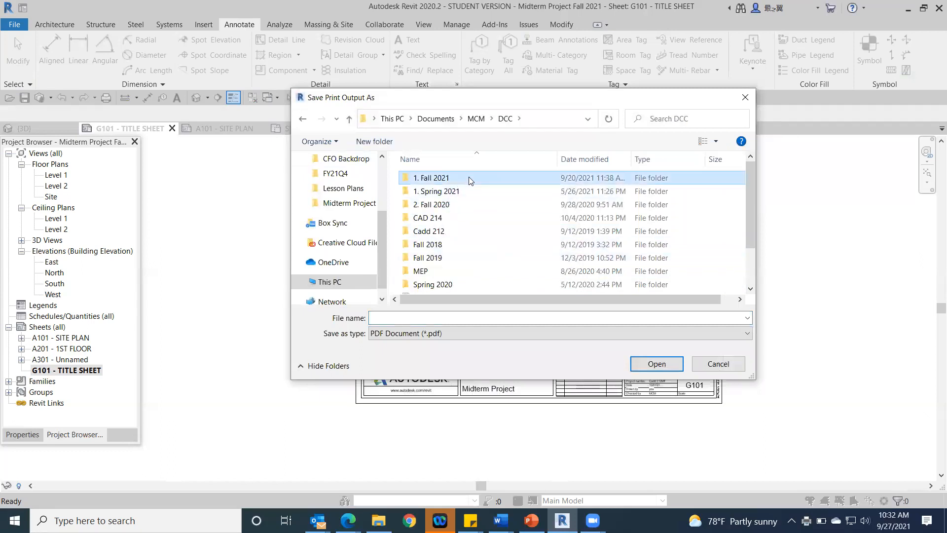
pyautogui.doubleClick(469, 178)
pyautogui.doubleClick(454, 204)
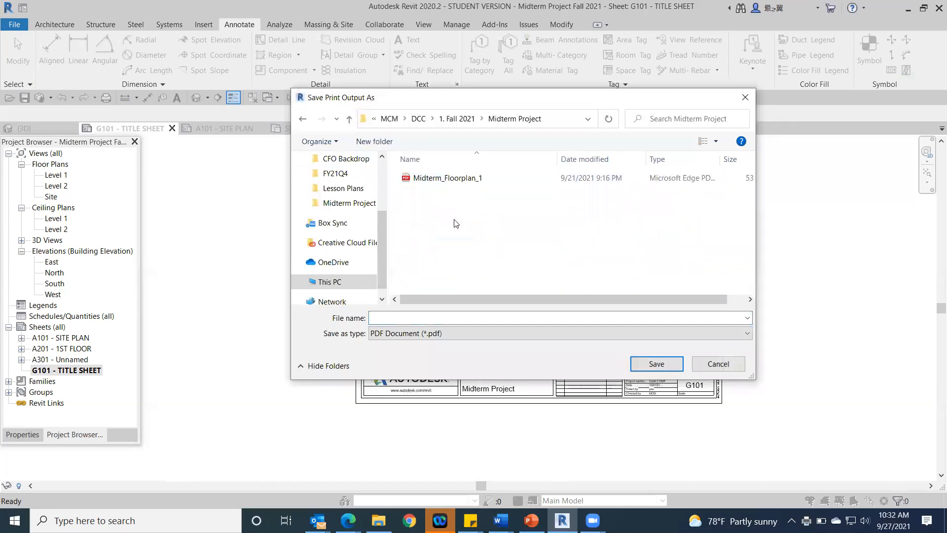
# Step: Name the printed PDF G101 TITLE SHEET and save it in the Midterm Project folder
pyautogui.click(413, 318)
pyautogui.write('G101')
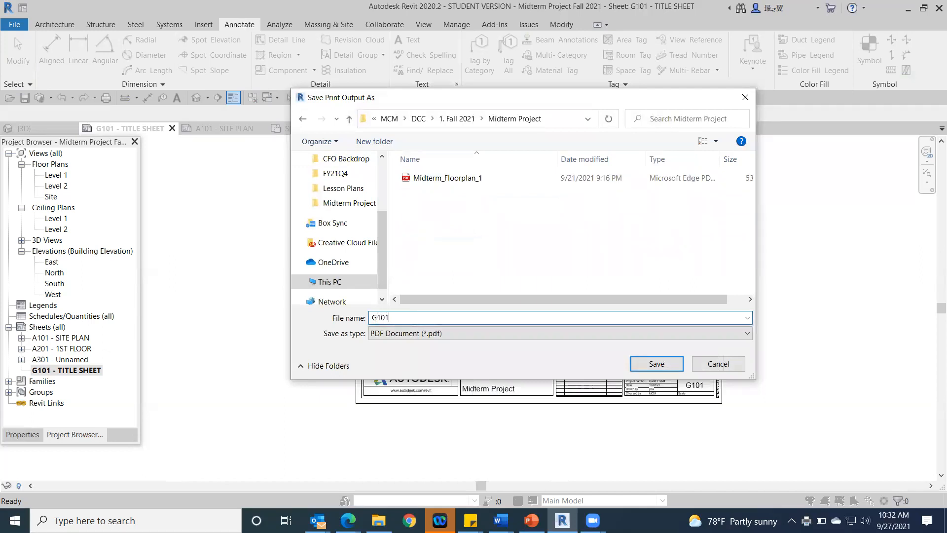
pyautogui.write(' TITLE SHEE')
pyautogui.click(662, 368)
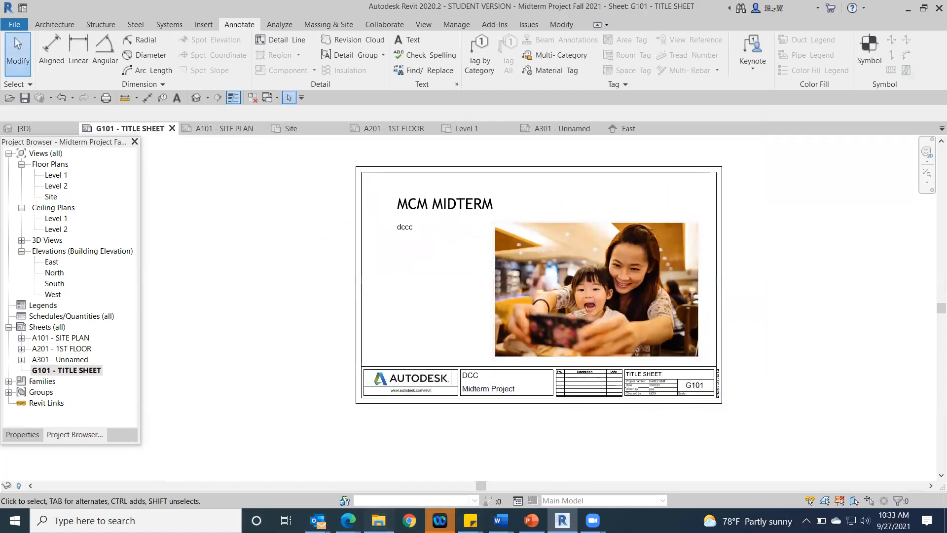
# Step: Switch to File Explorer and open the folder Documents > MCM > DCC > 1. Fall 2021 > Midterm Project
pyautogui.click(378, 519)
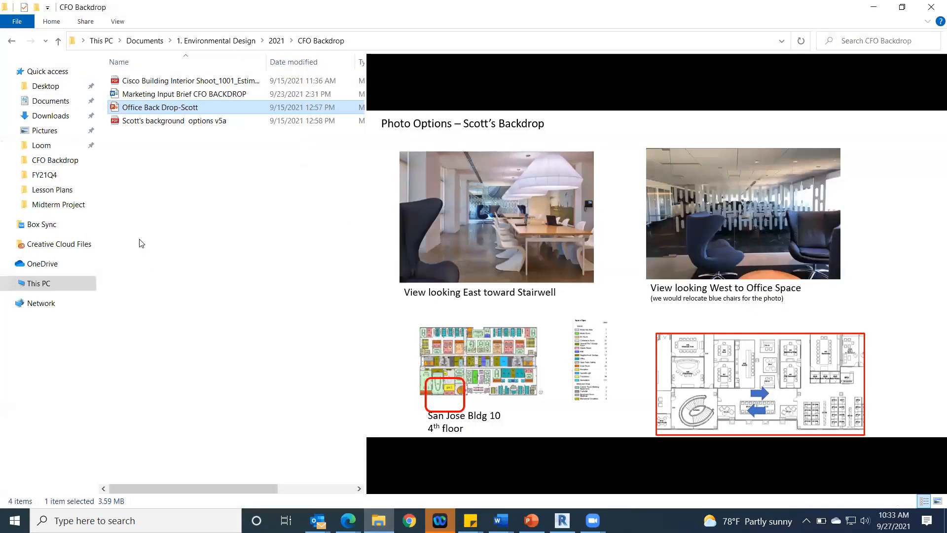
pyautogui.click(41, 102)
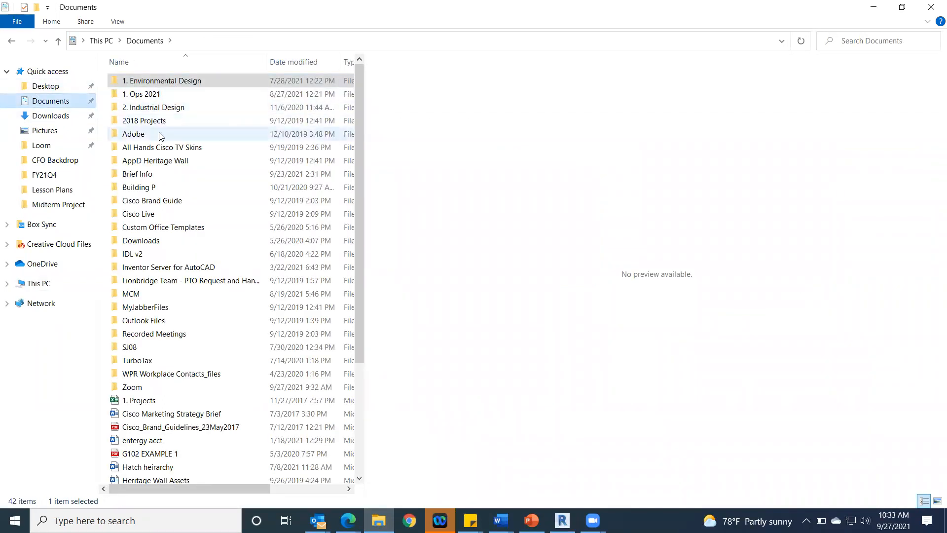
pyautogui.click(150, 294)
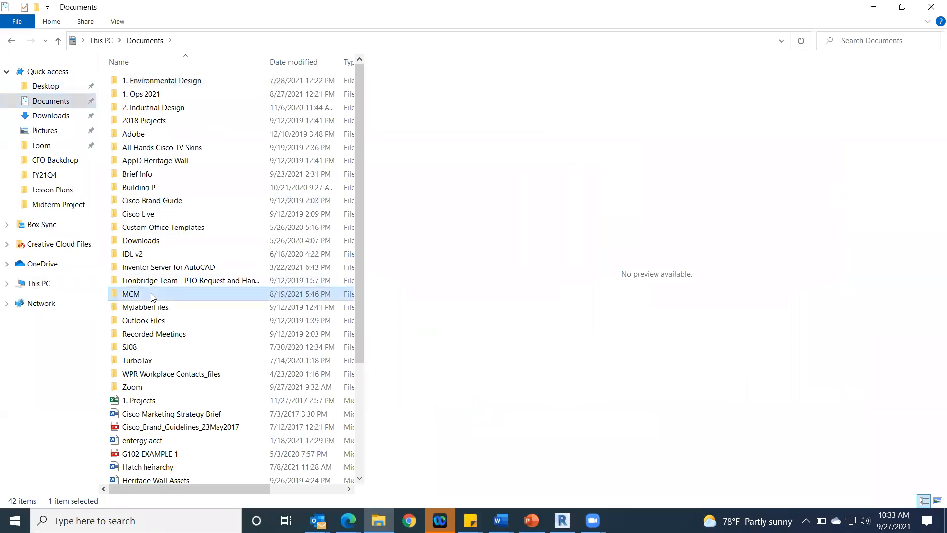
pyautogui.doubleClick(151, 293)
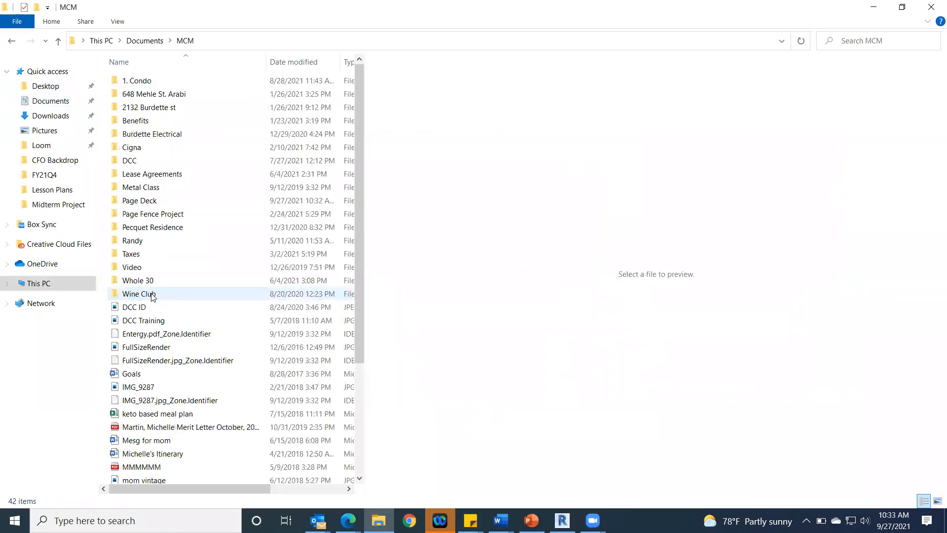
pyautogui.doubleClick(154, 161)
pyautogui.click(182, 83)
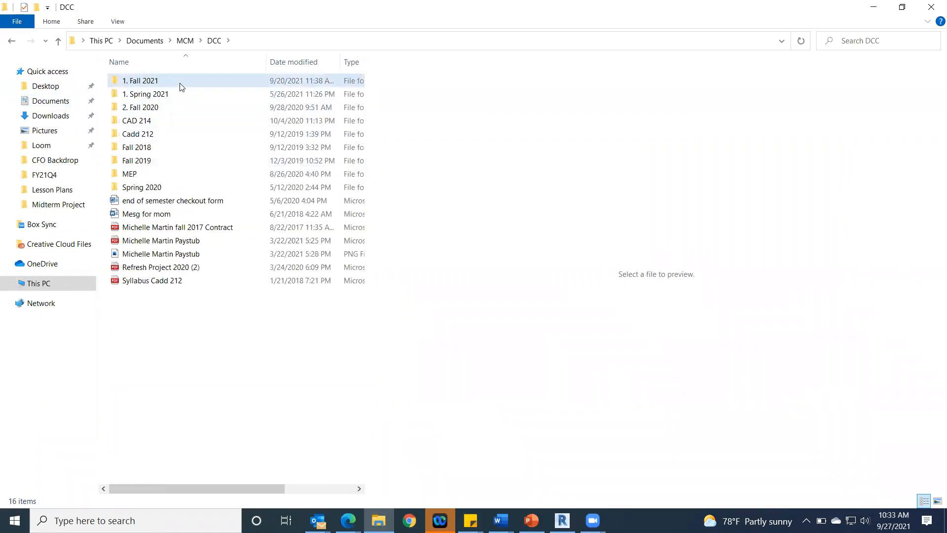
pyautogui.doubleClick(181, 87)
pyautogui.doubleClick(179, 108)
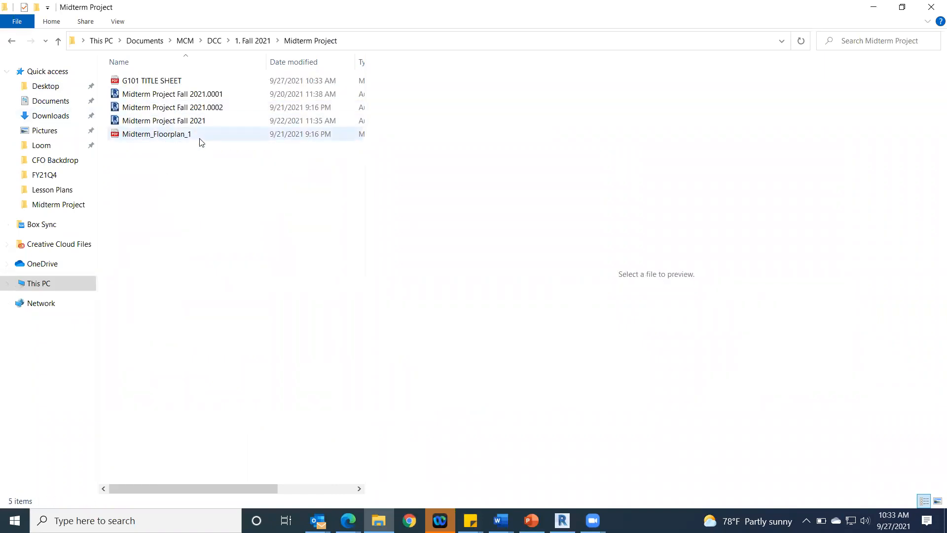
# Step: Open the G101 TITLE SHEET PDF and check the printed page from the title down to the title block
pyautogui.doubleClick(151, 82)
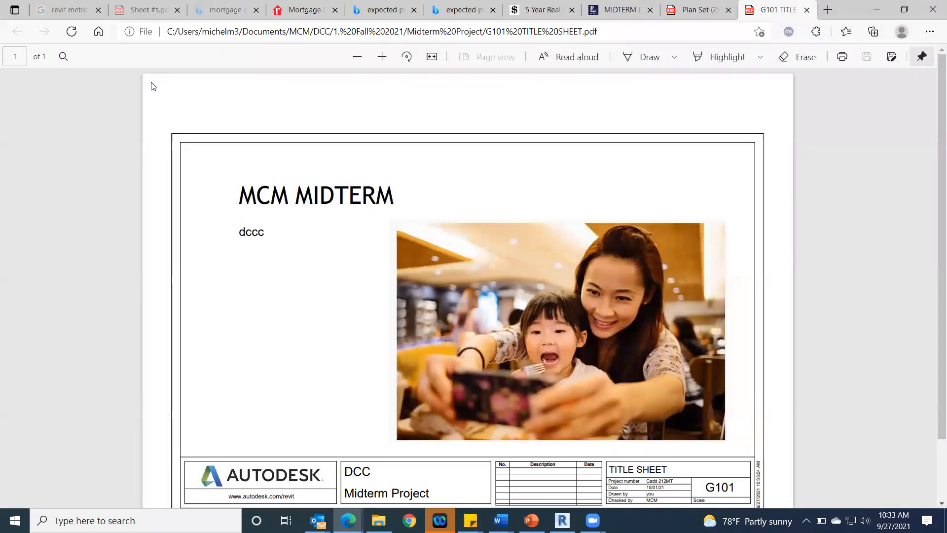
pyautogui.scroll(-2, 662, 395)
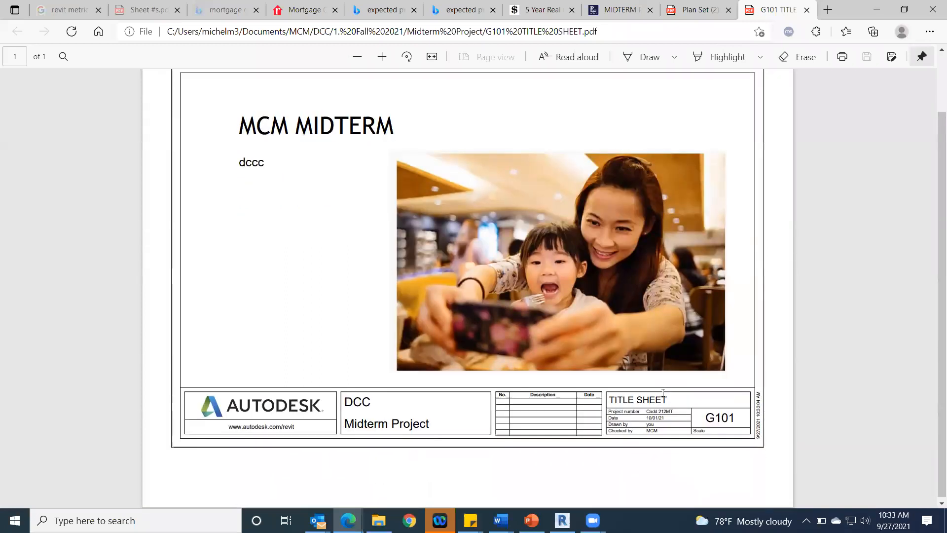
pyautogui.scroll(2, 663, 395)
pyautogui.scroll(-2, 662, 400)
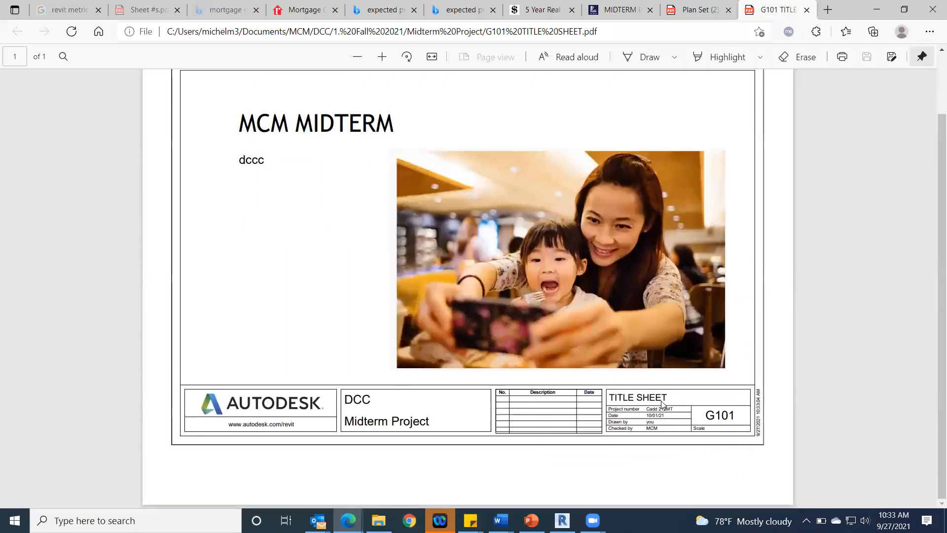
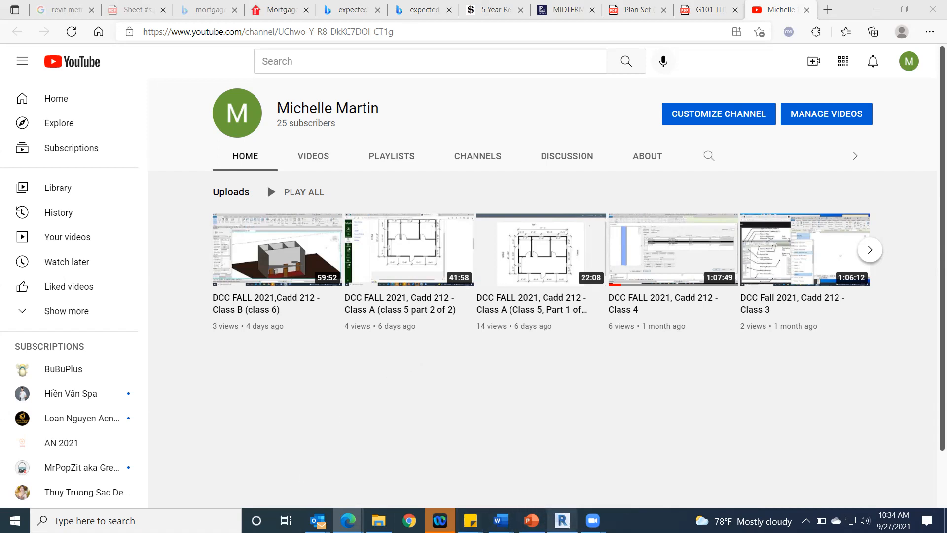
# Step: Switch to the Class C document in Word and review its outline of sheet info and Revit topics
pyautogui.click(538, 434)
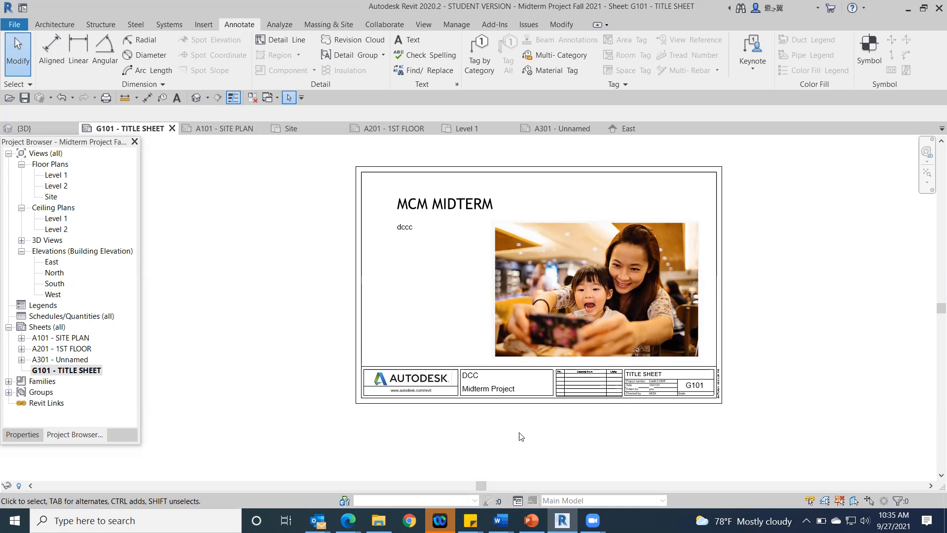
pyautogui.moveTo(500, 520)
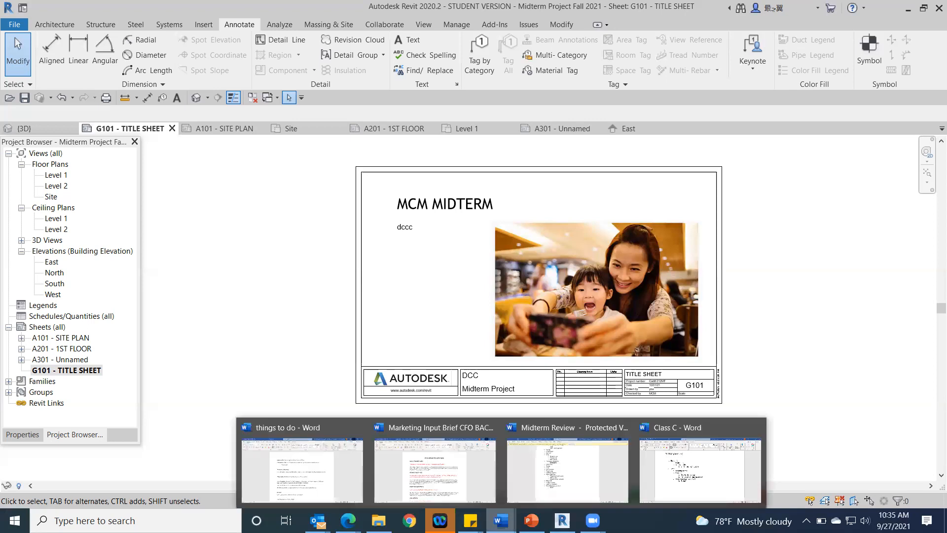
pyautogui.click(703, 485)
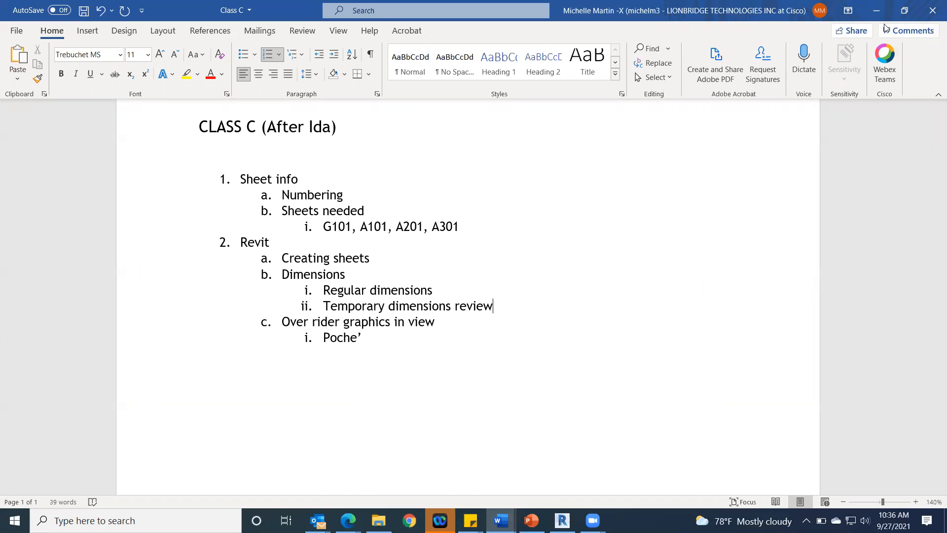
pyautogui.click(878, 11)
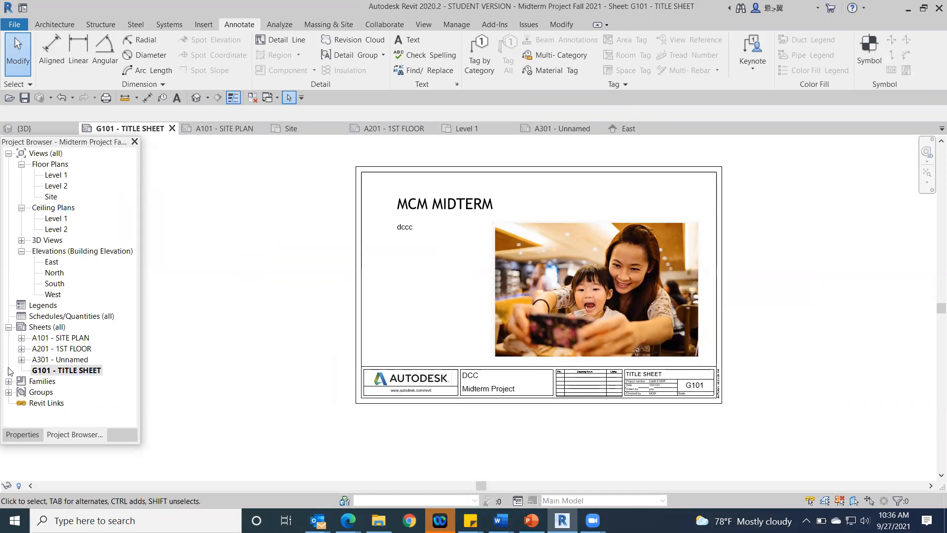
# Step: Create a new Revit project from the Architectural Template
pyautogui.click(15, 25)
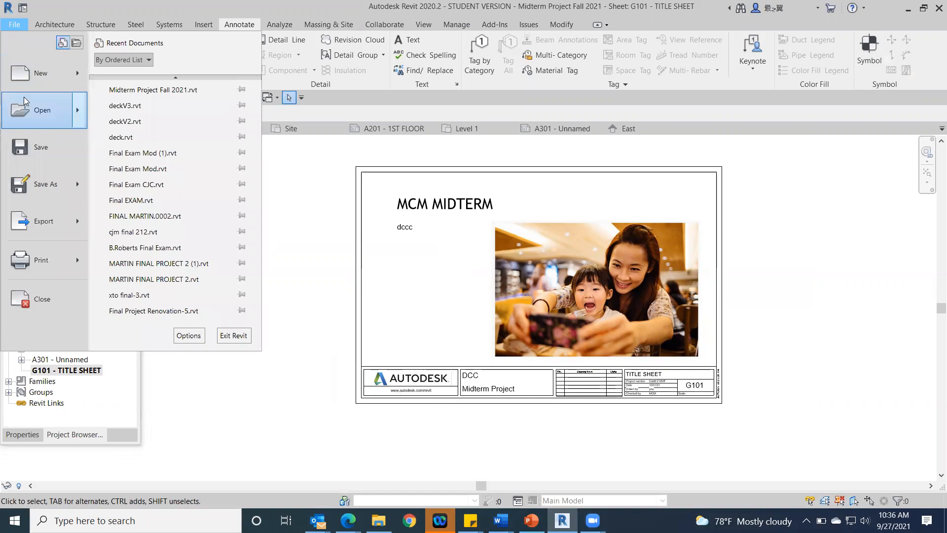
pyautogui.click(23, 72)
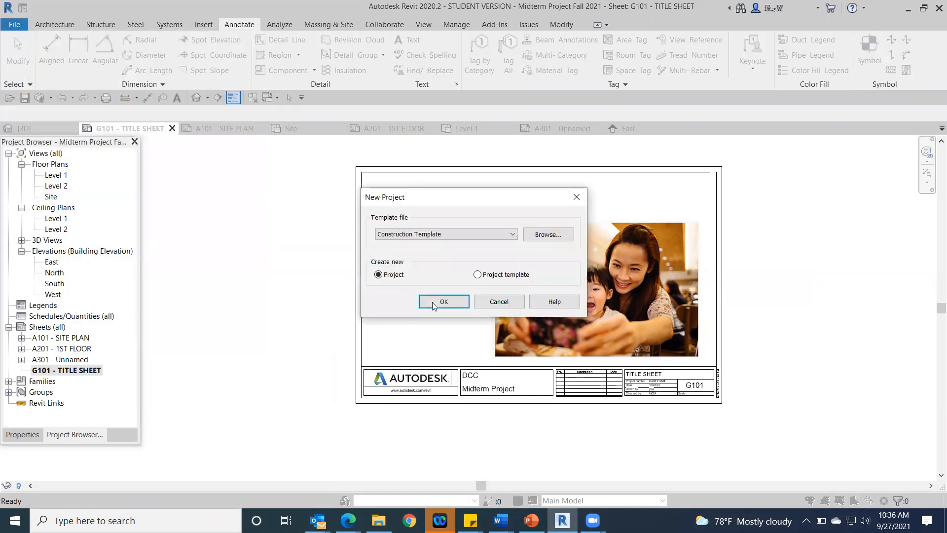
pyautogui.click(490, 234)
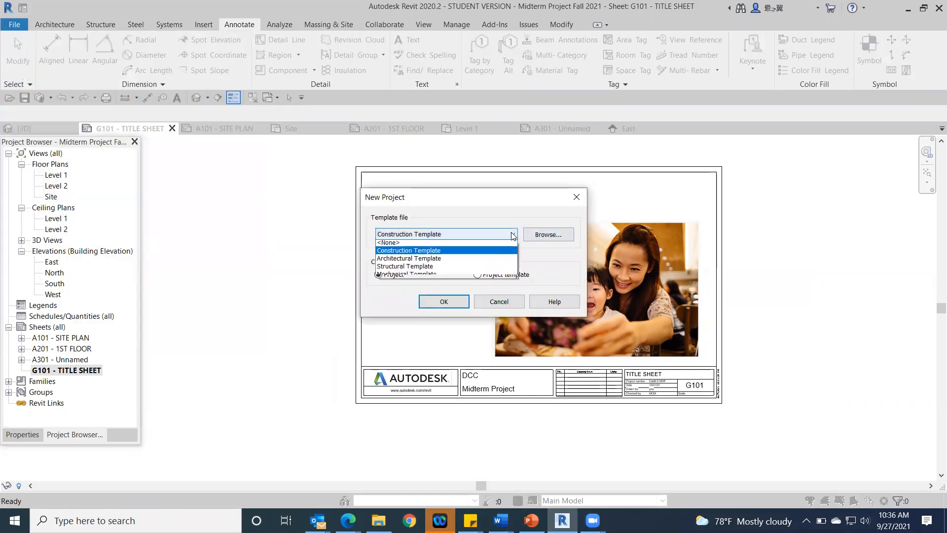
pyautogui.click(484, 260)
pyautogui.click(447, 301)
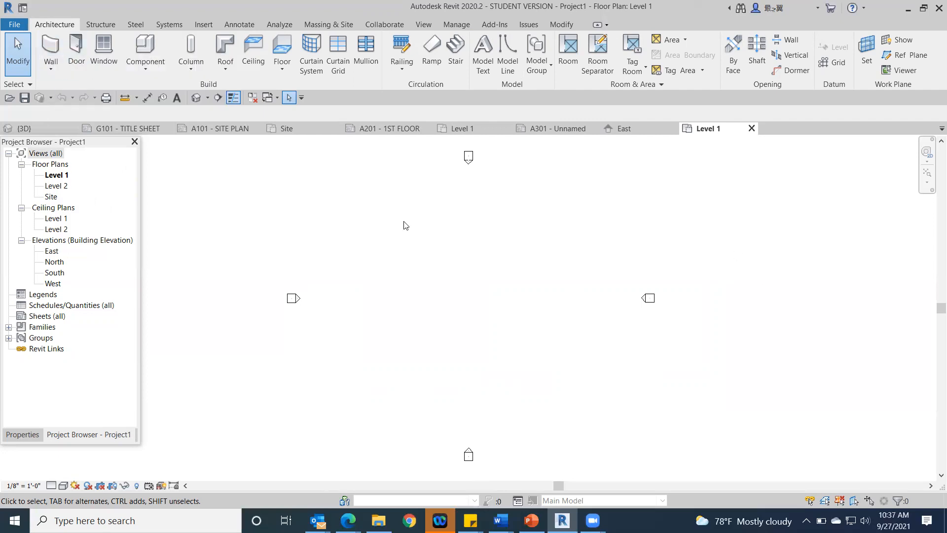
# Step: Draw a closed rectangle of walls about 44' by 24' between the elevation markers on the Level 1 plan
pyautogui.click(51, 54)
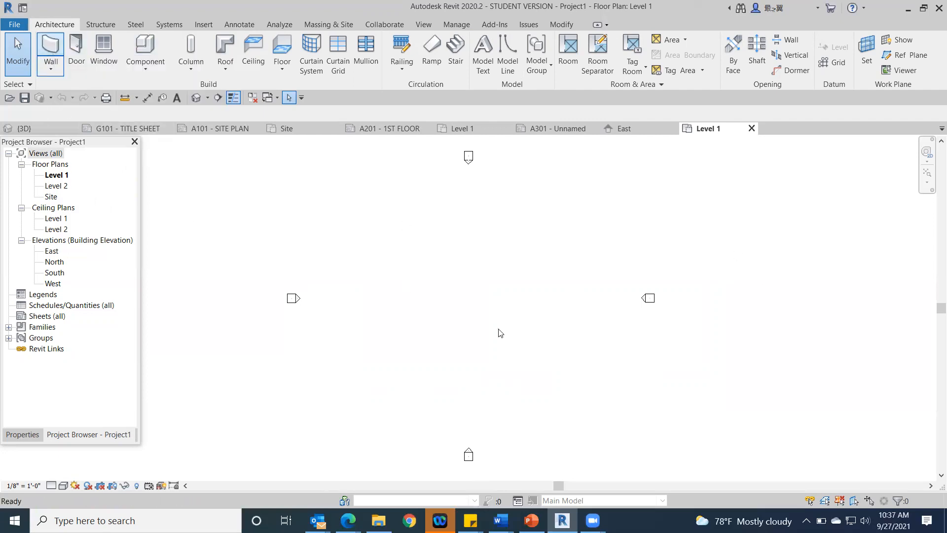
pyautogui.click(453, 283)
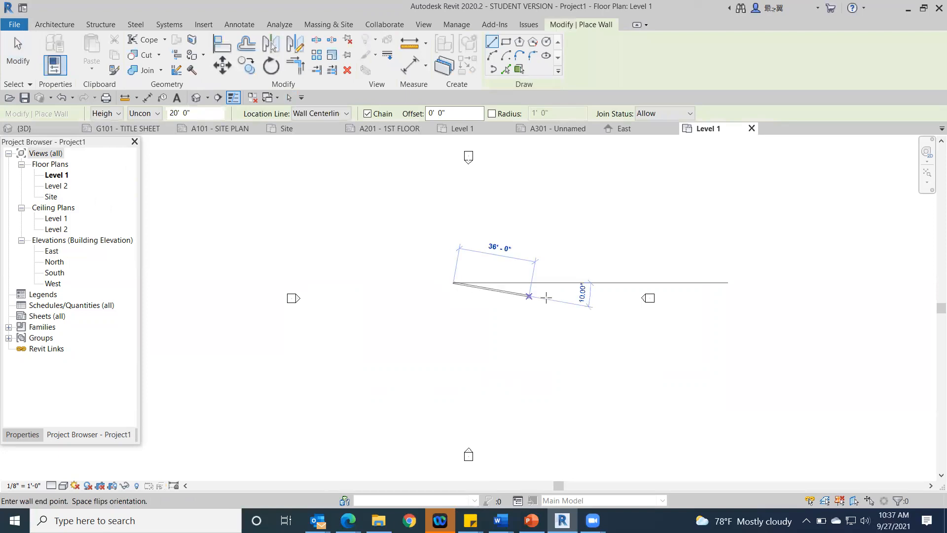
pyautogui.click(547, 282)
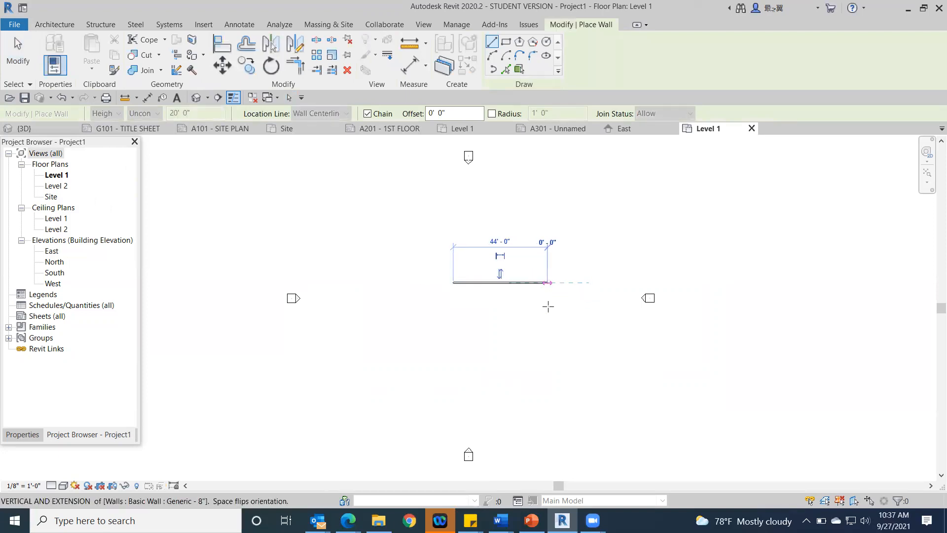
pyautogui.click(545, 337)
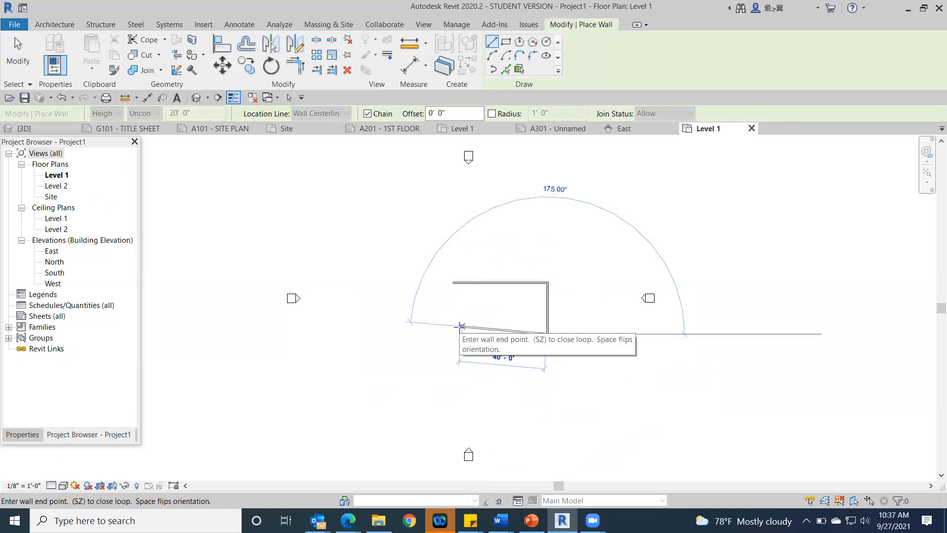
pyautogui.click(453, 334)
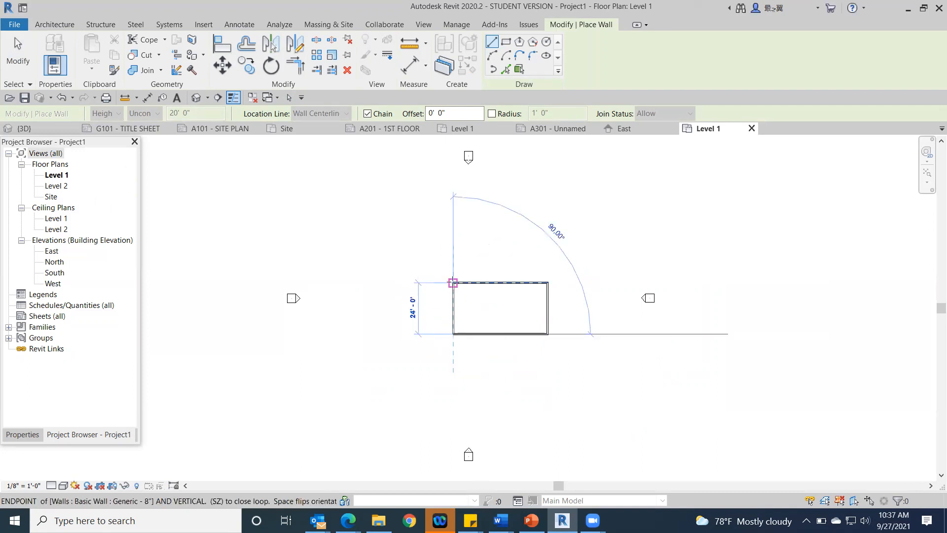
pyautogui.click(453, 282)
pyautogui.press('Escape')
pyautogui.press('Escape')
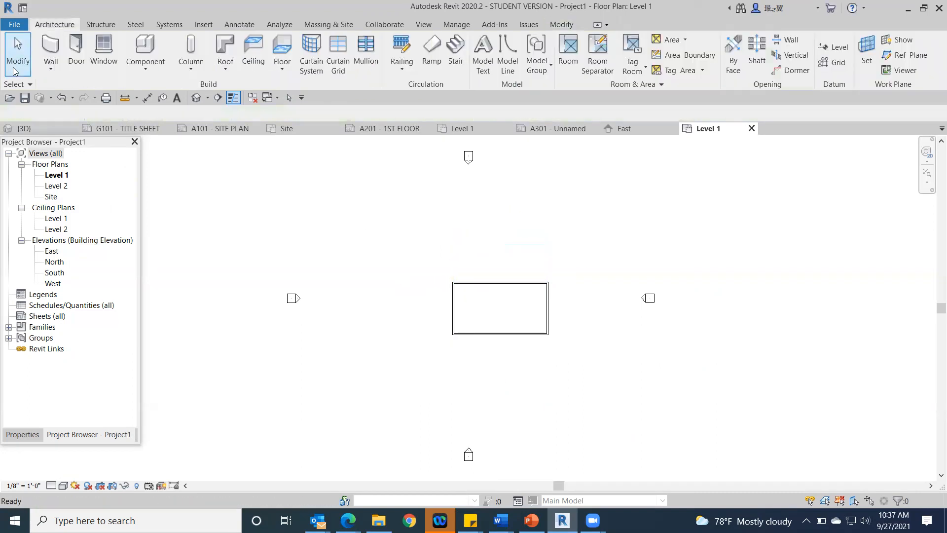
# Step: Select the east wall and move both witness lines of its temporary dimension to the outer faces of the east and west walls
pyautogui.scroll(3, 429, 311)
pyautogui.scroll(2, 546, 310)
pyautogui.moveTo(545, 311); pyautogui.dragTo(327, 364, button='middle')
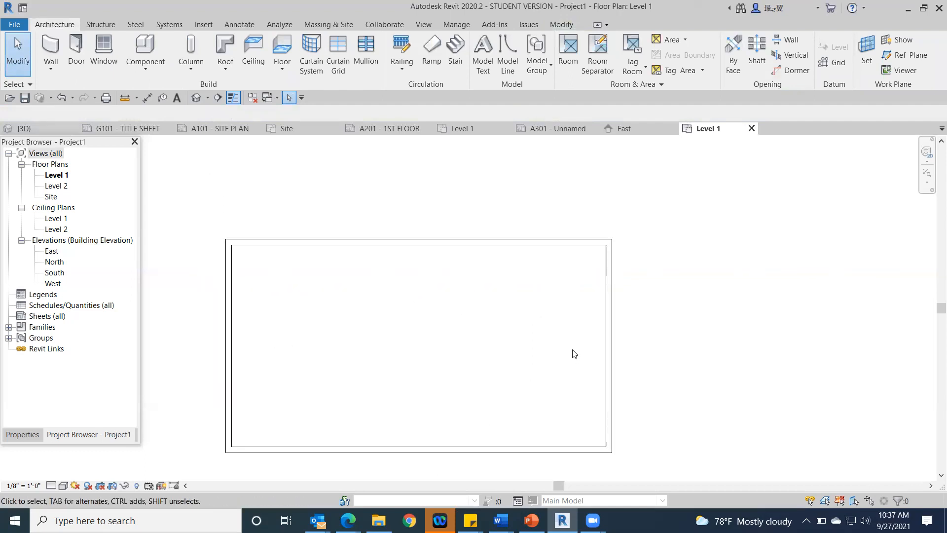
pyautogui.click(611, 349)
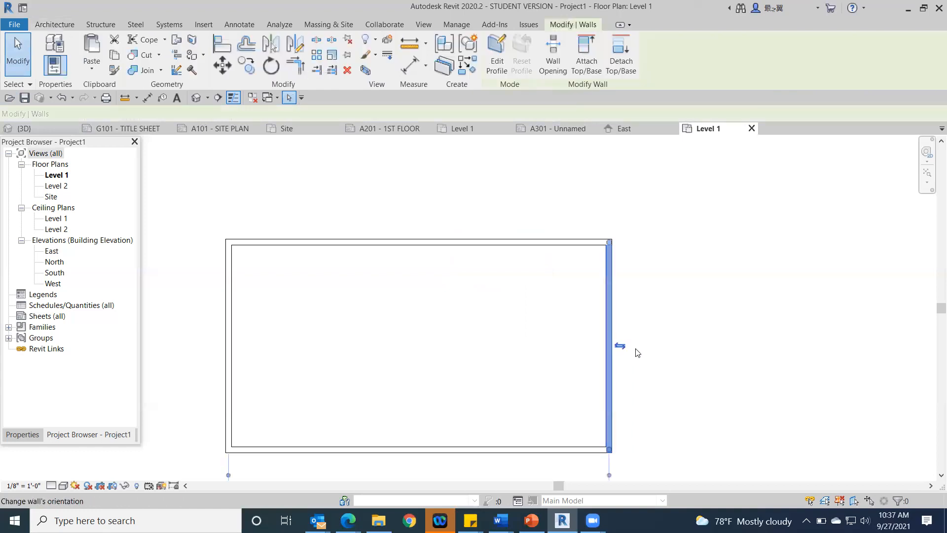
pyautogui.scroll(-3, 697, 363)
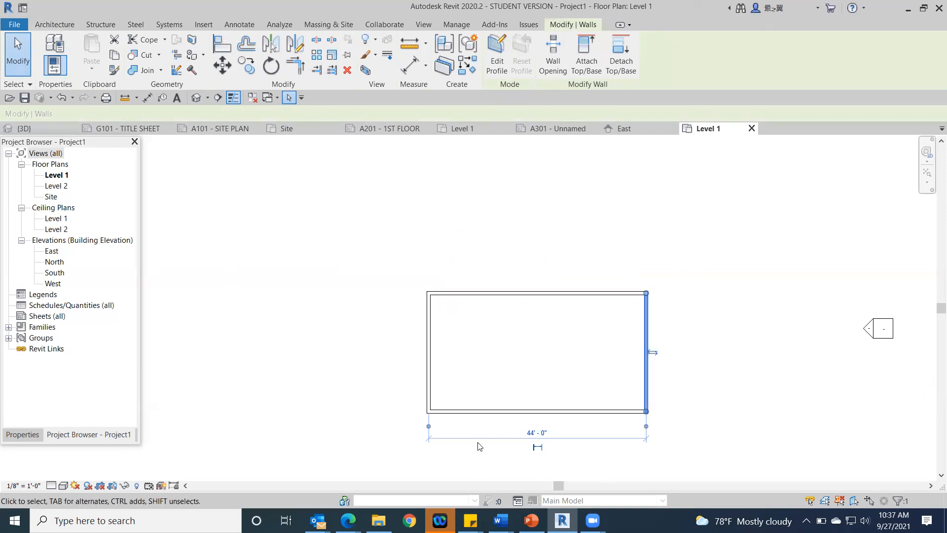
pyautogui.scroll(4, 617, 412)
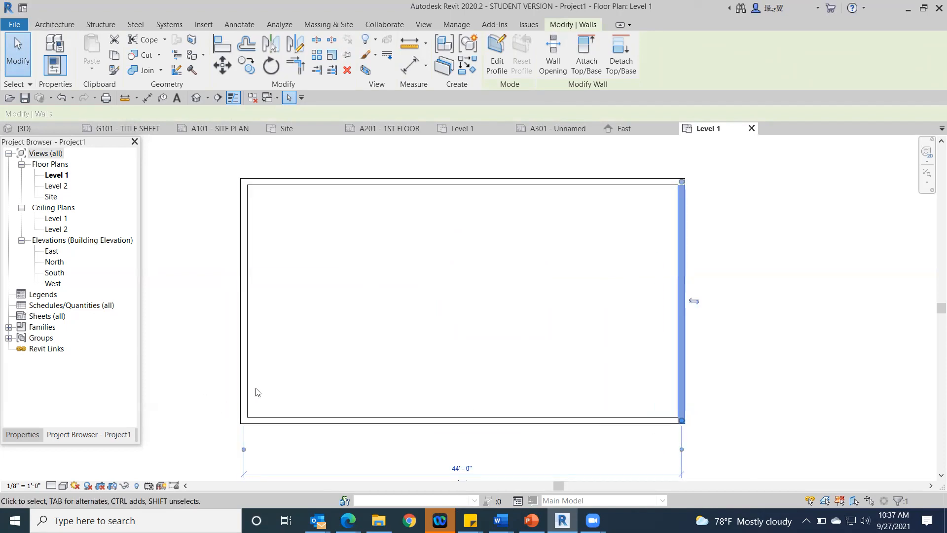
pyautogui.moveTo(729, 361); pyautogui.dragTo(740, 190, button='middle')
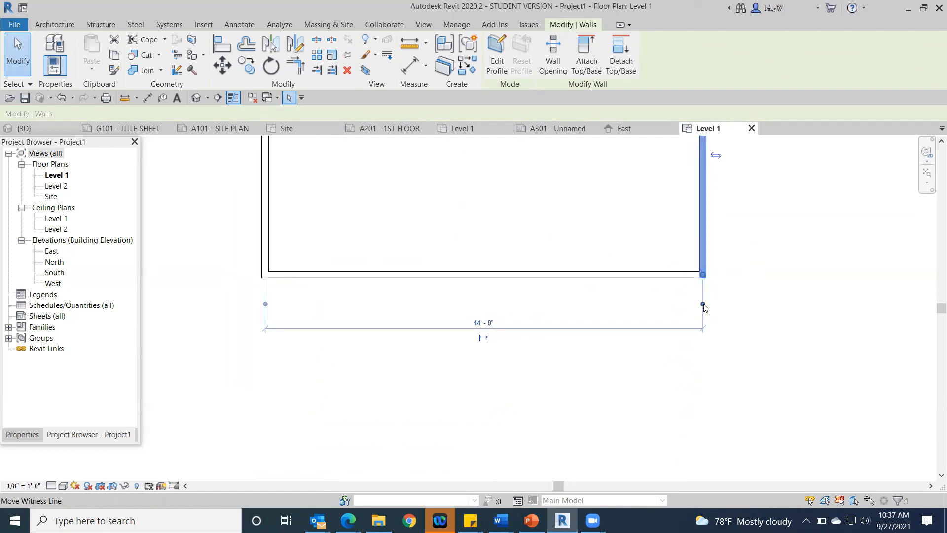
pyautogui.moveTo(703, 305); pyautogui.dragTo(707, 306)
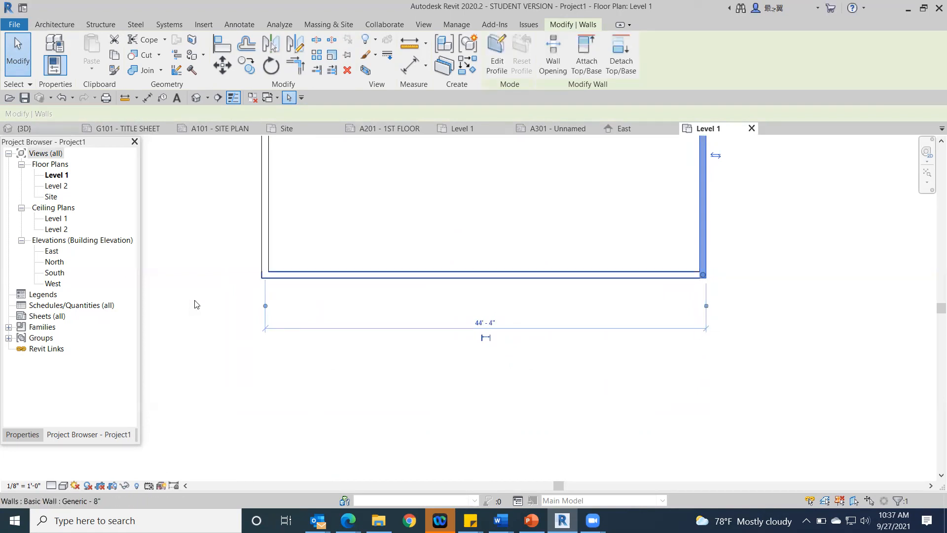
pyautogui.moveTo(266, 307); pyautogui.dragTo(270, 309)
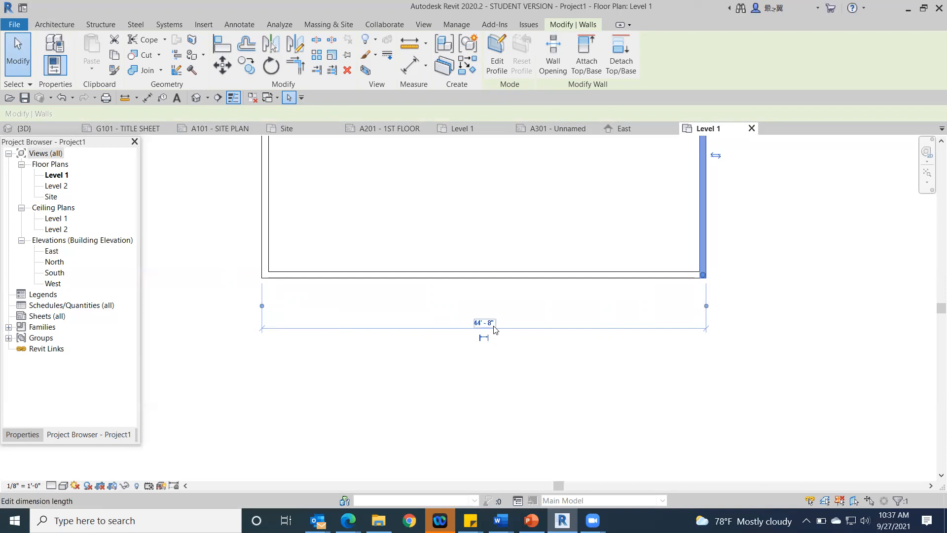
# Step: Set the overall outside length between the east and west walls to 35'
pyautogui.click(484, 322)
pyautogui.write('35')
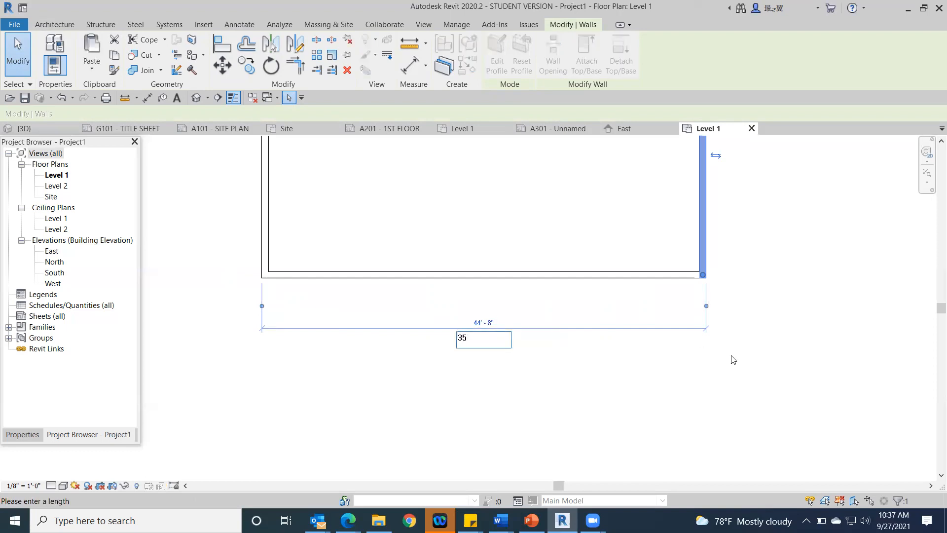
pyautogui.press('Return')
pyautogui.press('Escape')
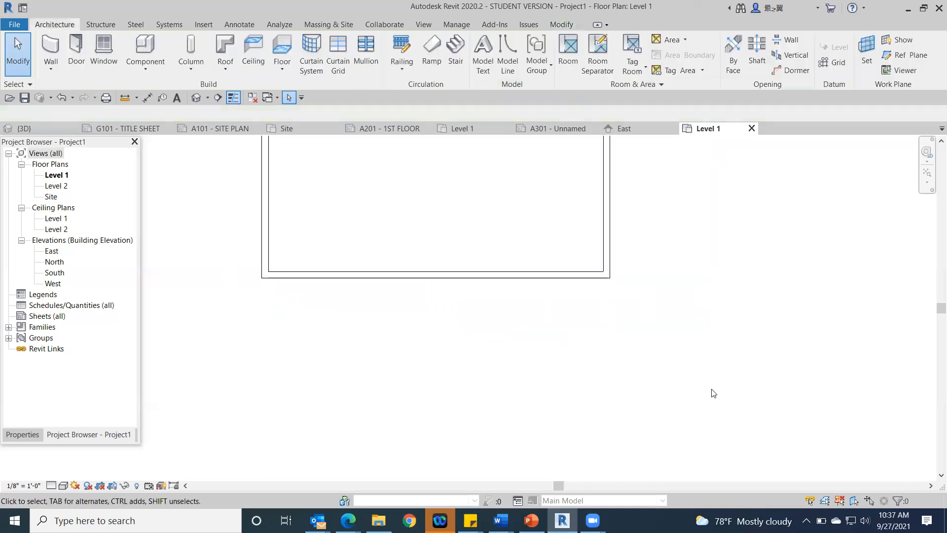
# Step: Place a window in the south wall about 5'-6" from the west wall's centerline and move its west witness line to the outer face
pyautogui.click(103, 49)
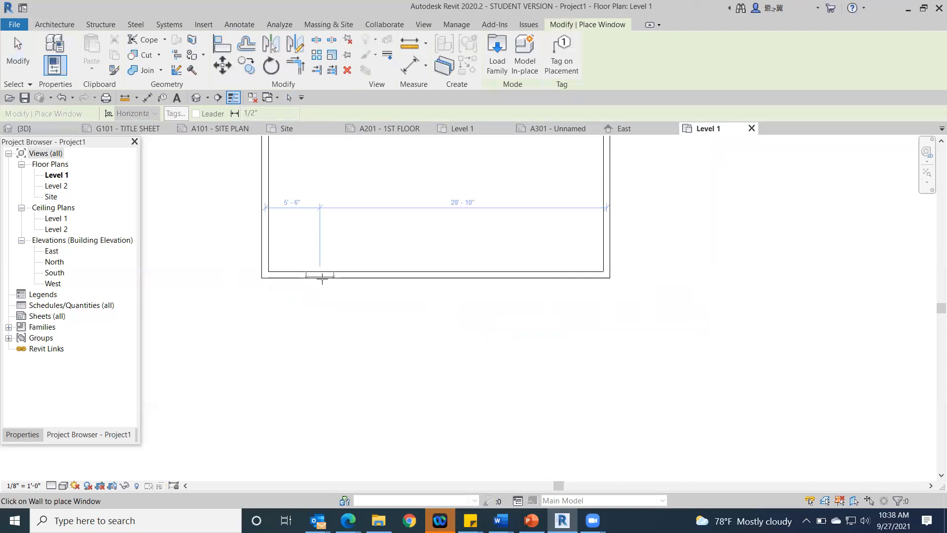
pyautogui.click(321, 277)
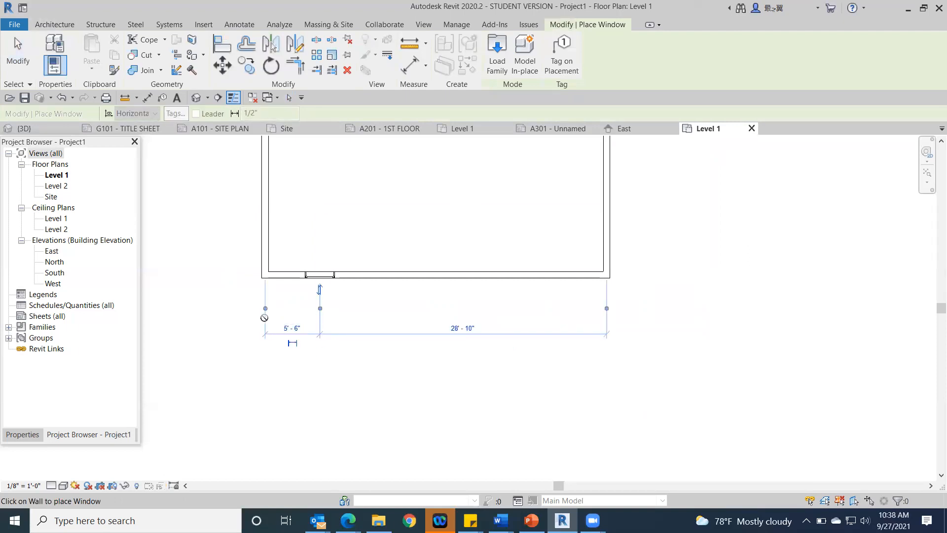
pyautogui.click(267, 308)
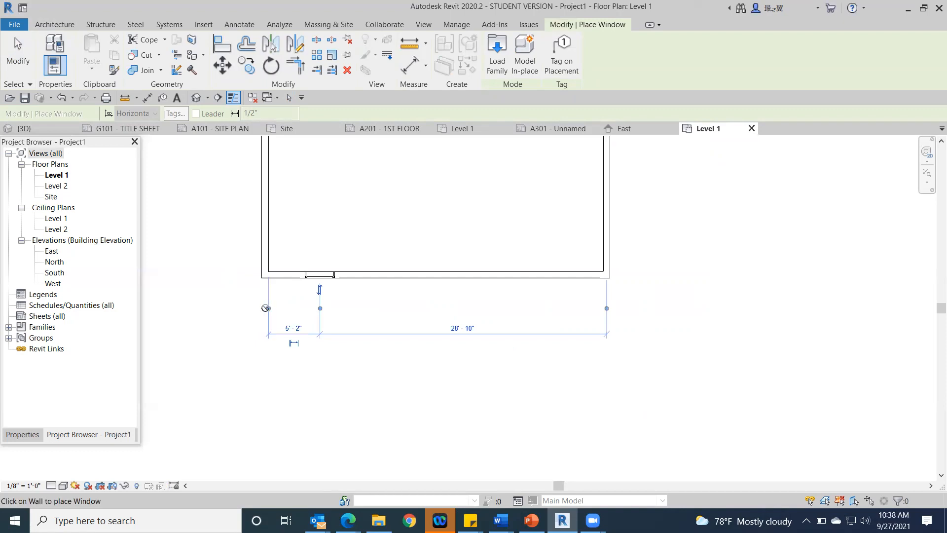
pyautogui.click(269, 310)
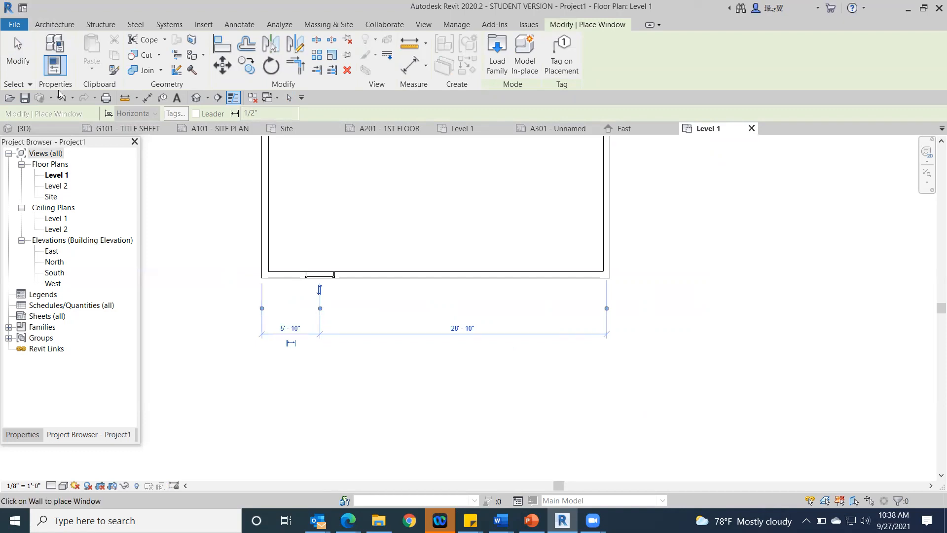
pyautogui.click(18, 53)
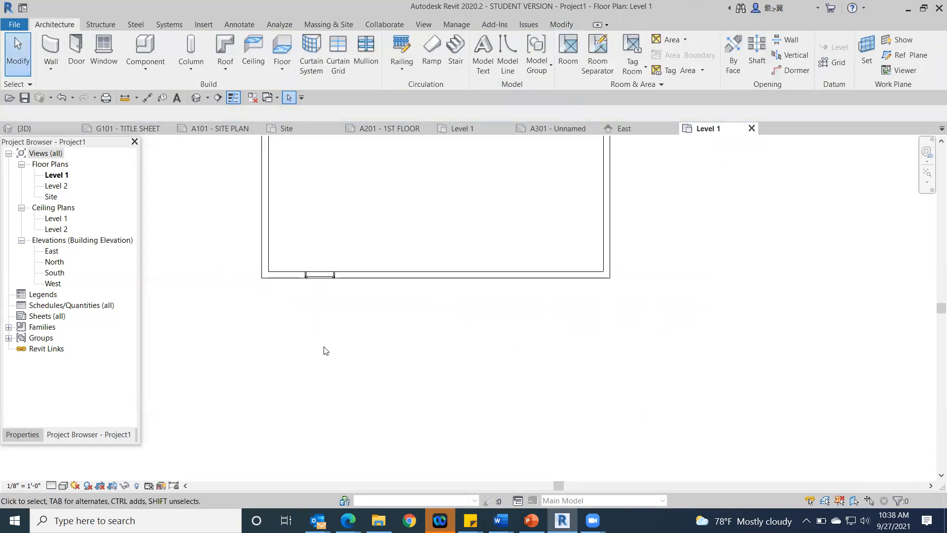
# Step: Reselect the south wall's window at different zoom levels to check where its temporary dimension witness lines sit
pyautogui.click(320, 275)
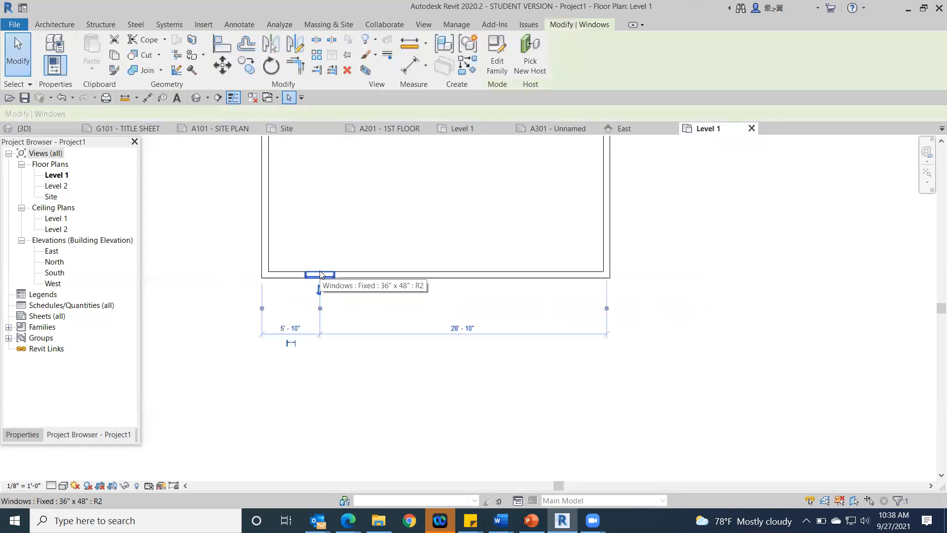
pyautogui.scroll(3, 374, 344)
pyautogui.moveTo(393, 346); pyautogui.dragTo(563, 402, button='middle')
pyautogui.click(291, 228)
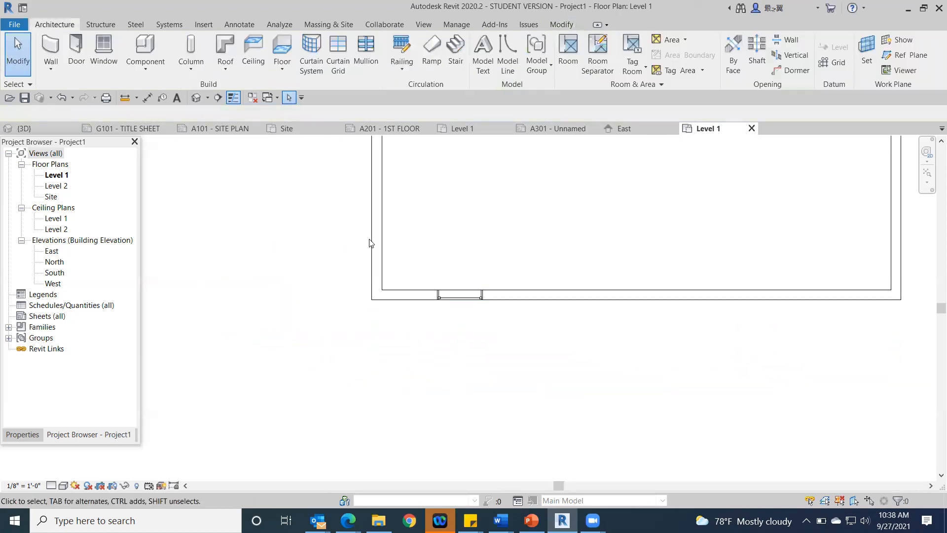
pyautogui.click(452, 296)
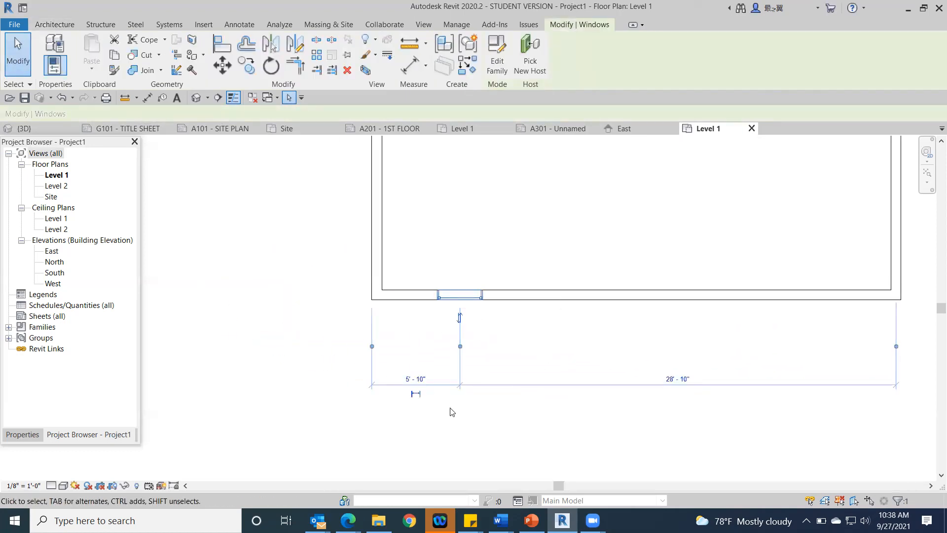
pyautogui.click(541, 360)
pyautogui.scroll(-2, 588, 345)
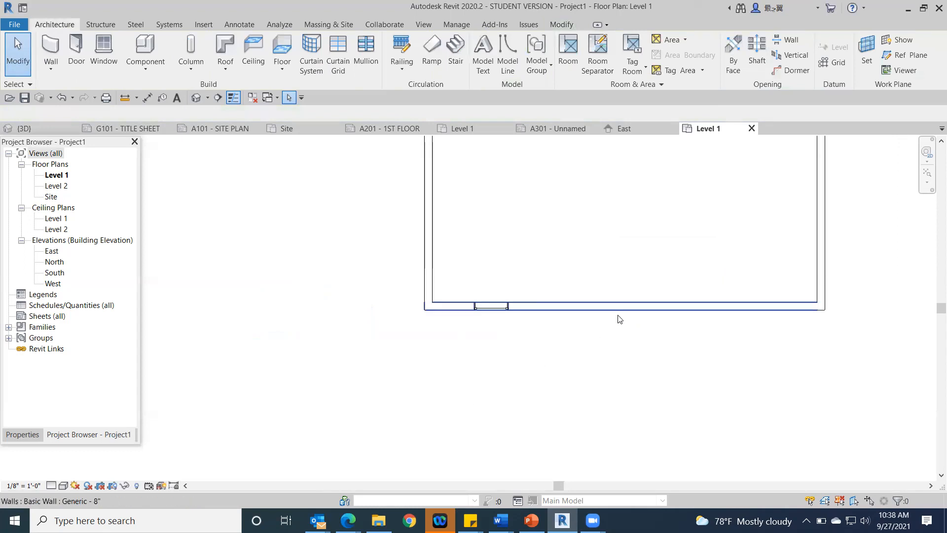
pyautogui.click(499, 308)
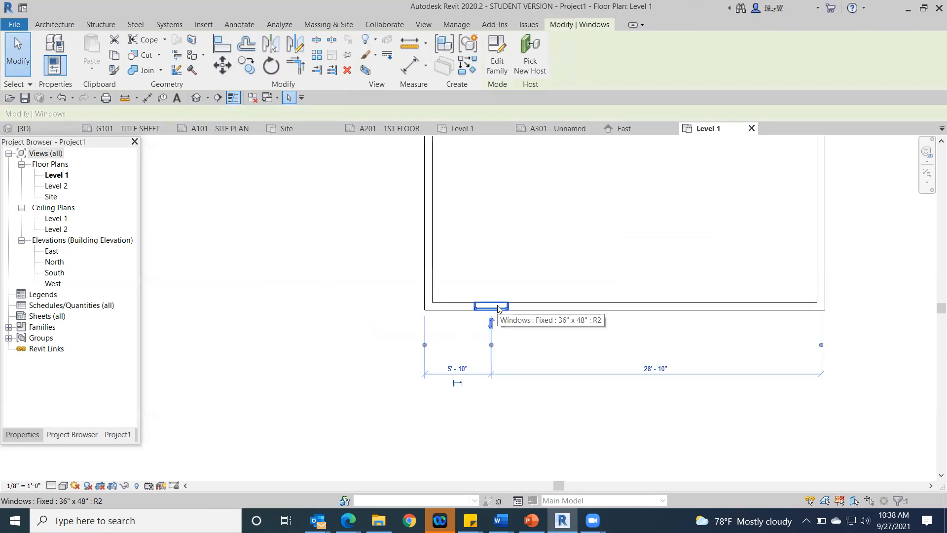
pyautogui.click(219, 204)
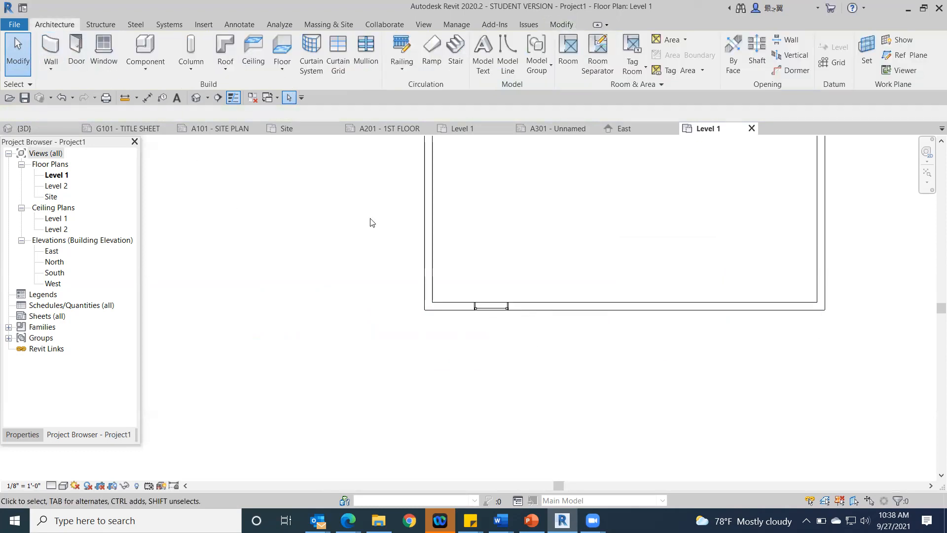
# Step: Place a door in the south wall about 10'-6" east of the window, swinging outward
pyautogui.click(76, 49)
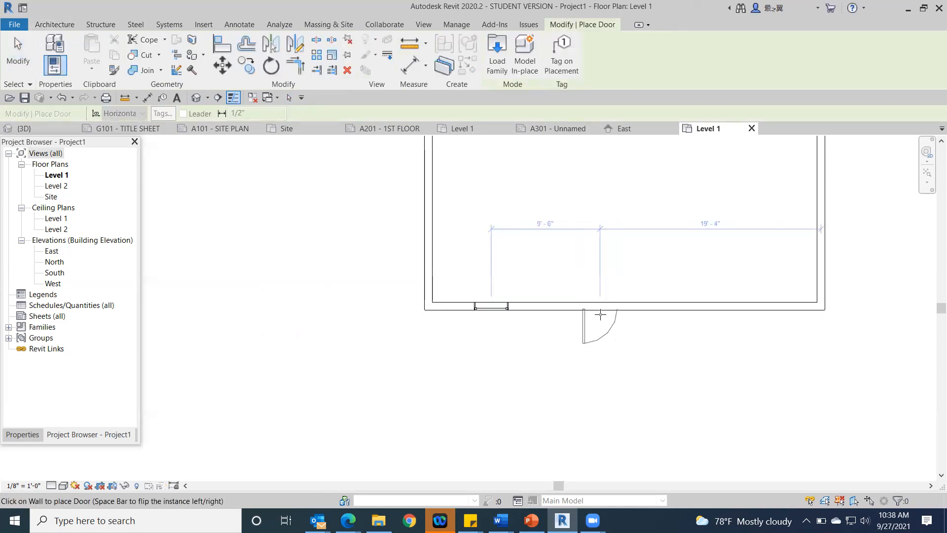
pyautogui.click(610, 312)
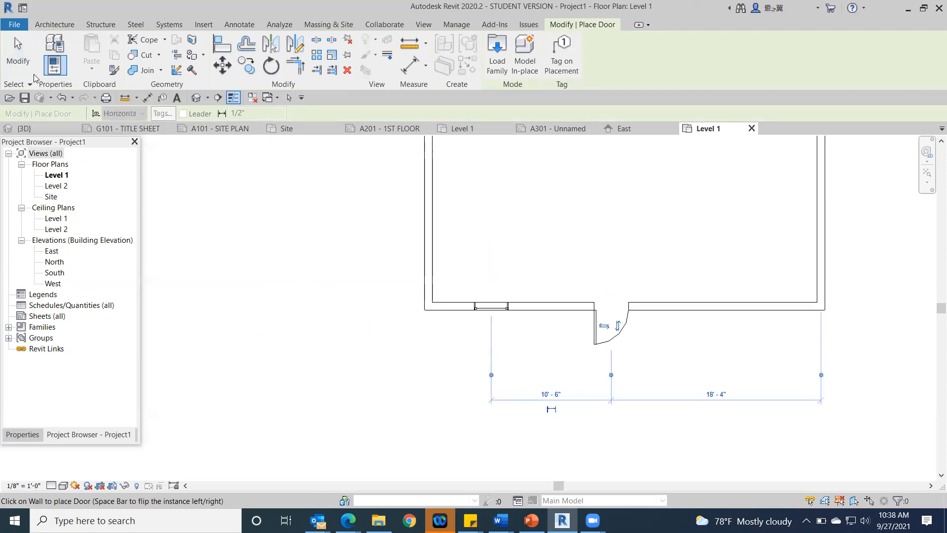
# Step: Temporarily hide the south wall's door and select the window to review its temporary dimensions
pyautogui.click(20, 65)
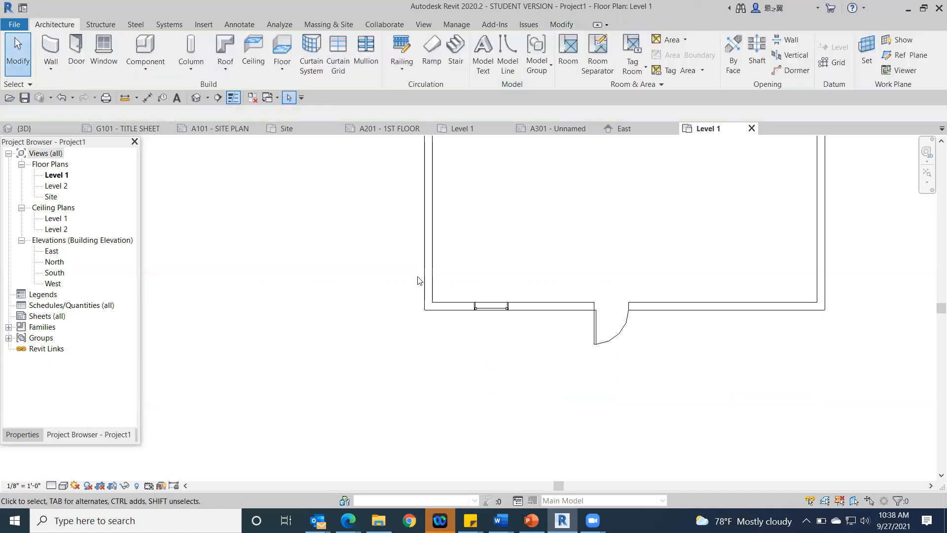
pyautogui.click(493, 311)
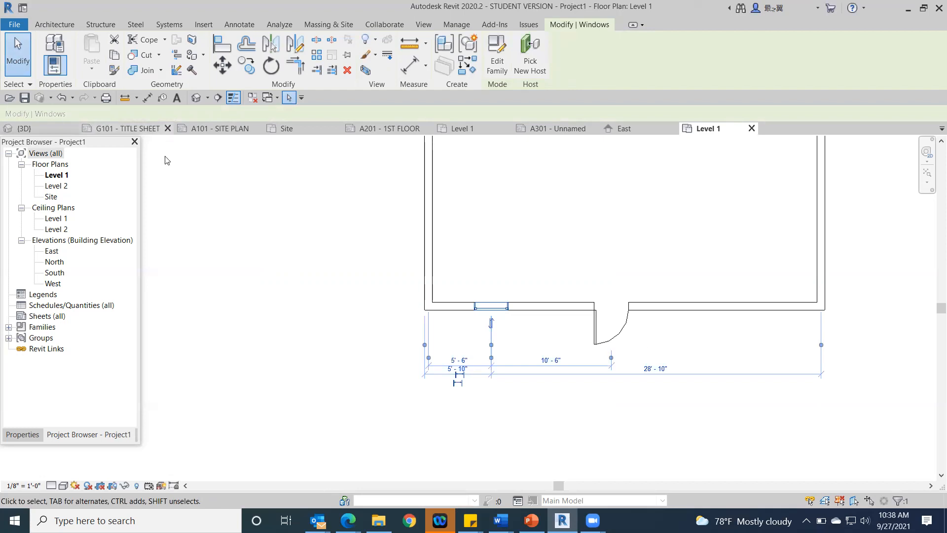
pyautogui.click(236, 199)
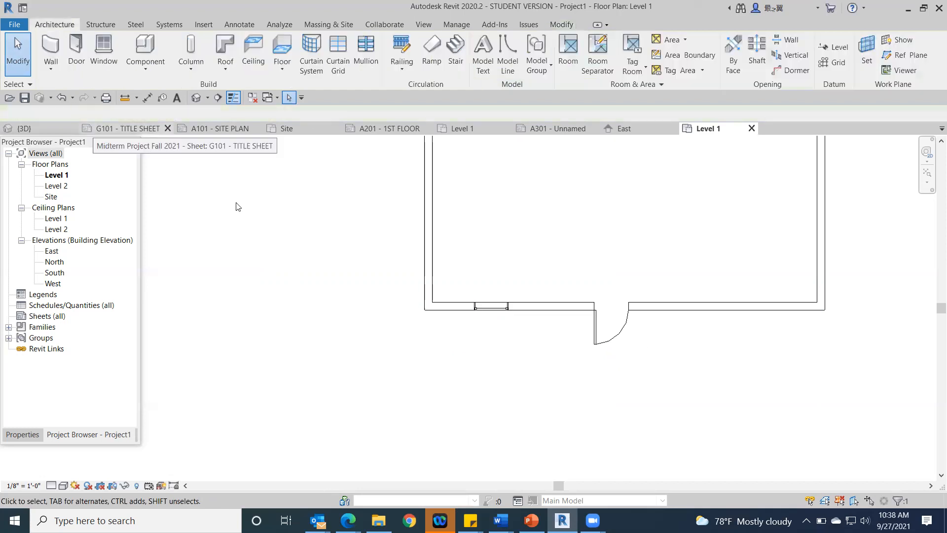
pyautogui.click(611, 343)
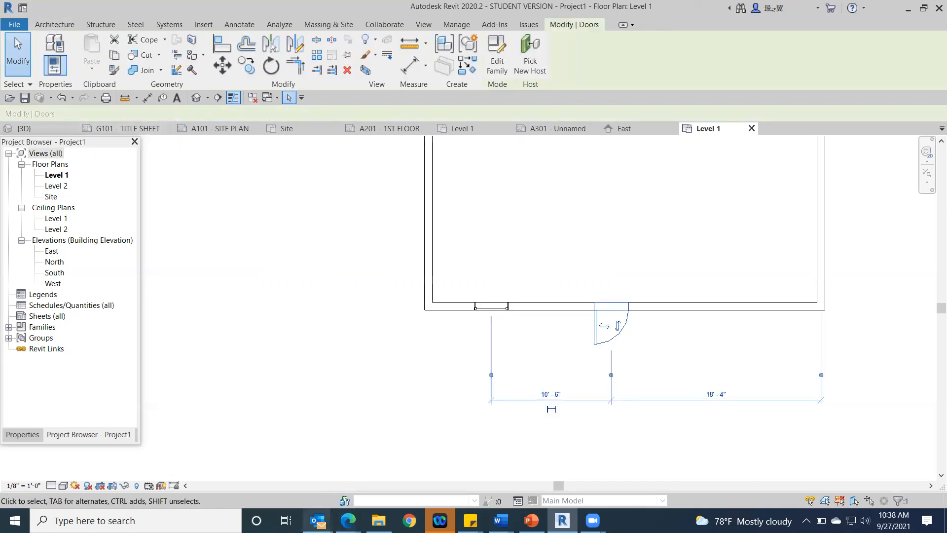
pyautogui.click(125, 487)
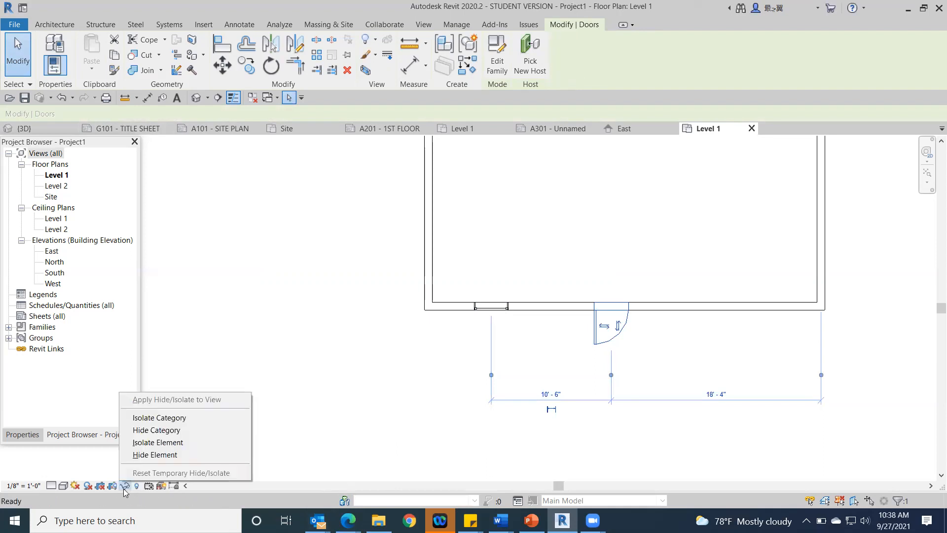
pyautogui.click(153, 454)
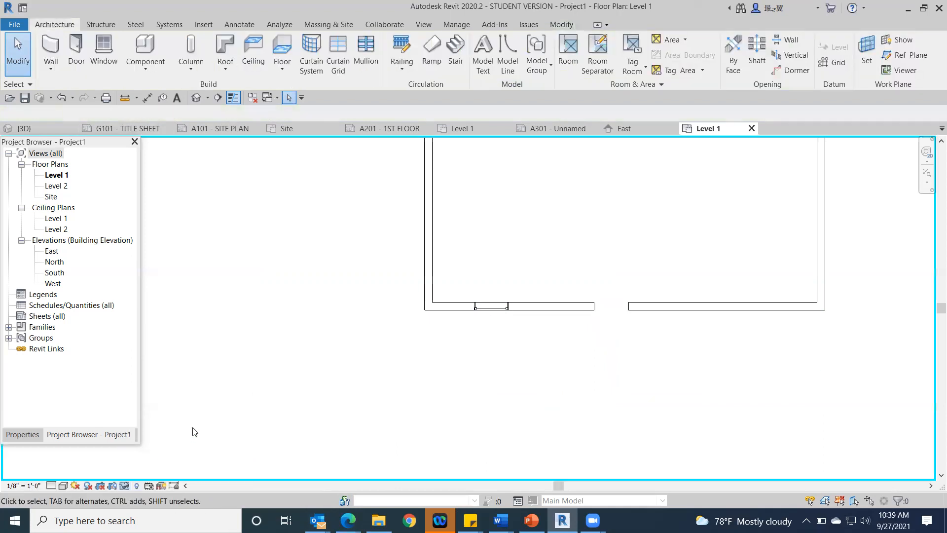
pyautogui.click(486, 307)
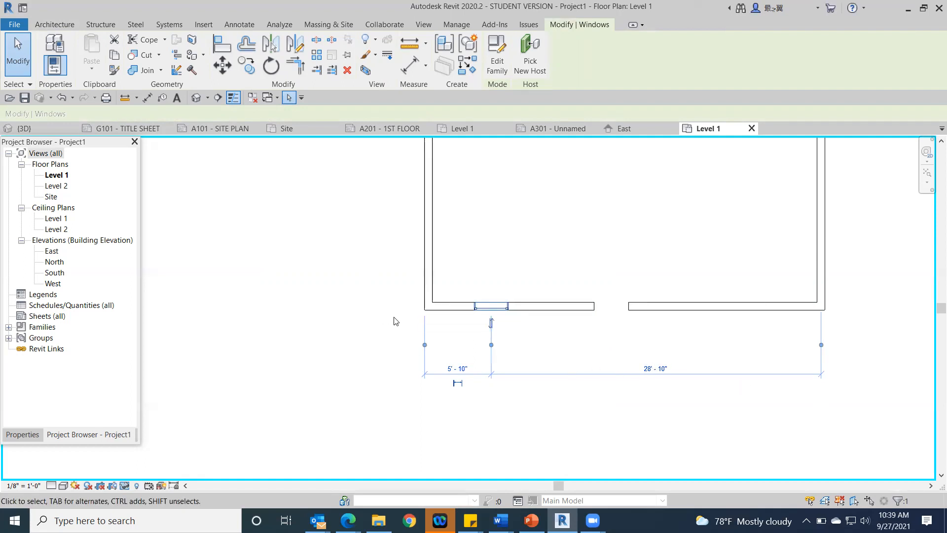
# Step: Reset the temporary hide to restore the door, and select the door to check its temporary dimensions
pyautogui.click(126, 485)
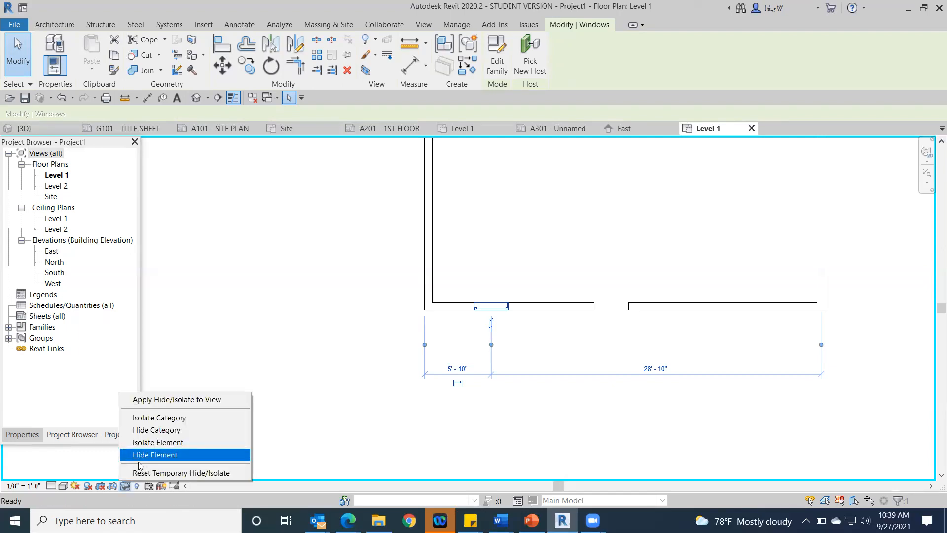
pyautogui.click(141, 474)
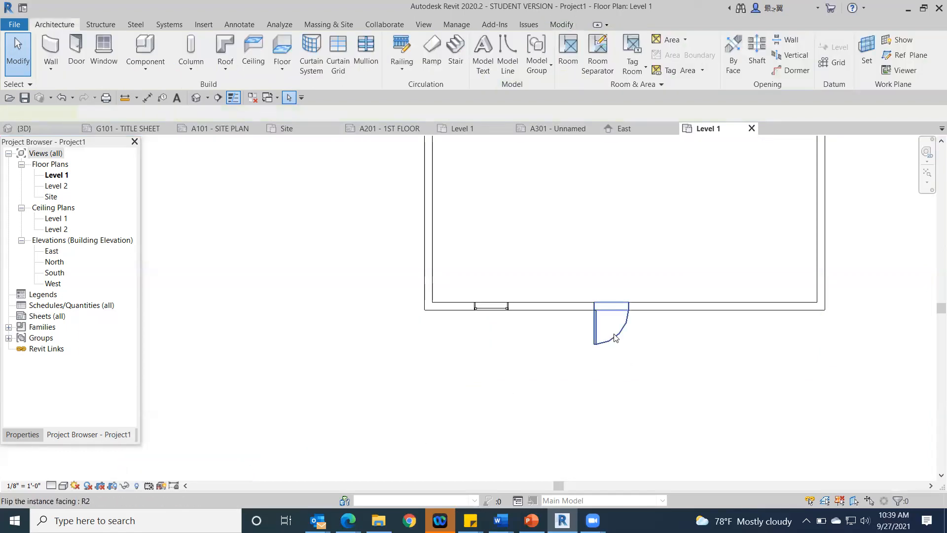
pyautogui.click(614, 337)
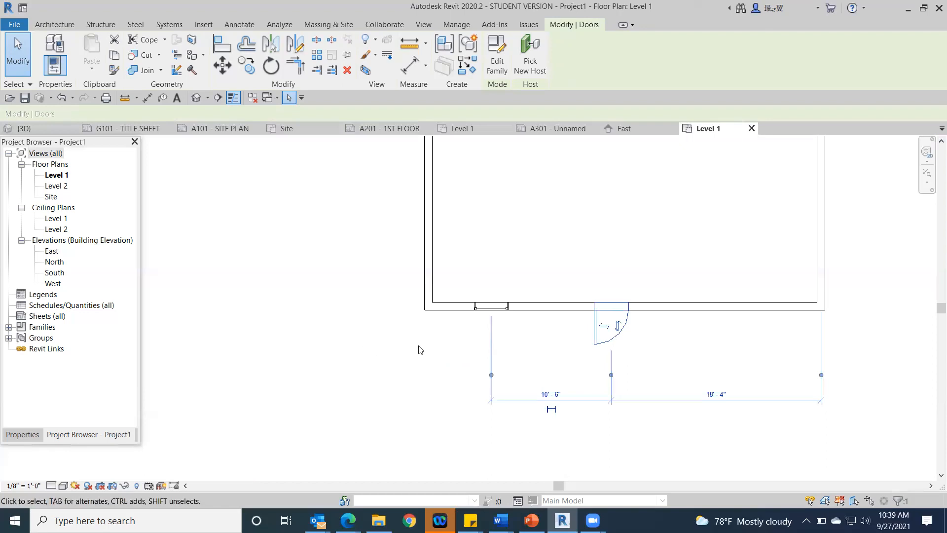
pyautogui.click(388, 333)
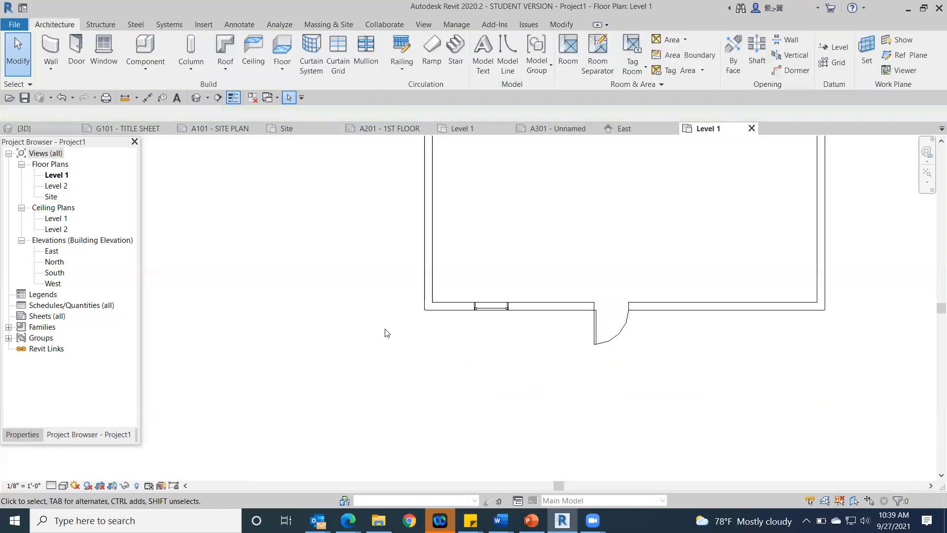
# Step: Temporarily hide the window in the south wall
pyautogui.click(490, 310)
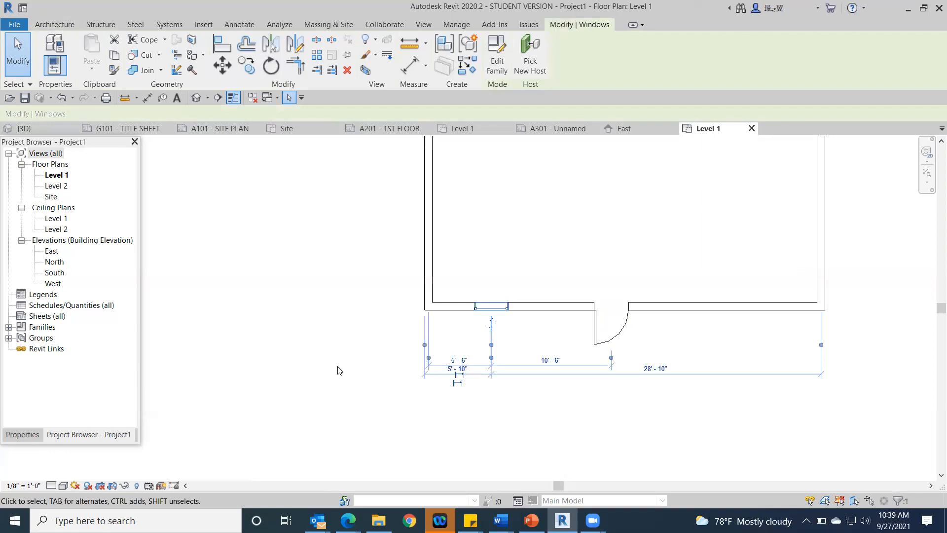
pyautogui.click(124, 486)
pyautogui.click(151, 455)
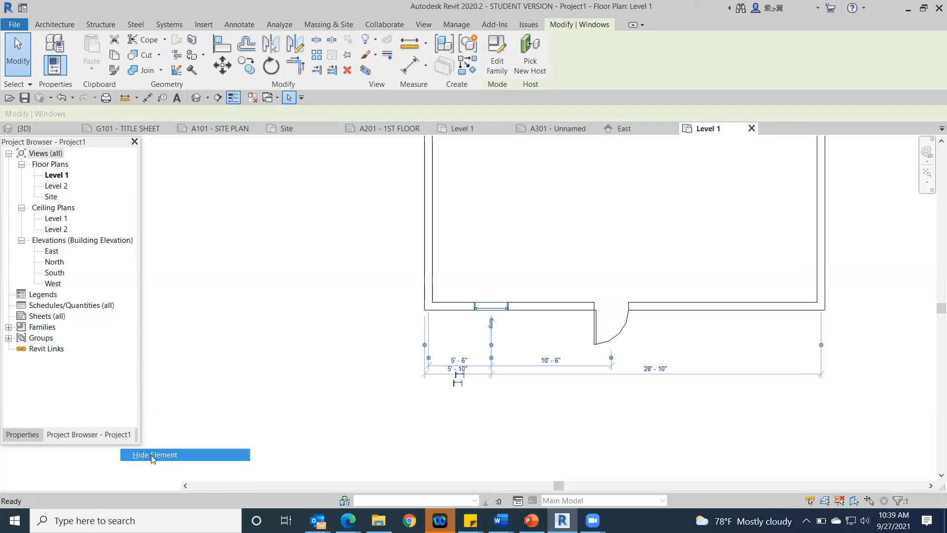
# Step: Move the door's temporary dimension witness lines to the outer faces of the east and west walls
pyautogui.click(622, 329)
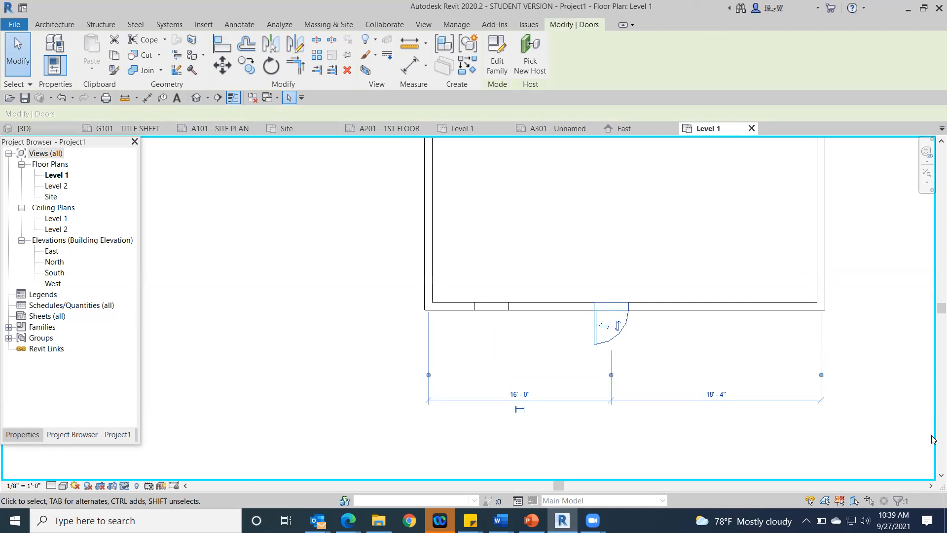
pyautogui.click(822, 376)
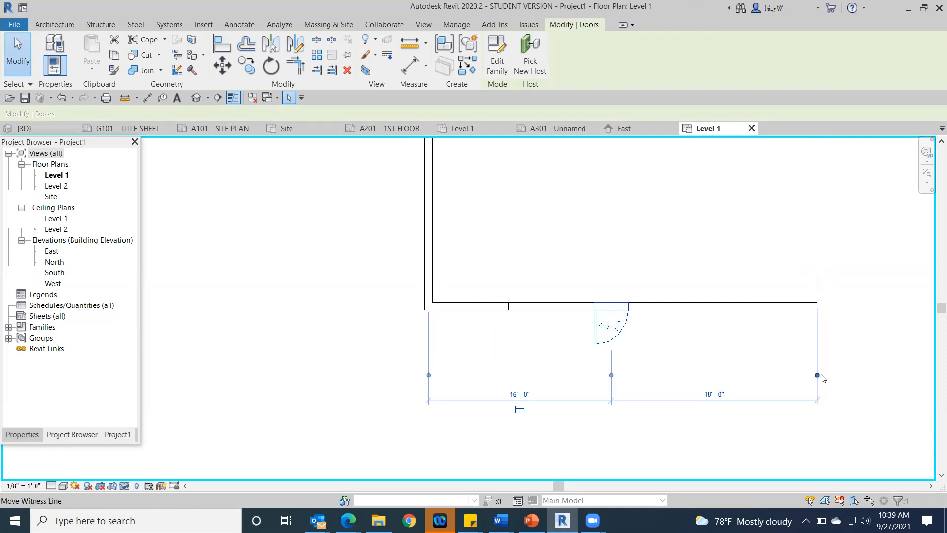
pyautogui.click(818, 376)
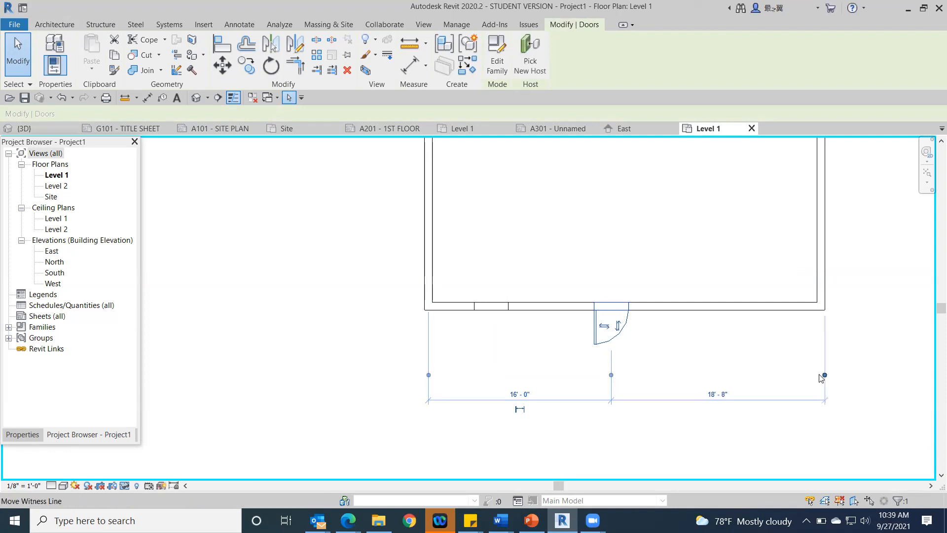
pyautogui.click(428, 375)
pyautogui.click(428, 375)
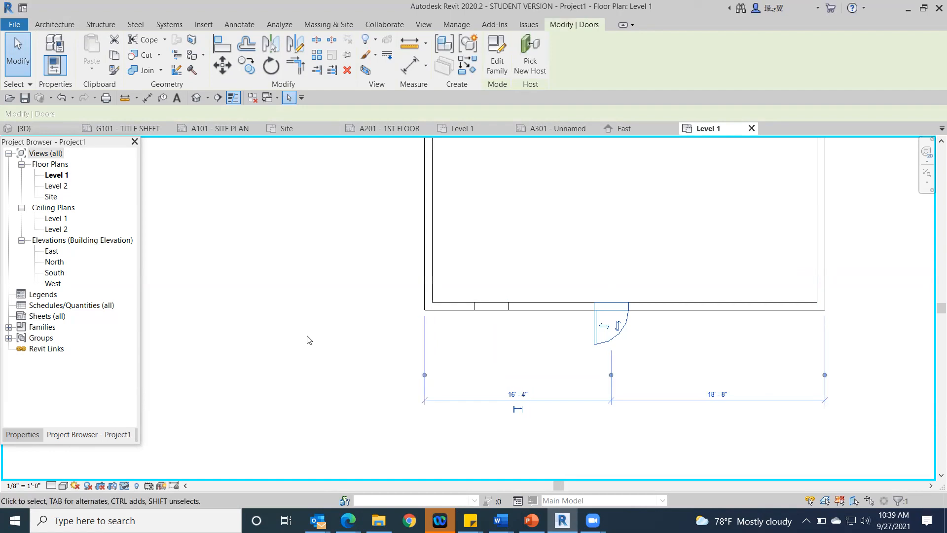
pyautogui.press('Escape')
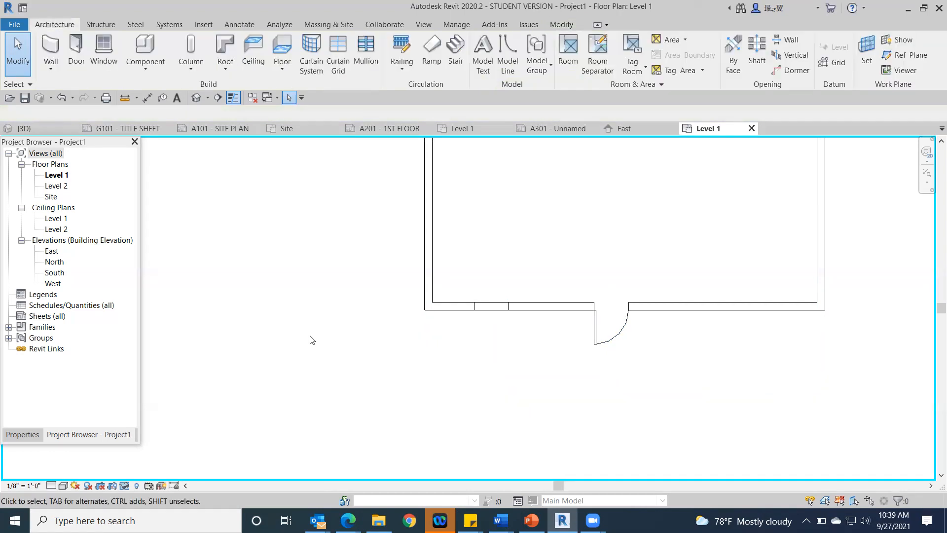
# Step: Set the distance from the door's center to the east wall's outer face to 20' and restore the hidden window
pyautogui.click(616, 333)
pyautogui.click(717, 394)
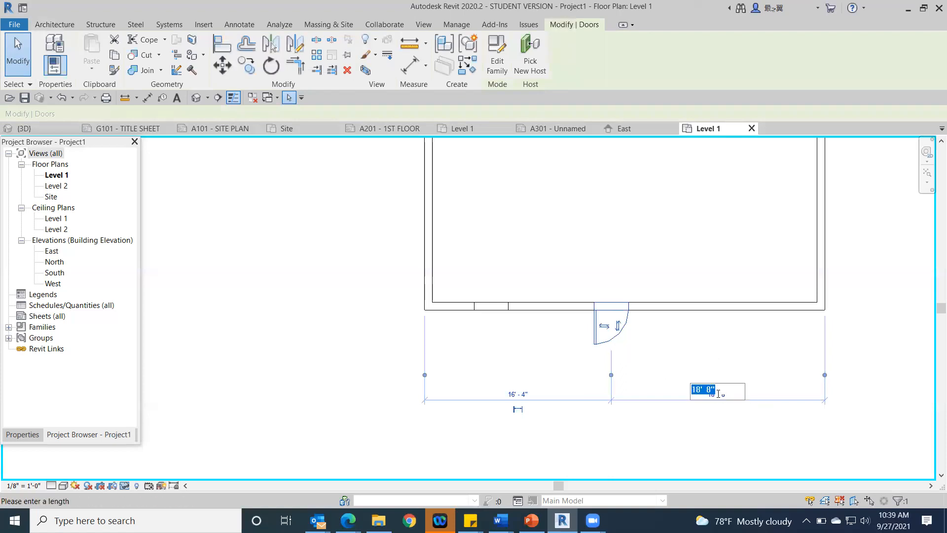
pyautogui.write('20')
pyautogui.press('Return')
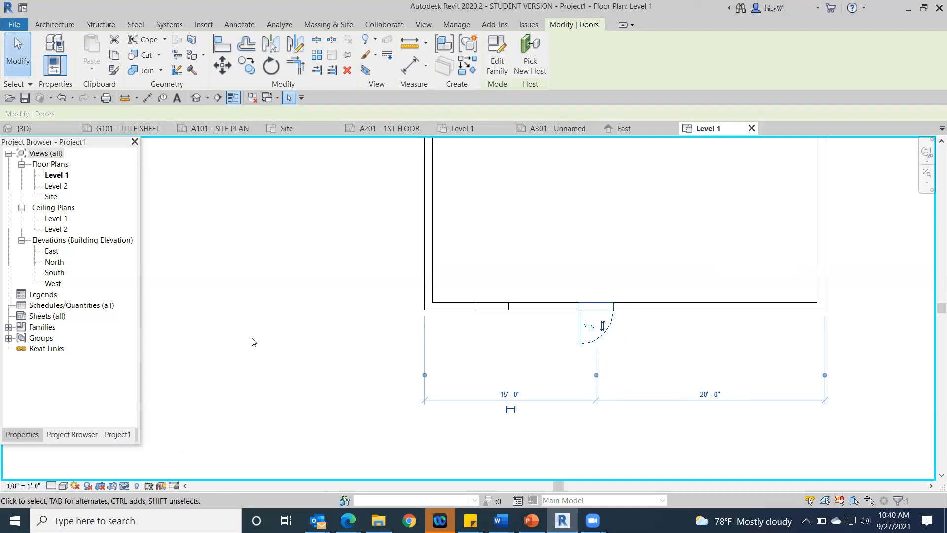
pyautogui.click(124, 486)
pyautogui.click(163, 472)
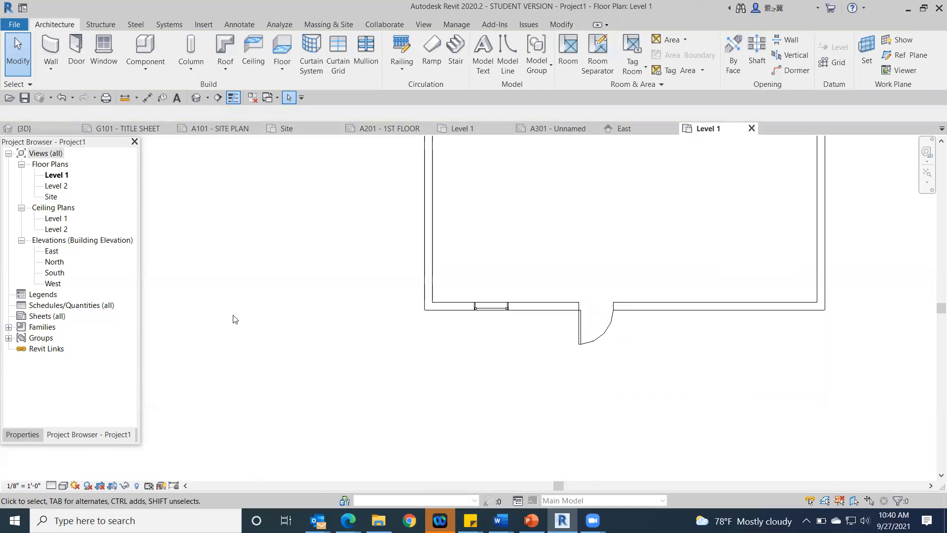
# Step: Delete the south wall's window and place a new one about 6'-6" from the west wall's centerline
pyautogui.click(493, 307)
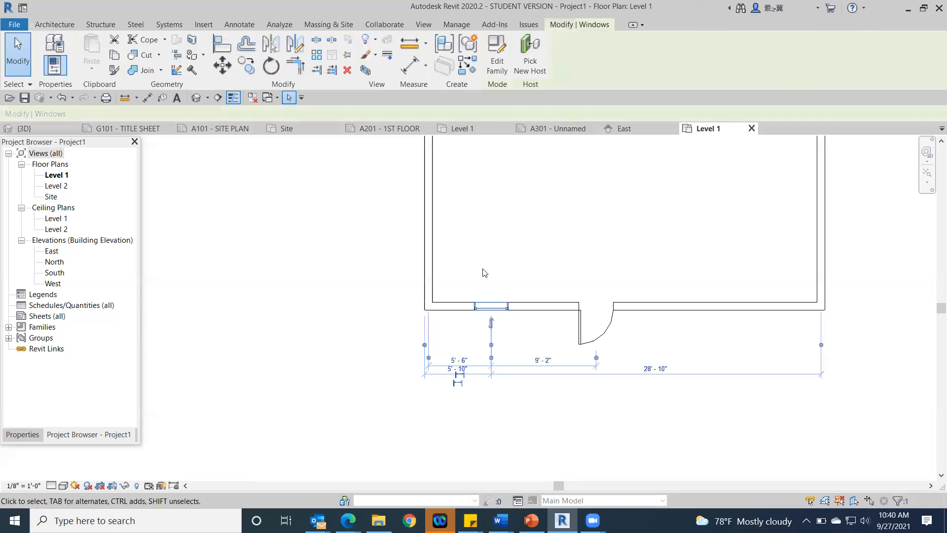
pyautogui.click(483, 273)
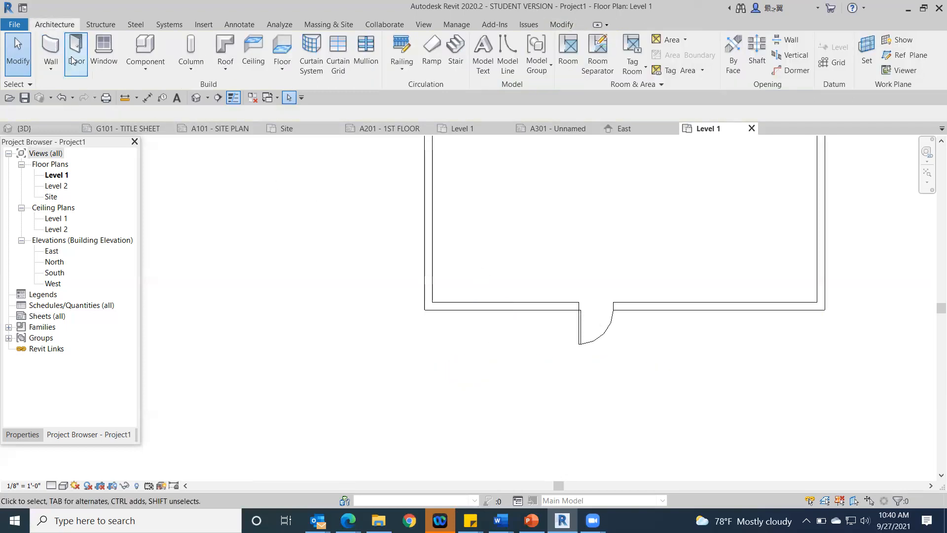
pyautogui.click(104, 52)
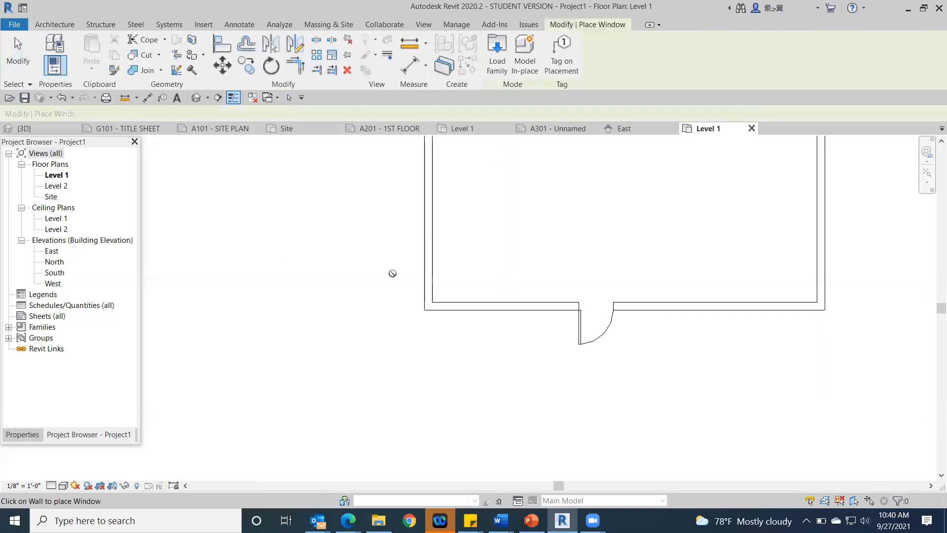
pyautogui.click(502, 312)
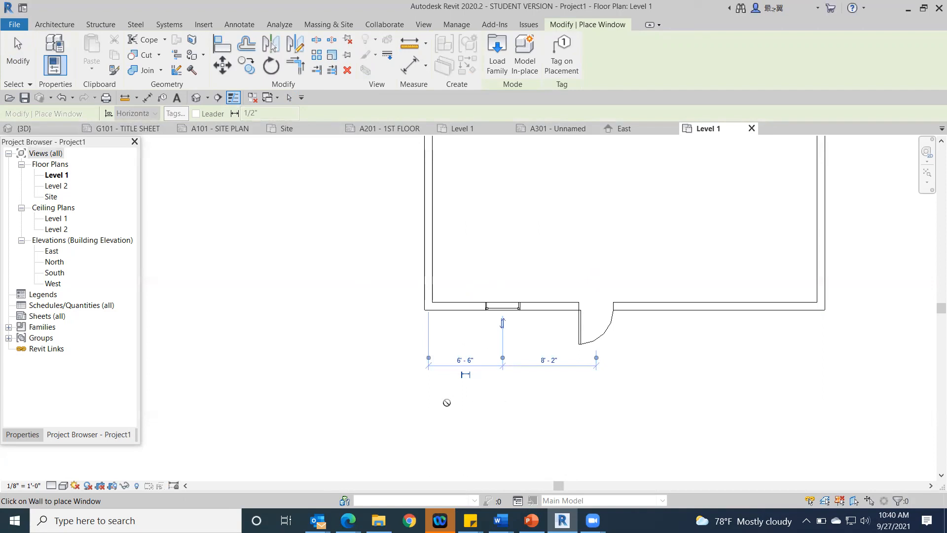
# Step: Move the new window's west witness line to the west wall's outer face and set that distance to 6'
pyautogui.click(429, 357)
pyautogui.click(432, 358)
pyautogui.click(468, 358)
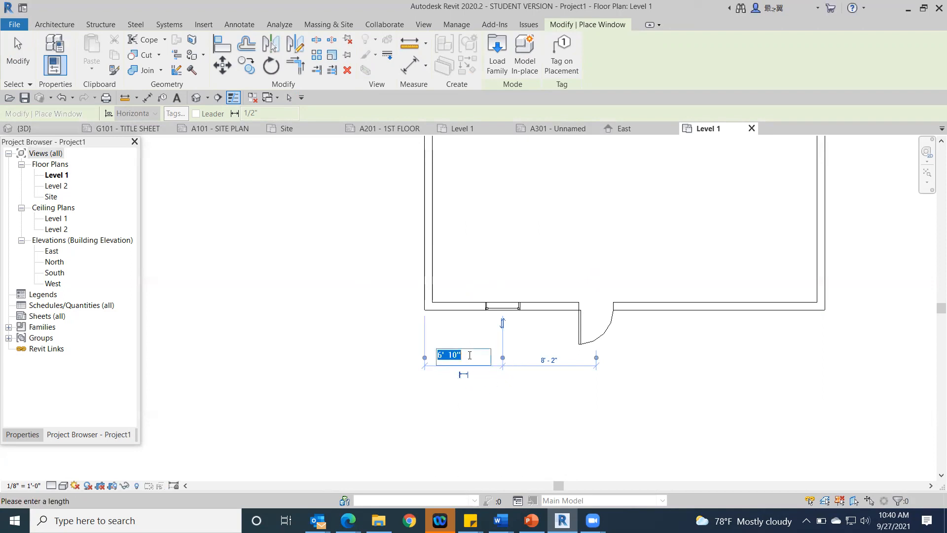
pyautogui.write('6')
pyautogui.press('Return')
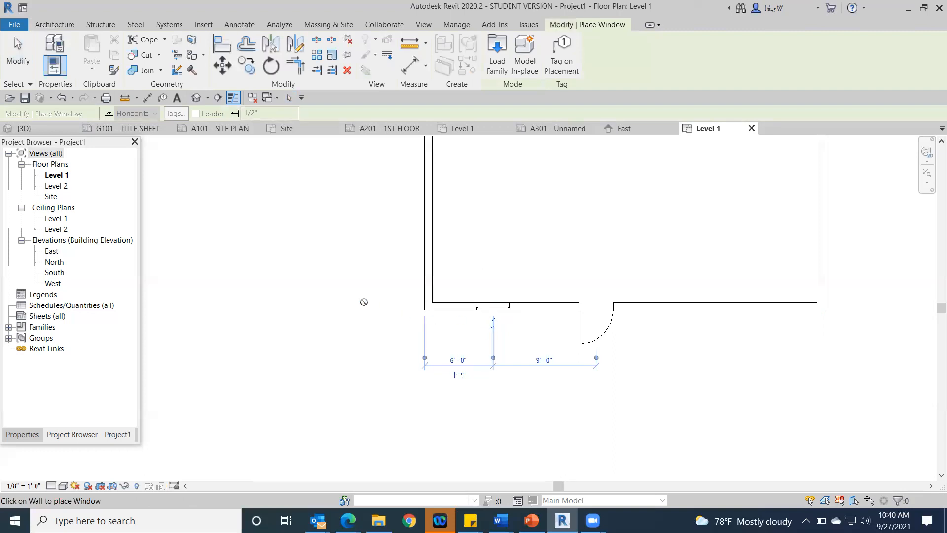
pyautogui.click(492, 322)
pyautogui.press('Escape')
pyautogui.press('Escape')
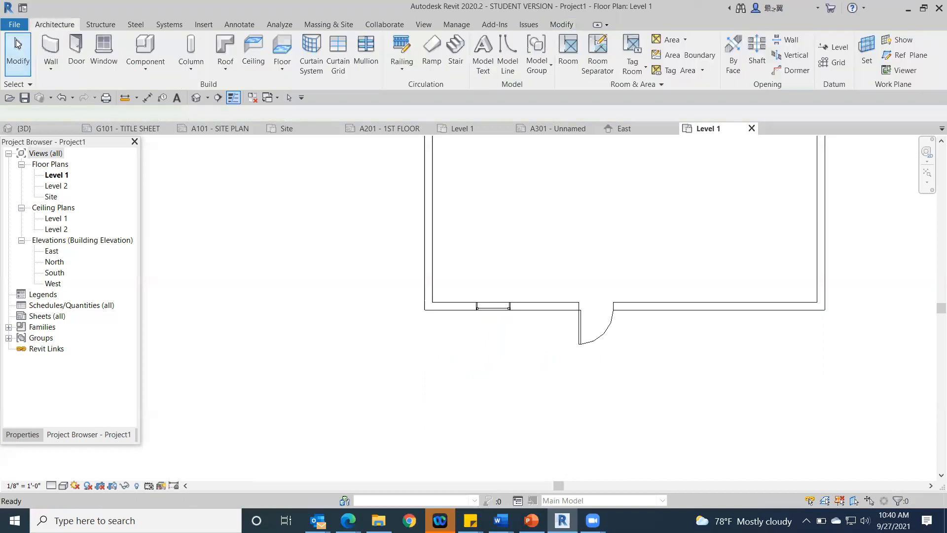